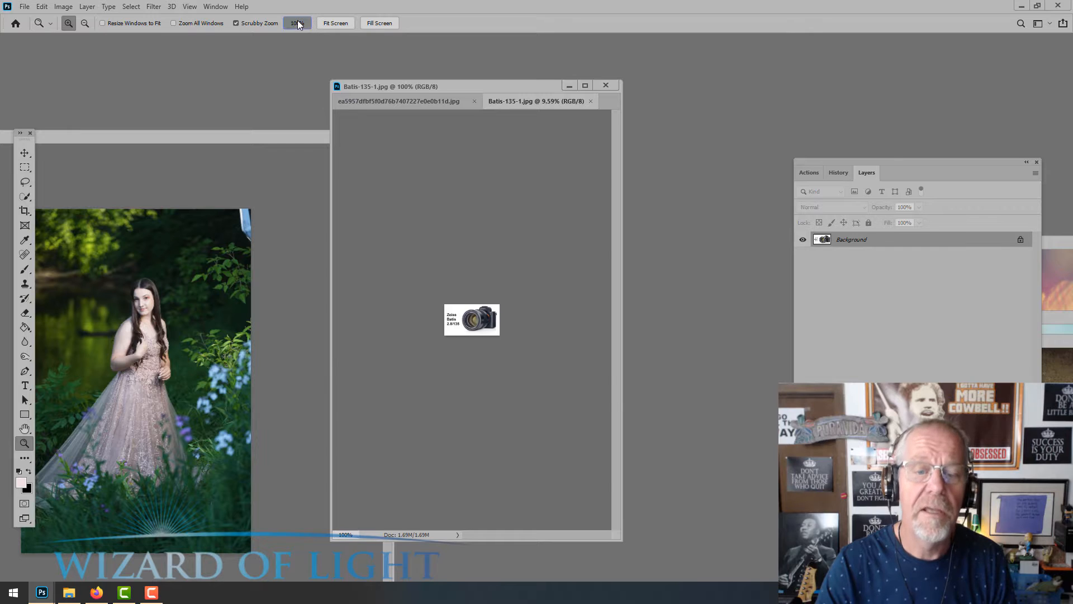
Examine the two lens product photos at a larger size and close both Batis-135-1.jpg and the hand-held camera photo.
{"action": "left_click_drag", "start_coordinate": [621, 346], "coordinate": [854, 346]}
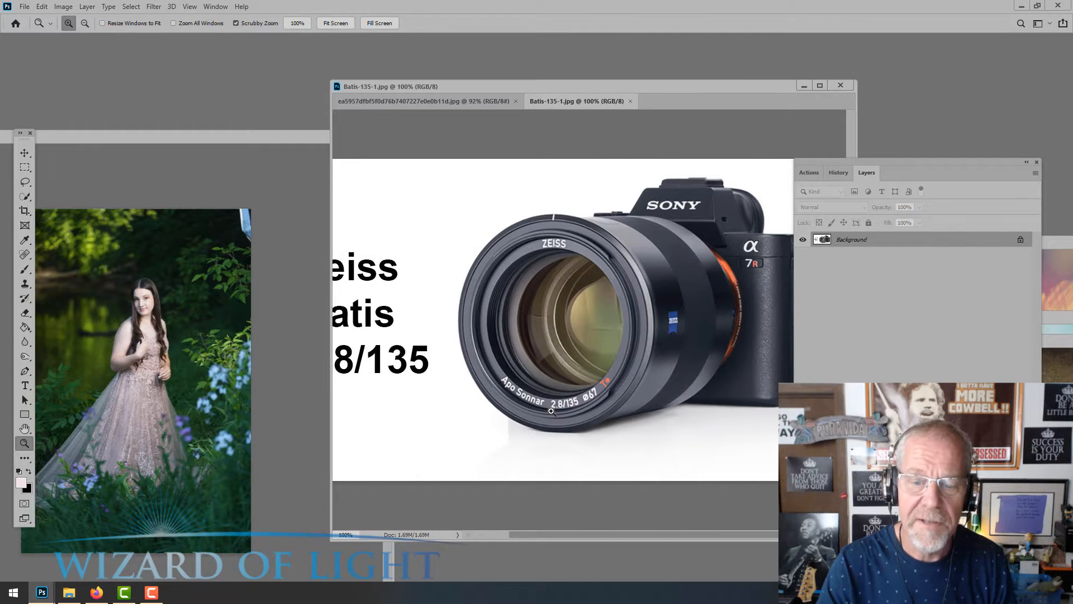
{"action": "left_click_drag", "start_coordinate": [550, 411], "coordinate": [538, 418]}
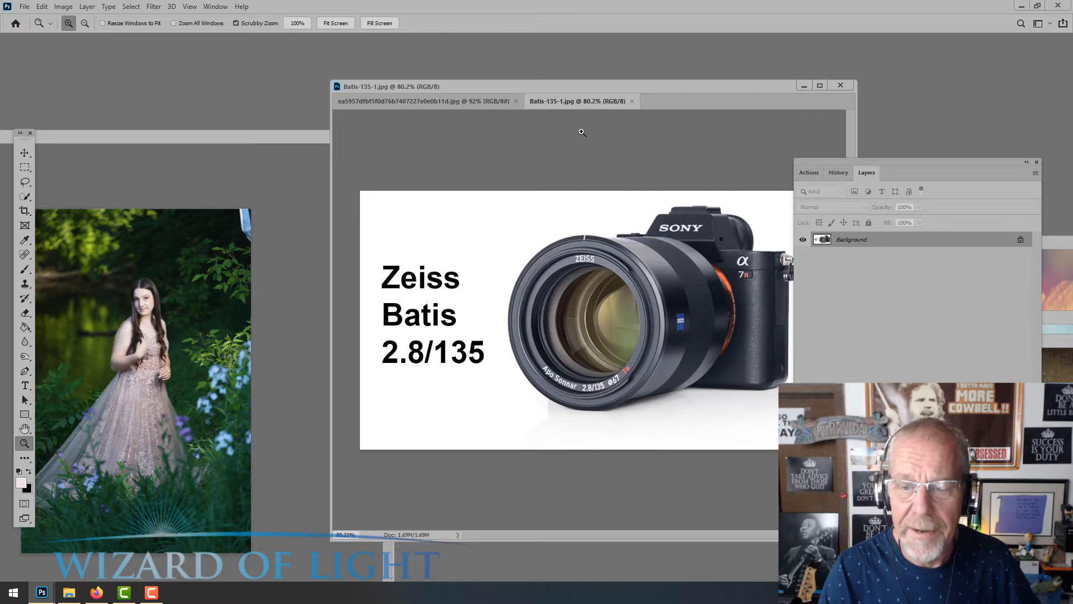
{"action": "left_click", "coordinate": [631, 102]}
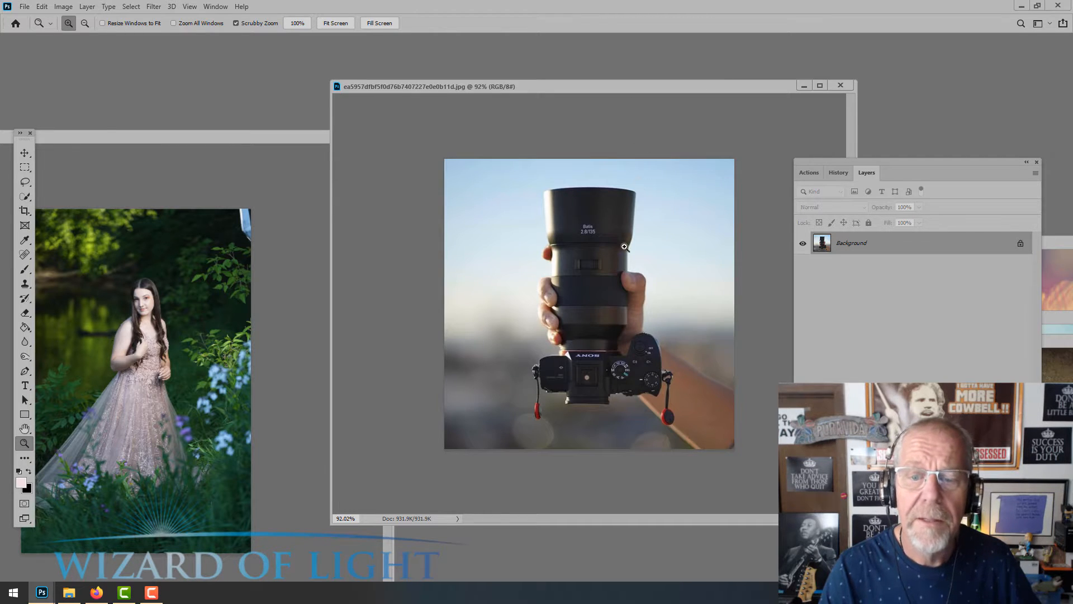
{"action": "left_click", "coordinate": [597, 344]}
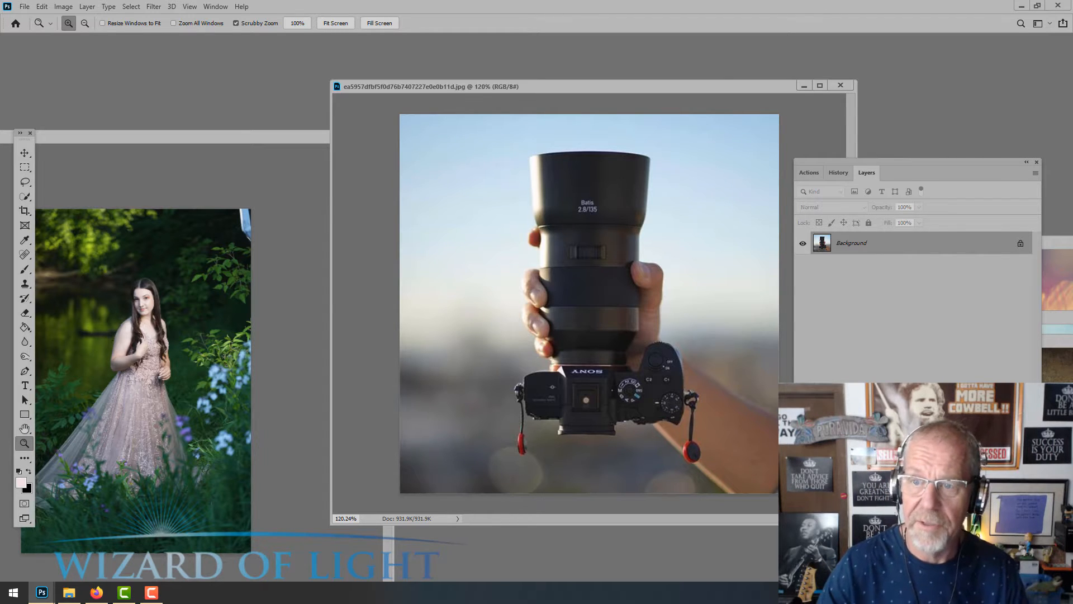
{"action": "left_click", "coordinate": [838, 85]}
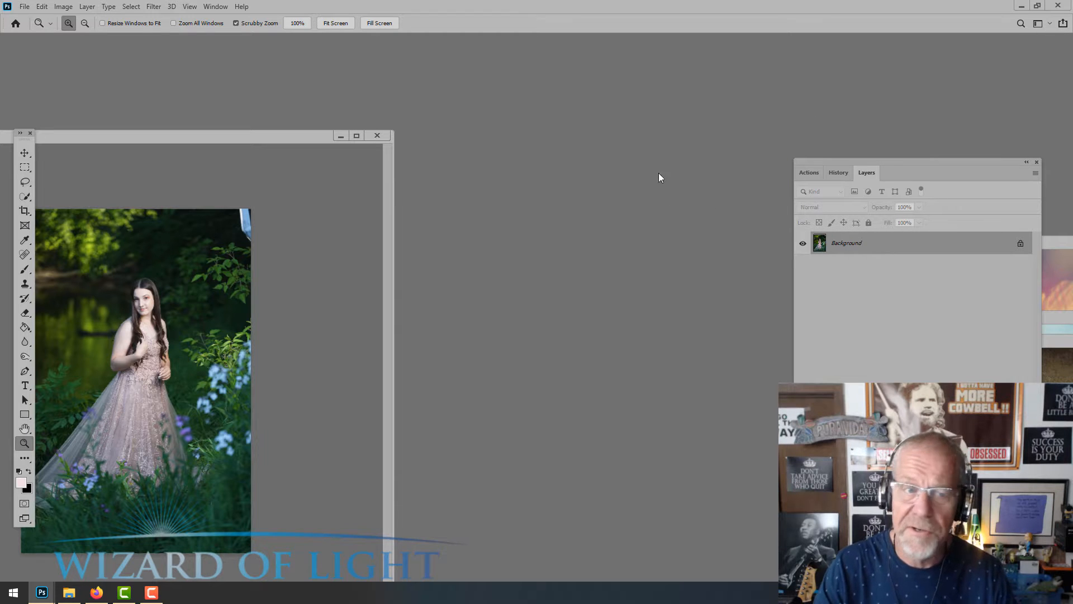
Move the DSC09645.JPG portrait window fully into view, clear of the tools.
{"action": "left_click_drag", "start_coordinate": [290, 137], "coordinate": [459, 70]}
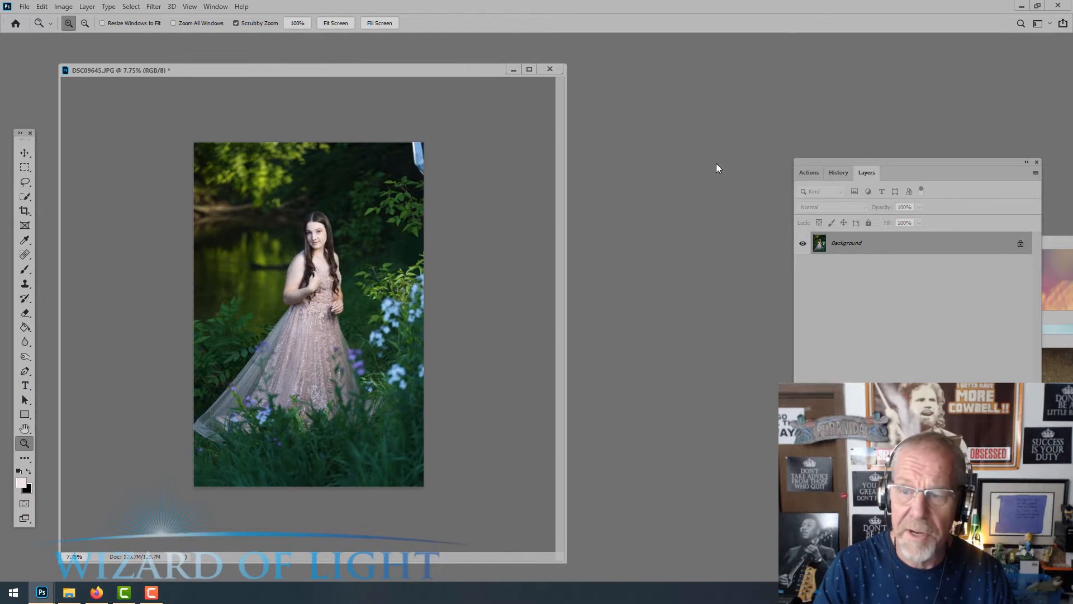
{"action": "left_click", "coordinate": [215, 6]}
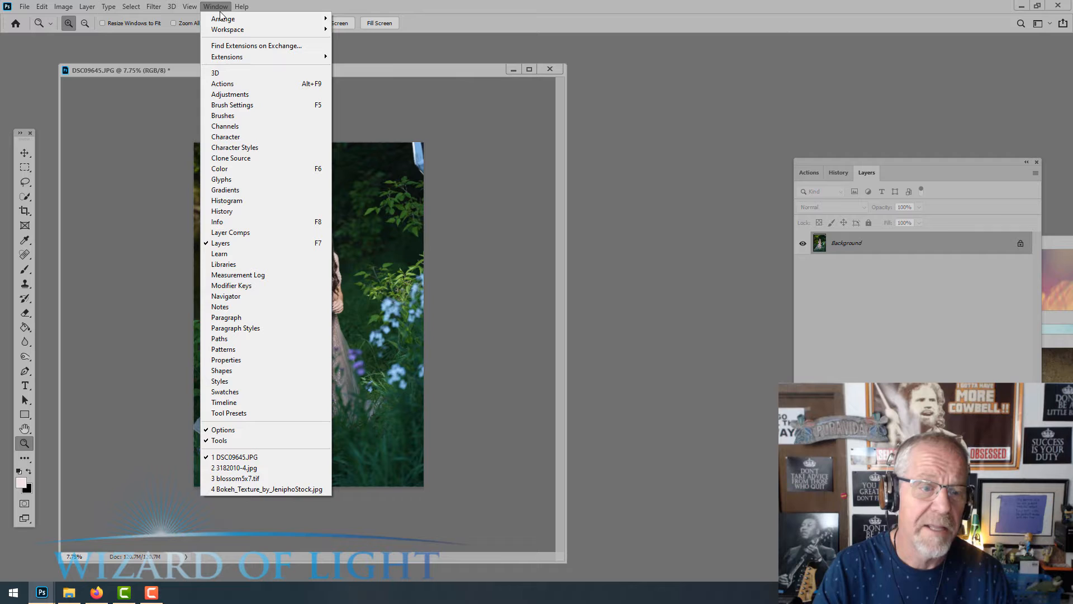
{"action": "left_click", "coordinate": [249, 467]}
{"action": "left_click", "coordinate": [311, 74]}
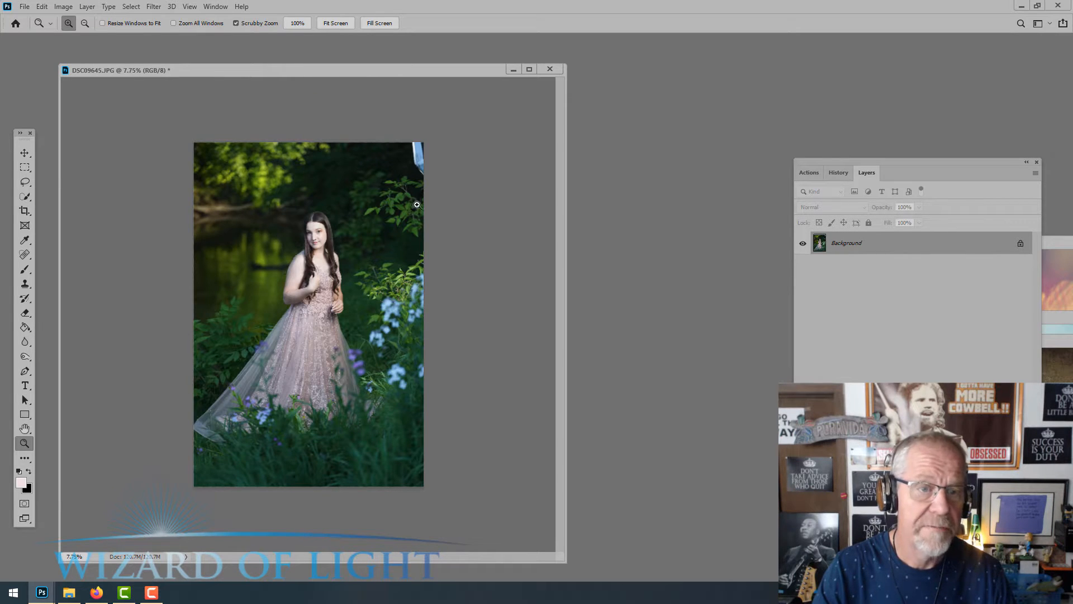
{"action": "left_click_drag", "start_coordinate": [380, 77], "coordinate": [401, 138]}
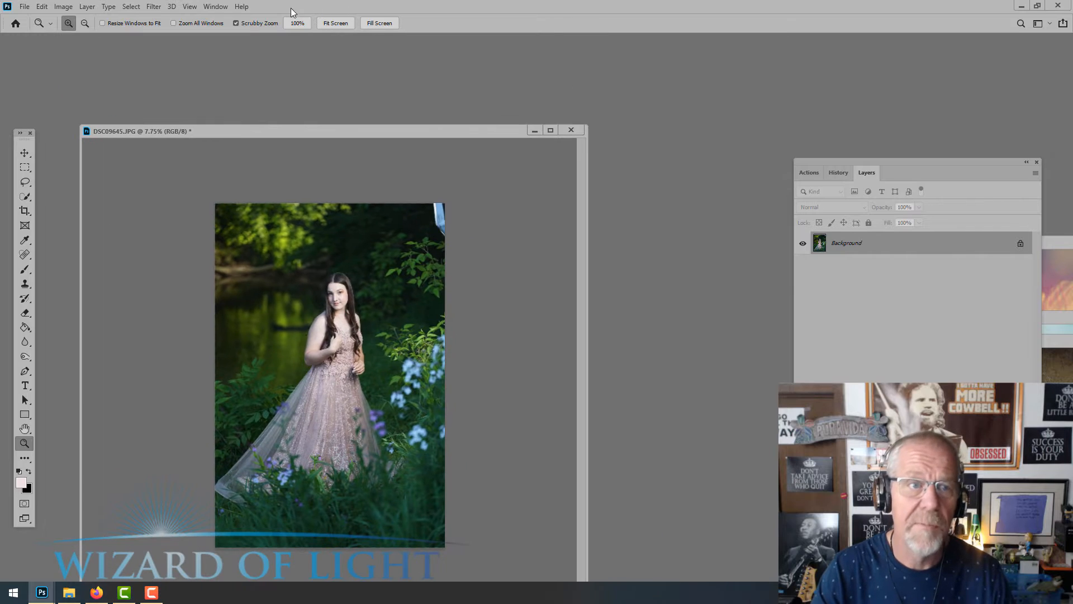
Bring the background texture images forward and place the Bokeh_Texture_by_JeniphoStock.jpg window beside the portrait.
{"action": "left_click", "coordinate": [218, 7]}
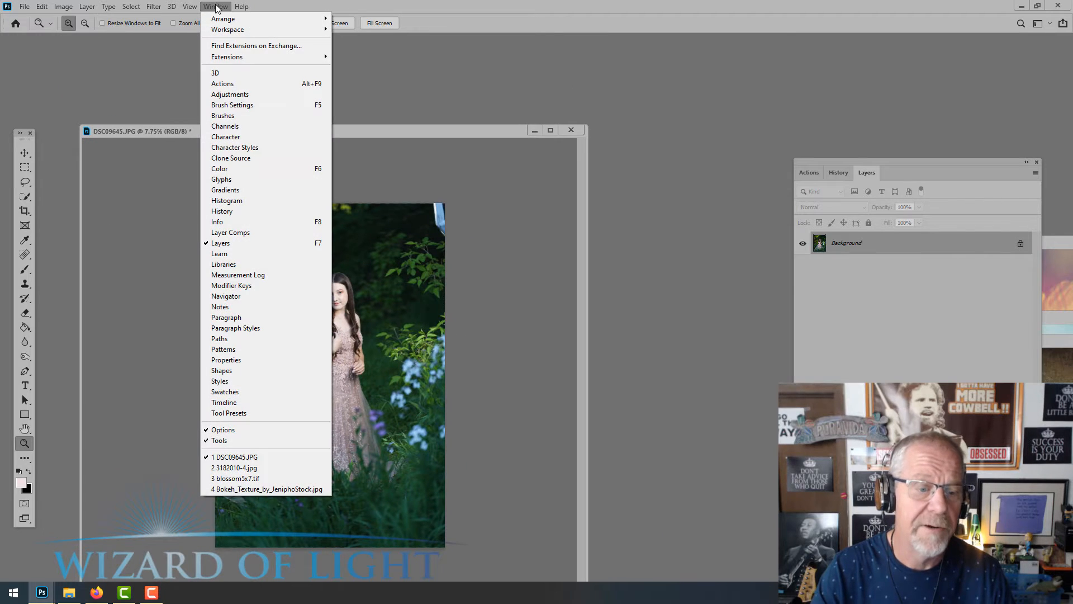
{"action": "left_click", "coordinate": [246, 467]}
{"action": "left_click_drag", "start_coordinate": [1056, 240], "coordinate": [564, 307]}
{"action": "left_click_drag", "start_coordinate": [1068, 318], "coordinate": [567, 280]}
{"action": "left_click_drag", "start_coordinate": [1069, 344], "coordinate": [827, 436]}
{"action": "left_click_drag", "start_coordinate": [530, 283], "coordinate": [873, 444]}
{"action": "left_click_drag", "start_coordinate": [563, 311], "coordinate": [846, 419]}
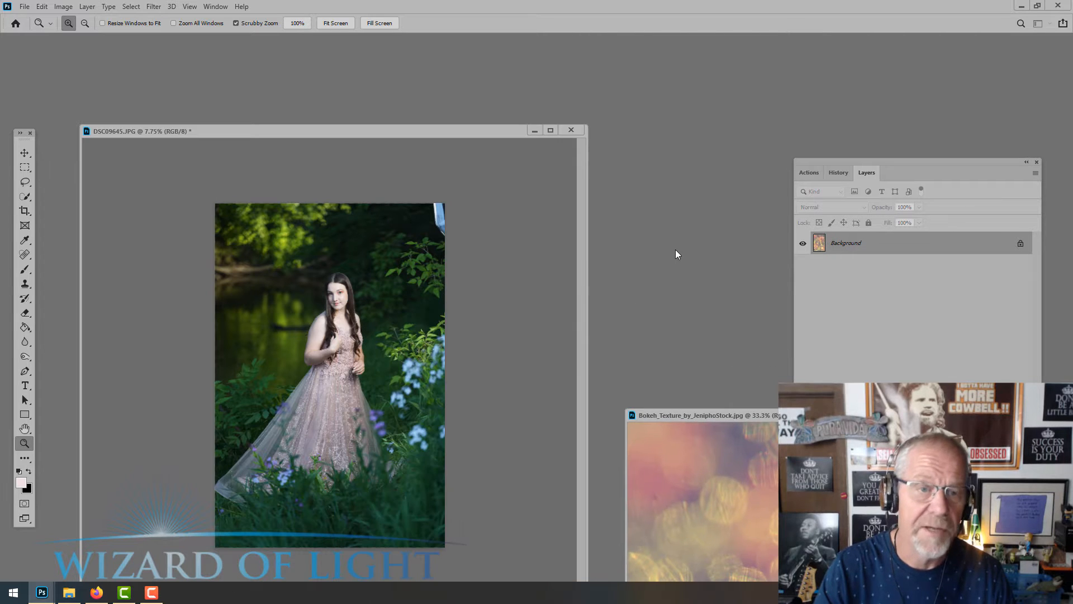
Open 20210601_184749.jpg from the noBs_WOL > NoBsBUZZ > June2021 folder in Dropbox.
{"action": "key", "text": "ctrl+o"}
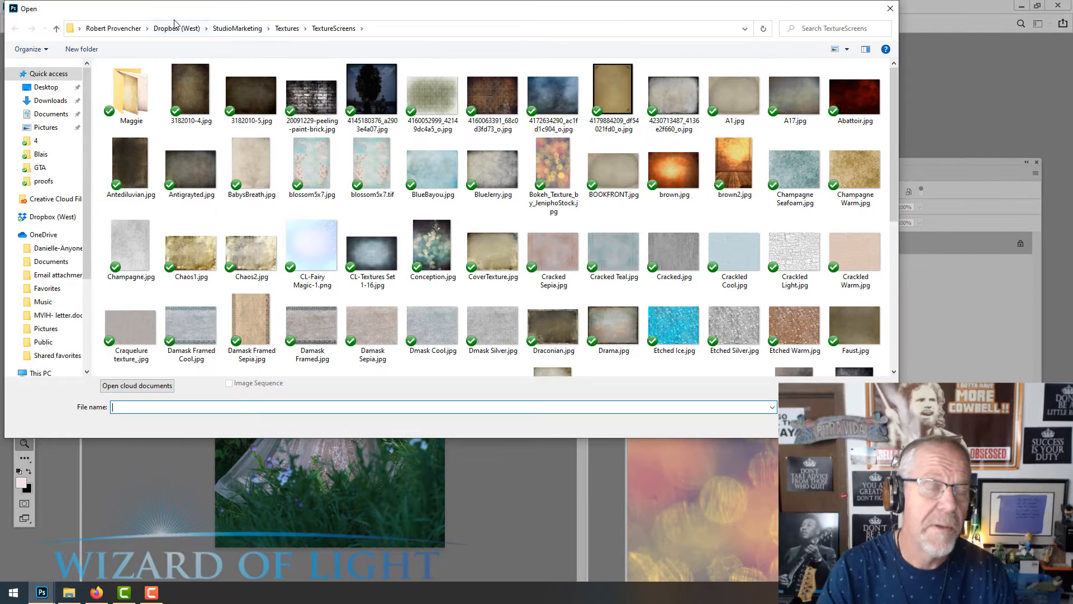
{"action": "left_click", "coordinate": [177, 27]}
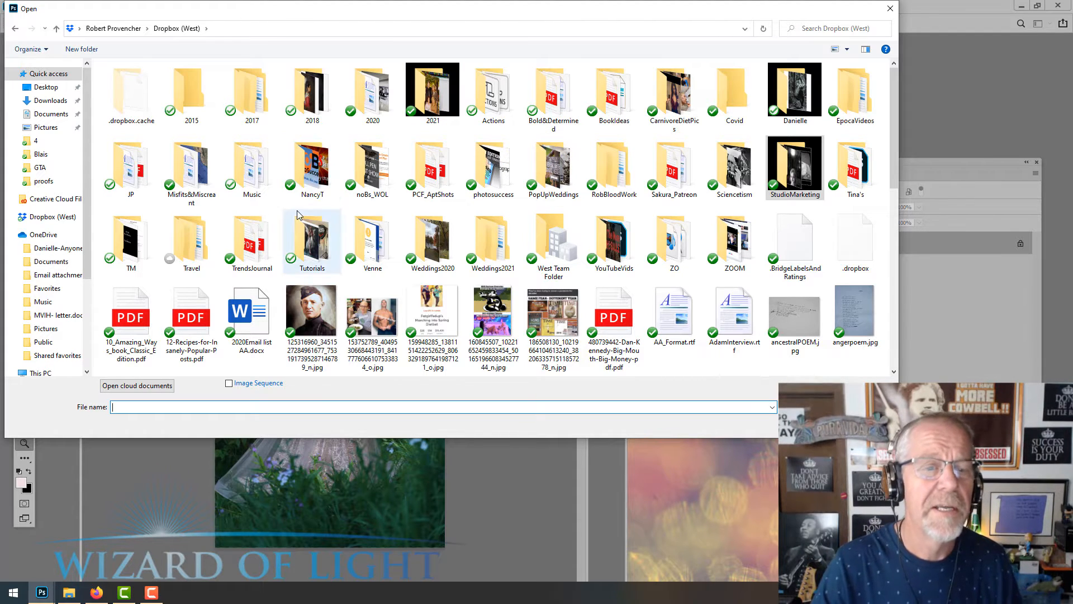
{"action": "double_click", "coordinate": [373, 180]}
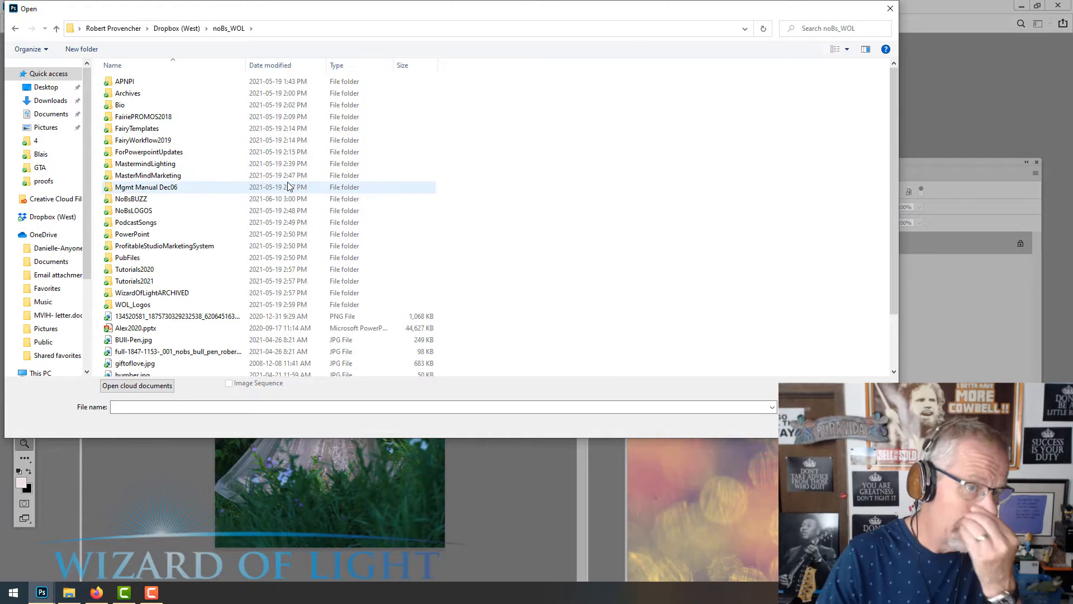
{"action": "double_click", "coordinate": [130, 199]}
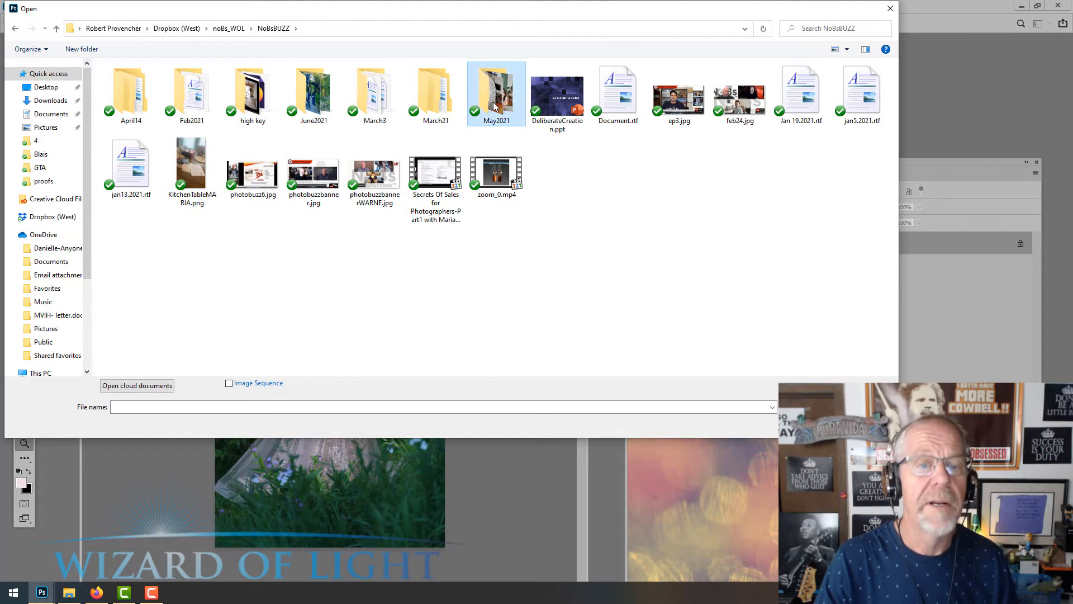
{"action": "double_click", "coordinate": [314, 103]}
{"action": "double_click", "coordinate": [138, 105]}
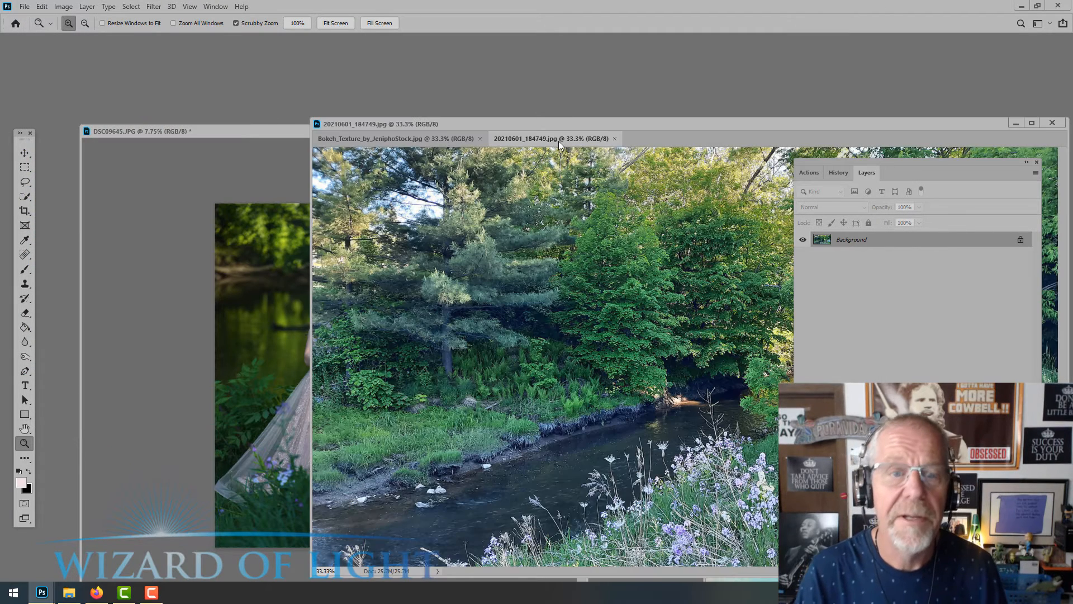
Float the creek location photo in its own window, examine the overall scene and the foreground flowers, and close it.
{"action": "left_click_drag", "start_coordinate": [553, 141], "coordinate": [133, 105]}
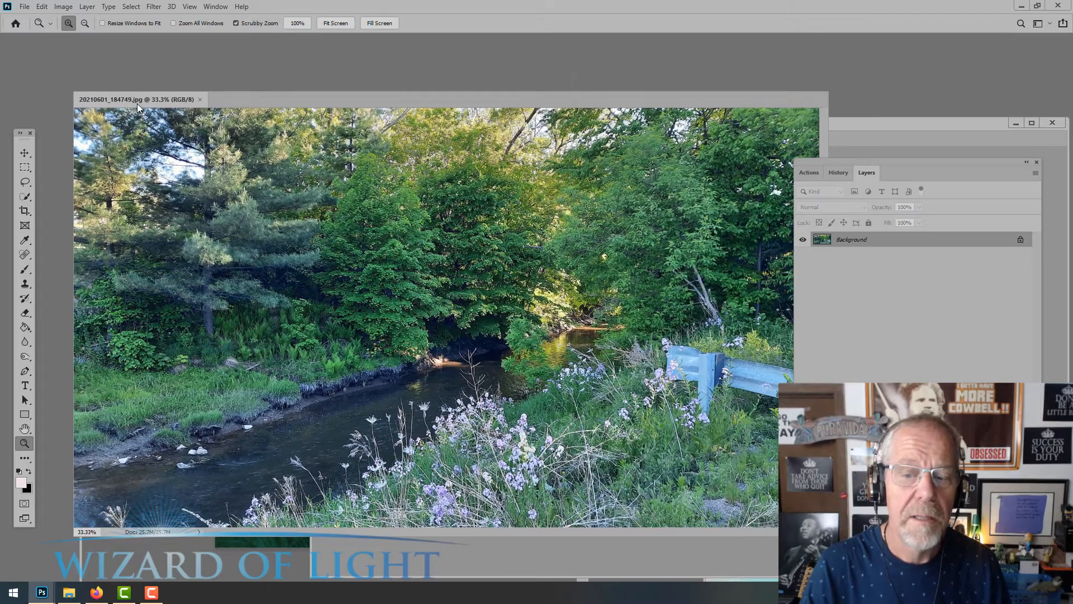
{"action": "scroll", "coordinate": [360, 291], "scroll_direction": "down", "scroll_amount": 4}
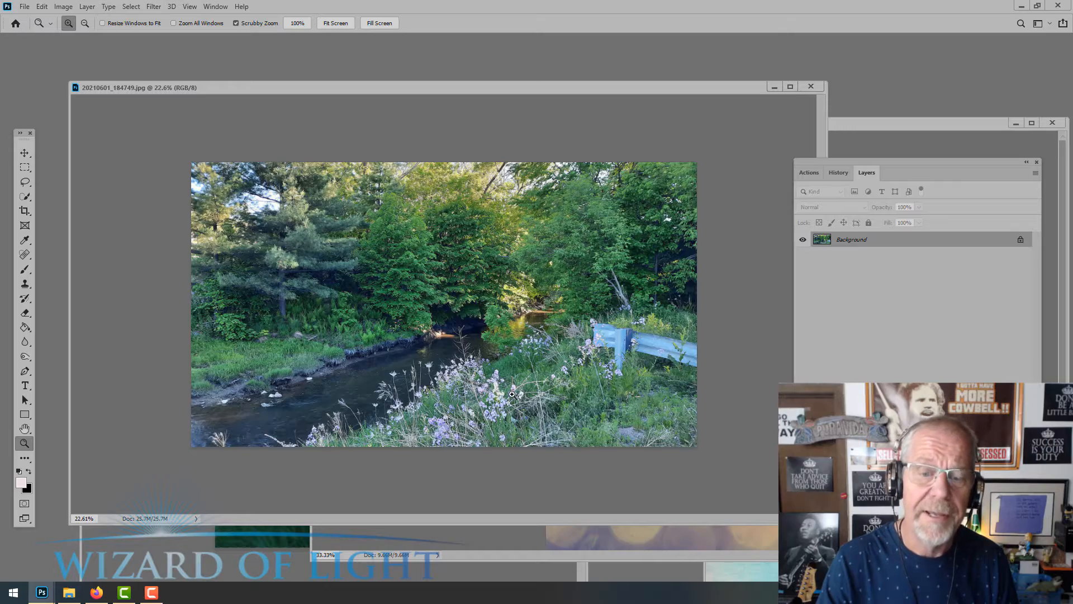
{"action": "left_click_drag", "start_coordinate": [465, 429], "coordinate": [475, 421]}
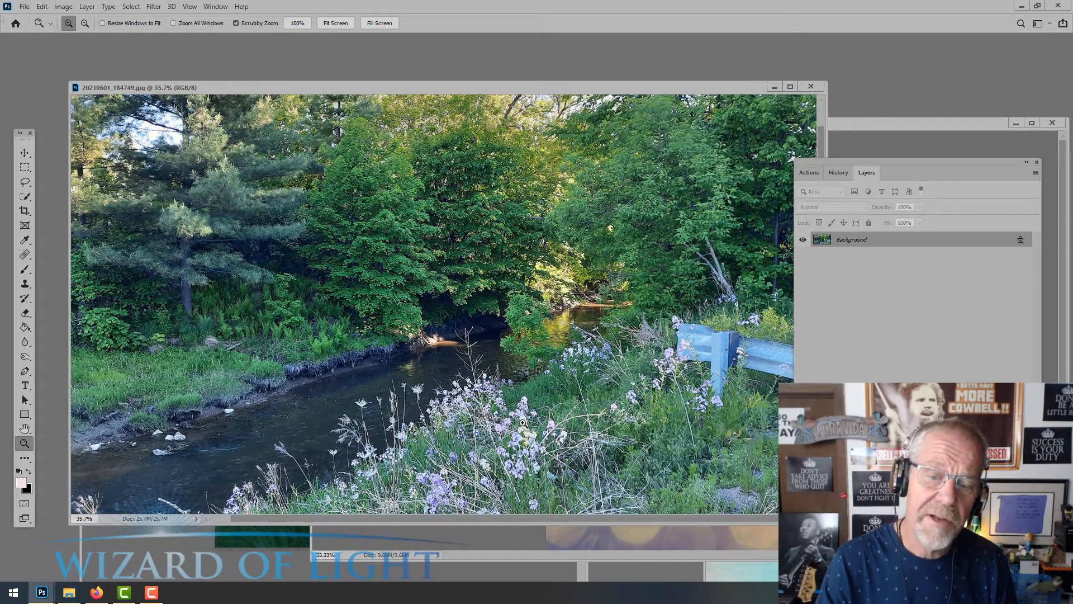
{"action": "left_click_drag", "start_coordinate": [551, 422], "coordinate": [547, 423]}
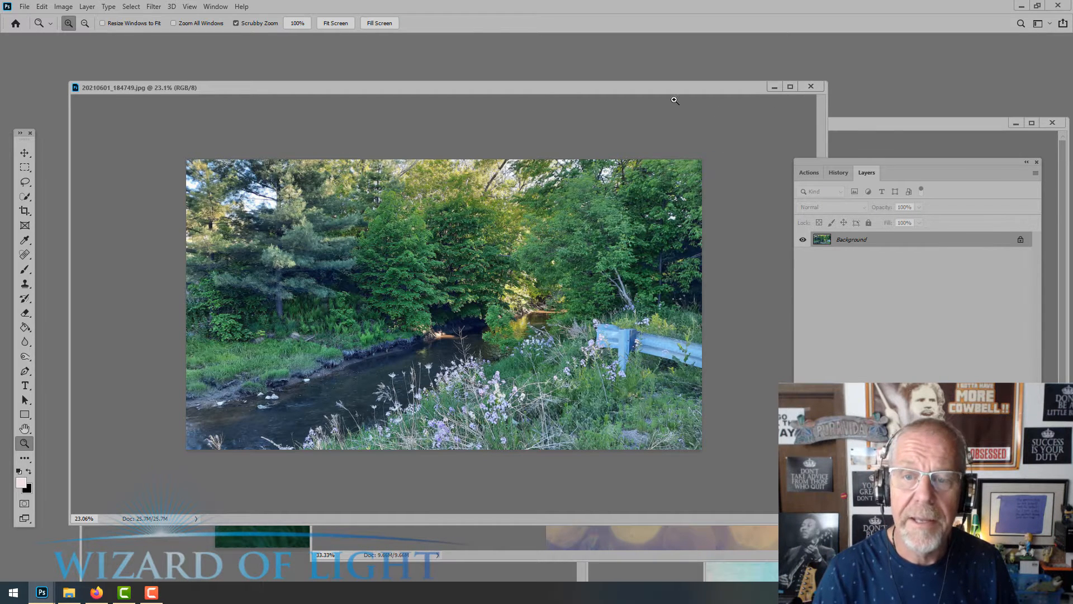
{"action": "left_click", "coordinate": [812, 89]}
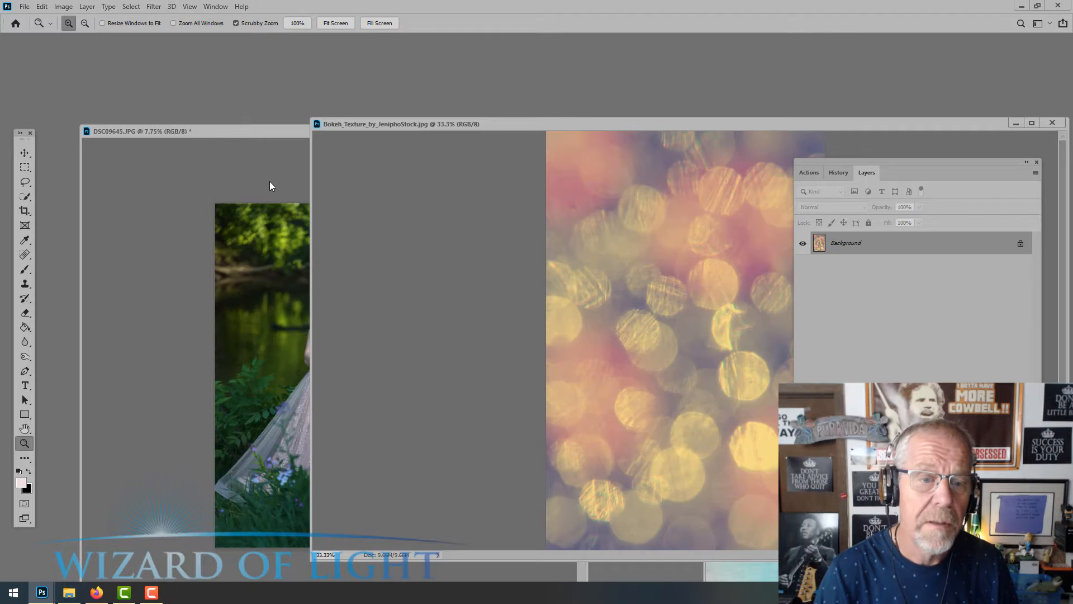
Bring the DSC09645.JPG portrait window to the front and reposition it with the whole image in view.
{"action": "left_click", "coordinate": [271, 185]}
{"action": "scroll", "coordinate": [394, 103], "scroll_direction": "up", "scroll_amount": 5}
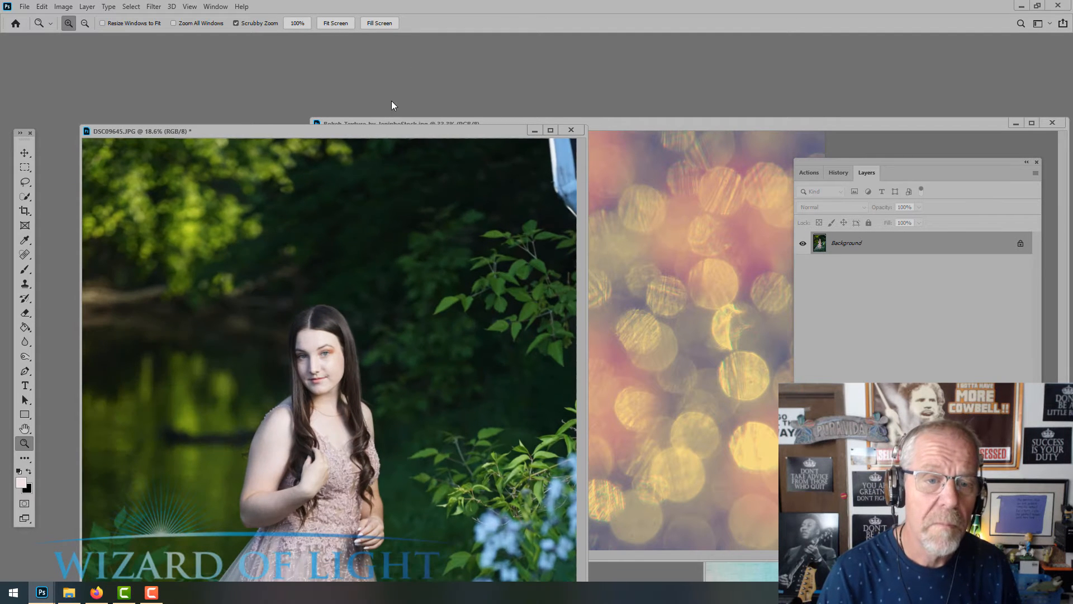
{"action": "left_click_drag", "start_coordinate": [387, 132], "coordinate": [422, 56]}
{"action": "scroll", "coordinate": [436, 351], "scroll_direction": "down", "scroll_amount": 5}
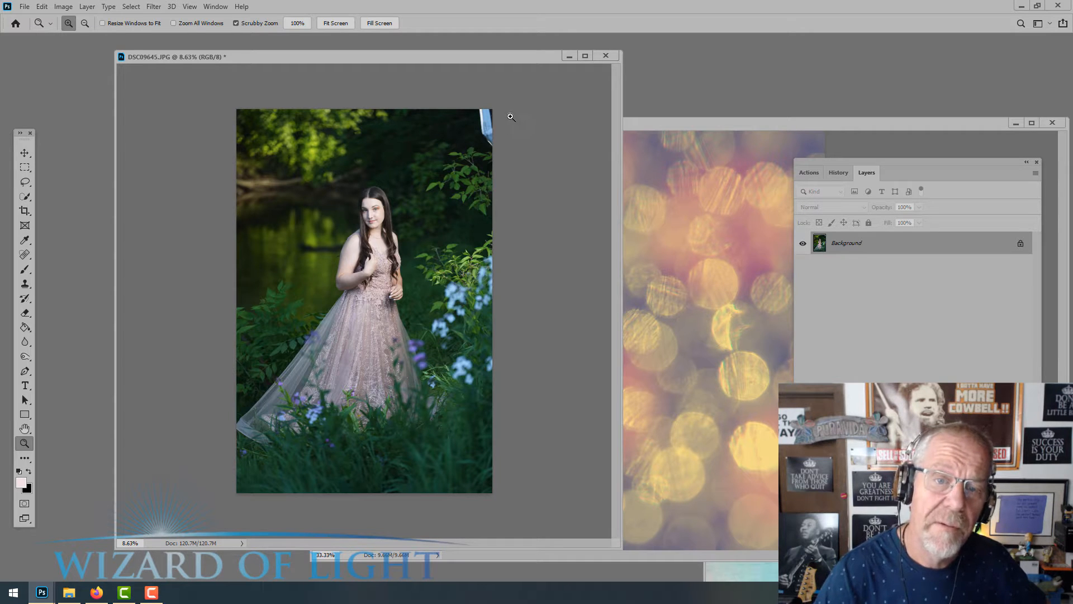
Open the lighting setup photo 20210601_195958.jpg from the June2021 folder and shift its window across the workspace.
{"action": "double_click", "coordinate": [690, 111]}
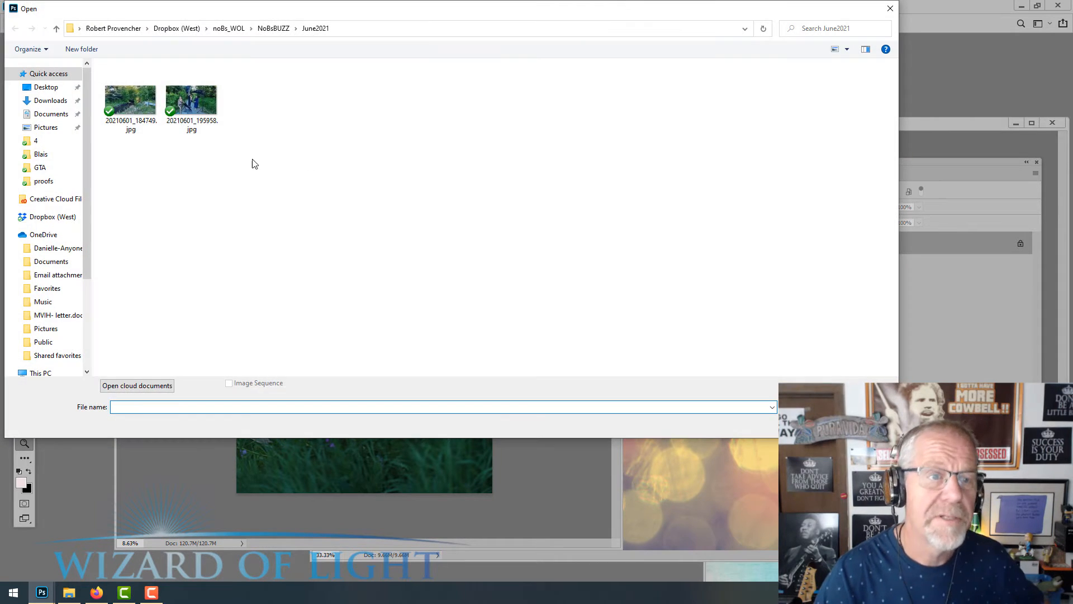
{"action": "double_click", "coordinate": [197, 107]}
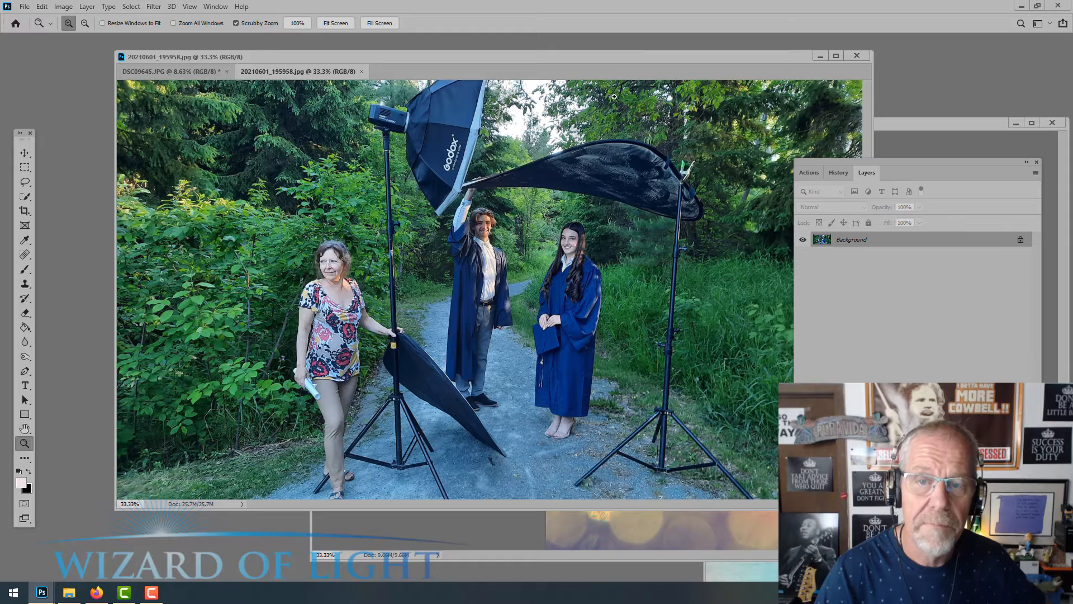
{"action": "left_click_drag", "start_coordinate": [618, 60], "coordinate": [815, 65]}
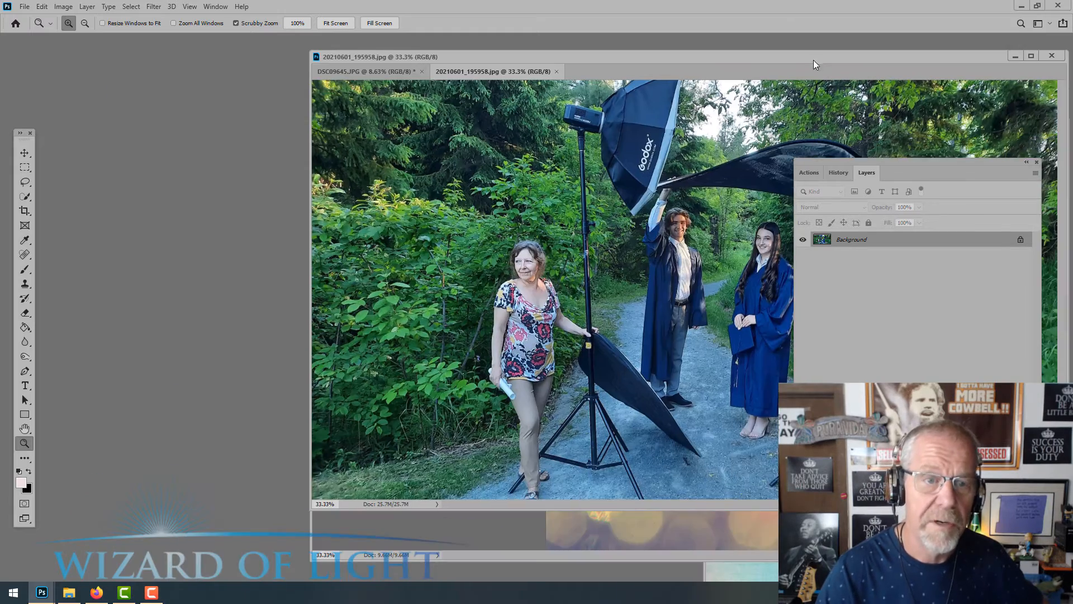
Compare the lighting setup photo with the DSC09645.JPG portrait and close the setup photo.
{"action": "left_click", "coordinate": [374, 78]}
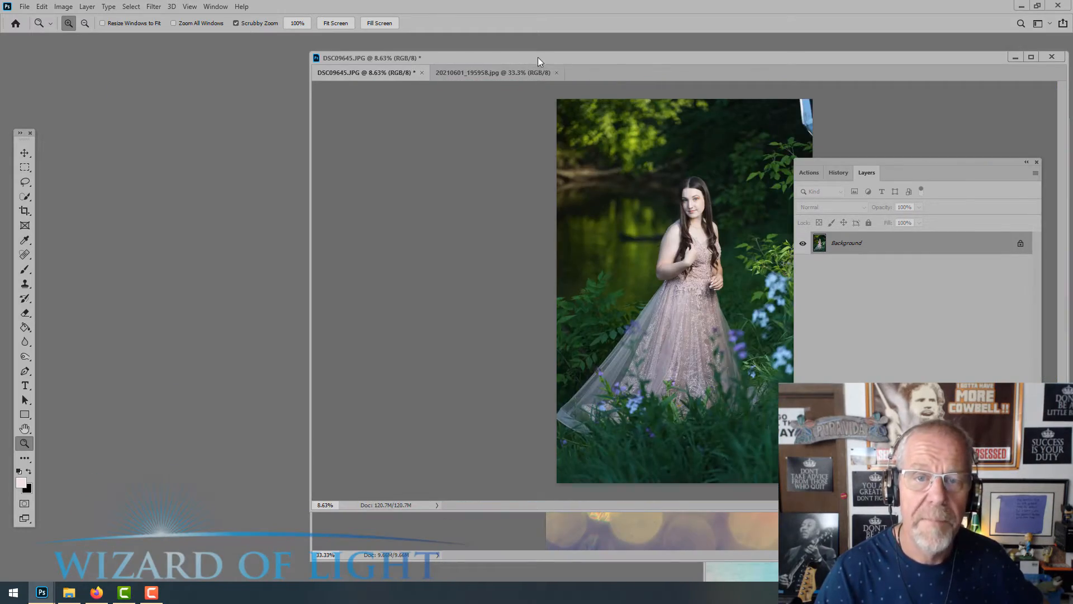
{"action": "left_click_drag", "start_coordinate": [539, 58], "coordinate": [248, 71]}
{"action": "left_click", "coordinate": [247, 87]}
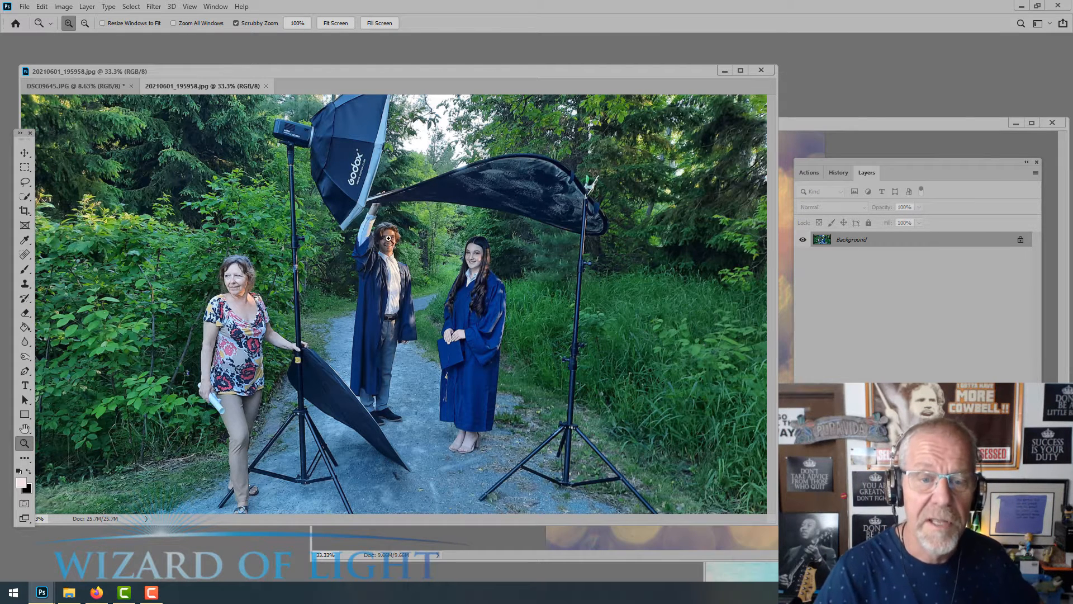
{"action": "left_click", "coordinate": [266, 87]}
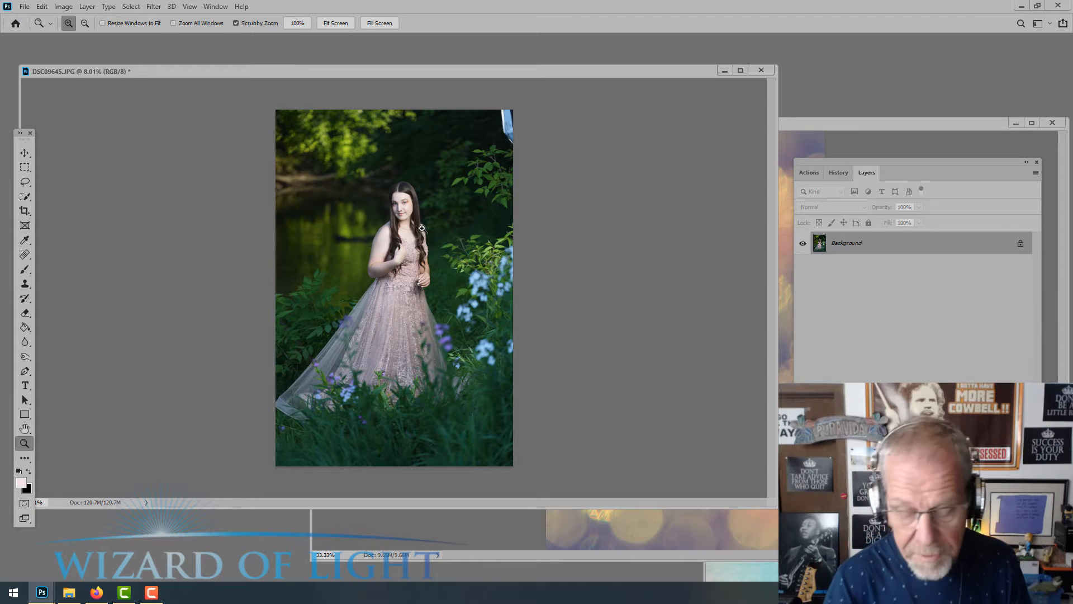
Check the portrait's histogram in Levels without adjusting it and inspect the subject at closer range.
{"action": "key", "text": "ctrl+l"}
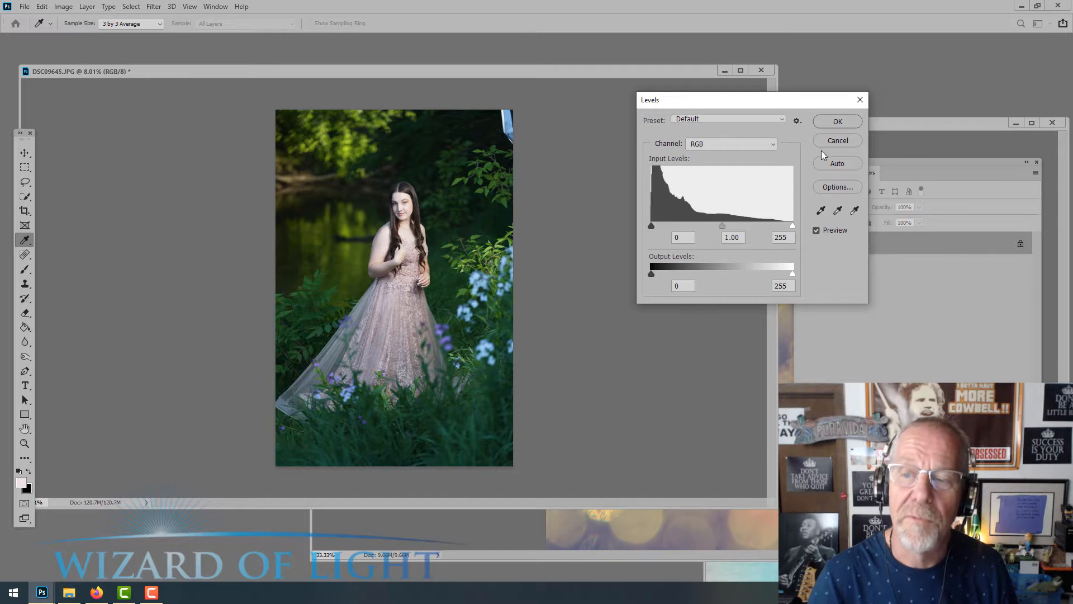
{"action": "left_click", "coordinate": [838, 122]}
{"action": "key", "text": "z"}
{"action": "left_click", "coordinate": [256, 242]}
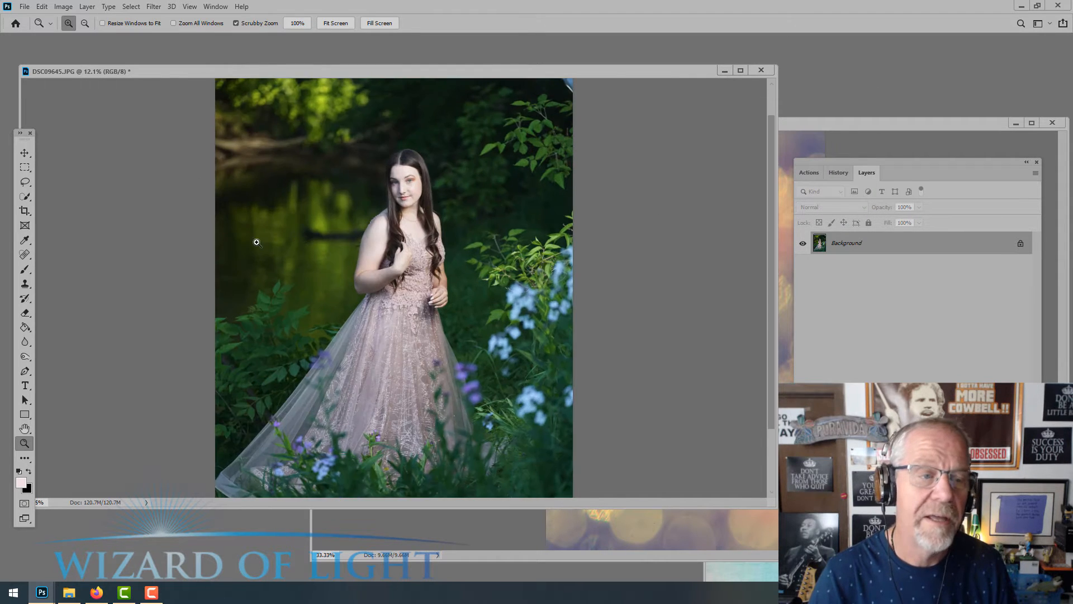
{"action": "left_click", "coordinate": [53, 264]}
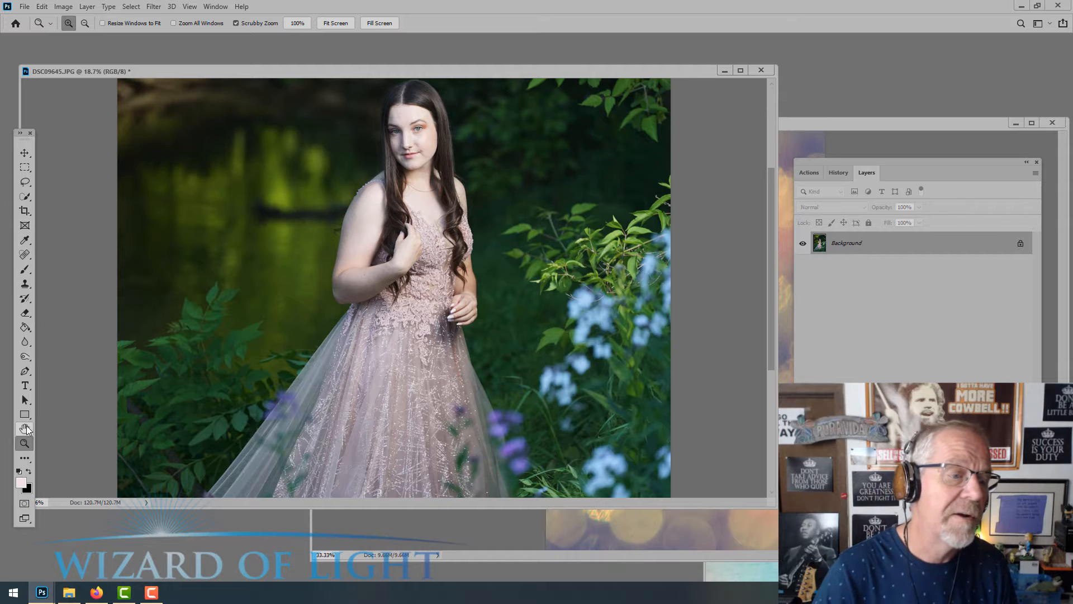
Show the available variants of the Brush tool and the Eraser tool.
{"action": "left_click", "coordinate": [24, 270]}
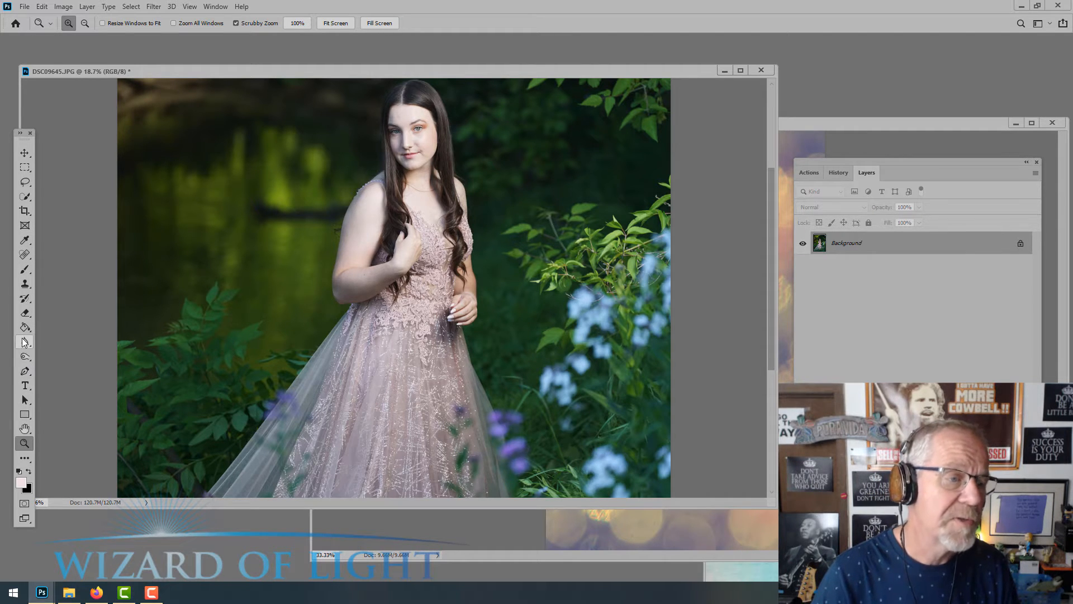
{"action": "left_click", "coordinate": [30, 267]}
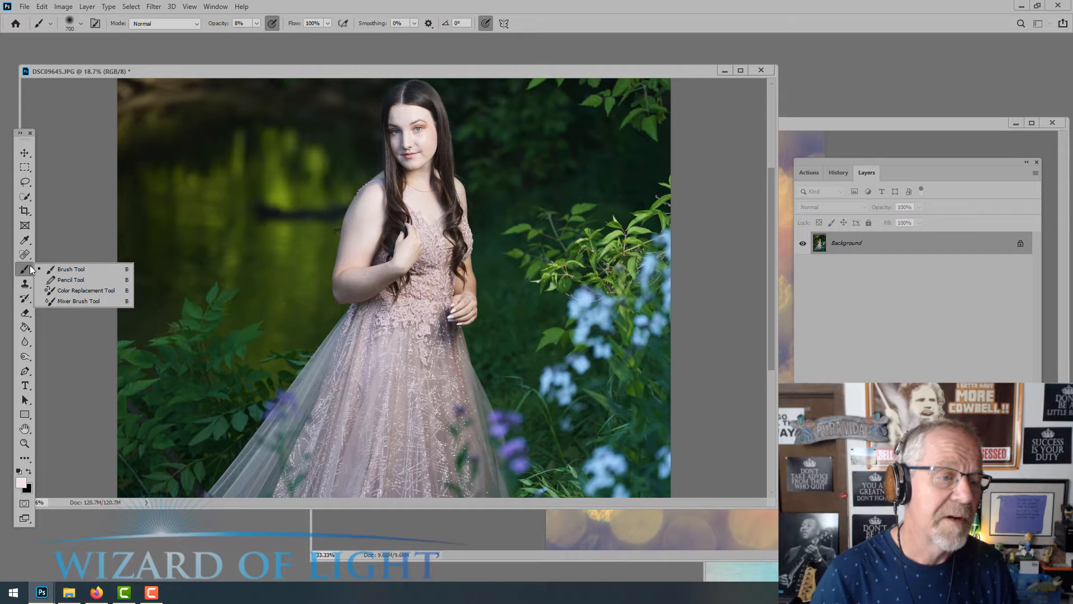
{"action": "left_click", "coordinate": [29, 314]}
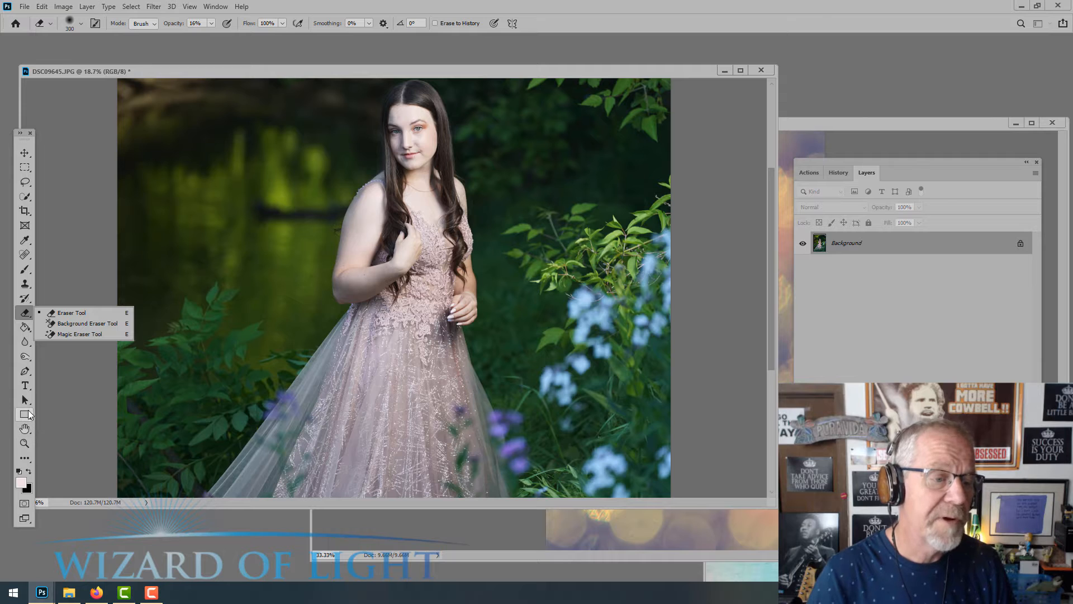
Show the available variants of the Blur, Burn, Pen and Quick Selection tools.
{"action": "left_click", "coordinate": [22, 344]}
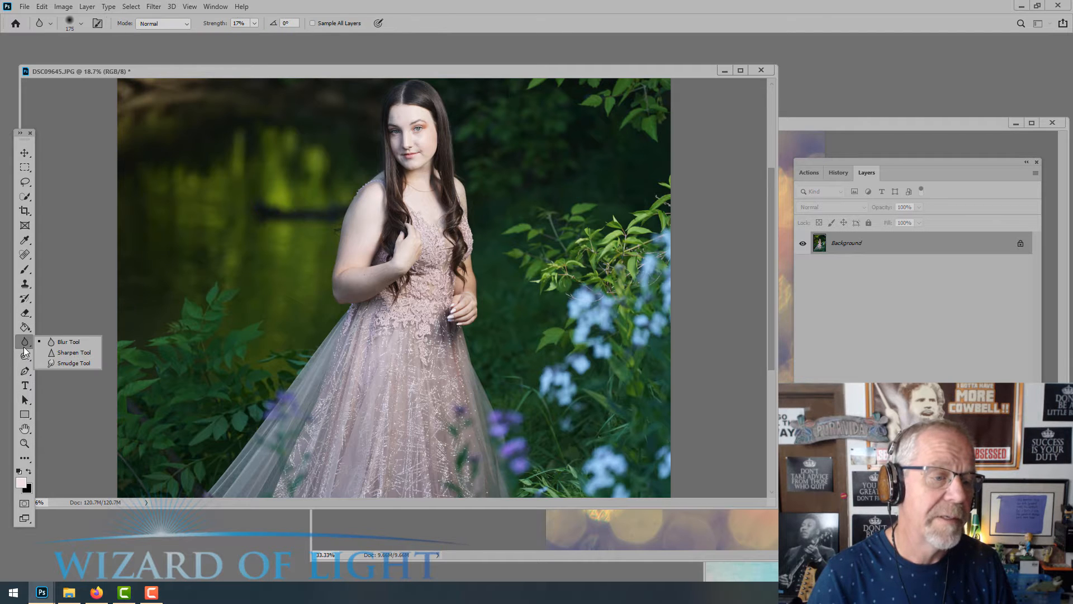
{"action": "left_click", "coordinate": [26, 358]}
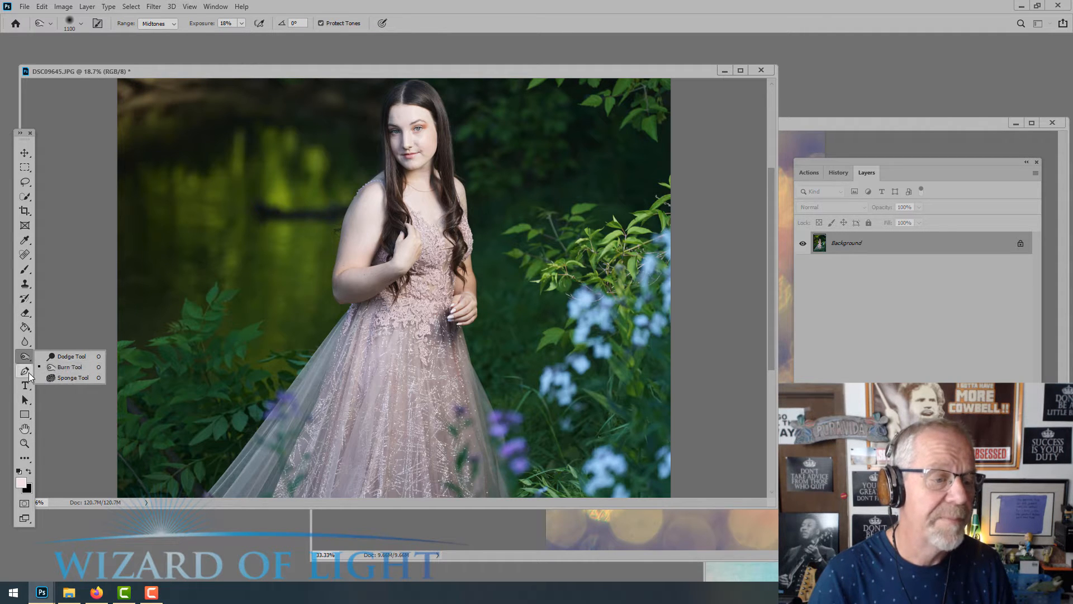
{"action": "left_click", "coordinate": [28, 372]}
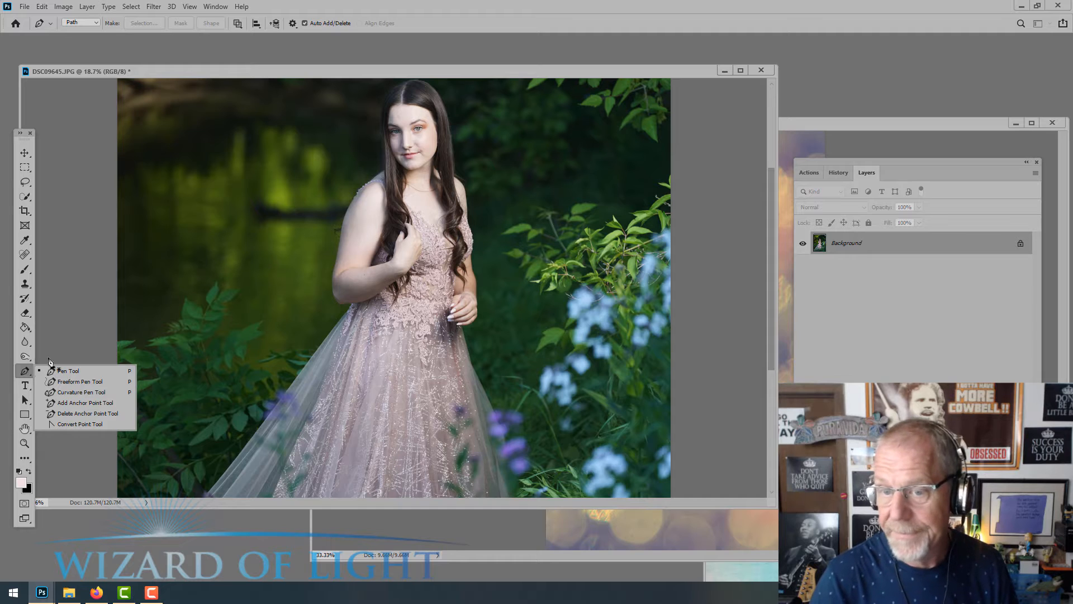
{"action": "left_click", "coordinate": [59, 179]}
{"action": "left_click", "coordinate": [30, 194]}
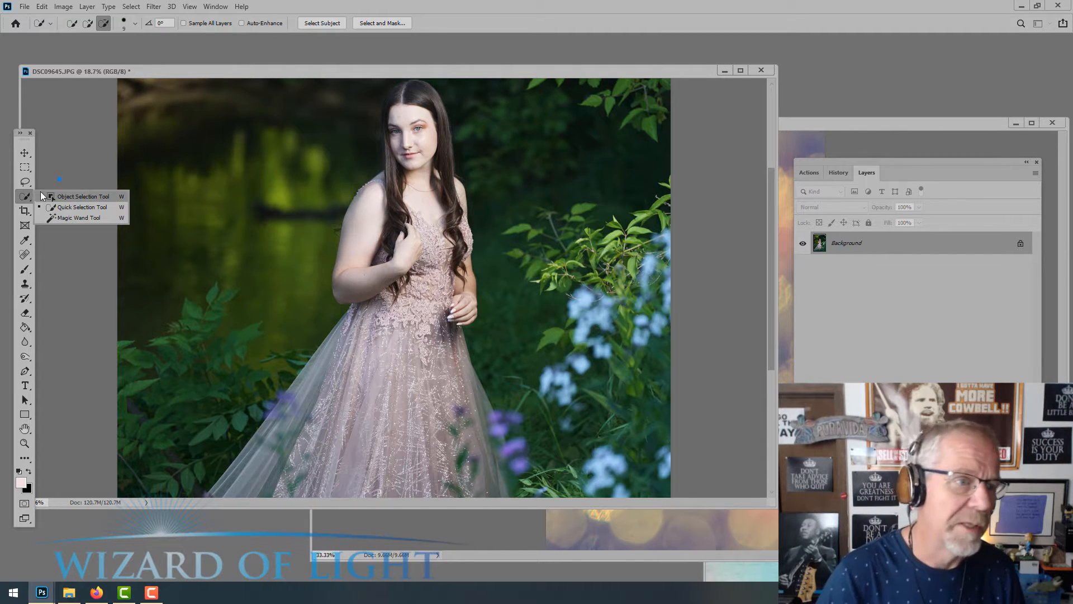
Activate the Eyedropper tool, bring the subject's face into closer view and open the Info panel.
{"action": "left_click", "coordinate": [31, 241]}
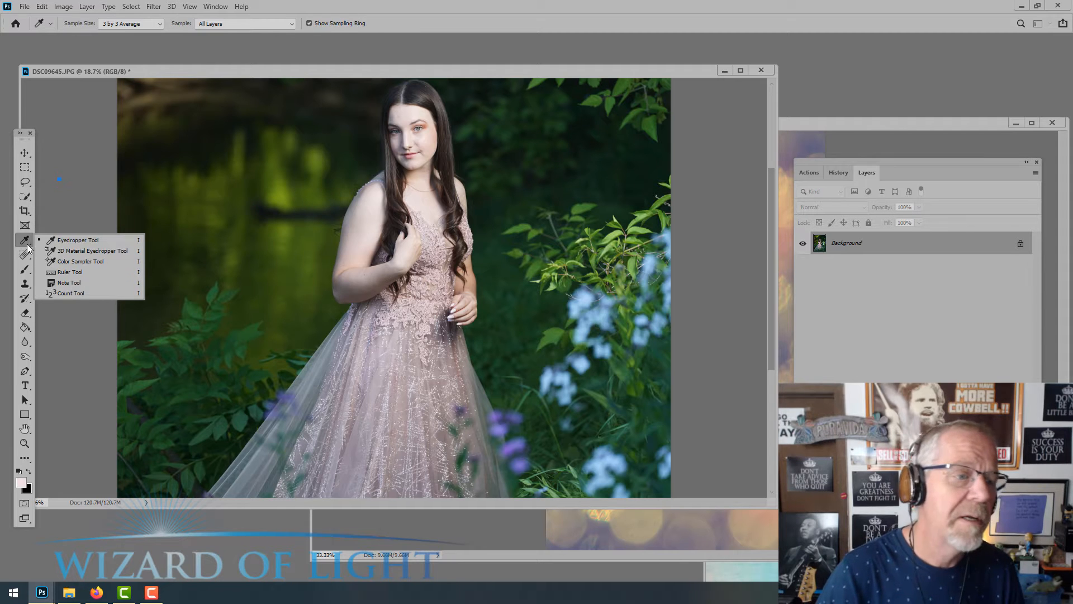
{"action": "left_click", "coordinate": [75, 240]}
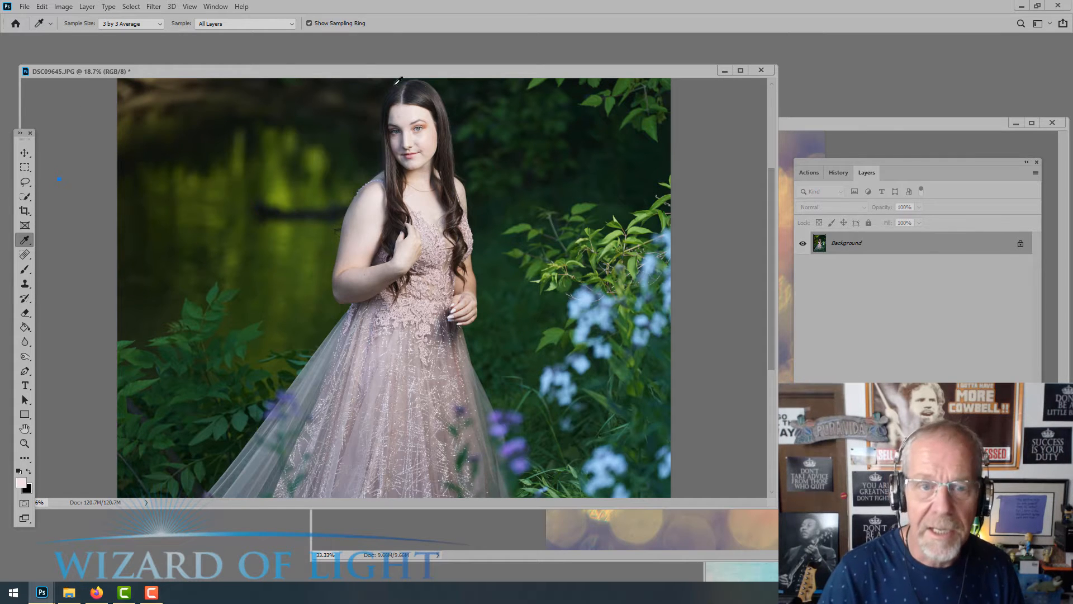
{"action": "scroll", "coordinate": [483, 198], "scroll_direction": "up", "scroll_amount": 3}
{"action": "left_click_drag", "start_coordinate": [418, 192], "coordinate": [428, 377]}
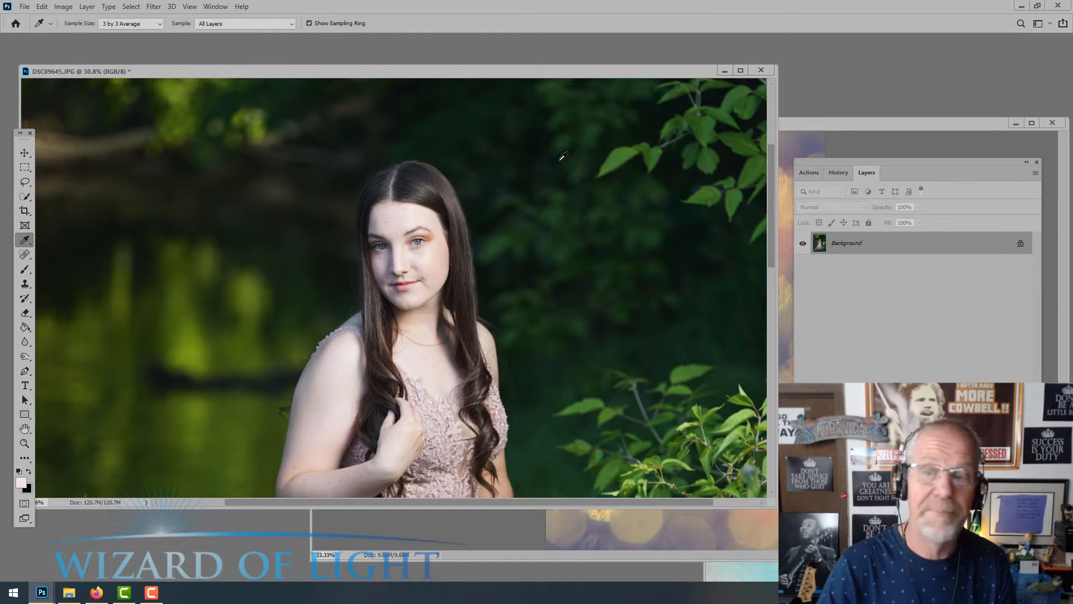
{"action": "left_click", "coordinate": [215, 6]}
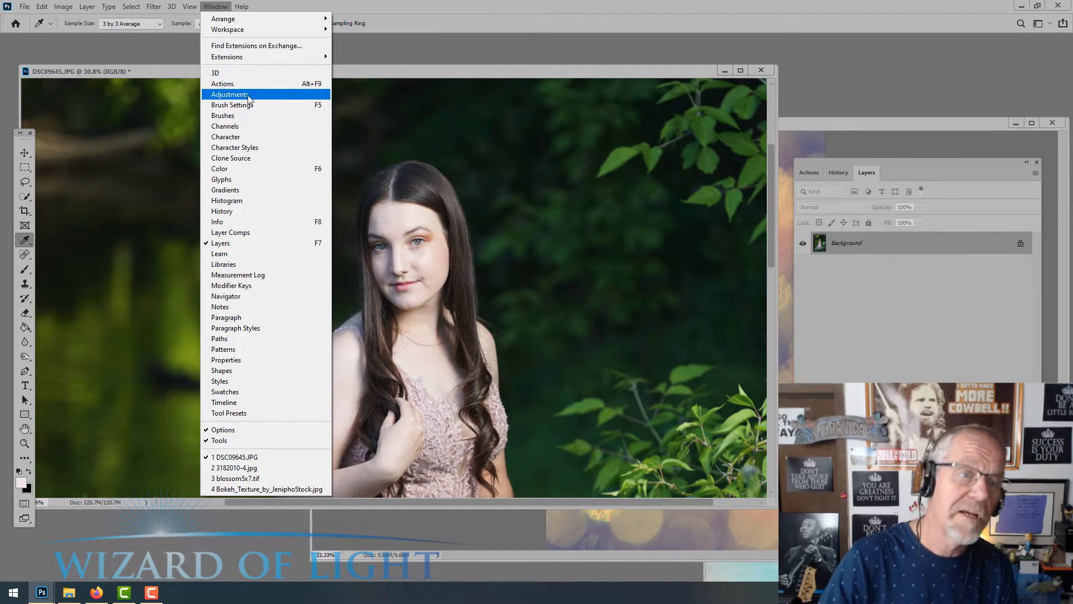
{"action": "left_click", "coordinate": [243, 224]}
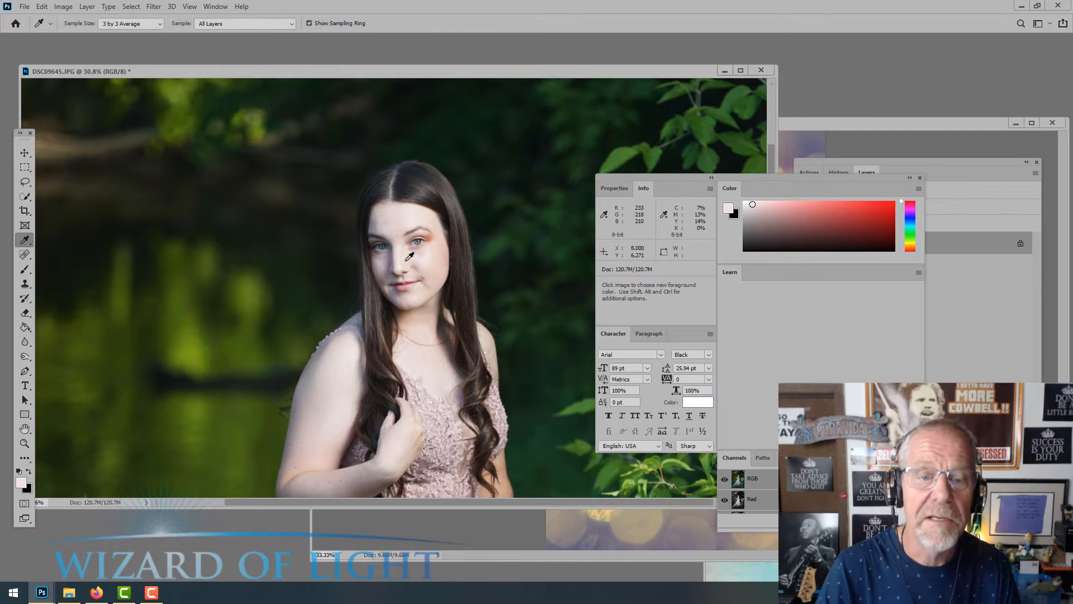
Reposition the Info panel group beside the face and read the RGB values on the forehead and cheek at close range.
{"action": "scroll", "coordinate": [409, 256], "scroll_direction": "up", "scroll_amount": 3}
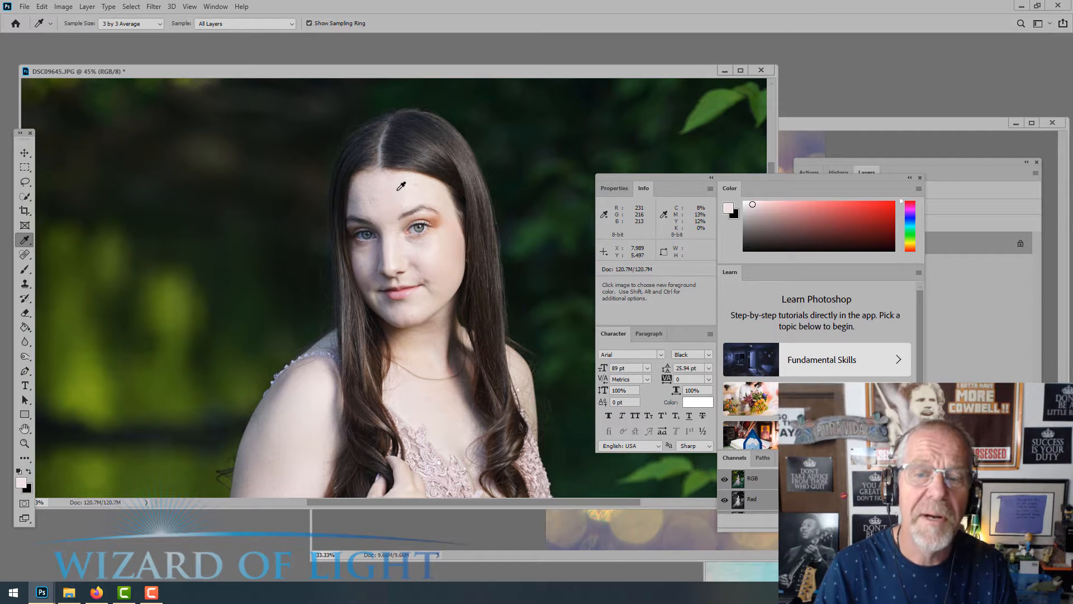
{"action": "scroll", "coordinate": [400, 185], "scroll_direction": "up", "scroll_amount": 2}
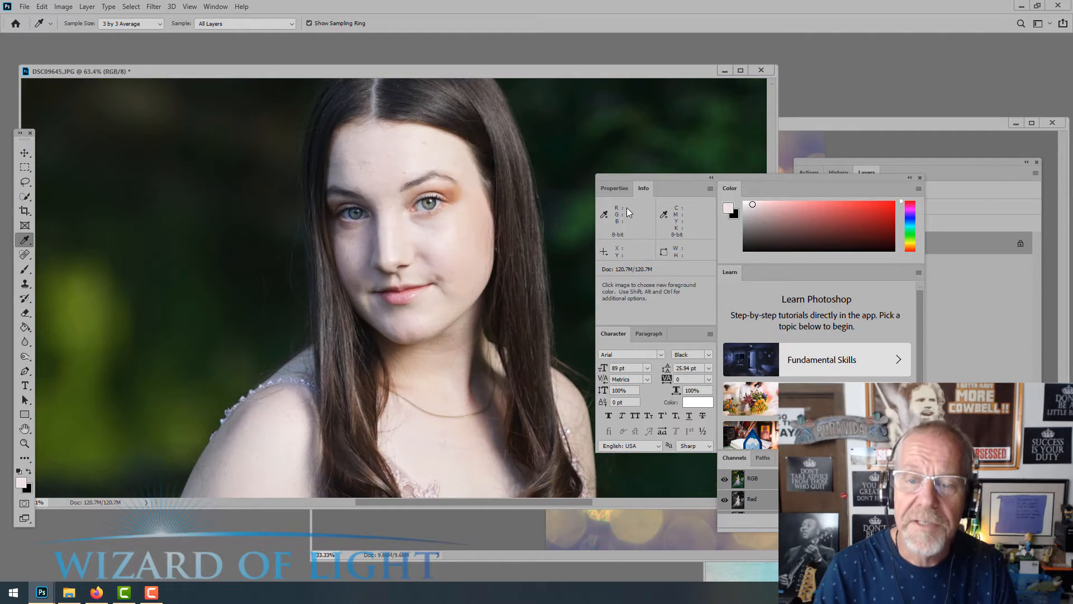
{"action": "left_click_drag", "start_coordinate": [662, 178], "coordinate": [579, 155]}
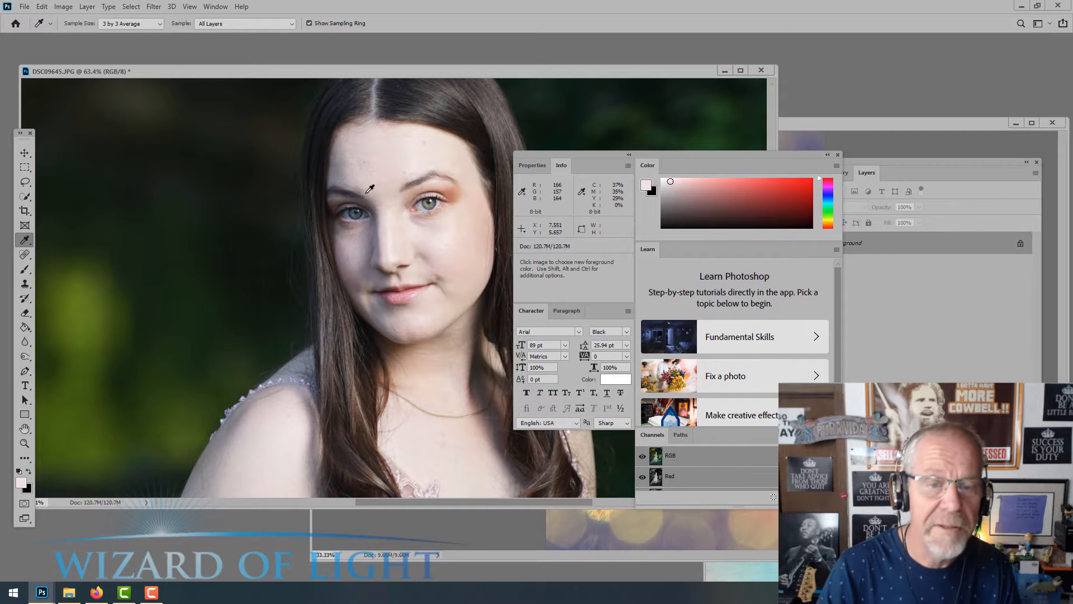
{"action": "scroll", "coordinate": [432, 234], "scroll_direction": "up", "scroll_amount": 2}
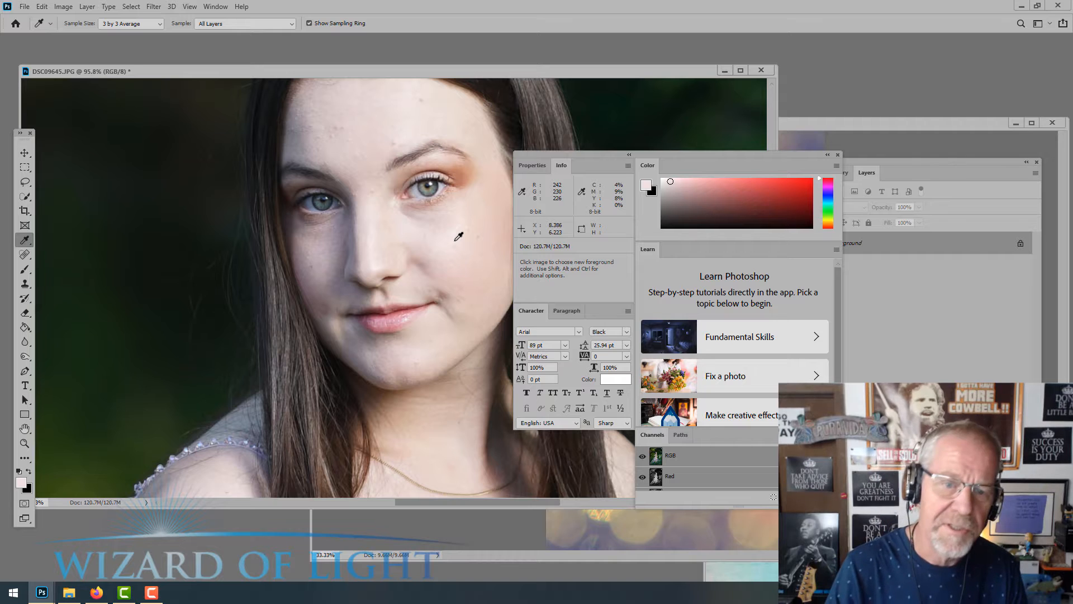
{"action": "scroll", "coordinate": [458, 237], "scroll_direction": "up", "scroll_amount": 3}
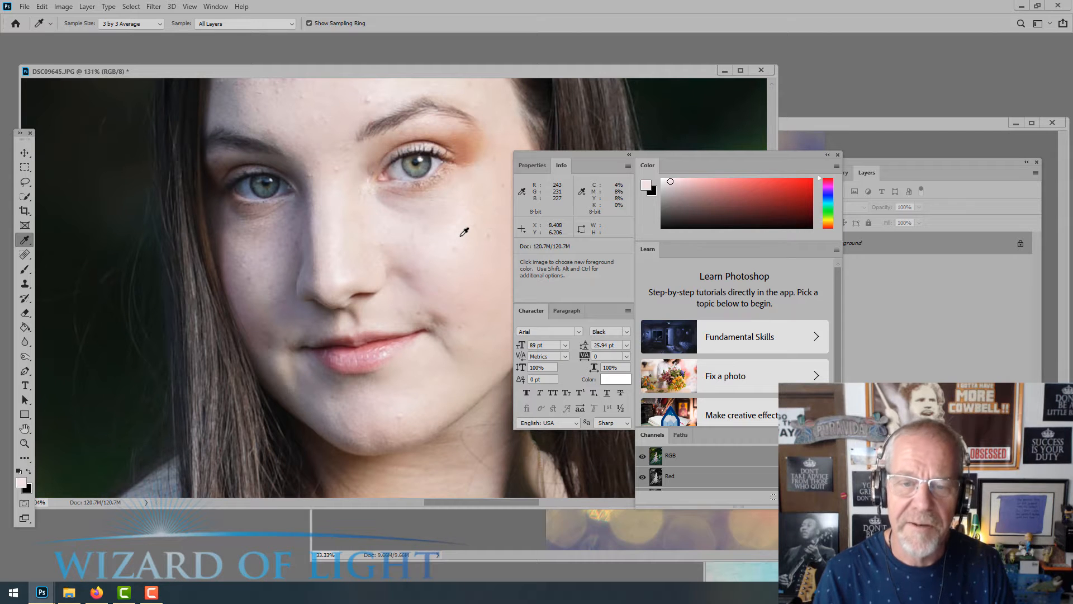
Examine the colour values across the dress, the arm and the dark background of the full portrait.
{"action": "scroll", "coordinate": [464, 232], "scroll_direction": "down", "scroll_amount": 5}
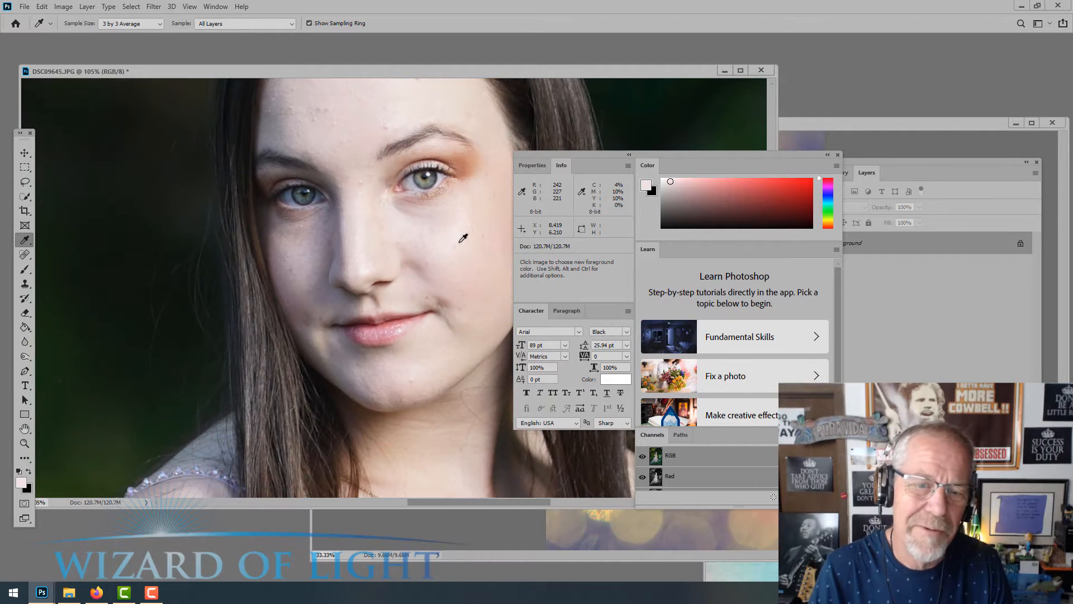
{"action": "scroll", "coordinate": [456, 263], "scroll_direction": "down", "scroll_amount": 5}
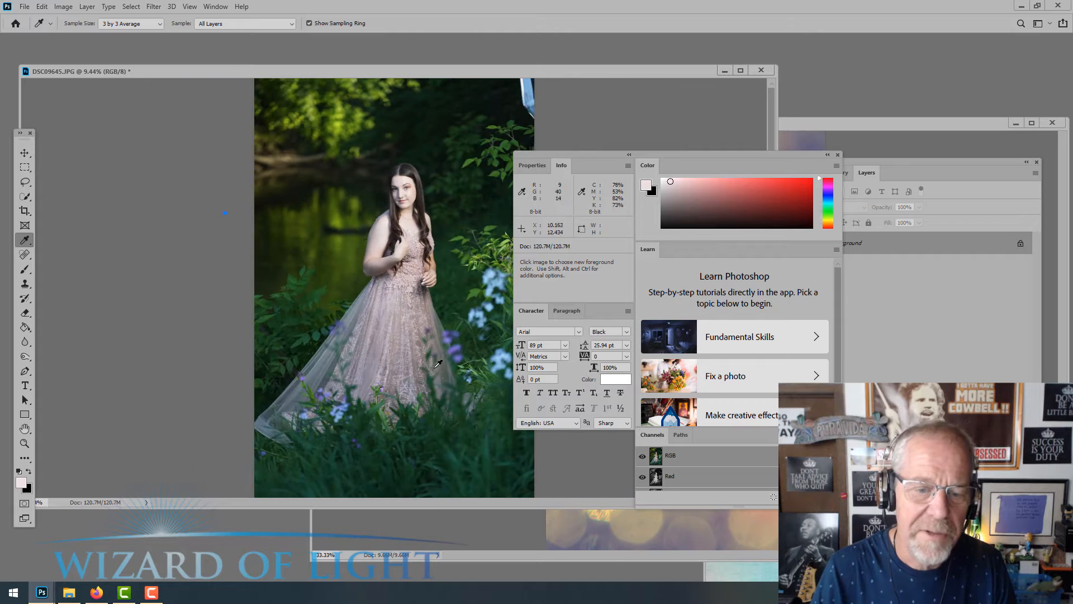
{"action": "scroll", "coordinate": [378, 381], "scroll_direction": "up", "scroll_amount": 1}
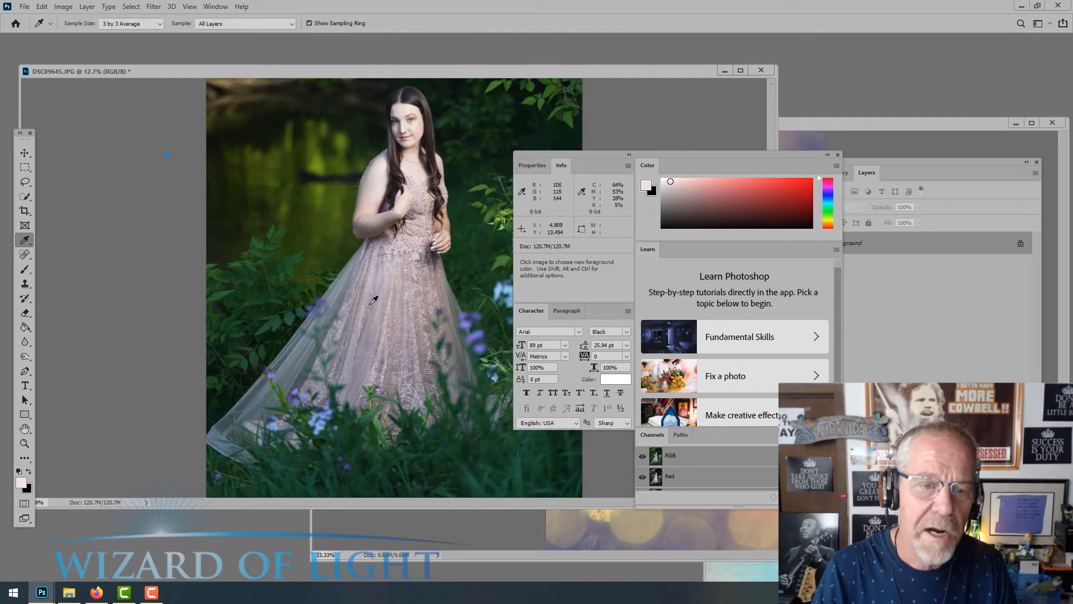
{"action": "scroll", "coordinate": [399, 233], "scroll_direction": "up", "scroll_amount": 2}
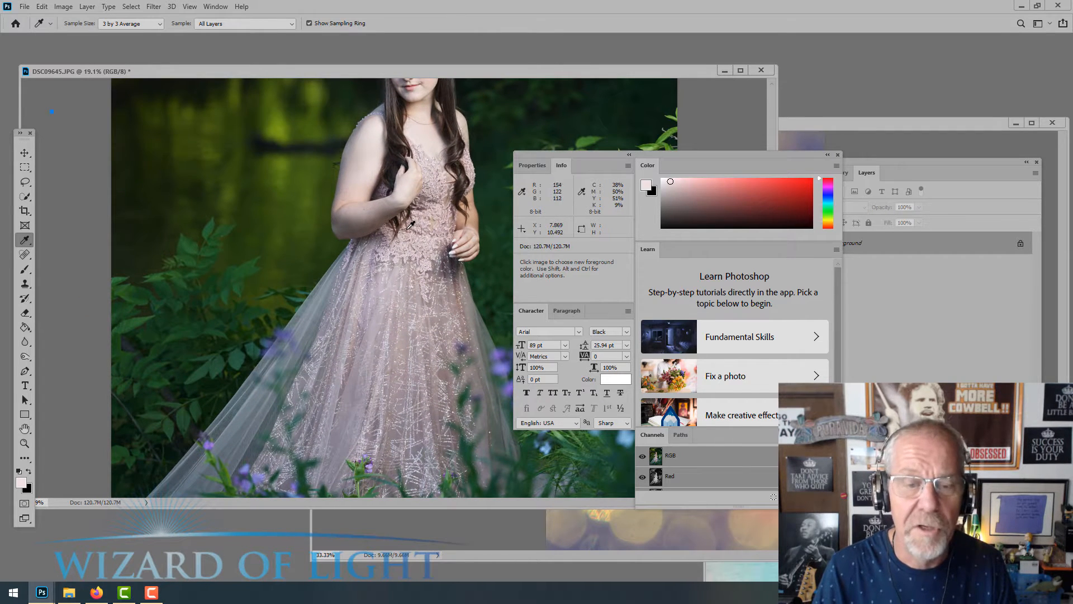
{"action": "scroll", "coordinate": [408, 253], "scroll_direction": "down", "scroll_amount": 2}
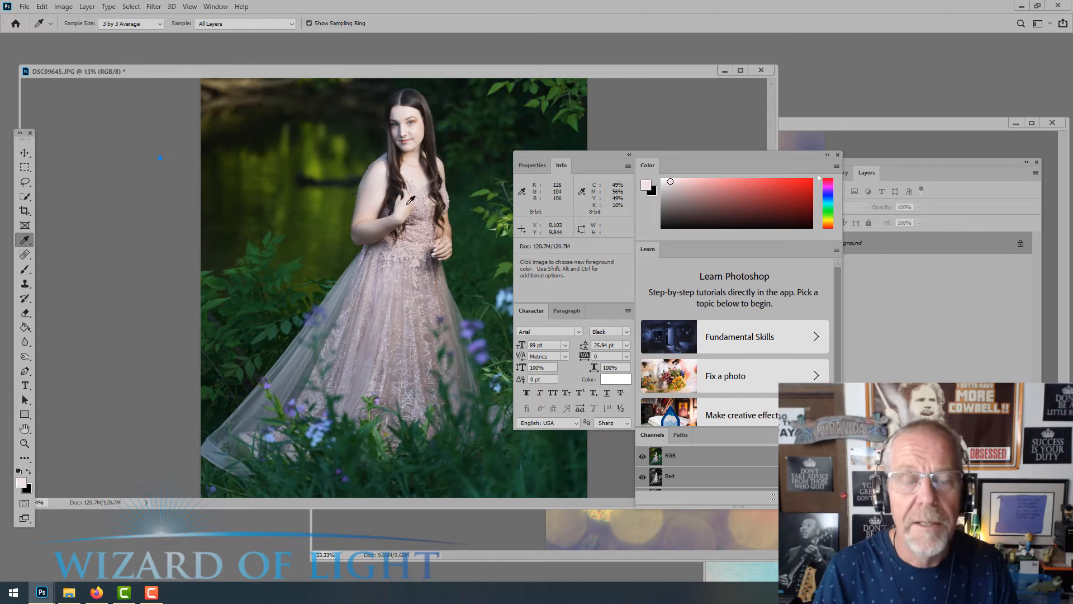
{"action": "scroll", "coordinate": [412, 150], "scroll_direction": "up", "scroll_amount": 4}
{"action": "left_click_drag", "start_coordinate": [341, 156], "coordinate": [333, 248]}
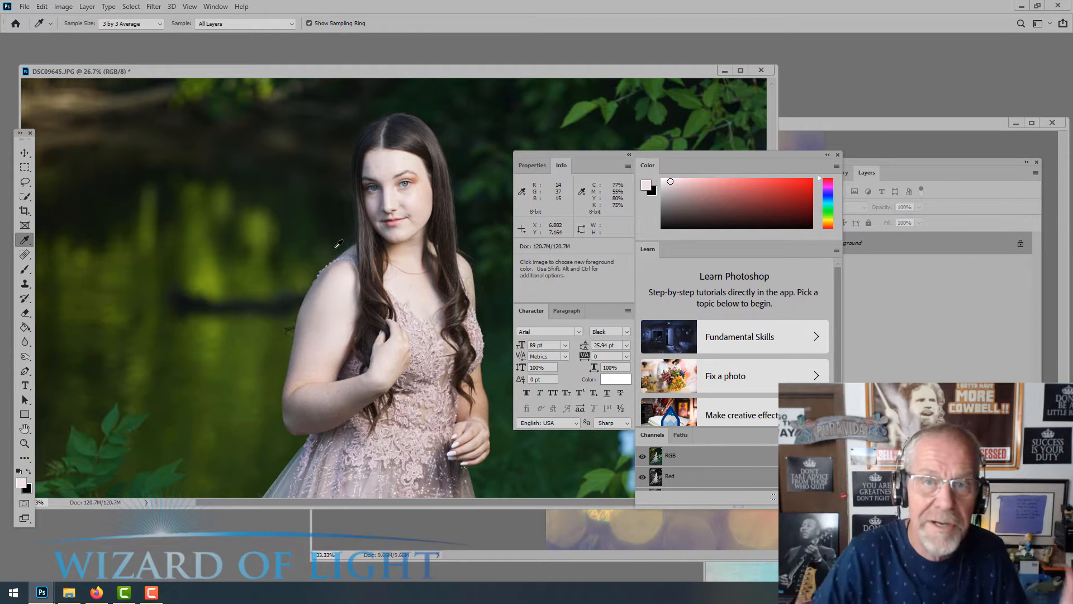
Read the RGB values on the subject's face and chest, and close the Info panel group.
{"action": "scroll", "coordinate": [407, 218], "scroll_direction": "up", "scroll_amount": 5}
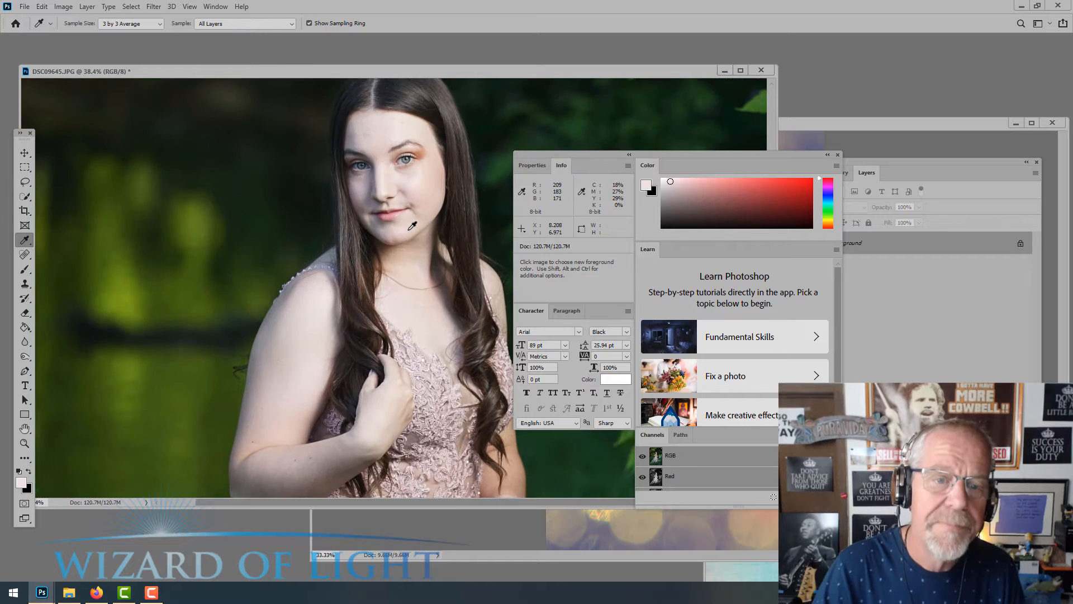
{"action": "scroll", "coordinate": [413, 220], "scroll_direction": "up", "scroll_amount": 2}
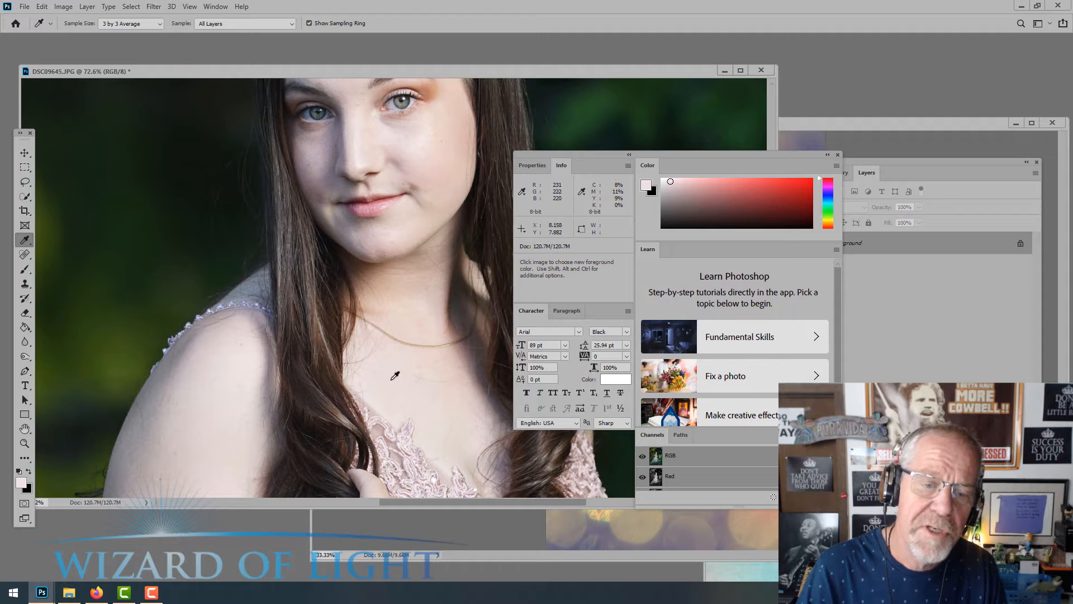
{"action": "scroll", "coordinate": [425, 377], "scroll_direction": "down", "scroll_amount": 5}
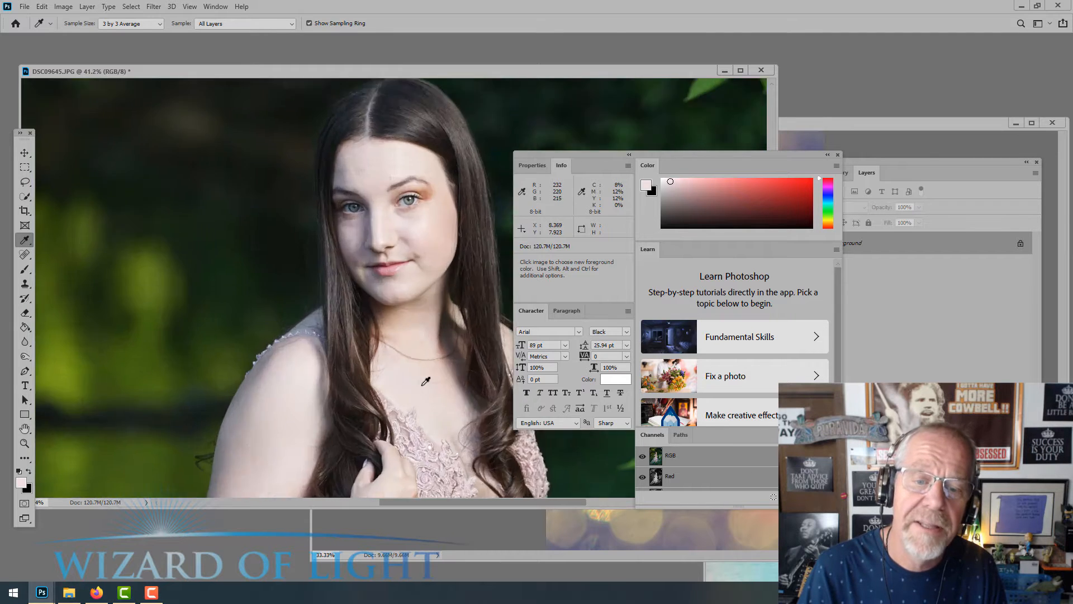
{"action": "scroll", "coordinate": [426, 377], "scroll_direction": "down", "scroll_amount": 3}
{"action": "scroll", "coordinate": [441, 280], "scroll_direction": "up", "scroll_amount": 4}
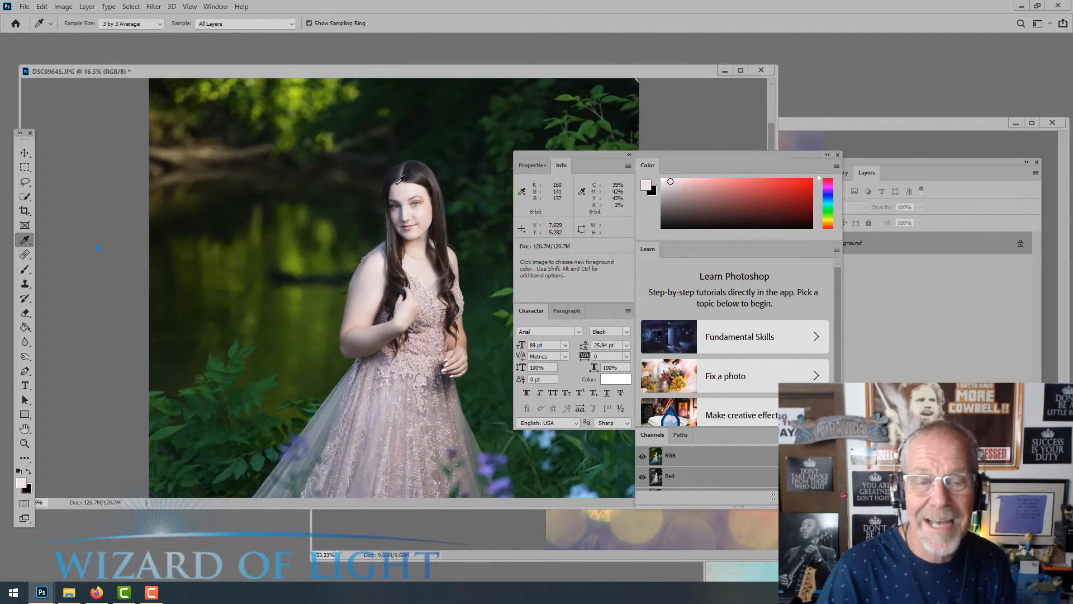
{"action": "scroll", "coordinate": [445, 259], "scroll_direction": "up", "scroll_amount": 3}
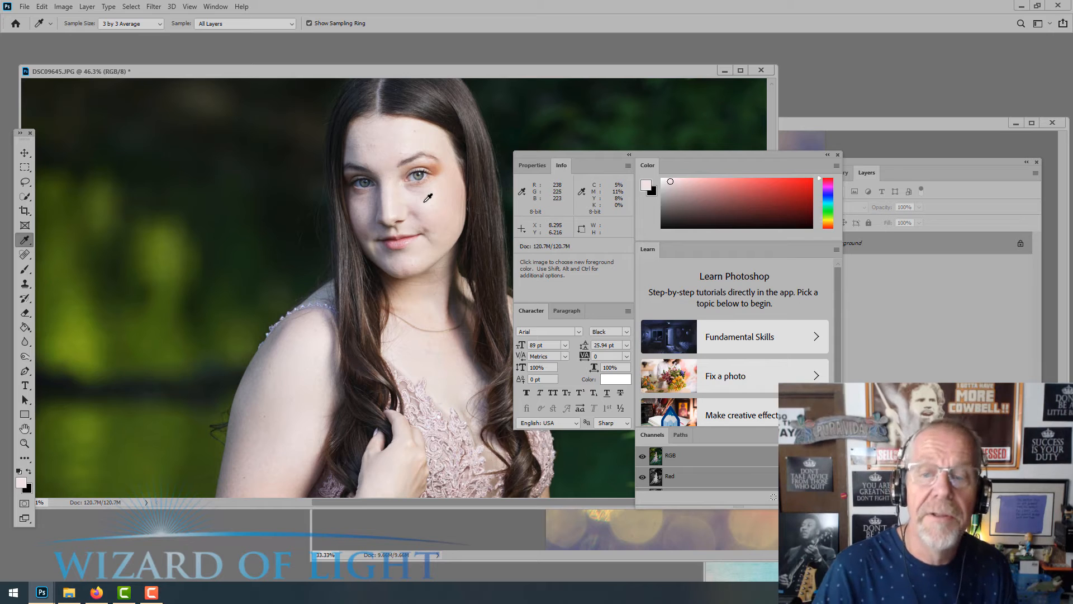
{"action": "left_click", "coordinate": [837, 155]}
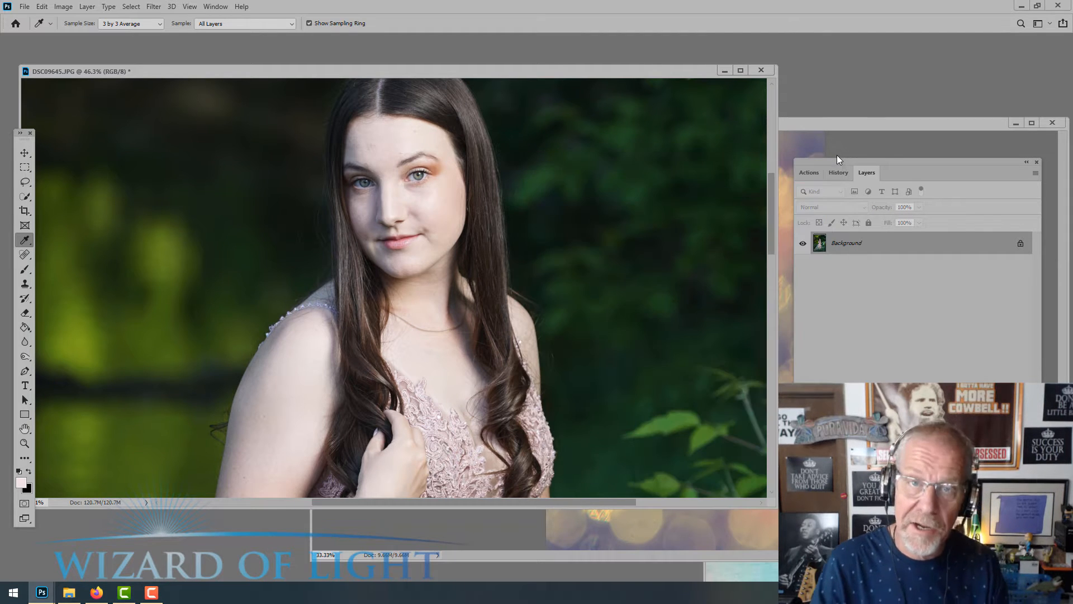
Check the whole portrait's dimensions in inches in Image Size without changing its size.
{"action": "scroll", "coordinate": [555, 287], "scroll_direction": "down", "scroll_amount": 8}
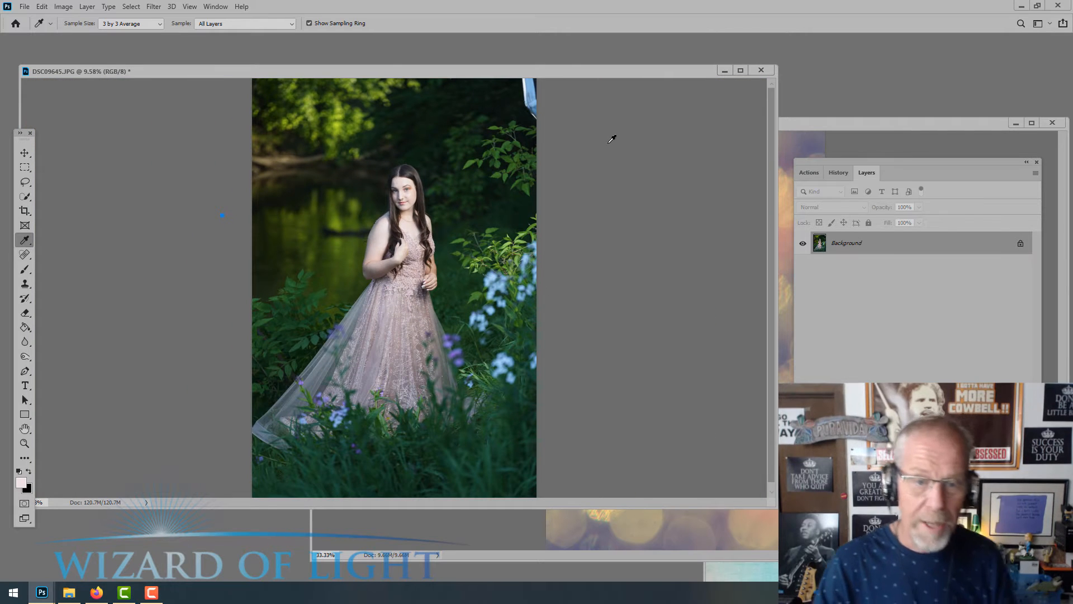
{"action": "scroll", "coordinate": [575, 203], "scroll_direction": "down", "scroll_amount": 1}
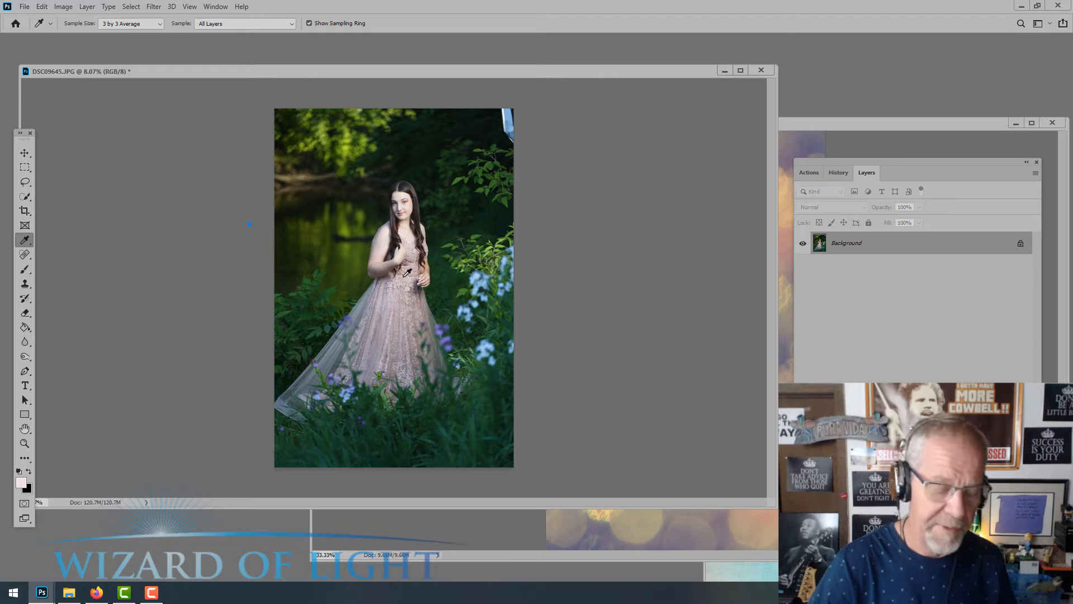
{"action": "key", "text": "ctrl+alt+i"}
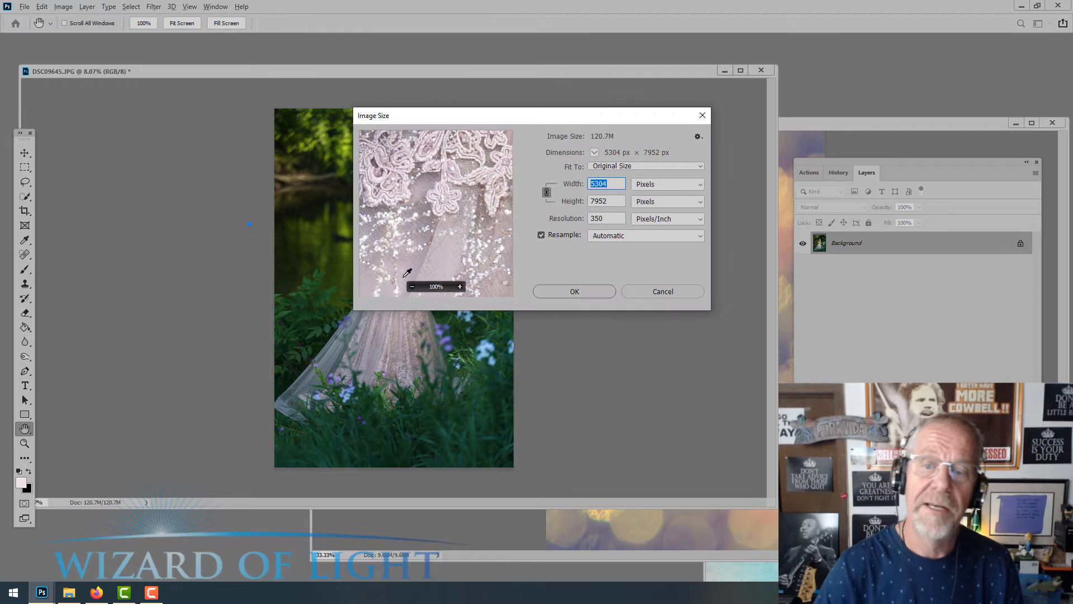
{"action": "left_click", "coordinate": [650, 183]}
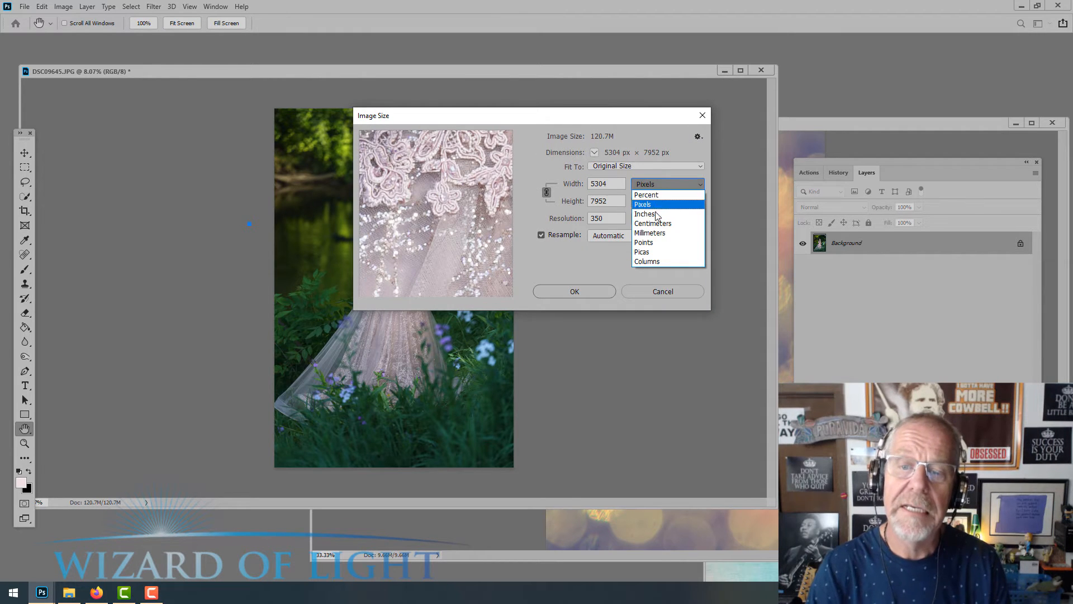
{"action": "left_click", "coordinate": [655, 215]}
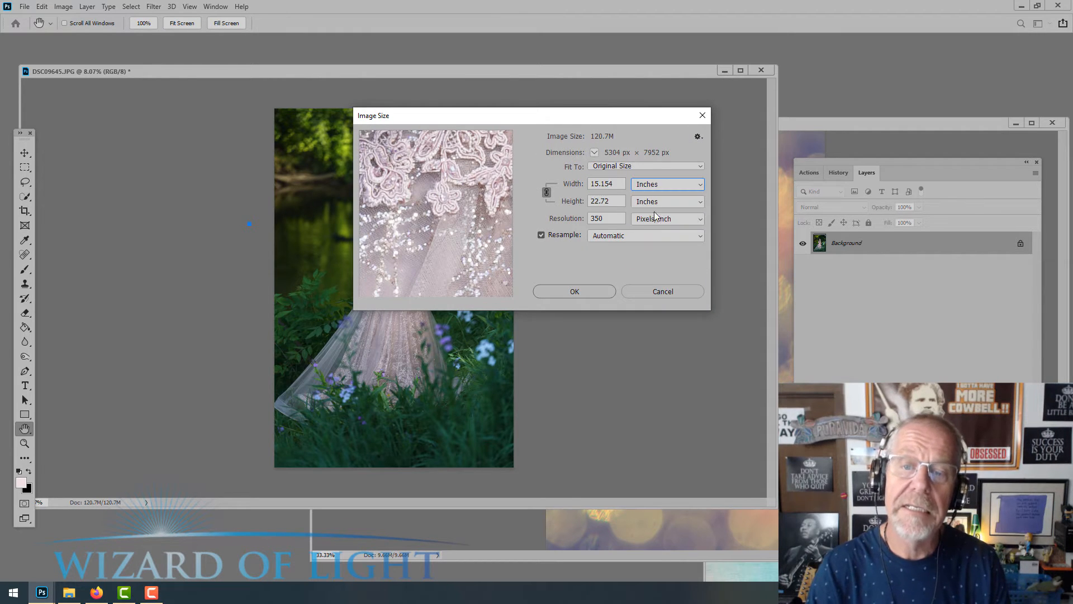
{"action": "left_click", "coordinate": [588, 288]}
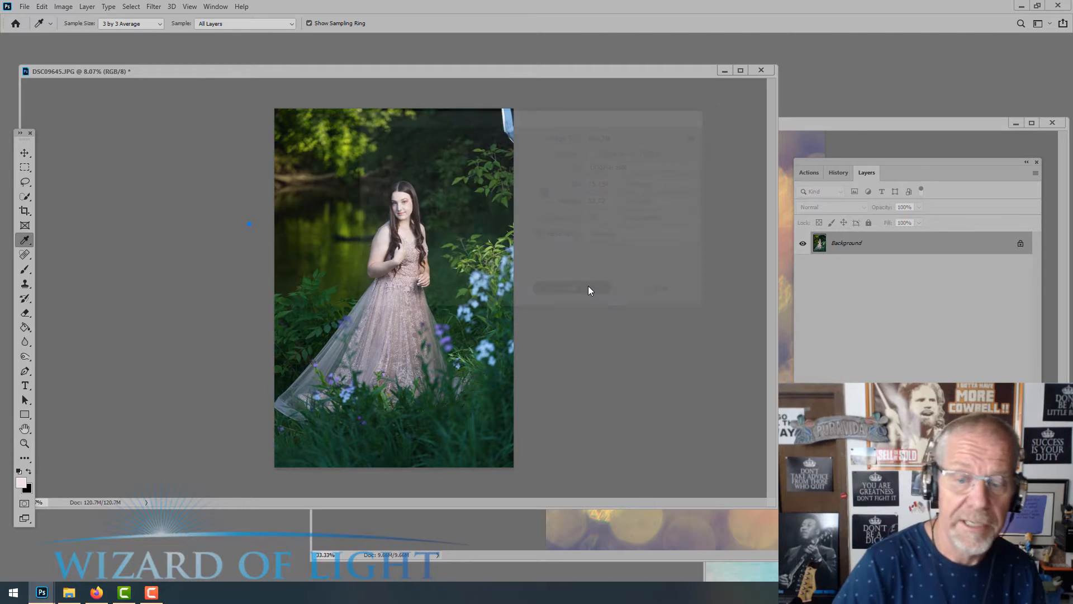
Resize the portrait in pixels to a height of 4000, keeping its proportions linked.
{"action": "key", "text": "ctrl+alt+i"}
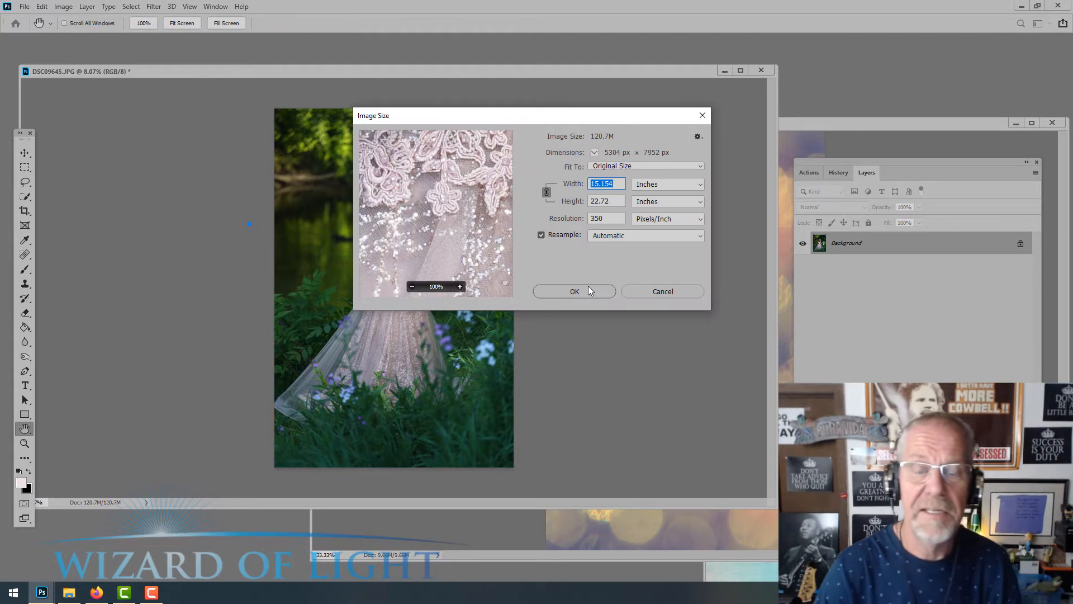
{"action": "left_click", "coordinate": [635, 184]}
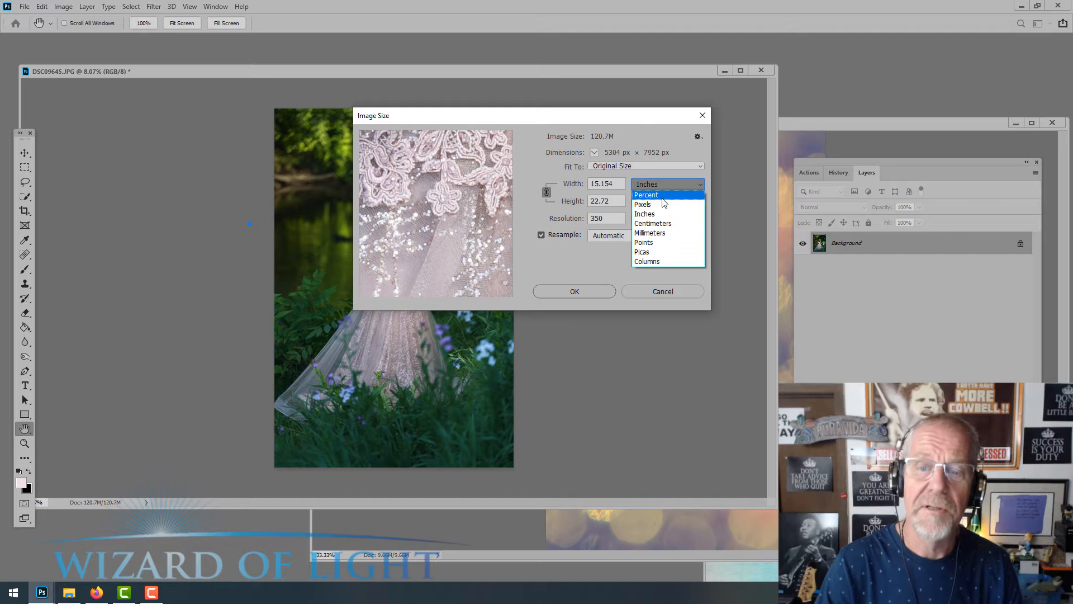
{"action": "left_click", "coordinate": [659, 204]}
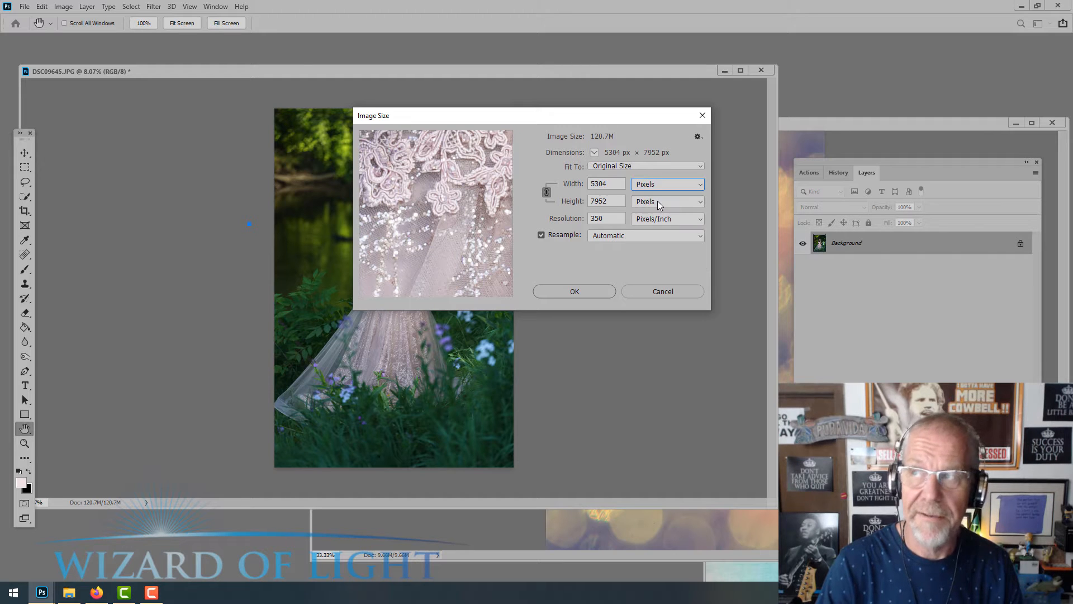
{"action": "double_click", "coordinate": [613, 199]}
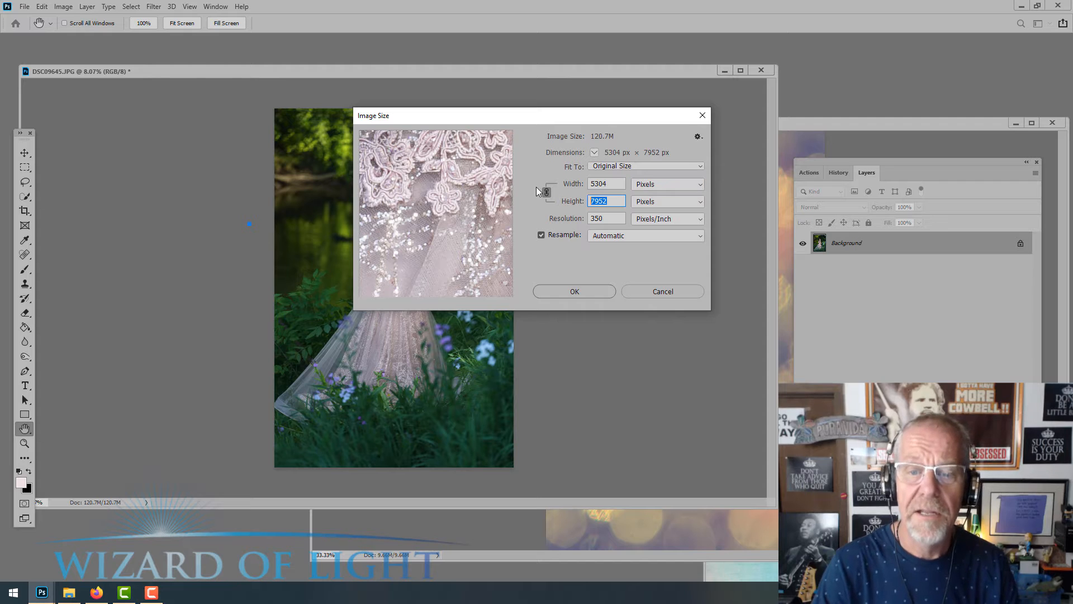
{"action": "type", "text": "4"}
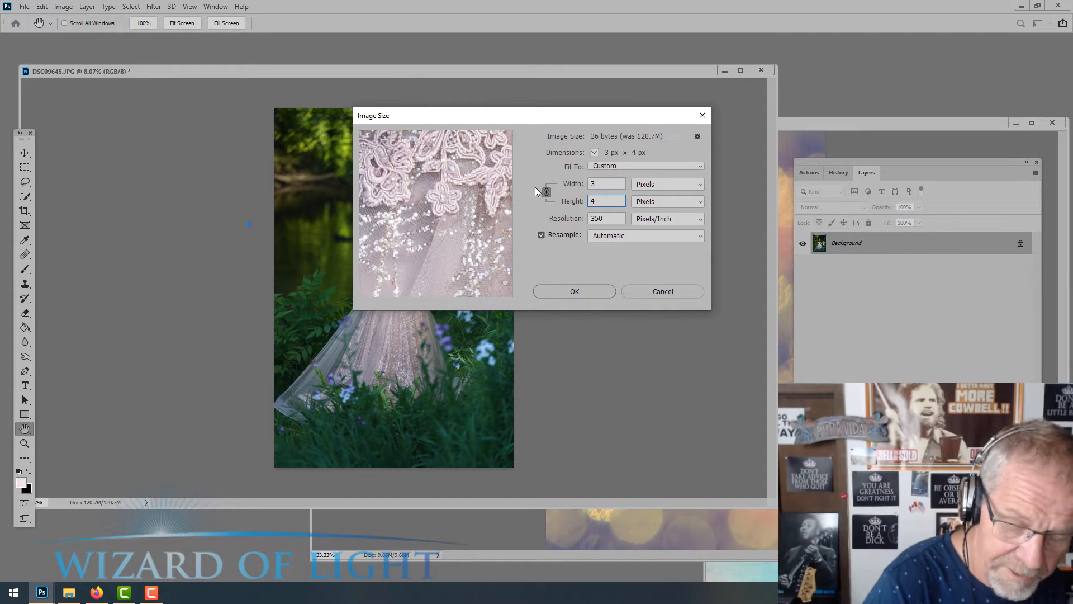
{"action": "type", "text": "000"}
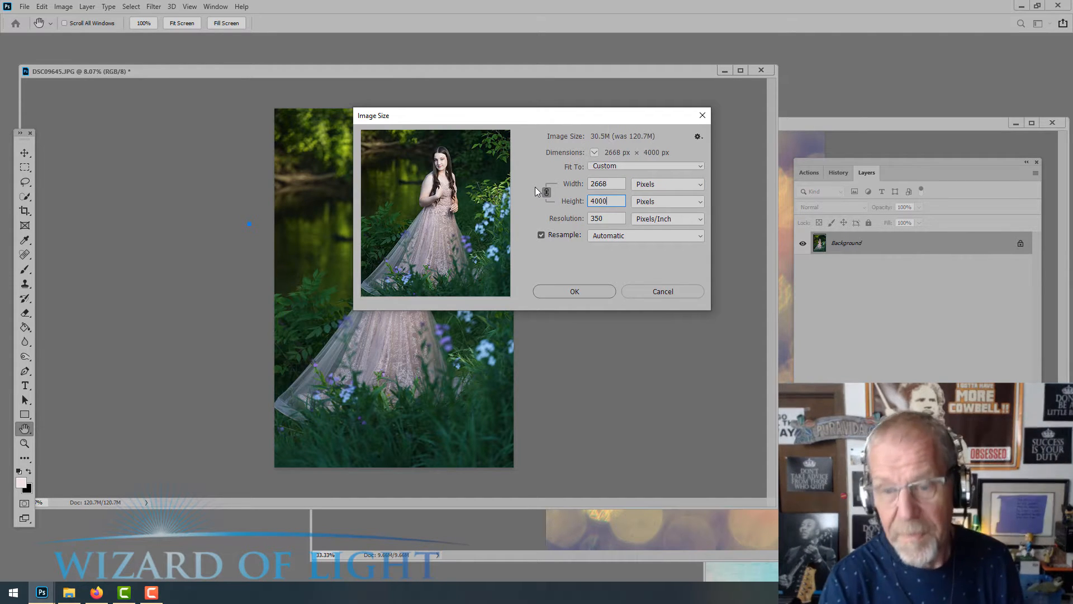
{"action": "left_click", "coordinate": [574, 291]}
{"action": "key", "text": "i"}
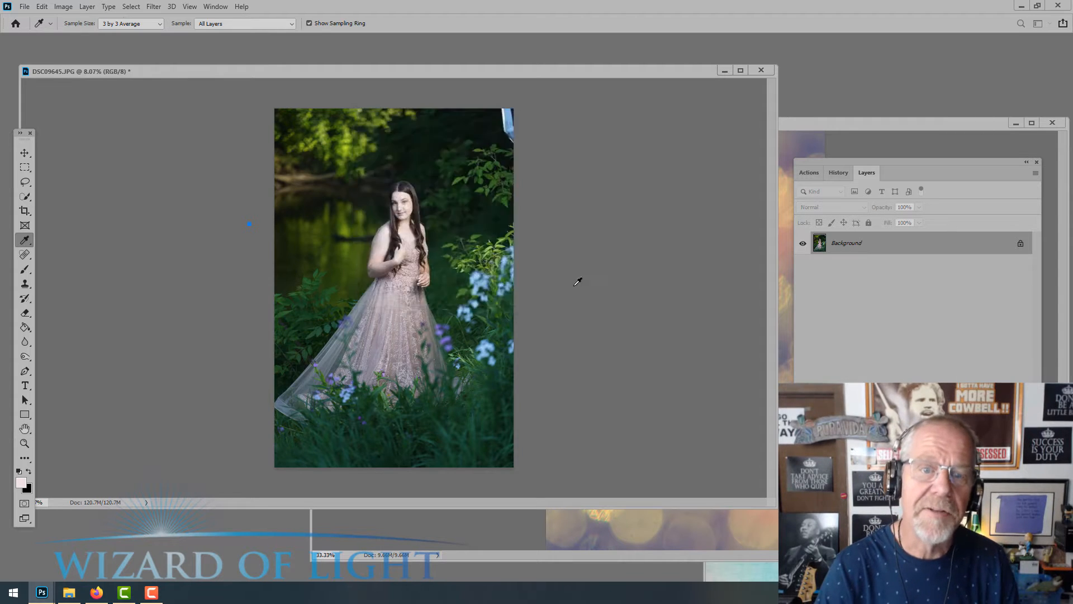
Open the resized portrait in the Camera Raw Filter and apply the automatic tone adjustment.
{"action": "key", "text": "ctrl+0"}
{"action": "scroll", "coordinate": [382, 241], "scroll_direction": "down", "scroll_amount": 2}
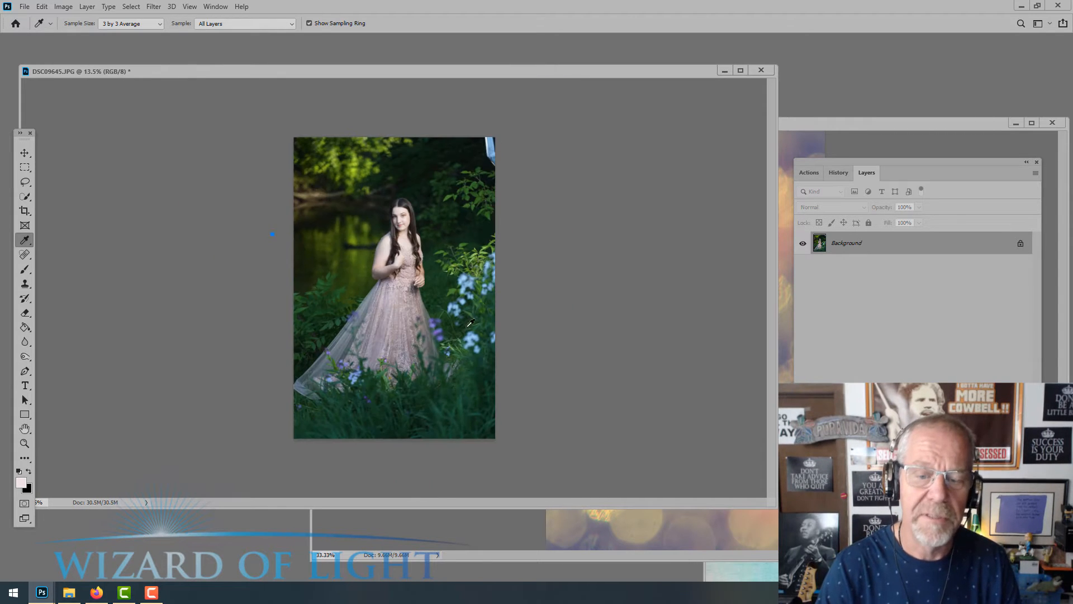
{"action": "left_click", "coordinate": [154, 6]}
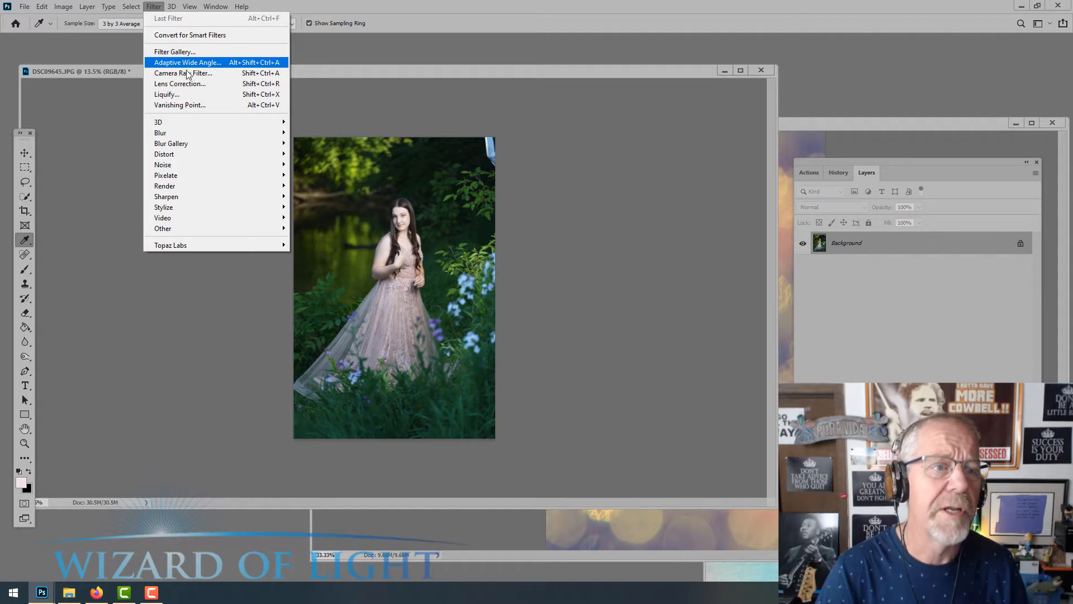
{"action": "key", "text": "Escape"}
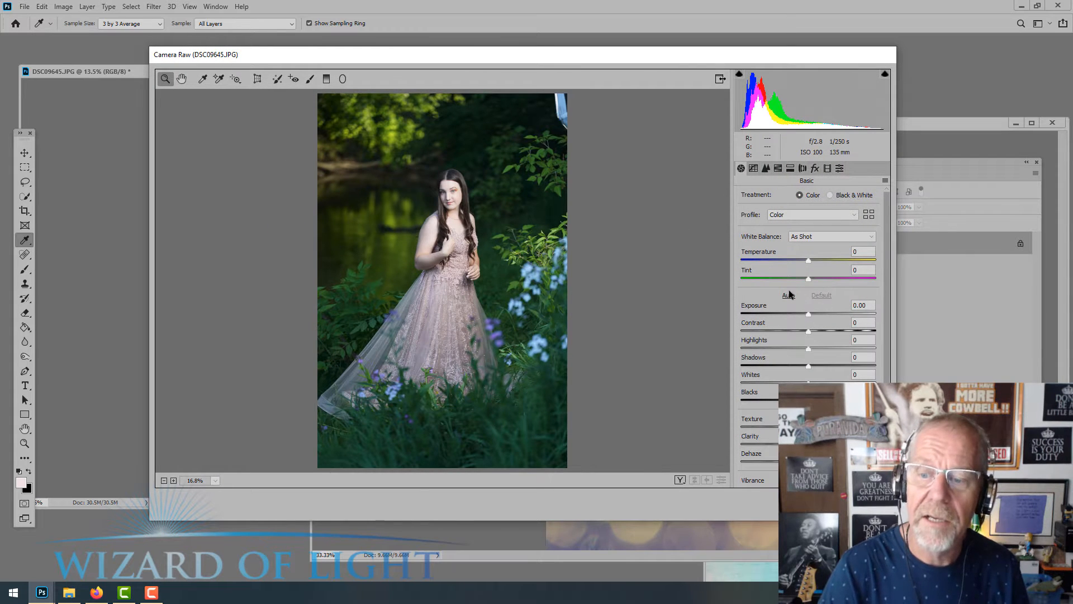
{"action": "left_click", "coordinate": [788, 295]}
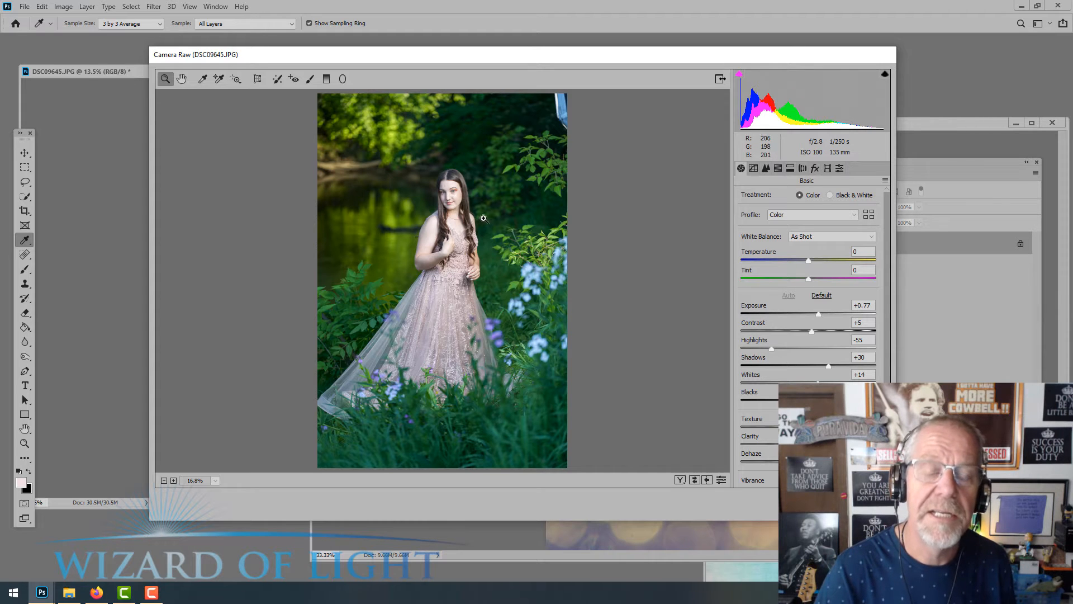
Set Whites to -33 and Highlights to -45 in Camera Raw, checking the subject's skin at close range.
{"action": "scroll", "coordinate": [483, 219], "scroll_direction": "up", "scroll_amount": 5}
{"action": "scroll", "coordinate": [468, 118], "scroll_direction": "up", "scroll_amount": 2}
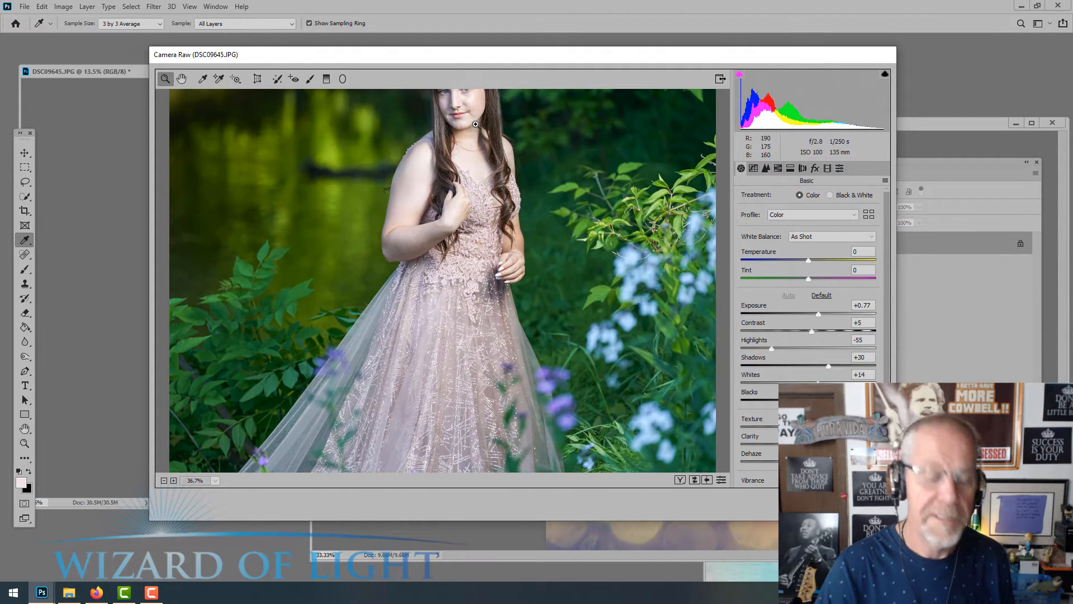
{"action": "scroll", "coordinate": [483, 148], "scroll_direction": "up", "scroll_amount": 3}
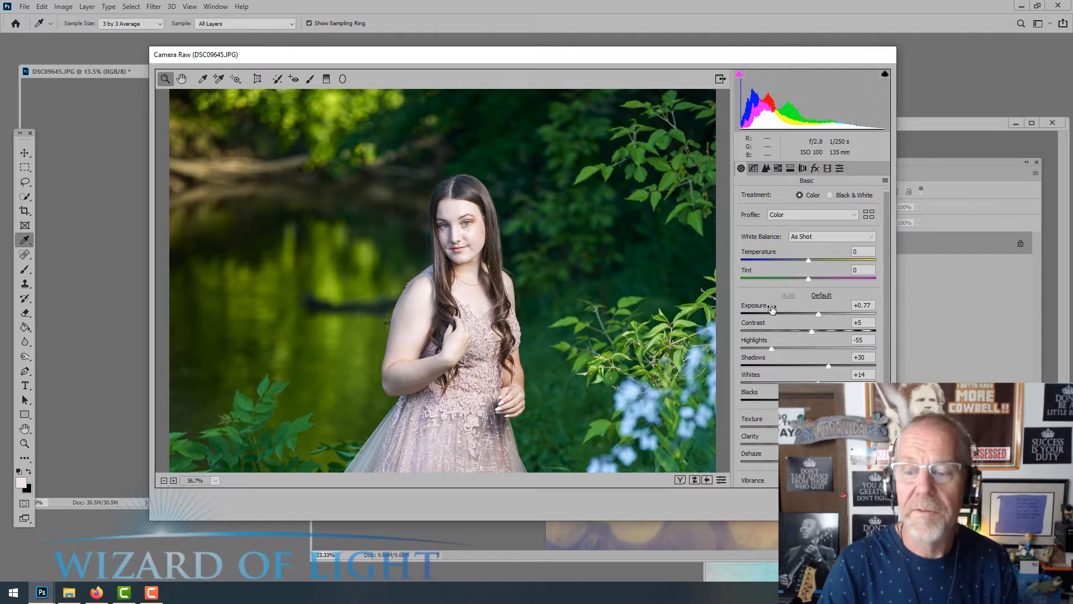
{"action": "left_click_drag", "start_coordinate": [818, 382], "coordinate": [786, 382]}
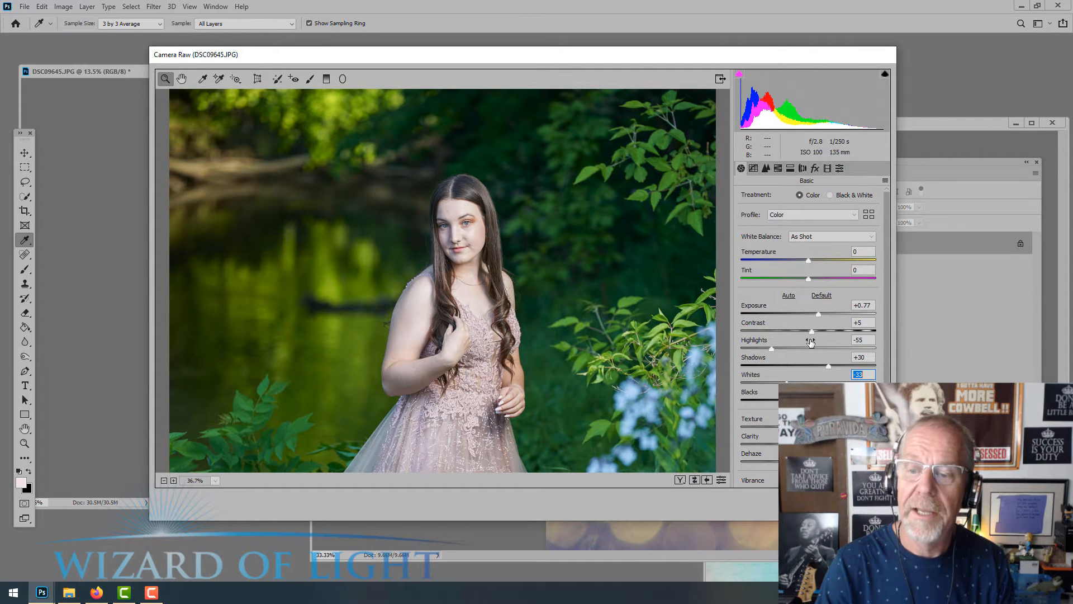
{"action": "mouse_move", "coordinate": [772, 348]}
{"action": "left_mouse_down"}
{"action": "mouse_move", "coordinate": [728, 343]}
{"action": "mouse_move", "coordinate": [872, 348]}
{"action": "mouse_move", "coordinate": [759, 350]}
{"action": "mouse_move", "coordinate": [774, 353]}
{"action": "left_mouse_up"}
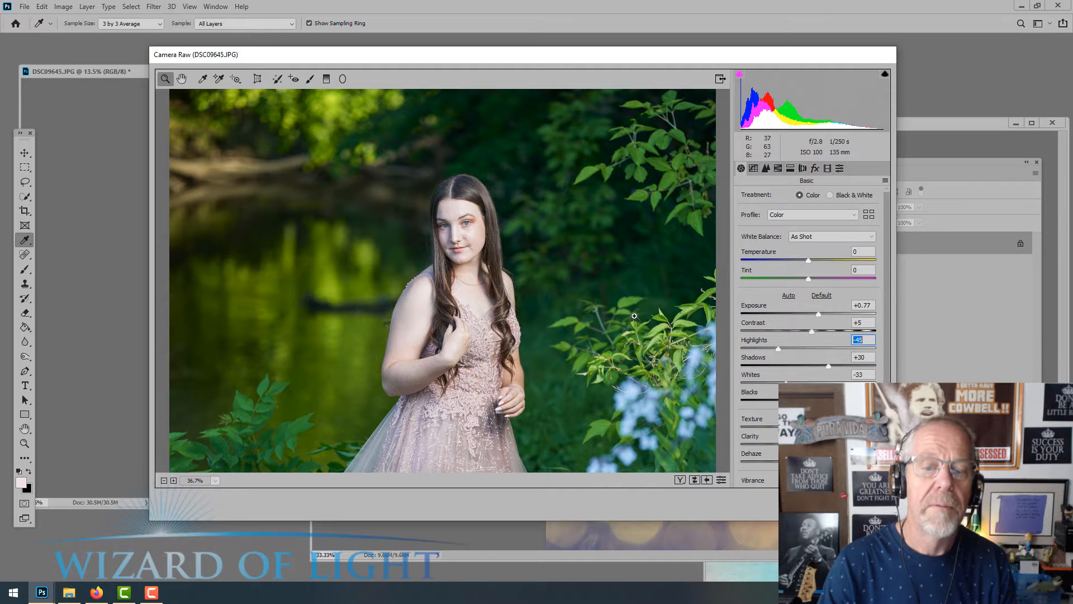
Raise Clarity slightly and lower Blacks slightly for the full portrait, and apply the Camera Raw edits.
{"action": "key", "text": "ctrl+0"}
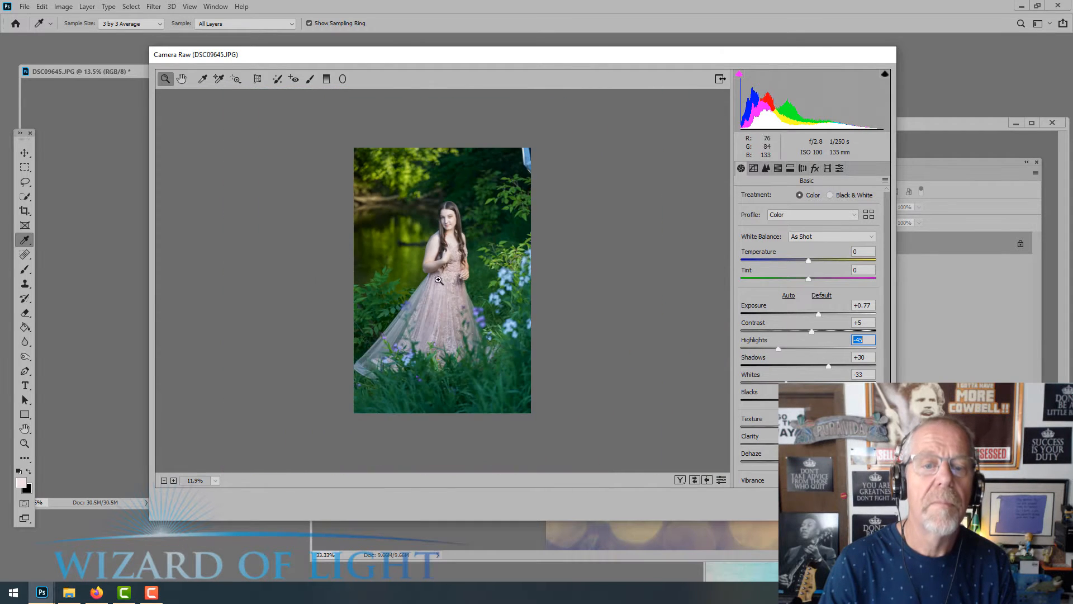
{"action": "scroll", "coordinate": [439, 281], "scroll_direction": "up", "scroll_amount": 3}
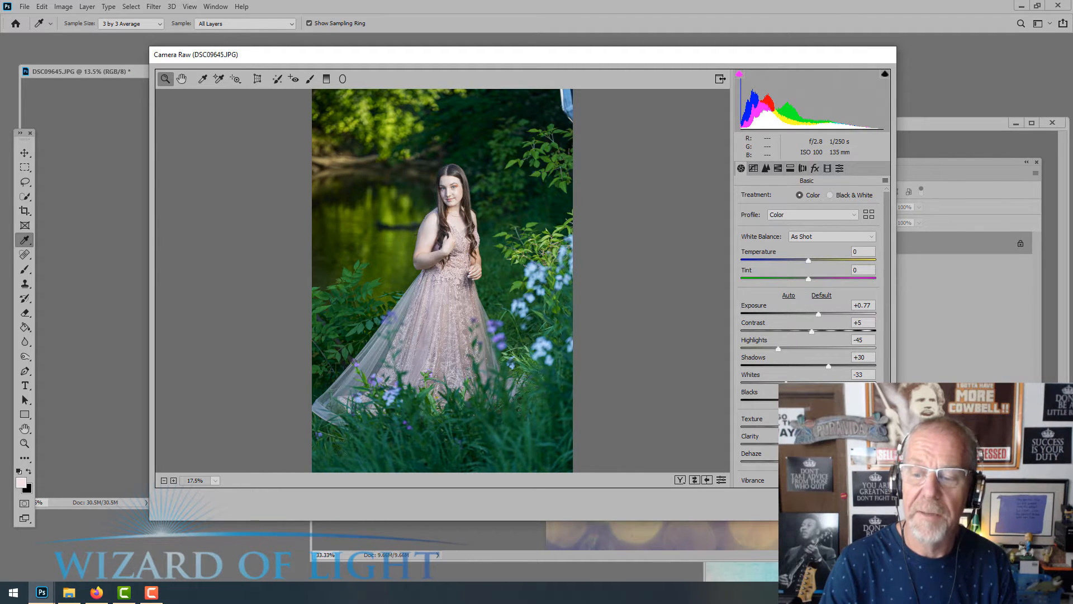
{"action": "mouse_move", "coordinate": [808, 444]}
{"action": "left_mouse_down"}
{"action": "mouse_move", "coordinate": [837, 445]}
{"action": "mouse_move", "coordinate": [816, 445]}
{"action": "left_mouse_up"}
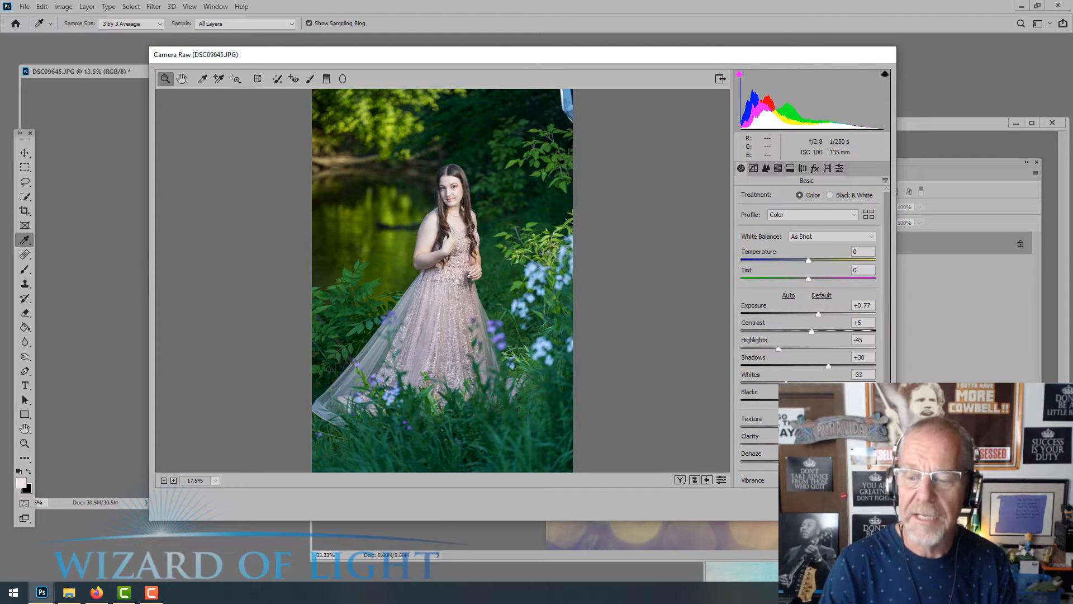
{"action": "left_click_drag", "start_coordinate": [808, 401], "coordinate": [803, 401]}
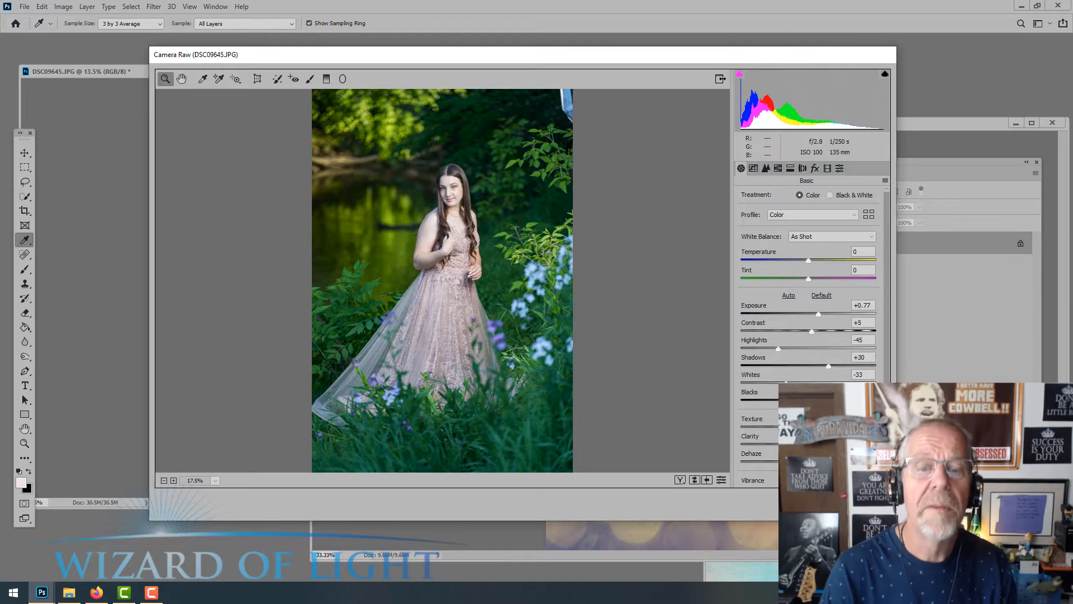
{"action": "left_click", "coordinate": [866, 504]}
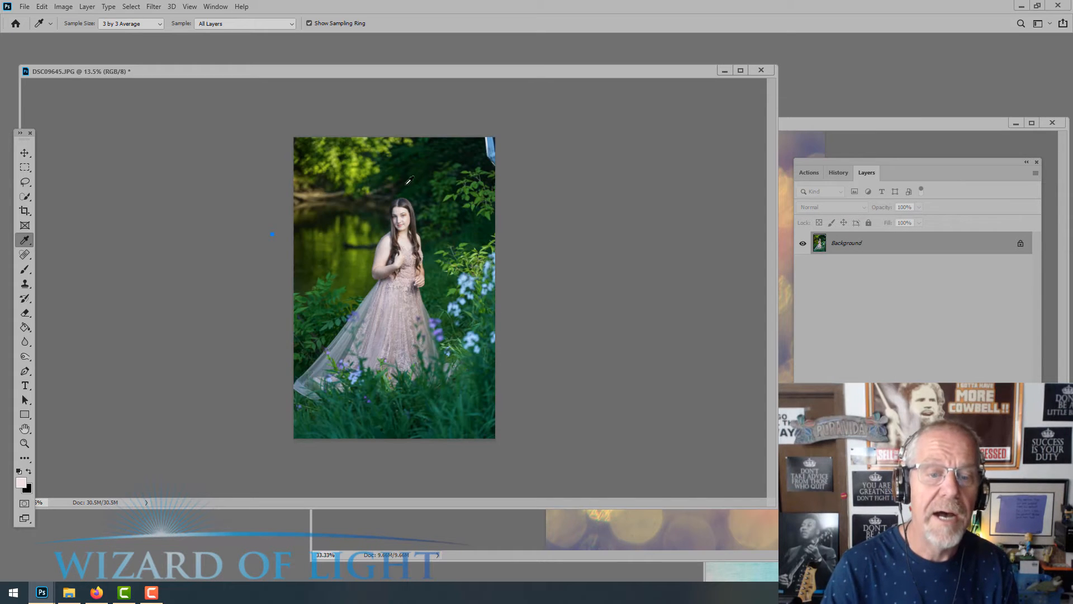
Compare the opened, Levels and Image Size history states with the Camera Raw Filter result, ending on the latest state.
{"action": "left_click", "coordinate": [837, 173]}
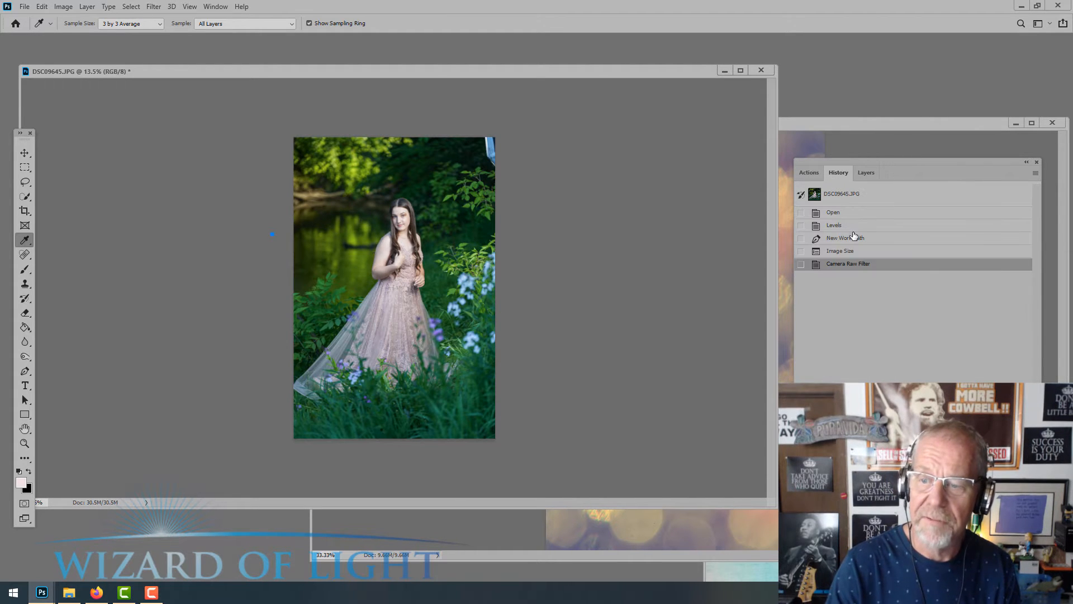
{"action": "left_click", "coordinate": [855, 213]}
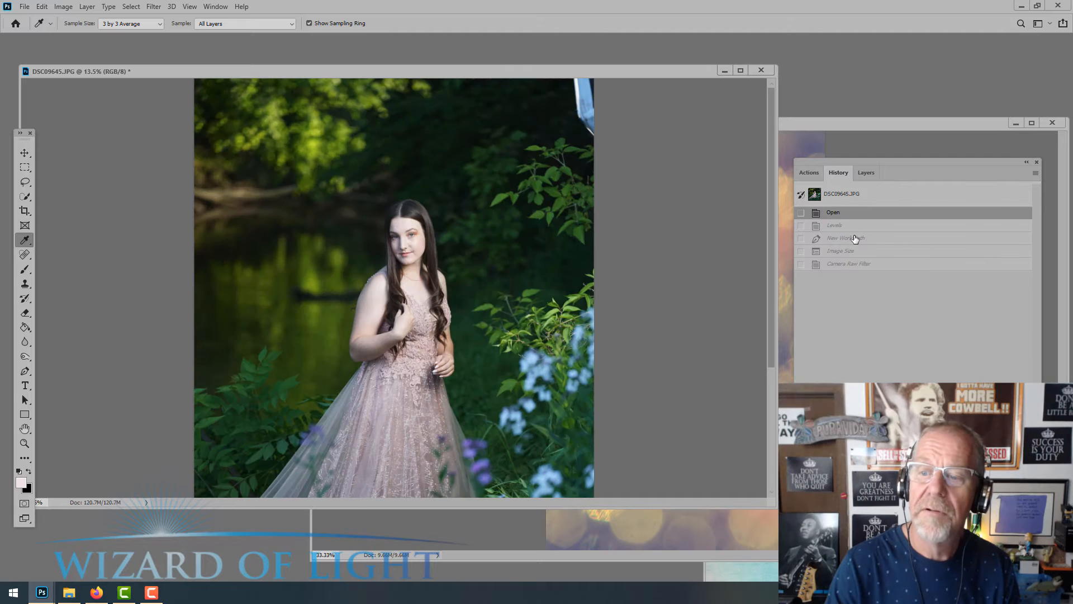
{"action": "left_click", "coordinate": [855, 226]}
{"action": "left_click", "coordinate": [854, 254]}
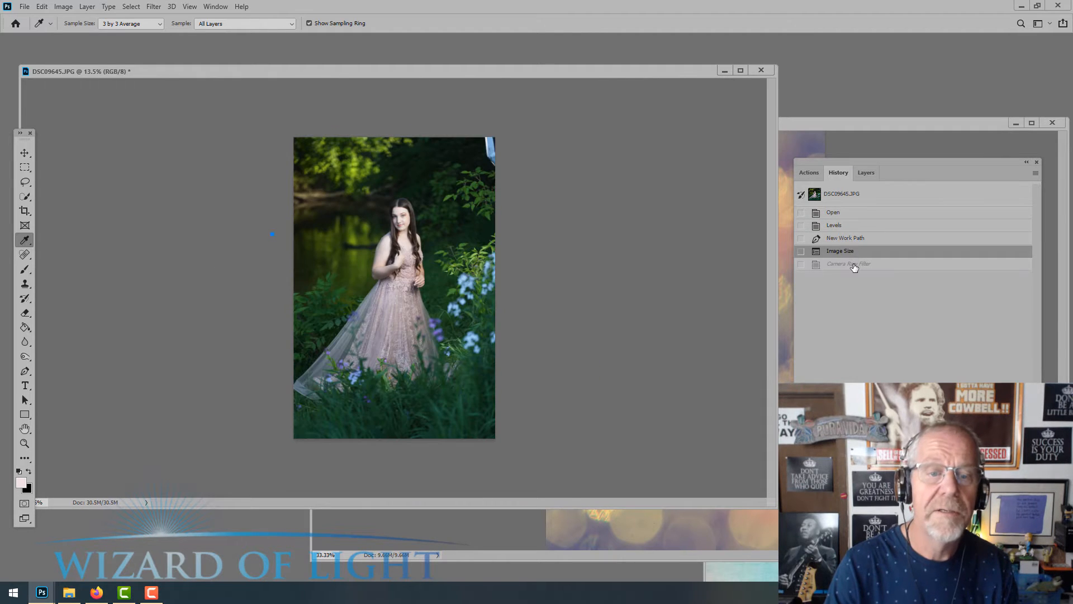
{"action": "left_click", "coordinate": [854, 265]}
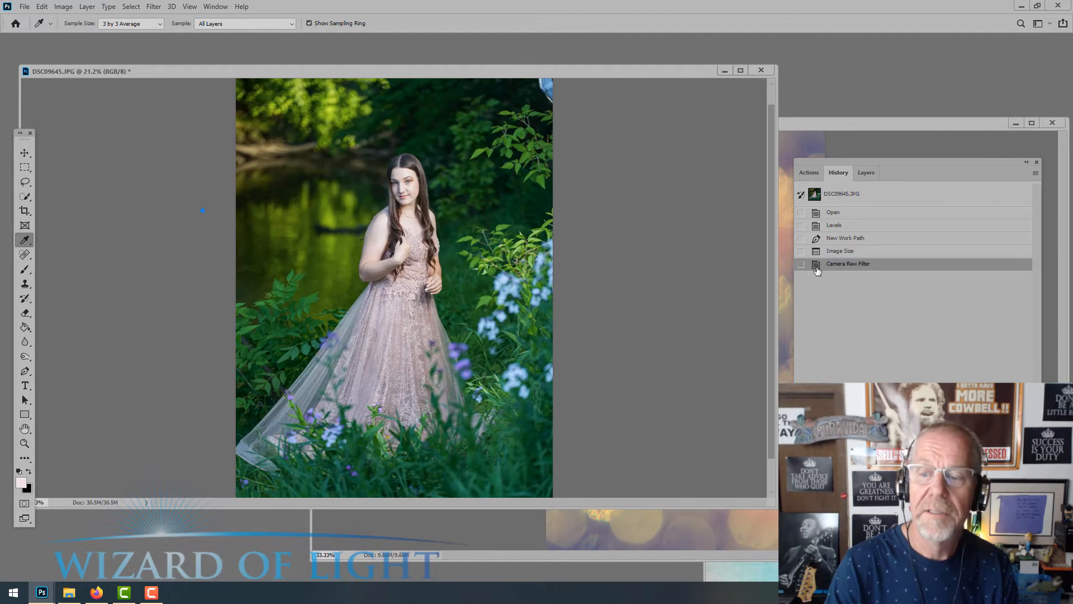
{"action": "left_click", "coordinate": [838, 254]}
{"action": "left_click", "coordinate": [839, 266]}
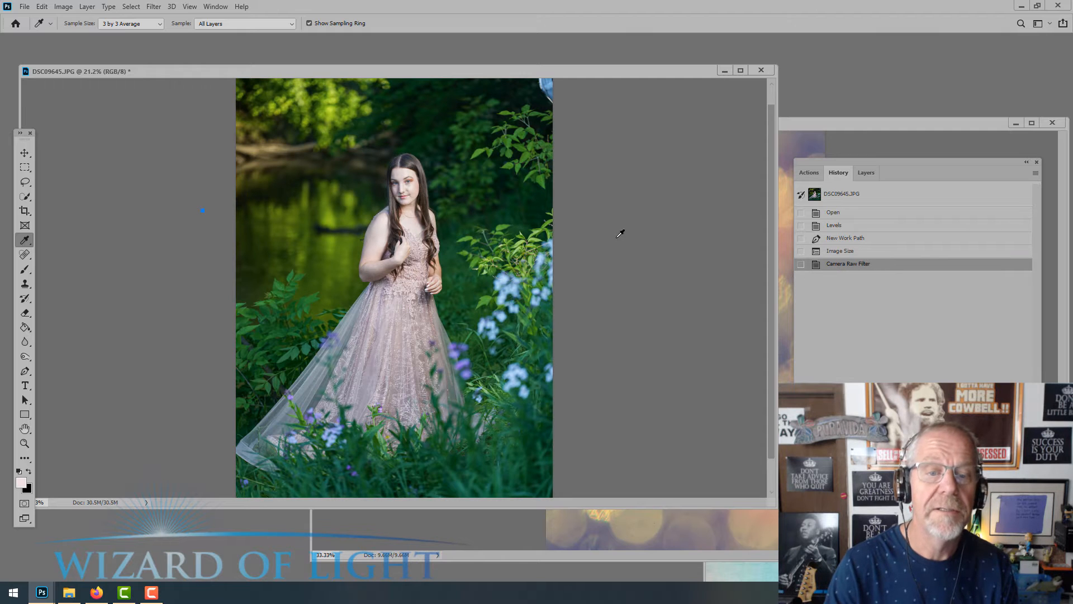
{"action": "scroll", "coordinate": [617, 238], "scroll_direction": "down", "scroll_amount": 2}
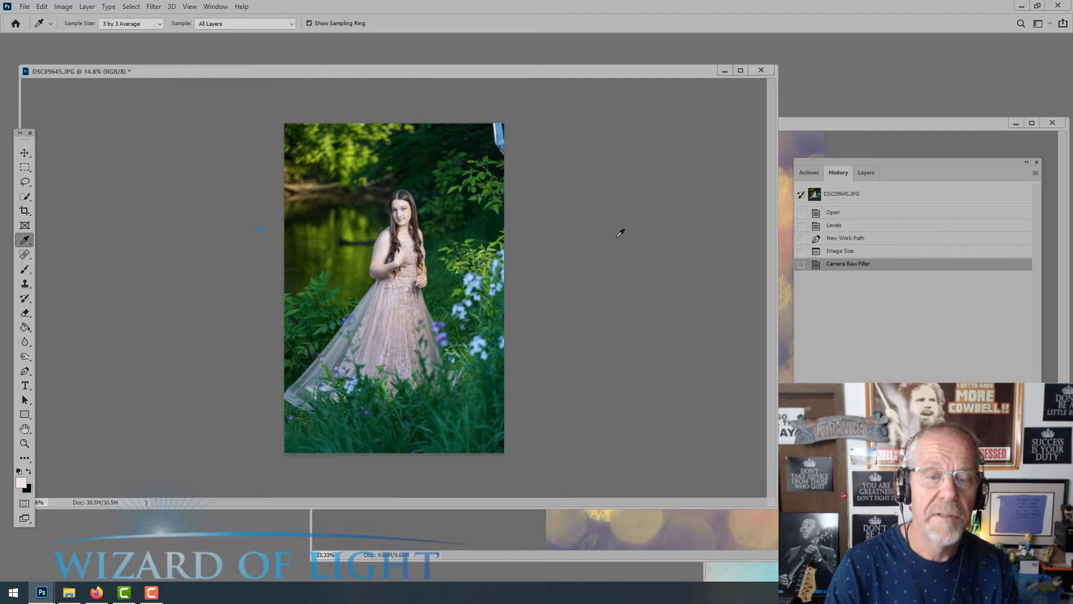
{"action": "left_click", "coordinate": [69, 8]}
{"action": "mouse_move", "coordinate": [89, 37]}
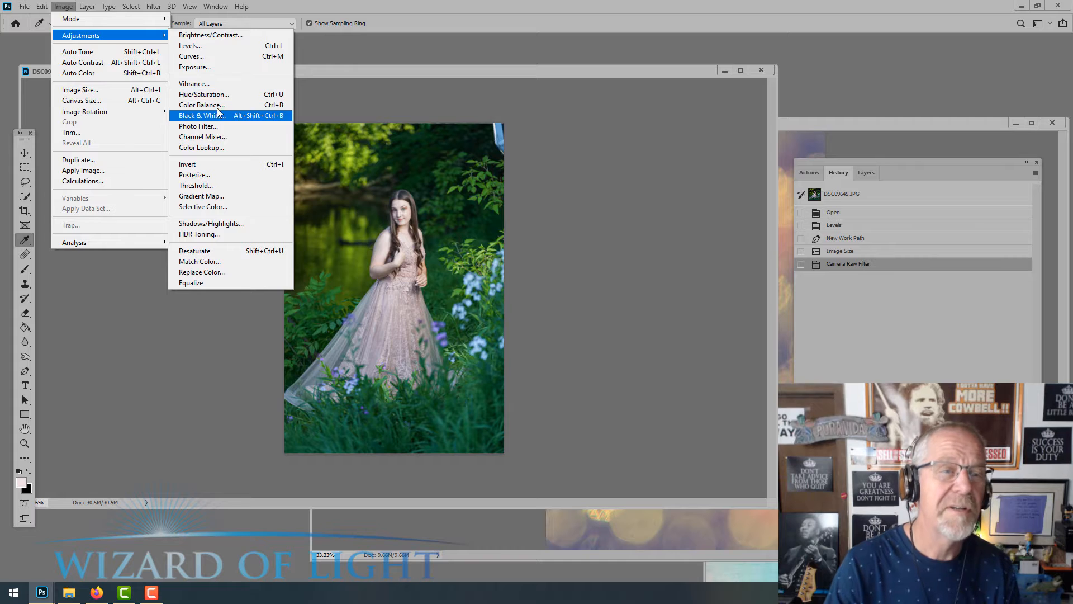
{"action": "left_click", "coordinate": [218, 207]}
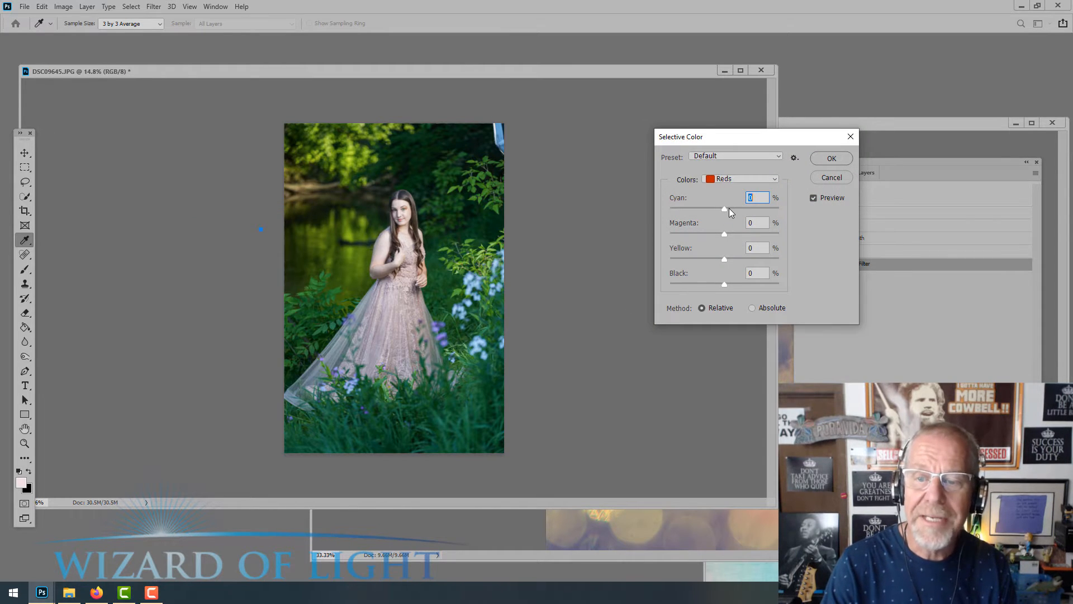
{"action": "left_click", "coordinate": [719, 208]}
{"action": "left_click_drag", "start_coordinate": [719, 208], "coordinate": [659, 204]}
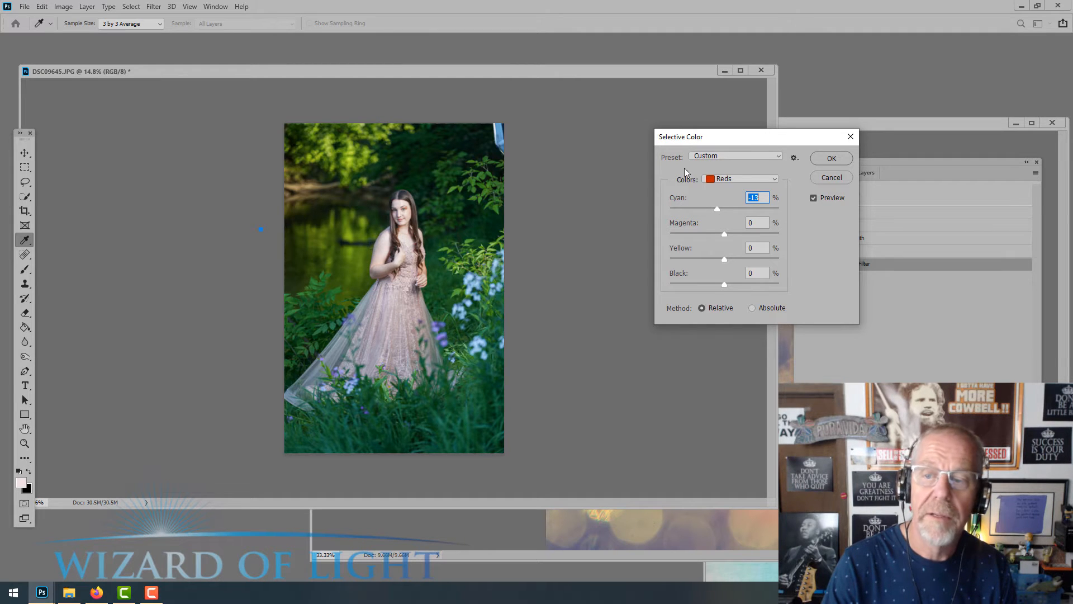
{"action": "left_click", "coordinate": [842, 181]}
Reduce the Cyan in the Reds with a Selective Color adjustment, judging the skin at close range.
{"action": "scroll", "coordinate": [385, 212], "scroll_direction": "up", "scroll_amount": 7}
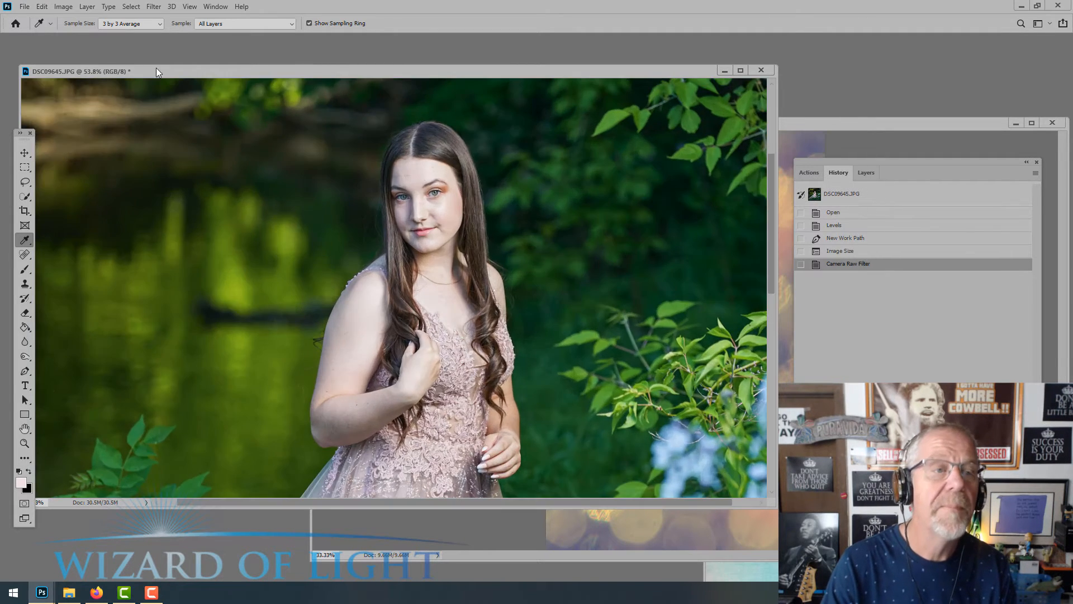
{"action": "left_click", "coordinate": [63, 6]}
{"action": "mouse_move", "coordinate": [78, 37]}
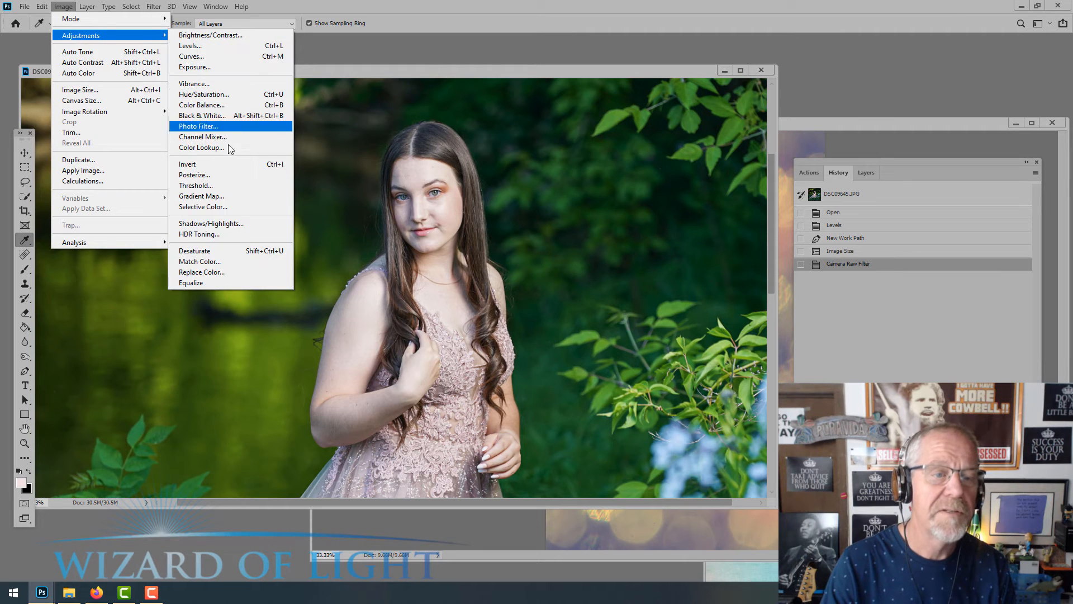
{"action": "left_click", "coordinate": [236, 206]}
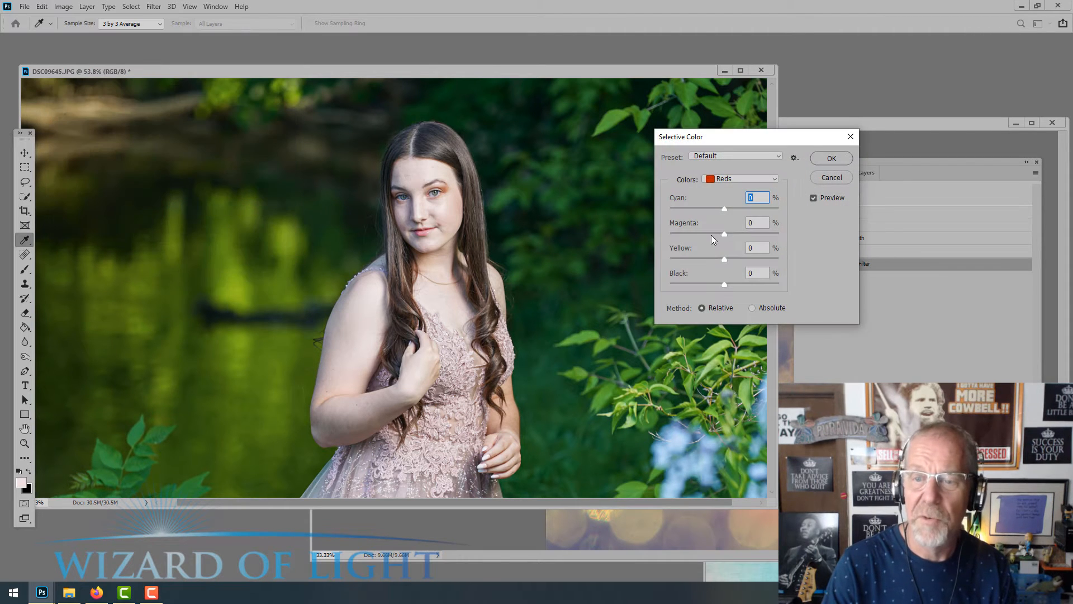
{"action": "mouse_move", "coordinate": [723, 206]}
{"action": "left_mouse_down"}
{"action": "mouse_move", "coordinate": [693, 210]}
{"action": "mouse_move", "coordinate": [722, 208]}
{"action": "mouse_move", "coordinate": [704, 213]}
{"action": "left_mouse_up"}
{"action": "left_click", "coordinate": [830, 158]}
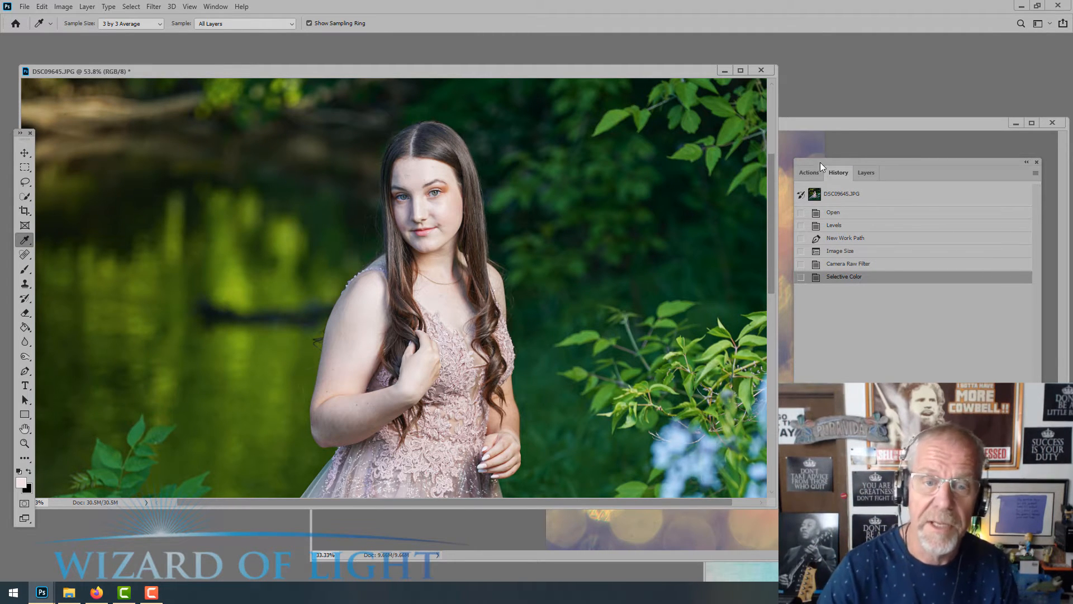
Fine-tune the midtones' Cyan–Red balance with a Color Balance adjustment and compare the result with the Image Size history state.
{"action": "key", "text": "ctrl+0"}
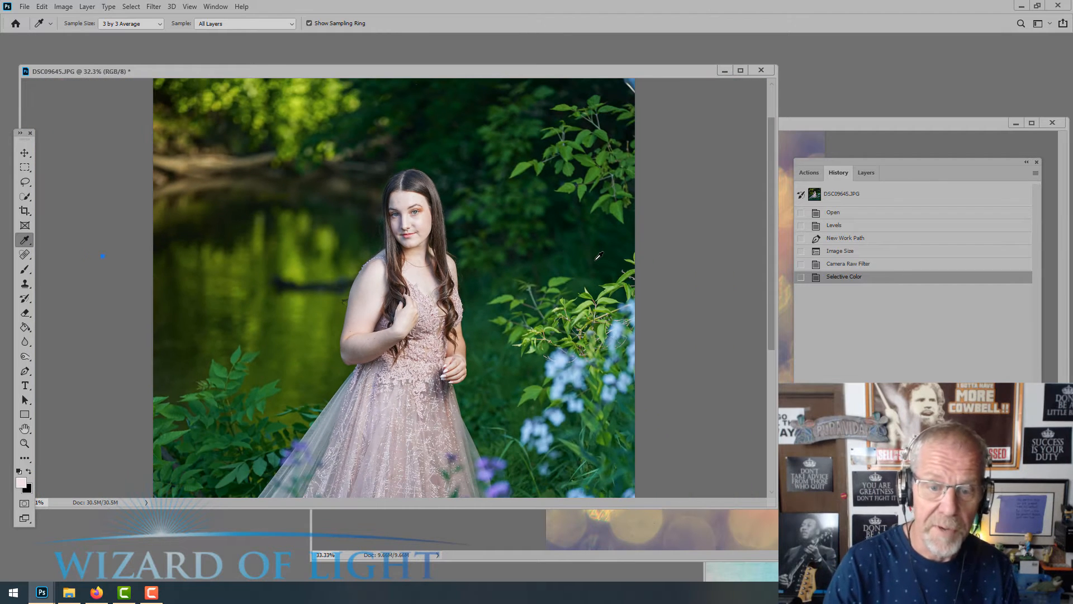
{"action": "key", "text": "ctrl+b"}
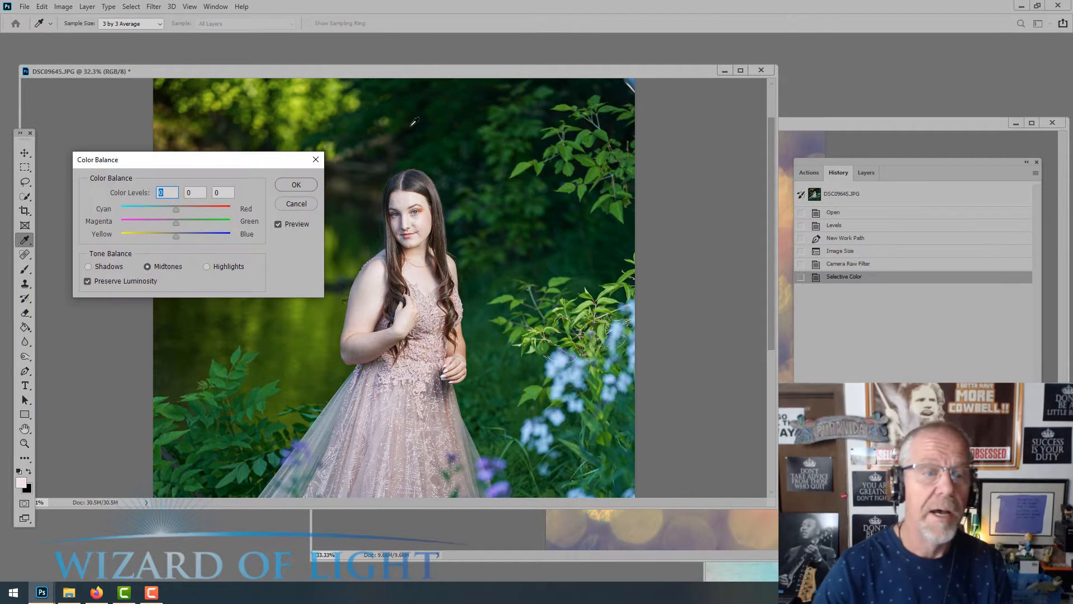
{"action": "left_click_drag", "start_coordinate": [172, 206], "coordinate": [183, 210]}
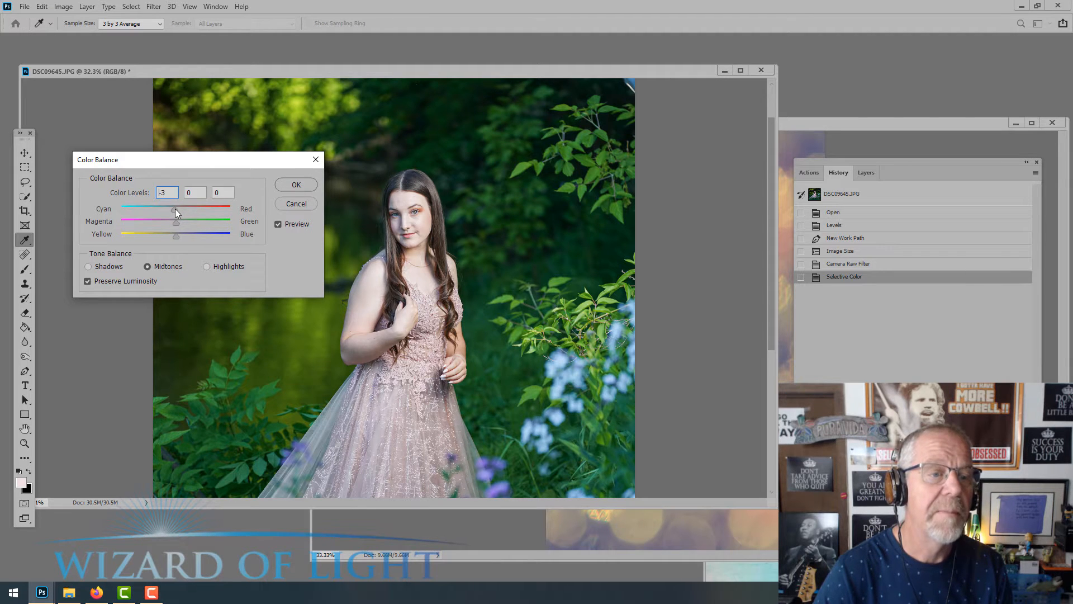
{"action": "left_click", "coordinate": [293, 185]}
{"action": "key", "text": "ctrl+0"}
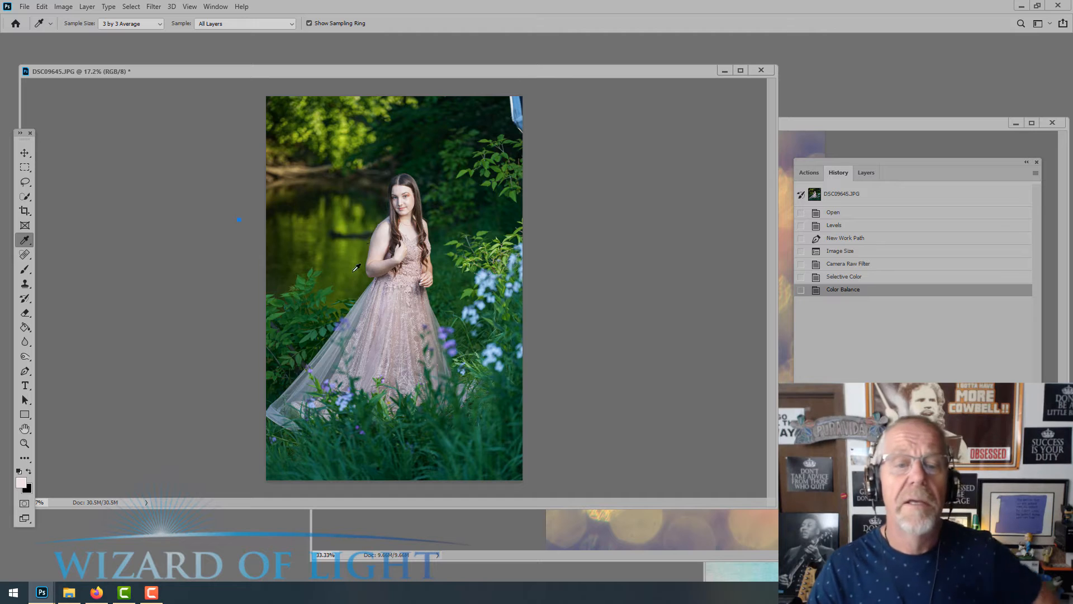
{"action": "scroll", "coordinate": [363, 264], "scroll_direction": "down", "scroll_amount": 1}
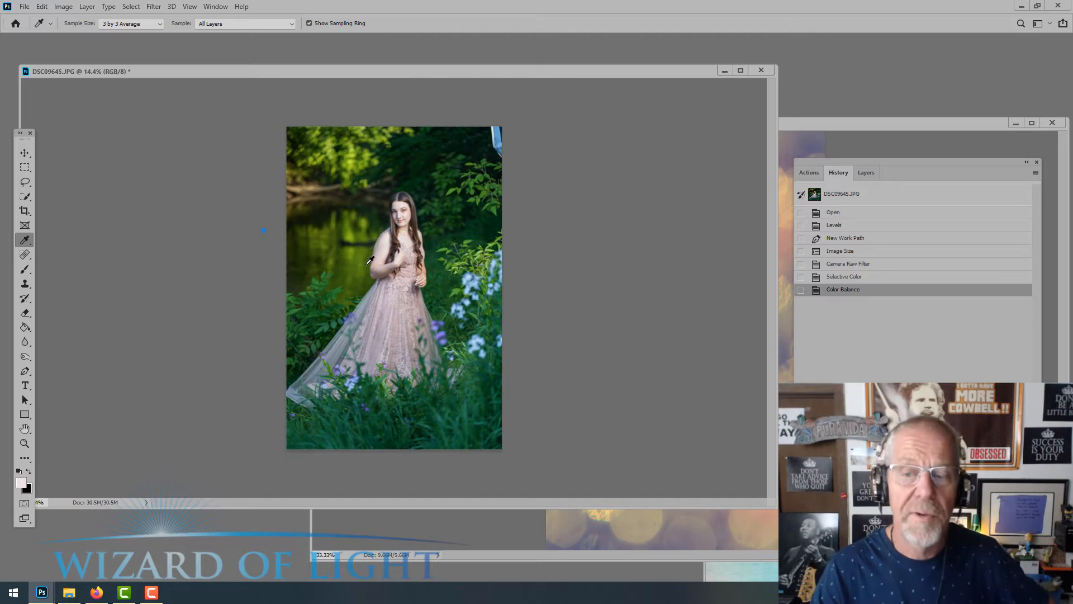
{"action": "left_click", "coordinate": [861, 253]}
{"action": "left_click", "coordinate": [862, 290]}
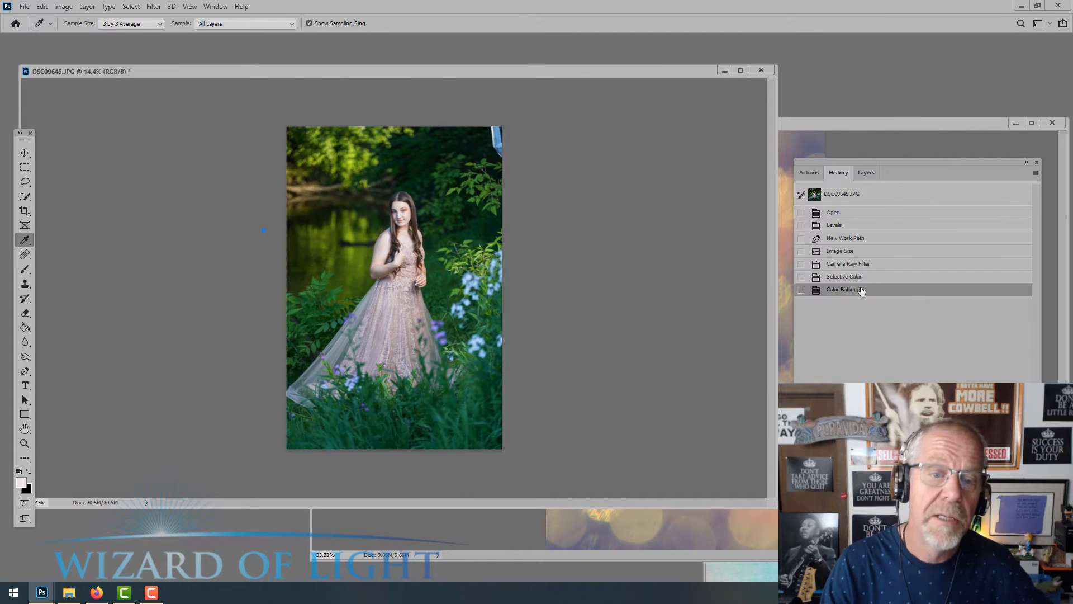
Lasso the bright object in the photo's upper right corner, replace it with a Content-Aware fill at 100% opacity, and deselect.
{"action": "left_click", "coordinate": [24, 182]}
{"action": "left_click", "coordinate": [67, 183]}
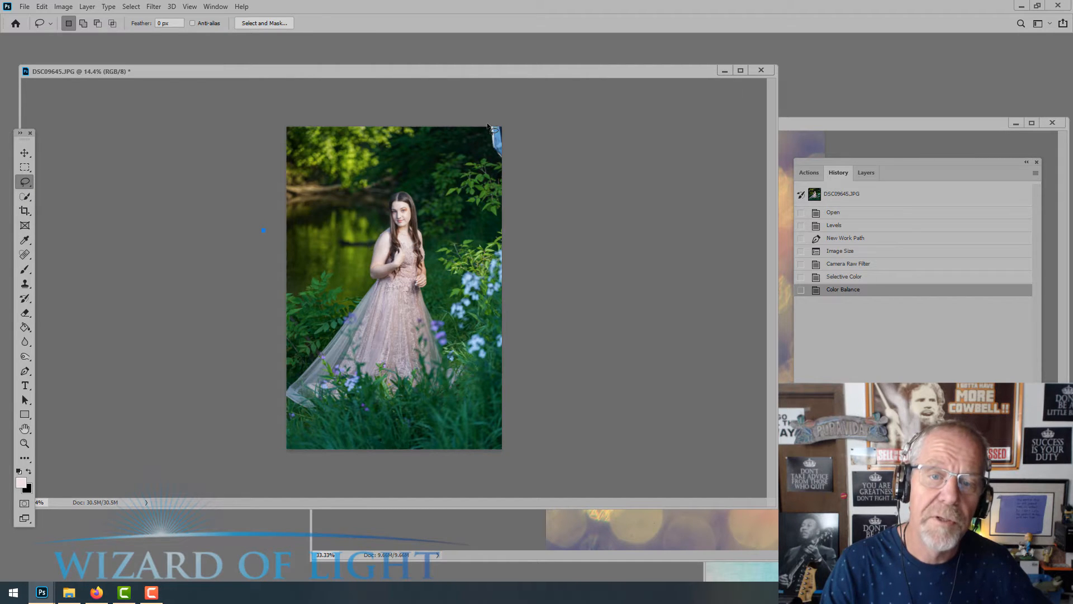
{"action": "left_click_drag", "start_coordinate": [489, 124], "coordinate": [497, 154]}
{"action": "left_click_drag", "start_coordinate": [475, 105], "coordinate": [488, 127]}
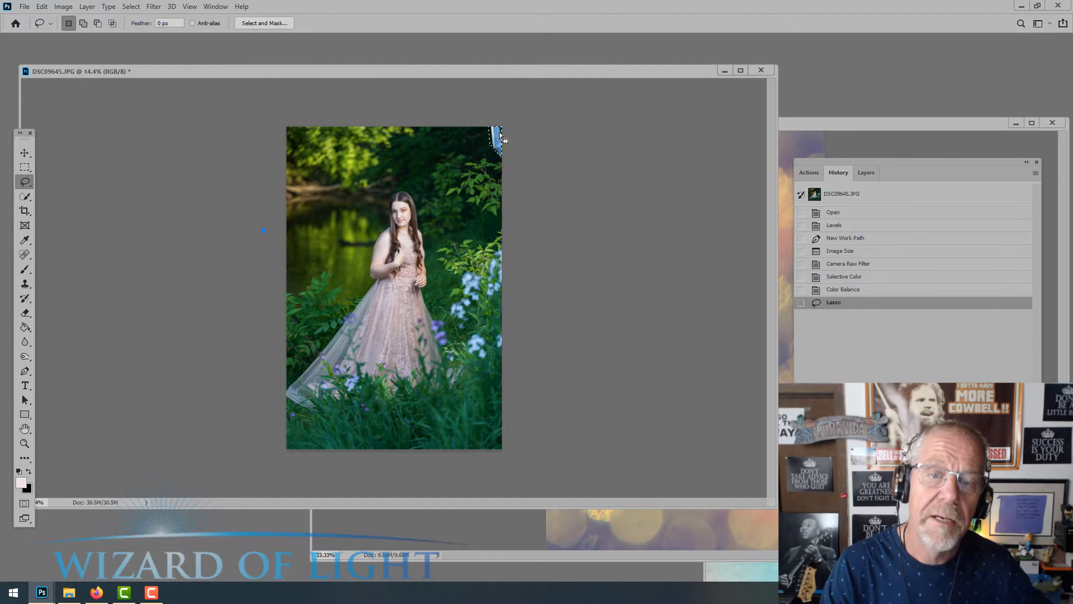
{"action": "right_click", "coordinate": [497, 133]}
{"action": "left_click", "coordinate": [532, 268]}
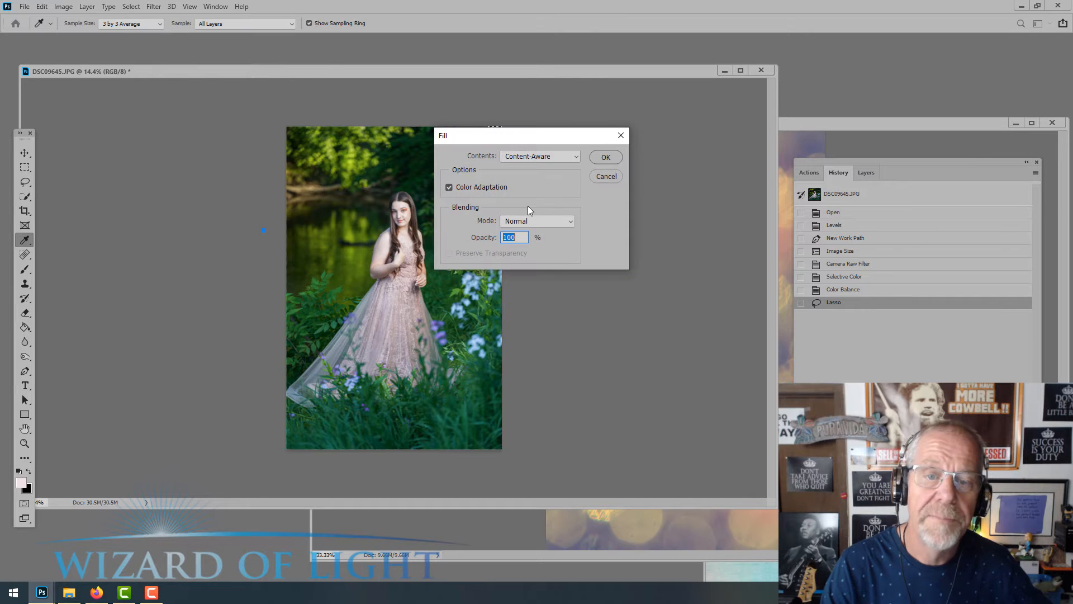
{"action": "left_click", "coordinate": [605, 158]}
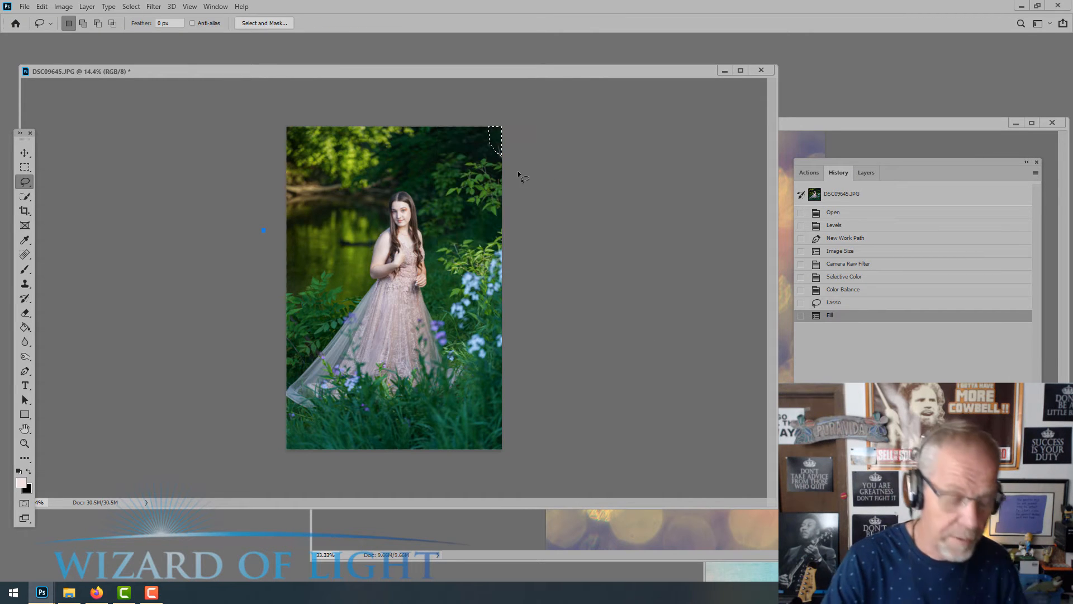
{"action": "key", "text": "ctrl+d"}
Add a new layer in Overlay blending mode above the Background and check it in the layer list.
{"action": "scroll", "coordinate": [416, 217], "scroll_direction": "up", "scroll_amount": 10}
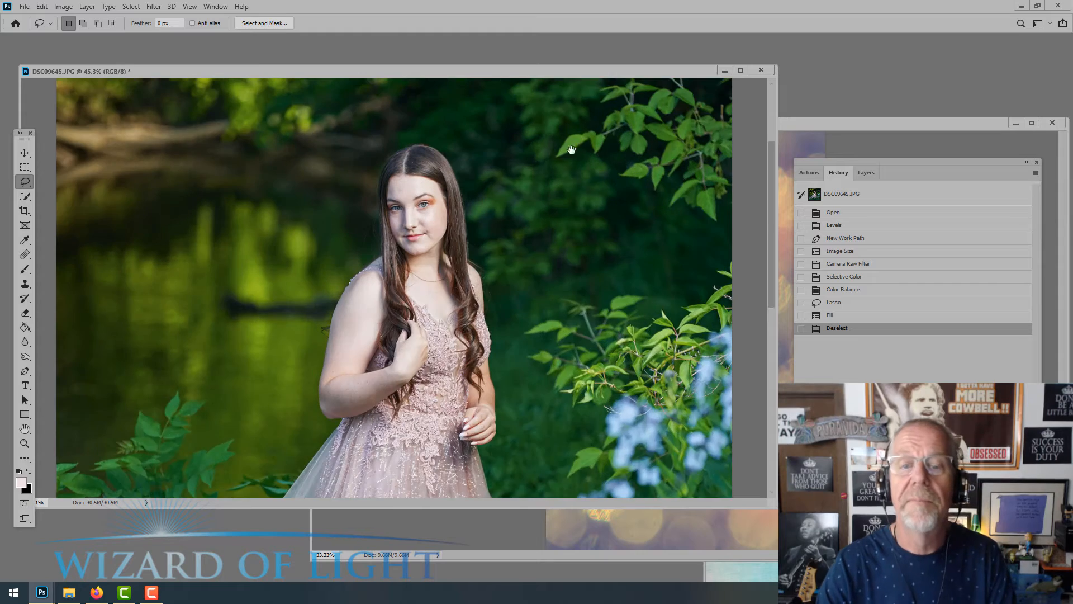
{"action": "left_click_drag", "start_coordinate": [412, 237], "coordinate": [411, 405]}
{"action": "scroll", "coordinate": [494, 317], "scroll_direction": "down", "scroll_amount": 5}
{"action": "scroll", "coordinate": [416, 215], "scroll_direction": "up", "scroll_amount": 5}
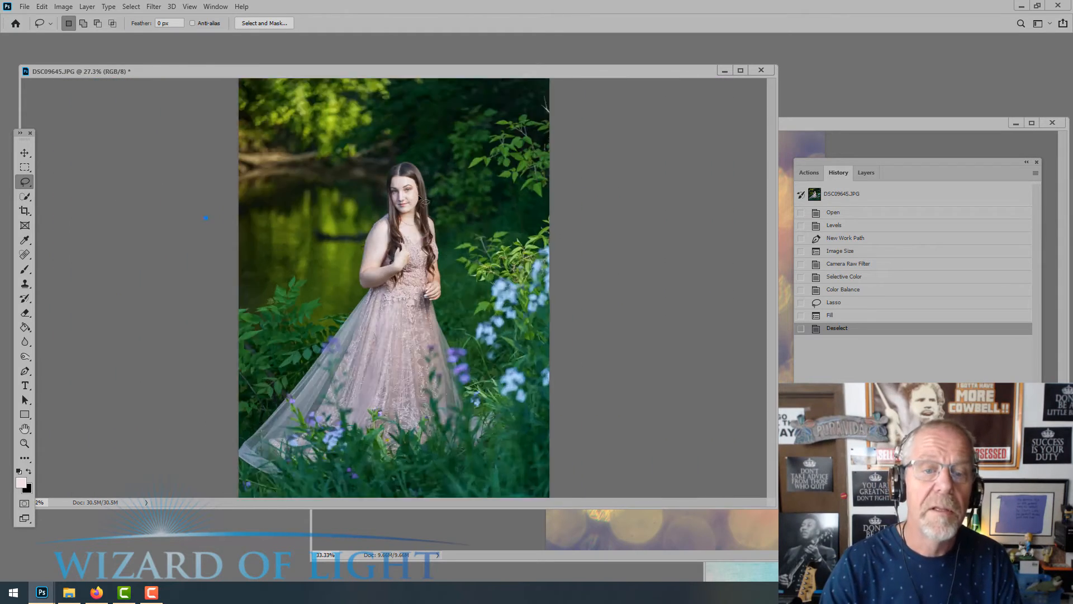
{"action": "scroll", "coordinate": [415, 215], "scroll_direction": "up", "scroll_amount": 2}
{"action": "key", "text": "F2"}
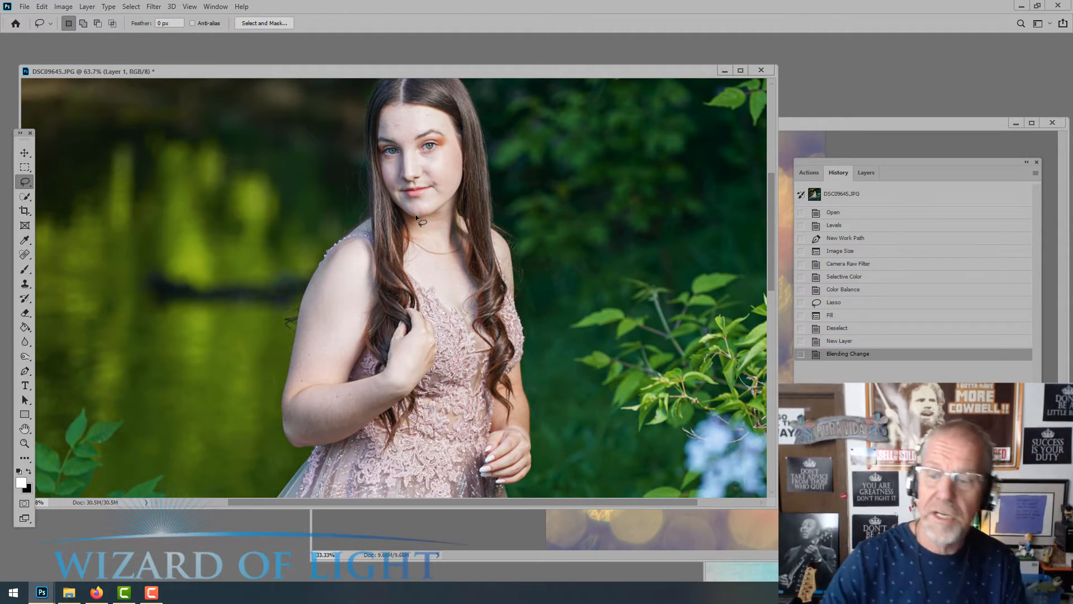
{"action": "left_click", "coordinate": [865, 172]}
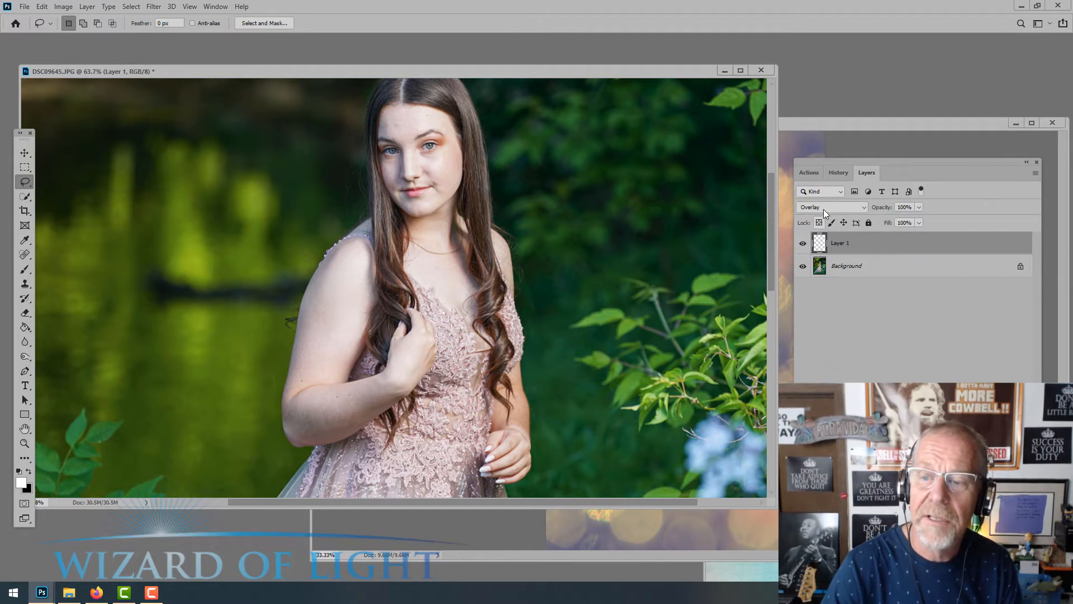
Set the Brush to 18% opacity and shrink its tip to fit inside the iris of the eye.
{"action": "left_click", "coordinate": [25, 273]}
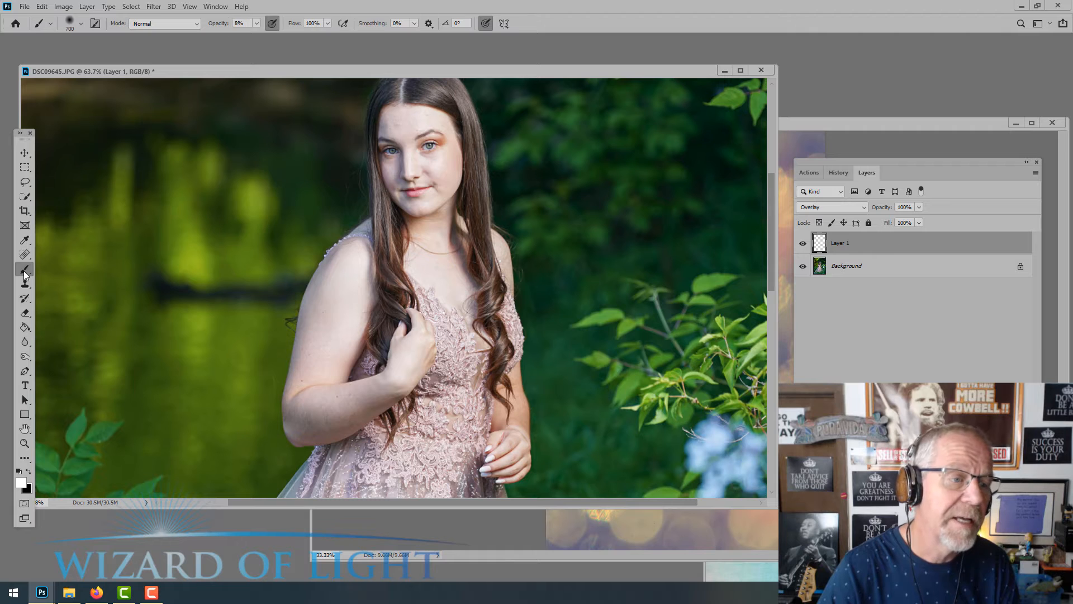
{"action": "left_click", "coordinate": [256, 24]}
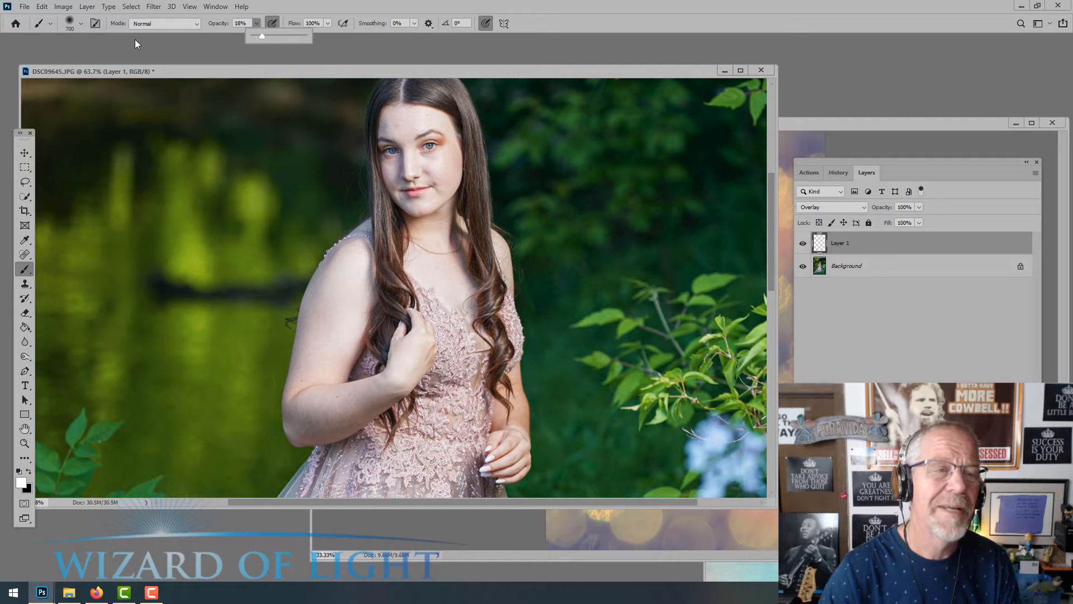
{"action": "key", "text": "bracketleft"}
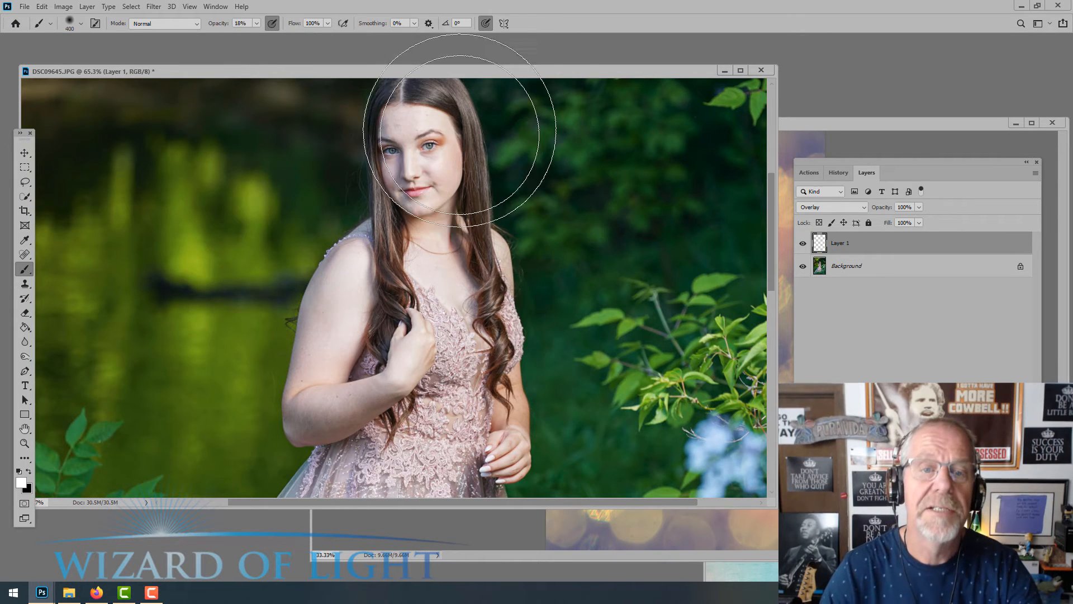
{"action": "scroll", "coordinate": [454, 126], "scroll_direction": "up", "scroll_amount": 5}
{"action": "key", "text": "bracketleft"}
{"action": "key", "text": "bracketleft"}
{"action": "key", "text": "bracketleft"}
{"action": "key", "text": "bracketleft"}
{"action": "key", "text": "bracketleft"}
{"action": "key", "text": "bracketleft"}
{"action": "key", "text": "bracketleft"}
{"action": "key", "text": "bracketleft"}
{"action": "key", "text": "bracketleft"}
{"action": "key", "text": "bracketleft"}
{"action": "key", "text": "bracketleft"}
{"action": "key", "text": "bracketleft"}
{"action": "key", "text": "bracketleft"}
{"action": "key", "text": "bracketleft"}
{"action": "key", "text": "bracketleft"}
{"action": "key", "text": "bracketleft"}
{"action": "key", "text": "bracketleft"}
{"action": "key", "text": "bracketleft"}
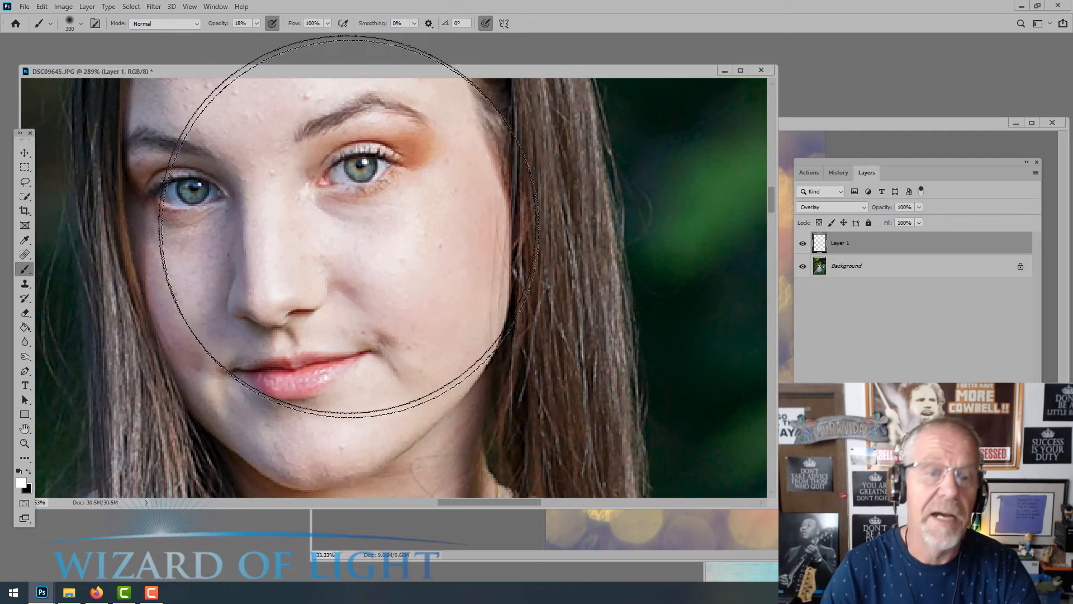
{"action": "scroll", "coordinate": [370, 177], "scroll_direction": "up", "scroll_amount": 4}
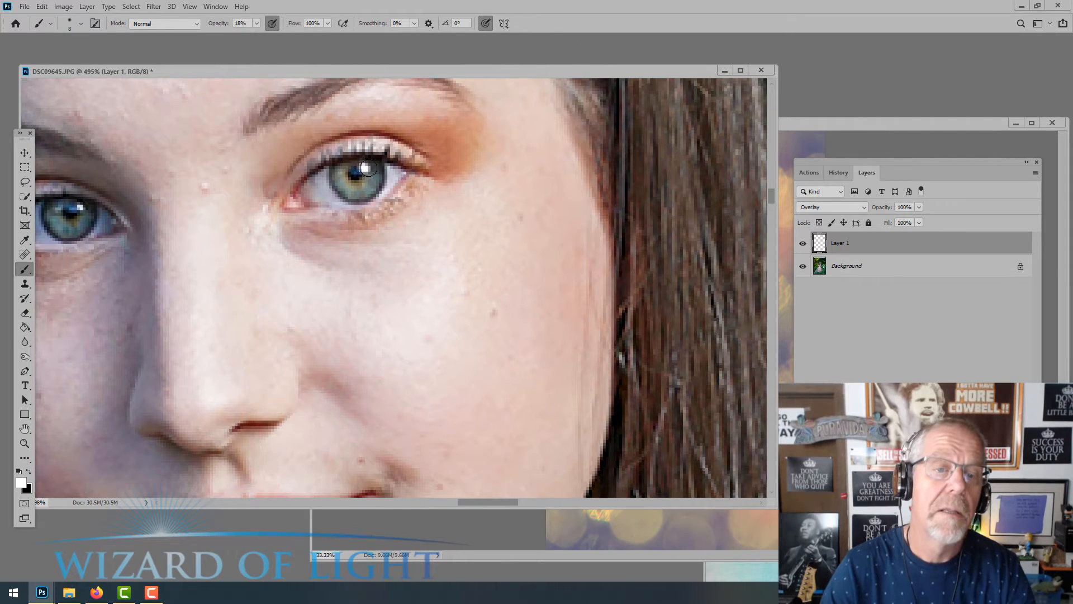
Lighten the iris of the eye on the brighter side of the face with white and darken its lower edge with black.
{"action": "left_click", "coordinate": [364, 168]}
{"action": "key", "text": "bracketleft"}
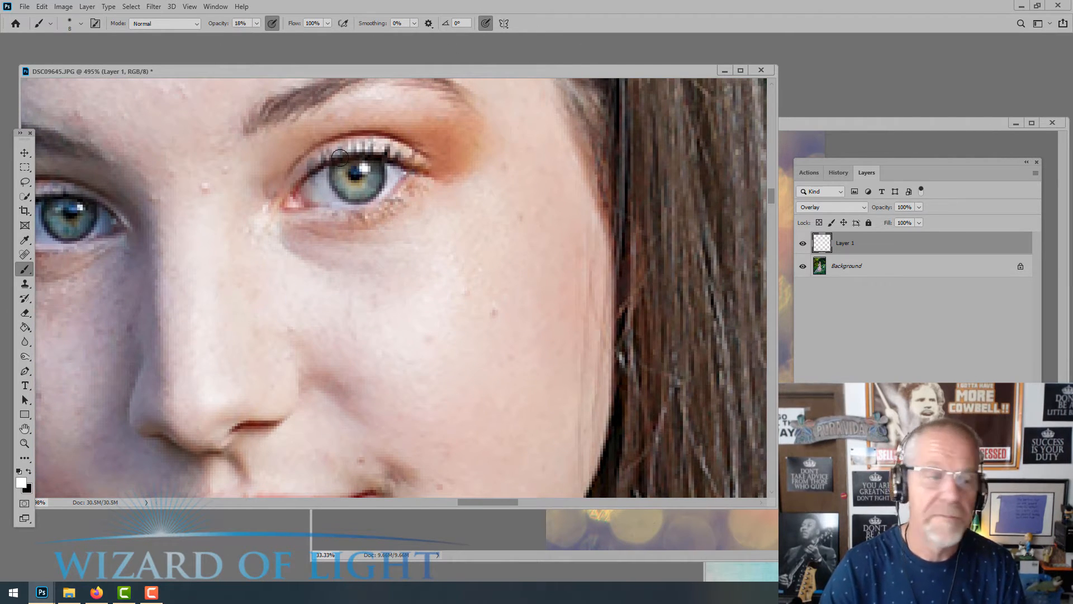
{"action": "left_click", "coordinate": [29, 471]}
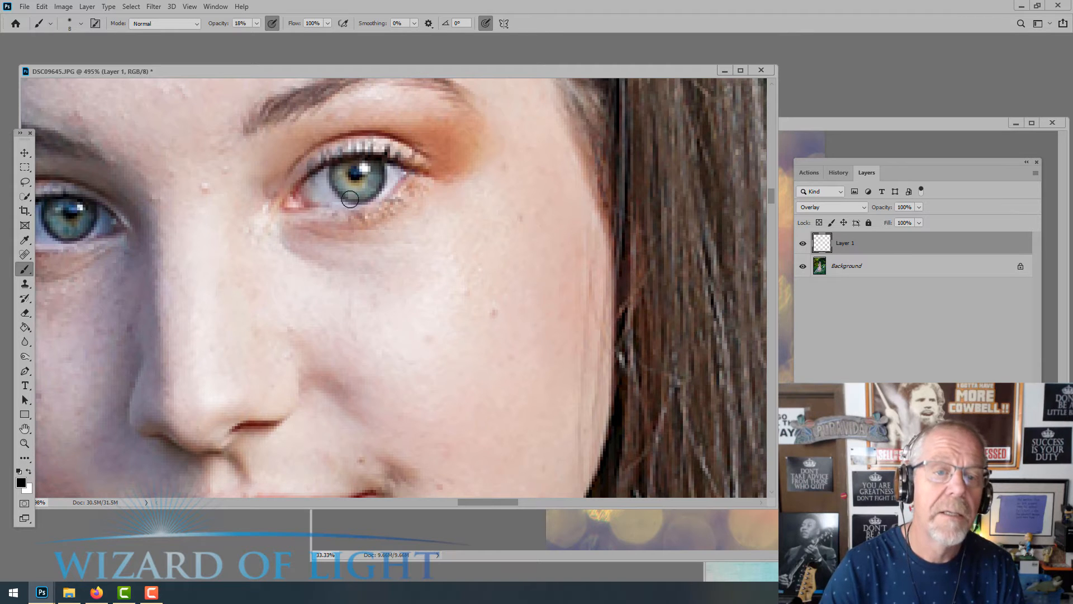
{"action": "left_click_drag", "start_coordinate": [364, 189], "coordinate": [348, 202]}
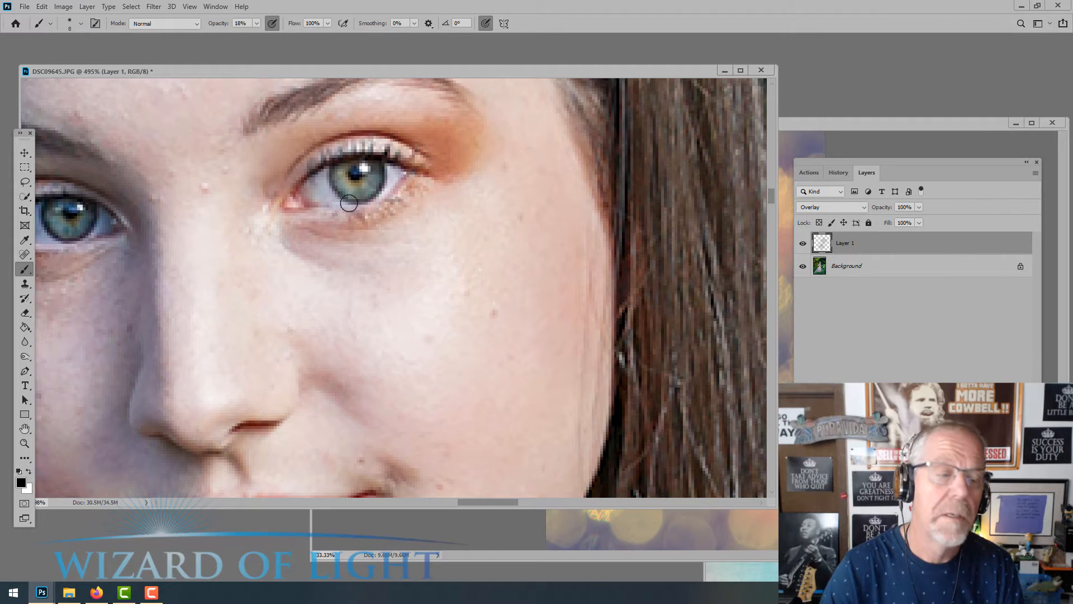
{"action": "left_click", "coordinate": [28, 471]}
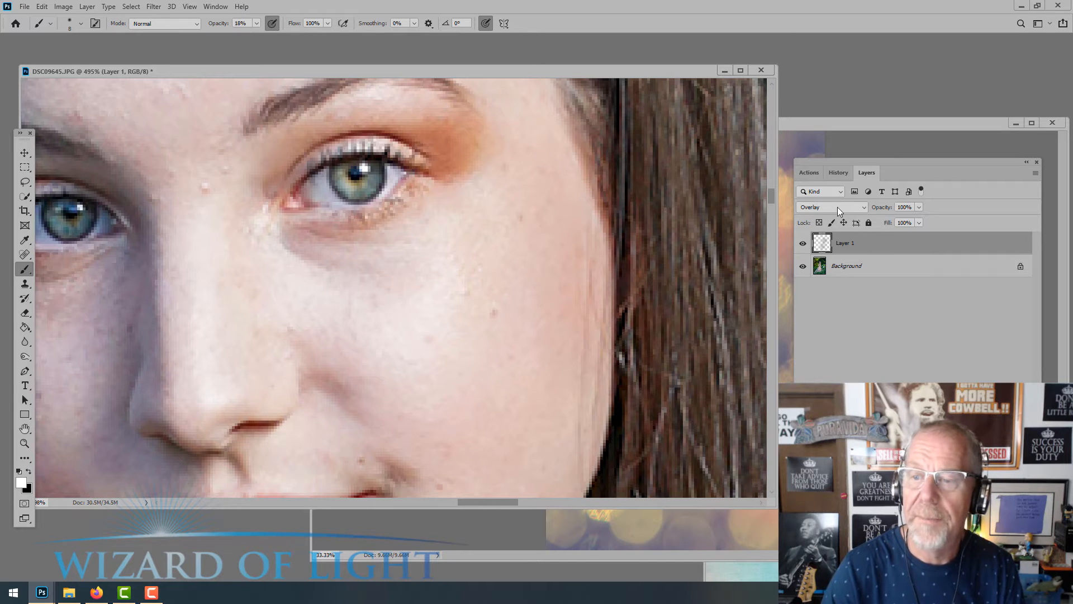
{"action": "left_click", "coordinate": [833, 173]}
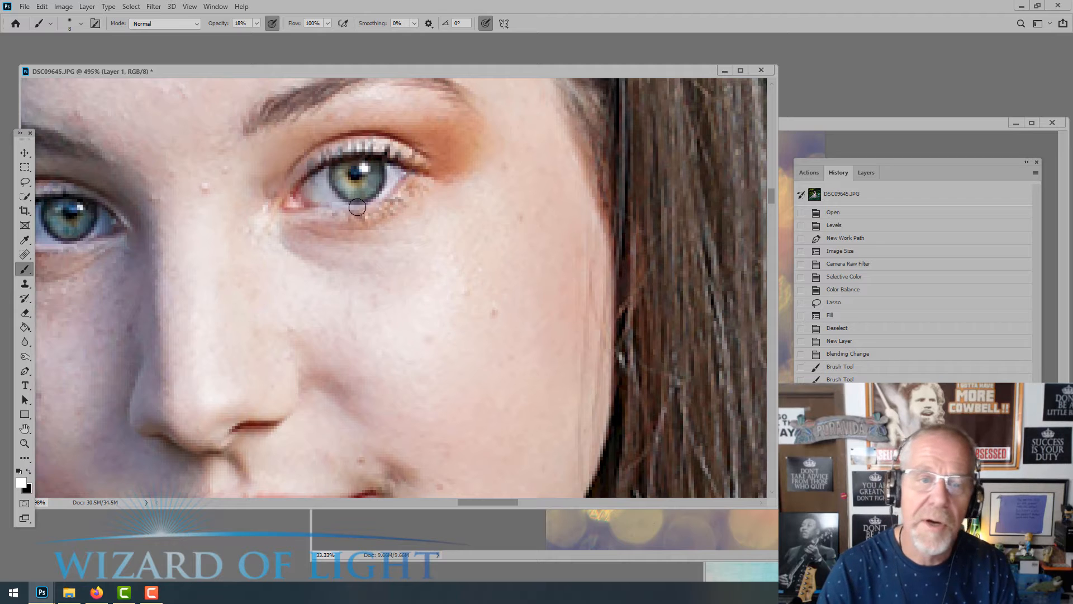
{"action": "scroll", "coordinate": [632, 236], "scroll_direction": "down", "scroll_amount": 3}
Brighten the iris of the eye on the shaded side of the face with white on the Overlay layer, comparing both eyes.
{"action": "left_click", "coordinate": [867, 173]}
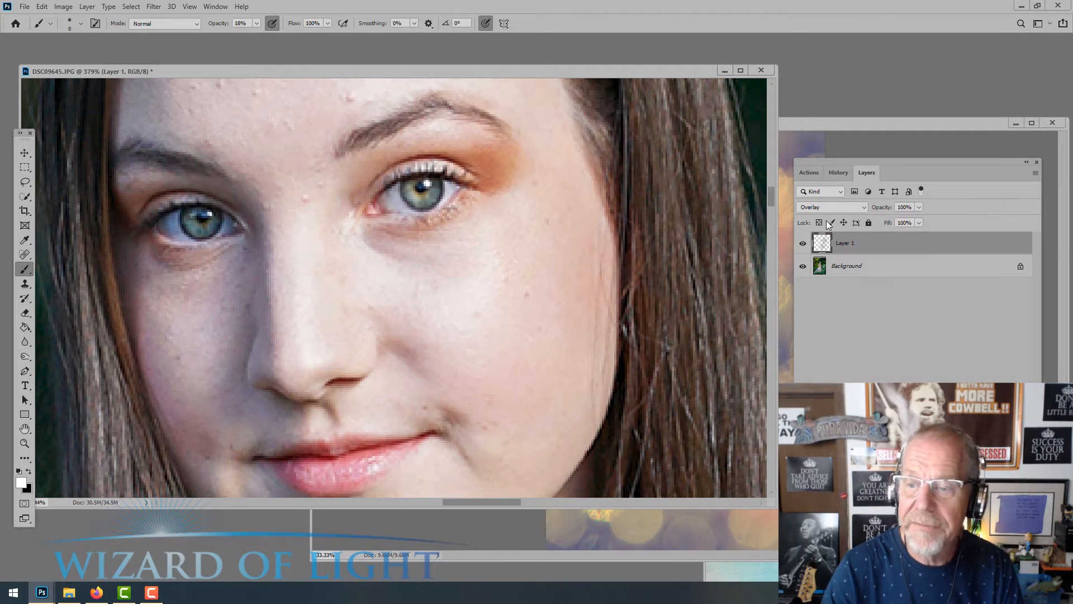
{"action": "scroll", "coordinate": [204, 230], "scroll_direction": "up", "scroll_amount": 2}
{"action": "mouse_move", "coordinate": [204, 230]}
{"action": "left_mouse_down"}
{"action": "mouse_move", "coordinate": [190, 227]}
{"action": "mouse_move", "coordinate": [221, 208]}
{"action": "left_mouse_up"}
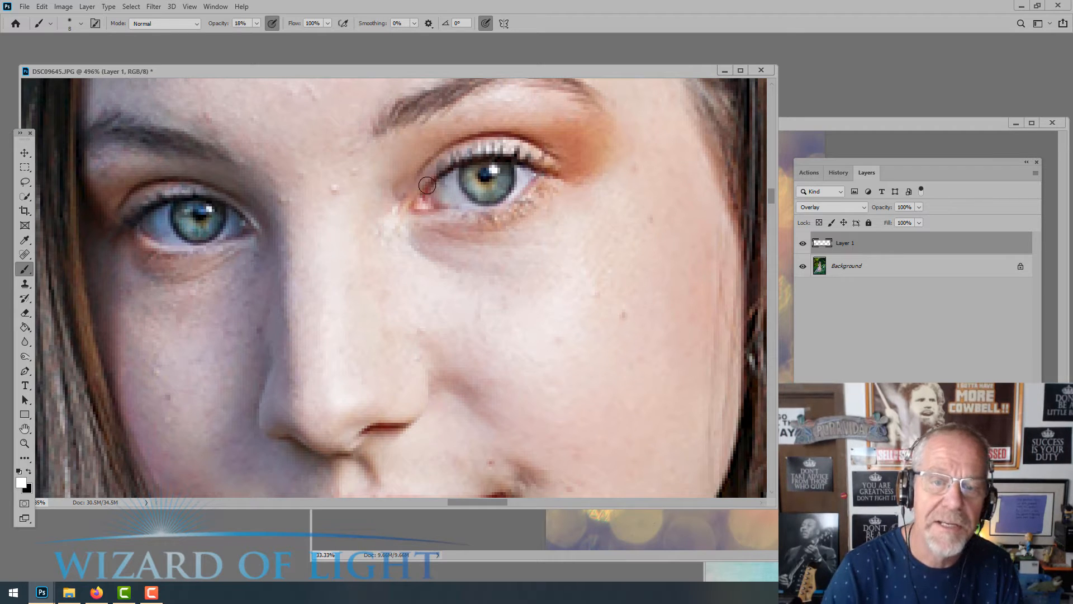
{"action": "scroll", "coordinate": [486, 185], "scroll_direction": "down", "scroll_amount": 2}
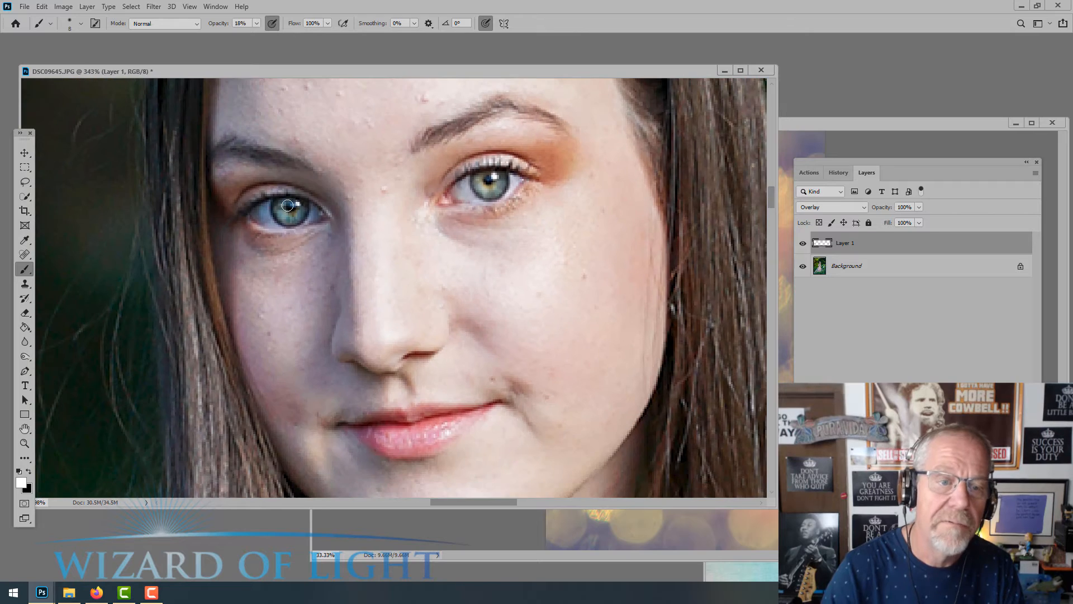
{"action": "scroll", "coordinate": [290, 205], "scroll_direction": "up", "scroll_amount": 2}
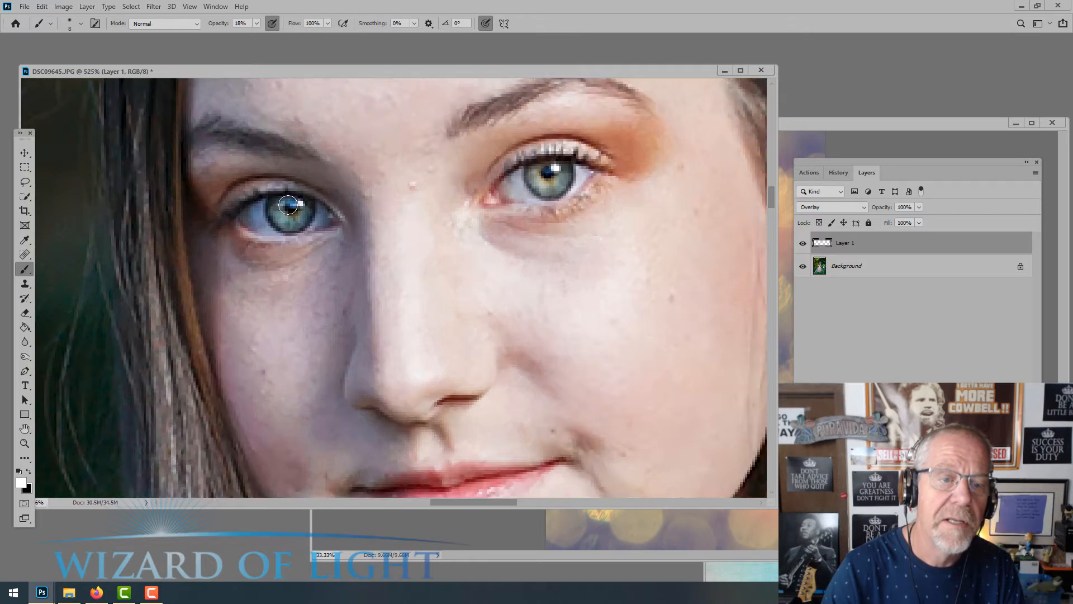
{"action": "scroll", "coordinate": [343, 192], "scroll_direction": "down", "scroll_amount": 2}
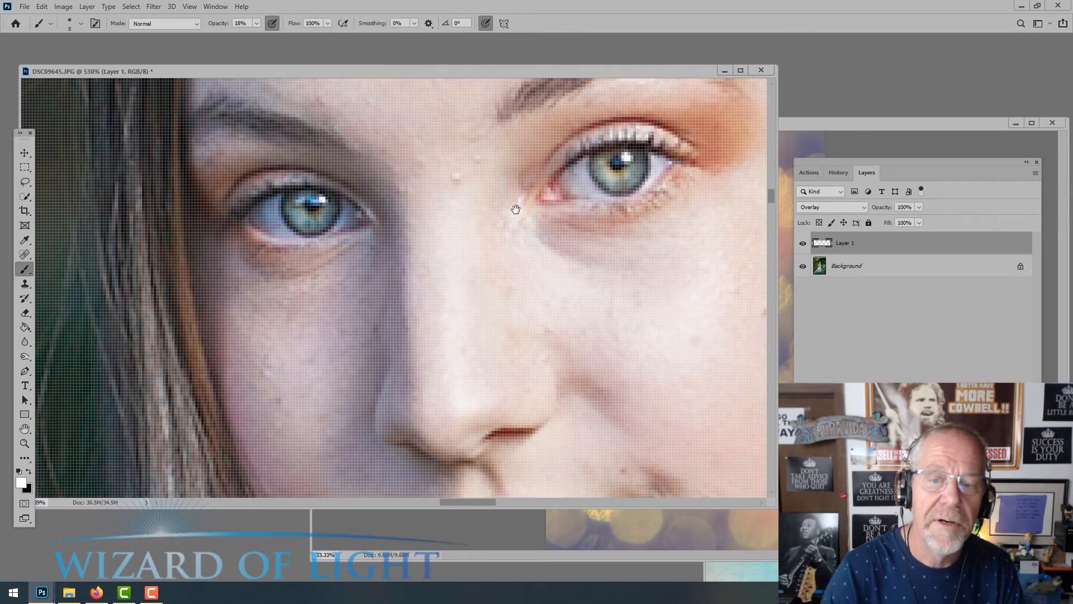
{"action": "left_click_drag", "start_coordinate": [614, 168], "coordinate": [498, 200]}
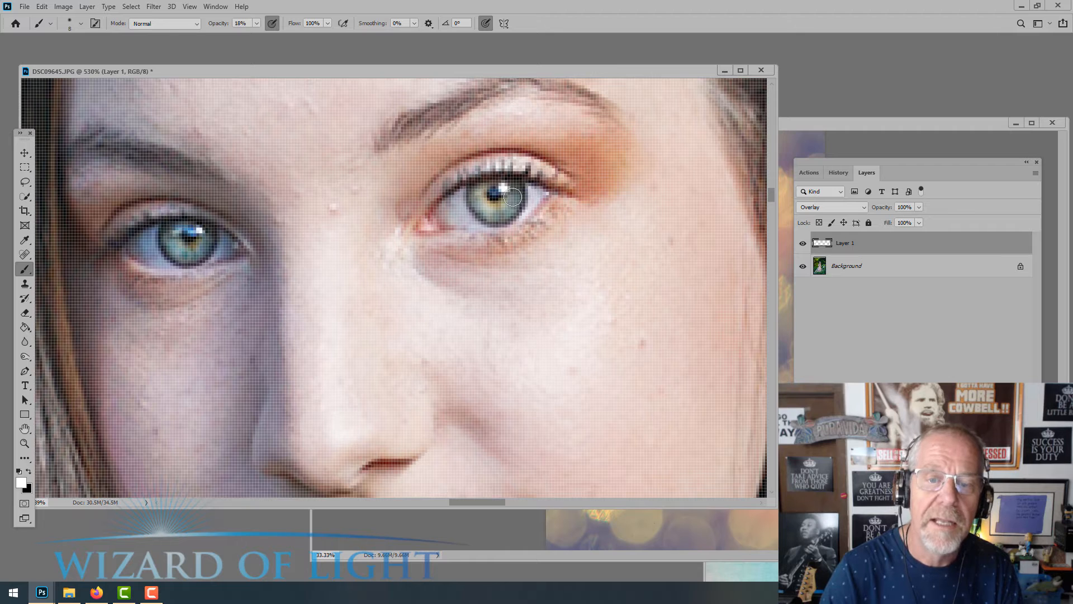
Check the enhanced eyes at portrait and close range, and merge the Overlay layer into the Background.
{"action": "scroll", "coordinate": [513, 192], "scroll_direction": "down", "scroll_amount": 3}
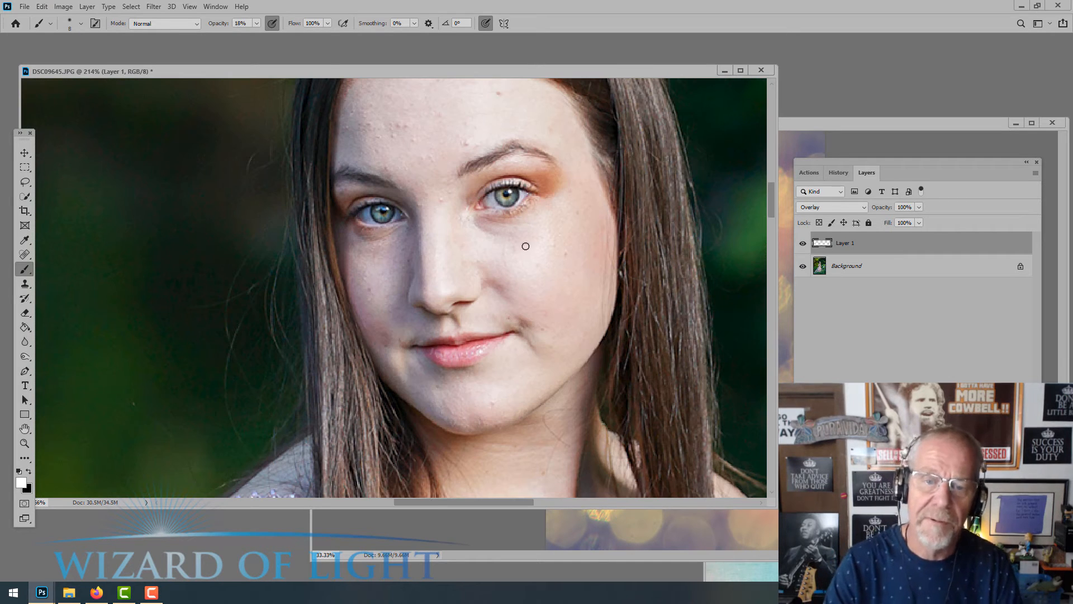
{"action": "scroll", "coordinate": [525, 251], "scroll_direction": "down", "scroll_amount": 6}
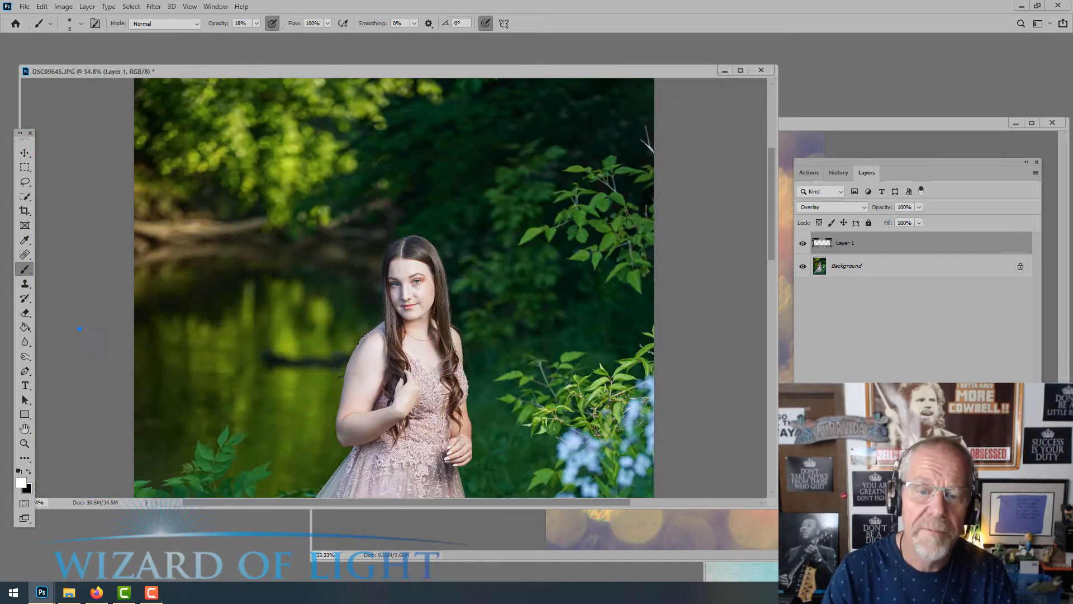
{"action": "scroll", "coordinate": [412, 196], "scroll_direction": "up", "scroll_amount": 5}
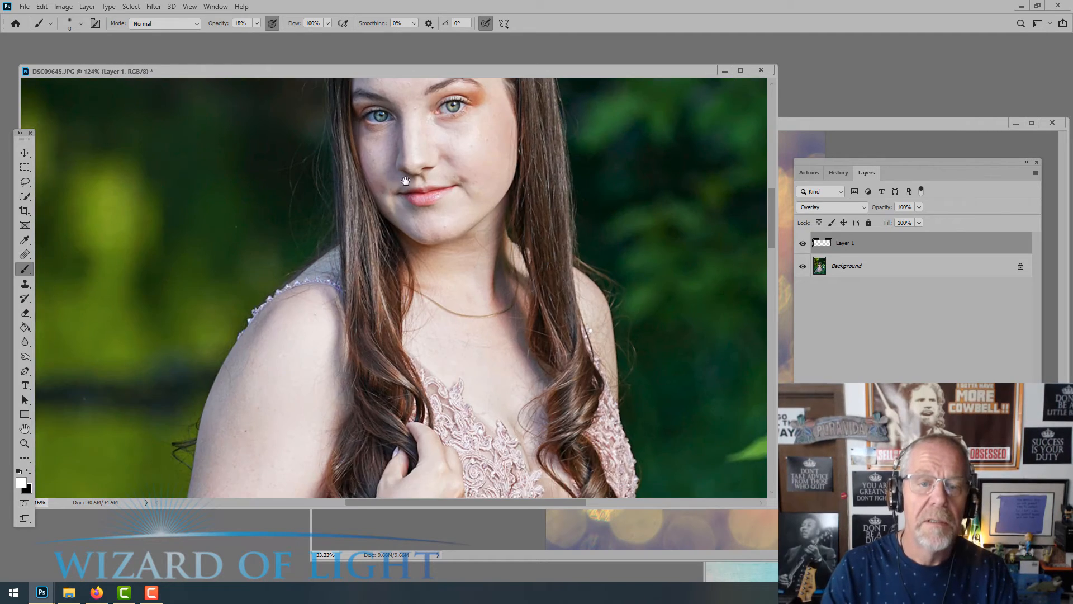
{"action": "scroll", "coordinate": [352, 292], "scroll_direction": "up", "scroll_amount": 3}
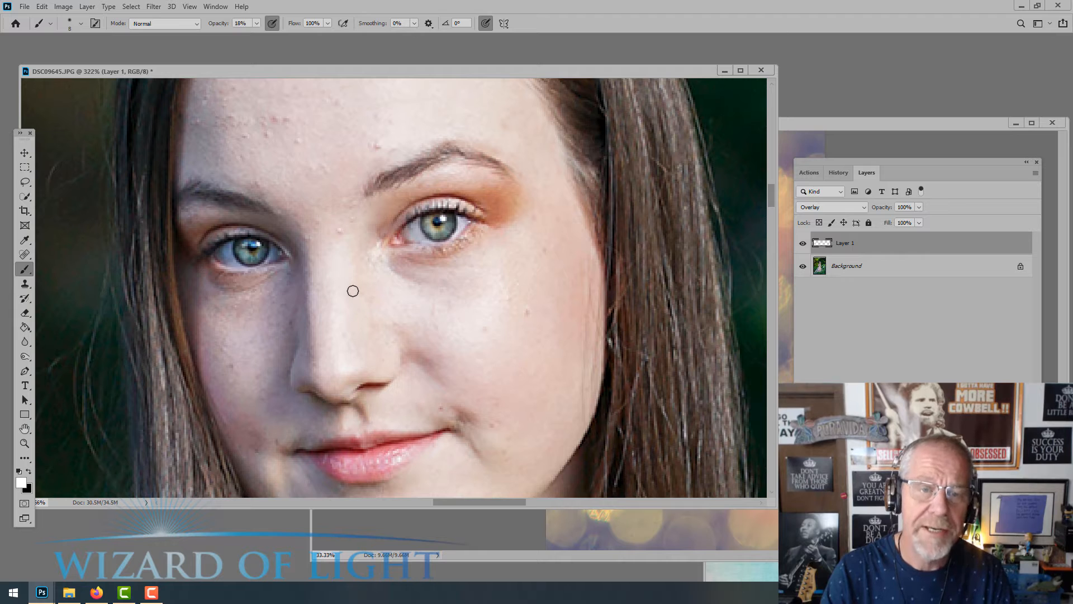
{"action": "key", "text": "ctrl+e"}
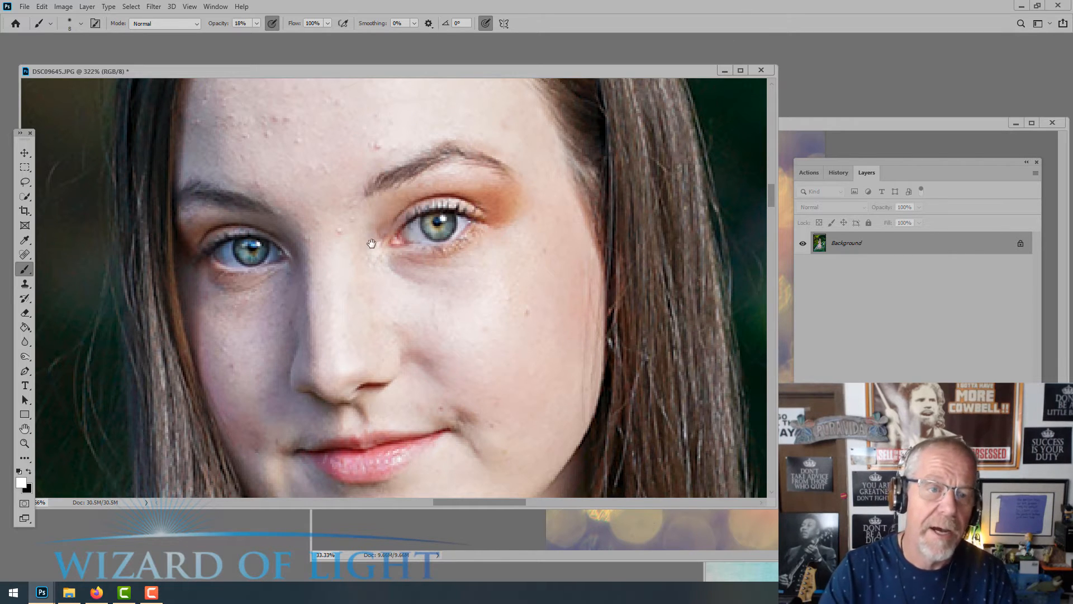
Heal the blemishes across the forehead, between the eyebrows and on the bridge of the nose with the Content-Aware Spot Healing Brush.
{"action": "left_click_drag", "start_coordinate": [371, 244], "coordinate": [383, 313]}
{"action": "left_click", "coordinate": [24, 254]}
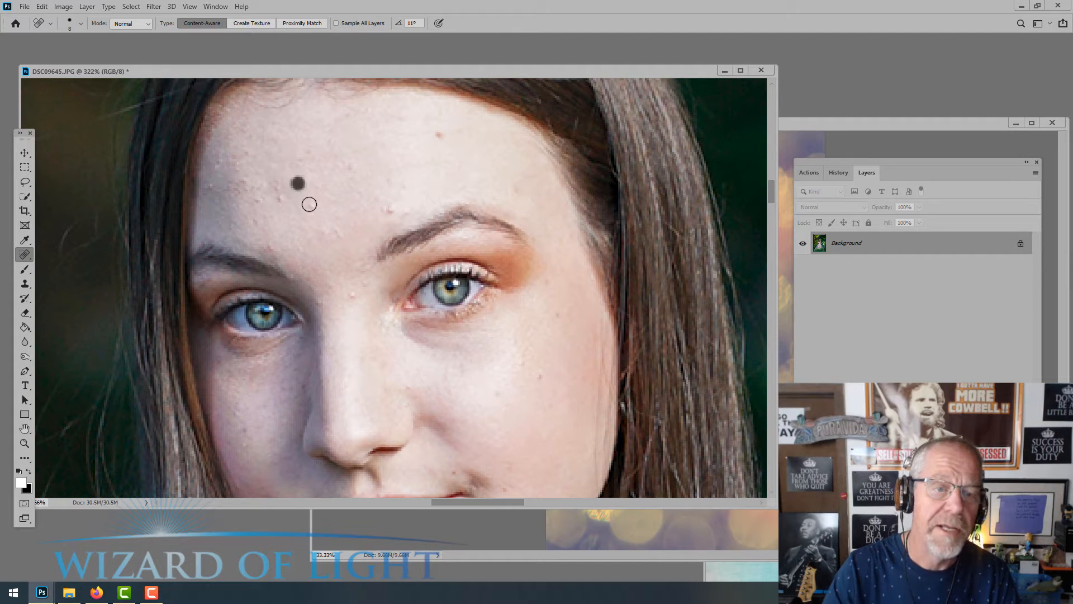
{"action": "left_click", "coordinate": [277, 193]}
{"action": "left_click", "coordinate": [353, 168]}
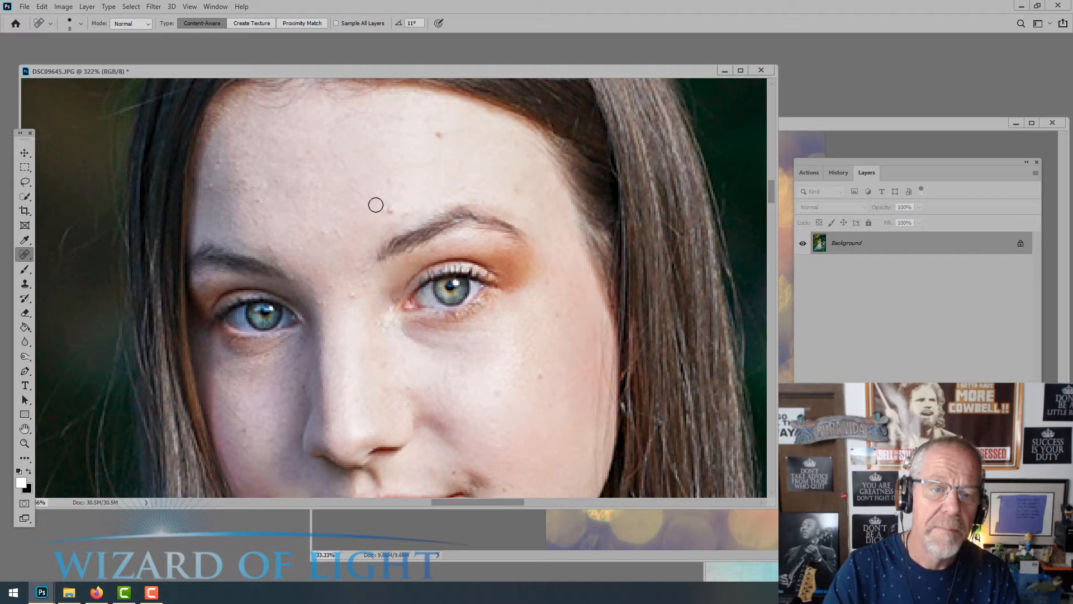
{"action": "right_click", "coordinate": [29, 257]}
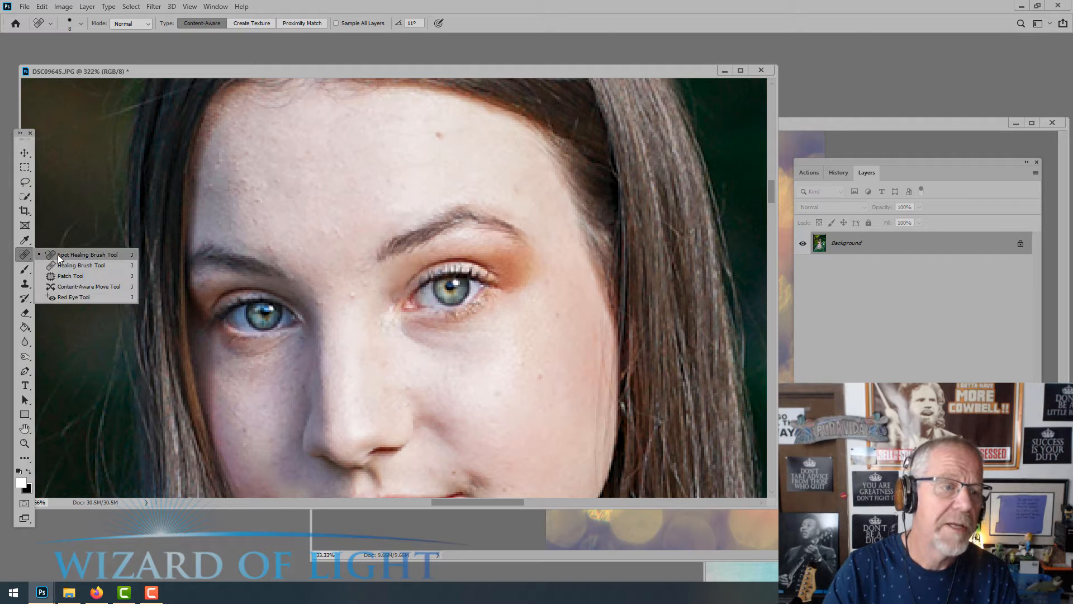
{"action": "left_click", "coordinate": [437, 135]}
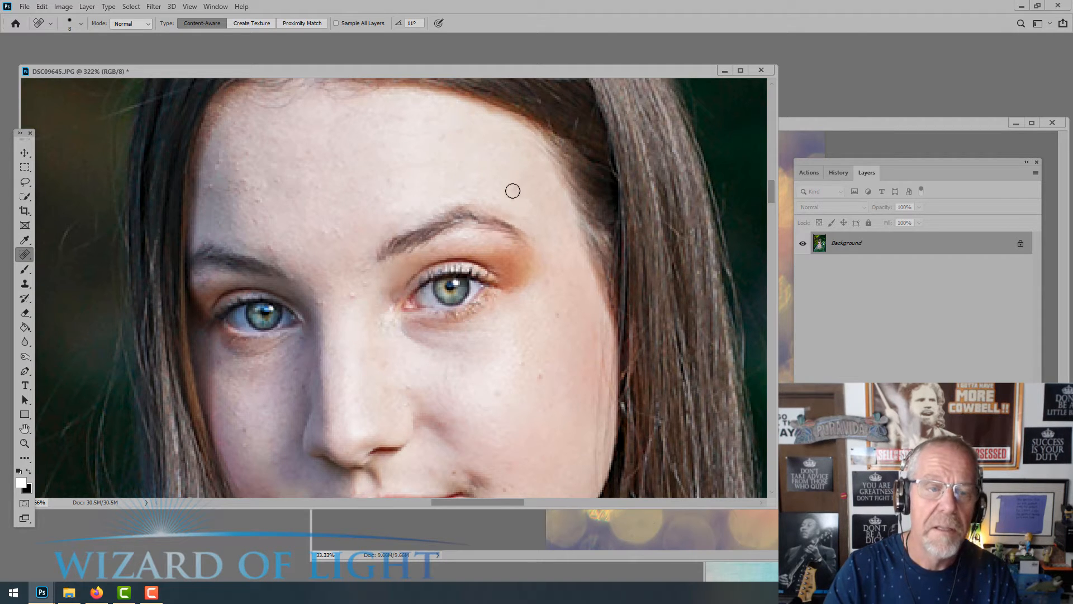
{"action": "left_click", "coordinate": [231, 169]}
{"action": "left_click", "coordinate": [265, 183]}
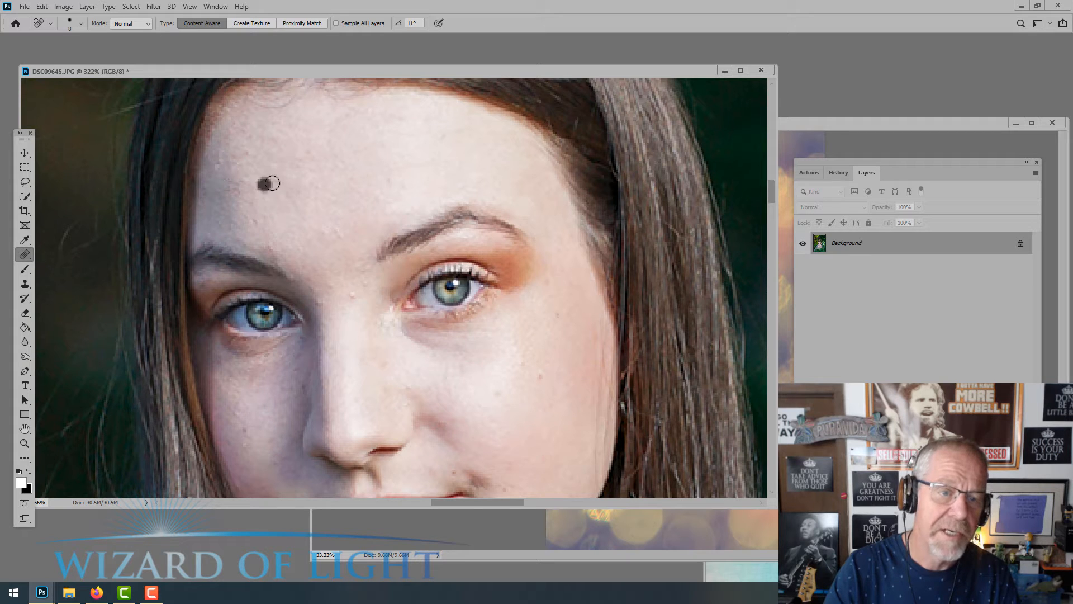
{"action": "left_click", "coordinate": [323, 300]}
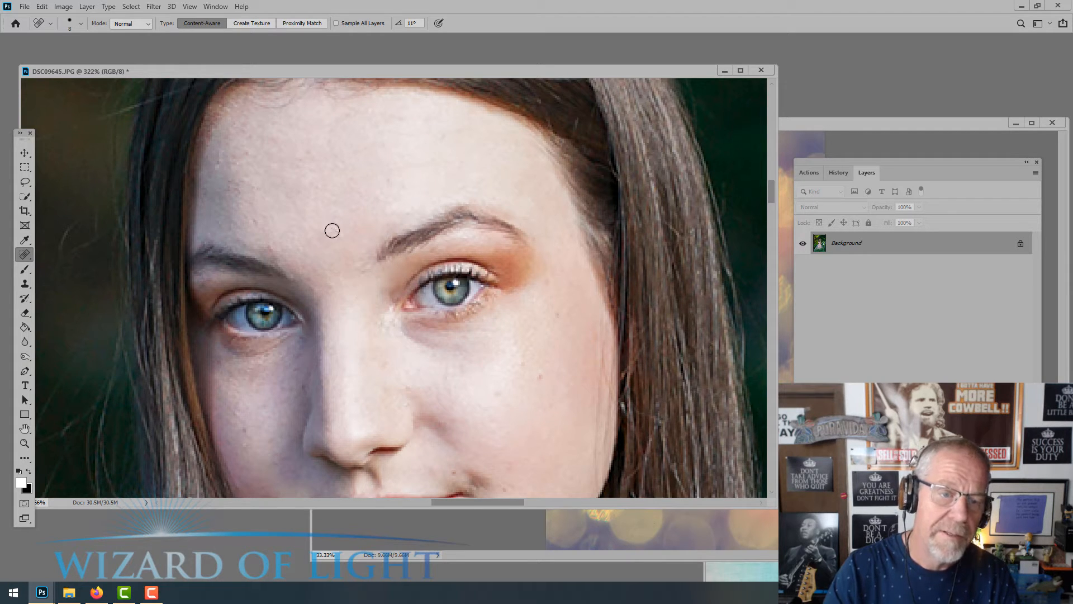
{"action": "left_click", "coordinate": [275, 249]}
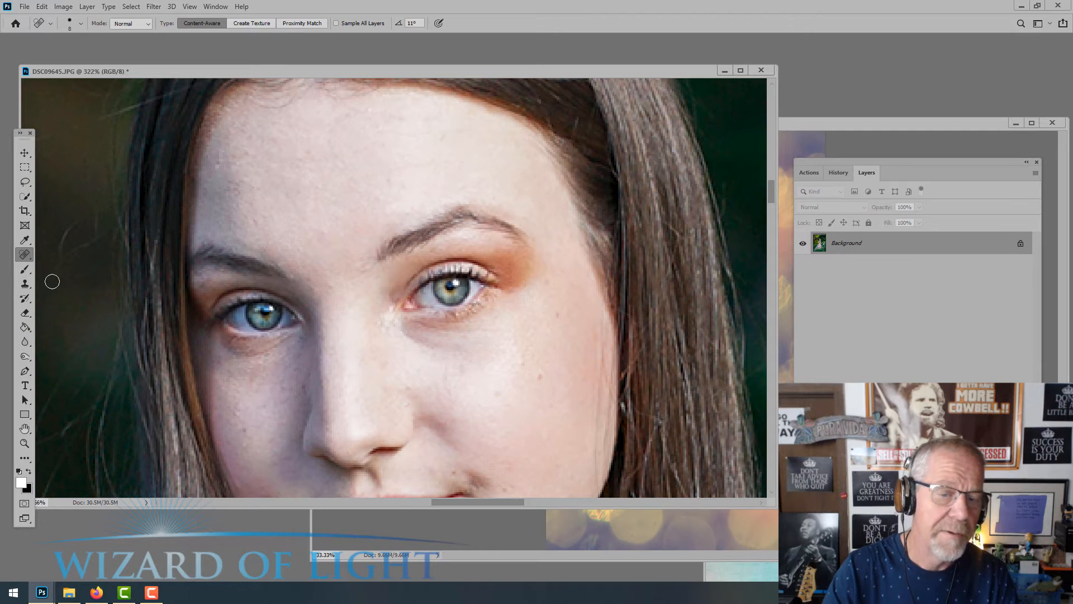
Heal the blemishes beside the nose, on the shaded cheek and on the chin with the Spot Healing Brush.
{"action": "left_click_drag", "start_coordinate": [427, 335], "coordinate": [390, 194]}
{"action": "left_click", "coordinate": [393, 261]}
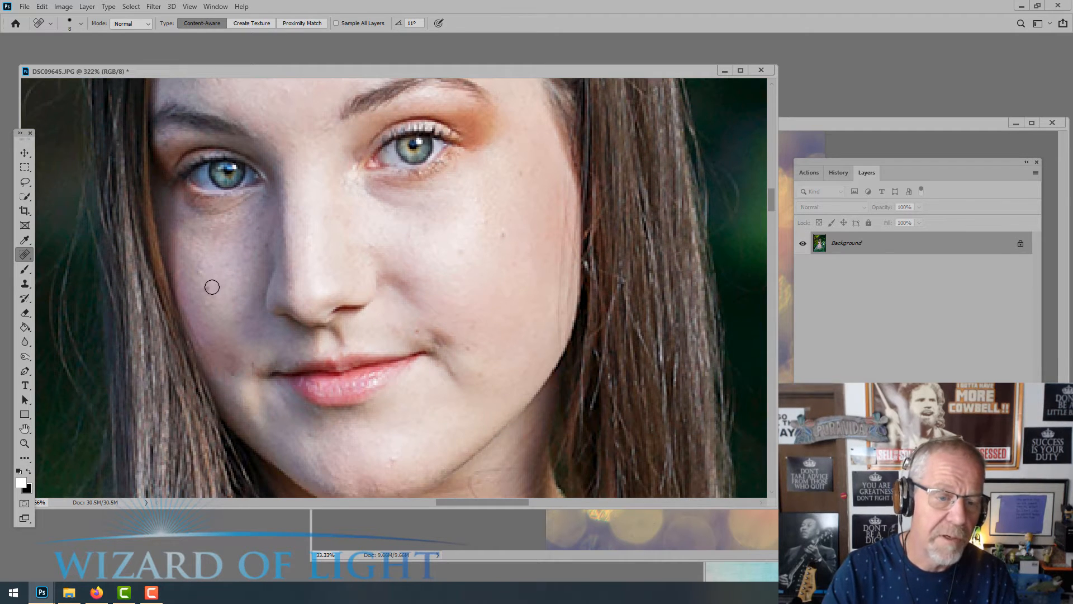
{"action": "left_click", "coordinate": [236, 301]}
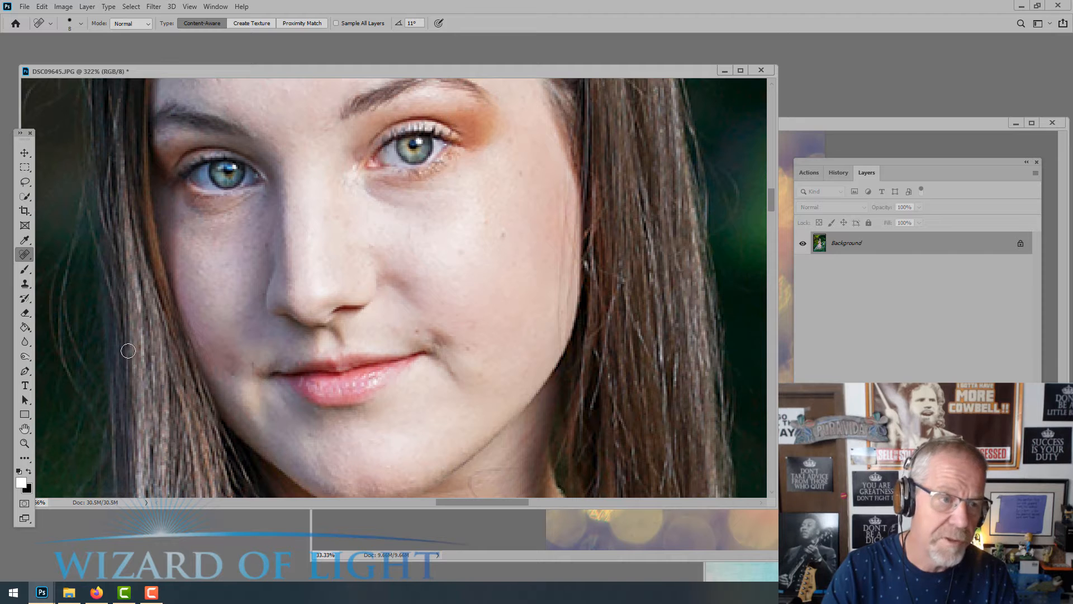
Switch to the Clone Stamp at 21% opacity and shrink its tip to 15 px for work under the eyes.
{"action": "left_click", "coordinate": [32, 284]}
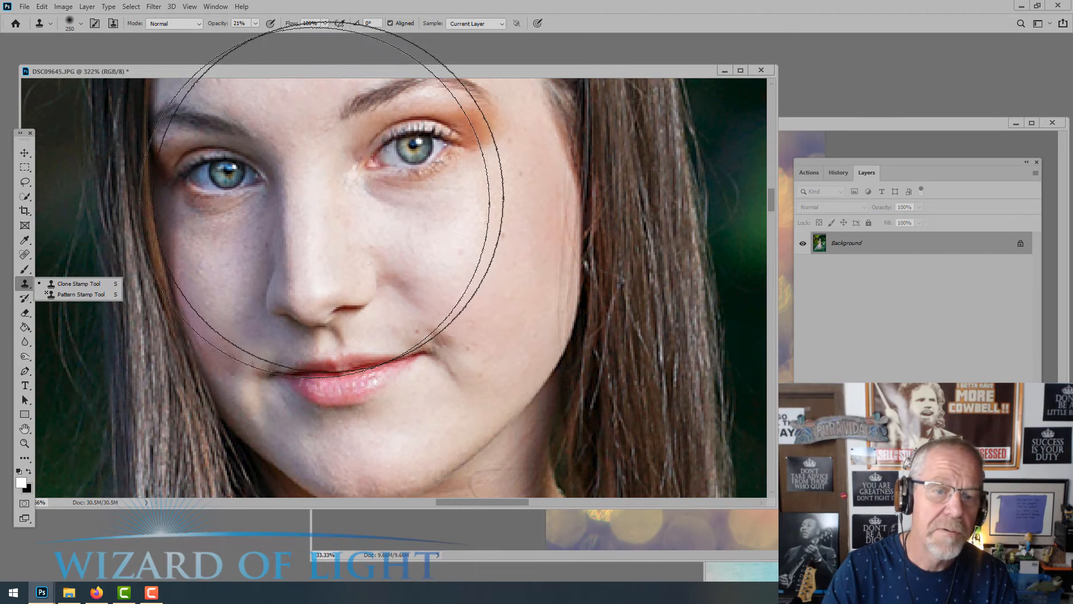
{"action": "key", "text": "bracketleft"}
{"action": "key", "text": "bracketleft"}
{"action": "key", "text": "bracketleft"}
{"action": "key", "text": "bracketleft"}
{"action": "key", "text": "bracketleft"}
{"action": "key", "text": "bracketleft"}
{"action": "key", "text": "bracketleft"}
{"action": "key", "text": "bracketleft"}
{"action": "key", "text": "bracketleft"}
{"action": "key", "text": "bracketleft"}
{"action": "key", "text": "bracketleft"}
{"action": "key", "text": "bracketleft"}
{"action": "key", "text": "bracketleft"}
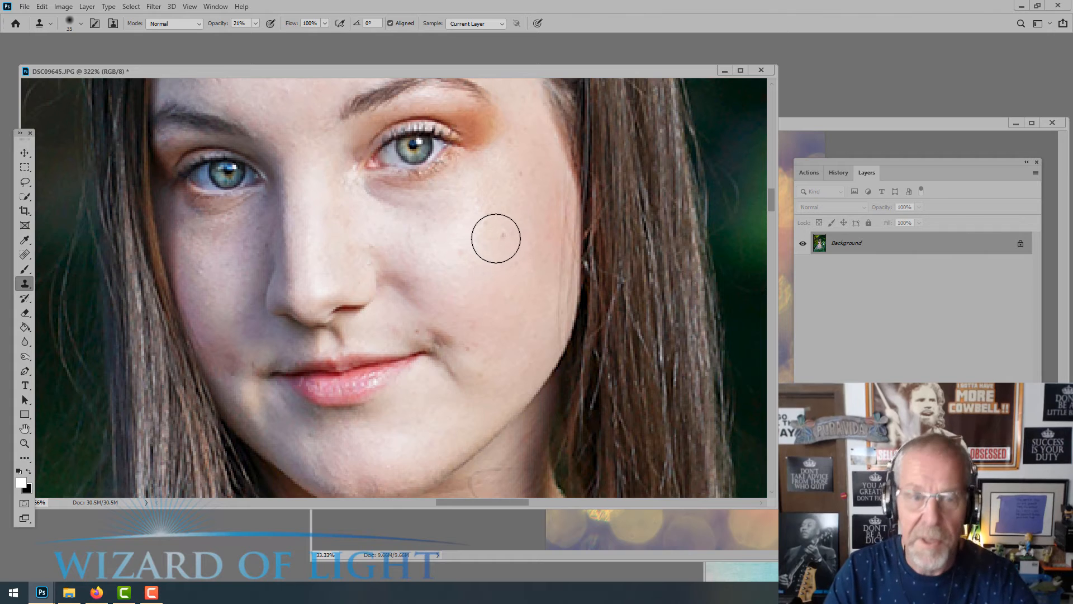
{"action": "key", "text": "bracketleft"}
{"action": "key", "text": "bracketleft"}
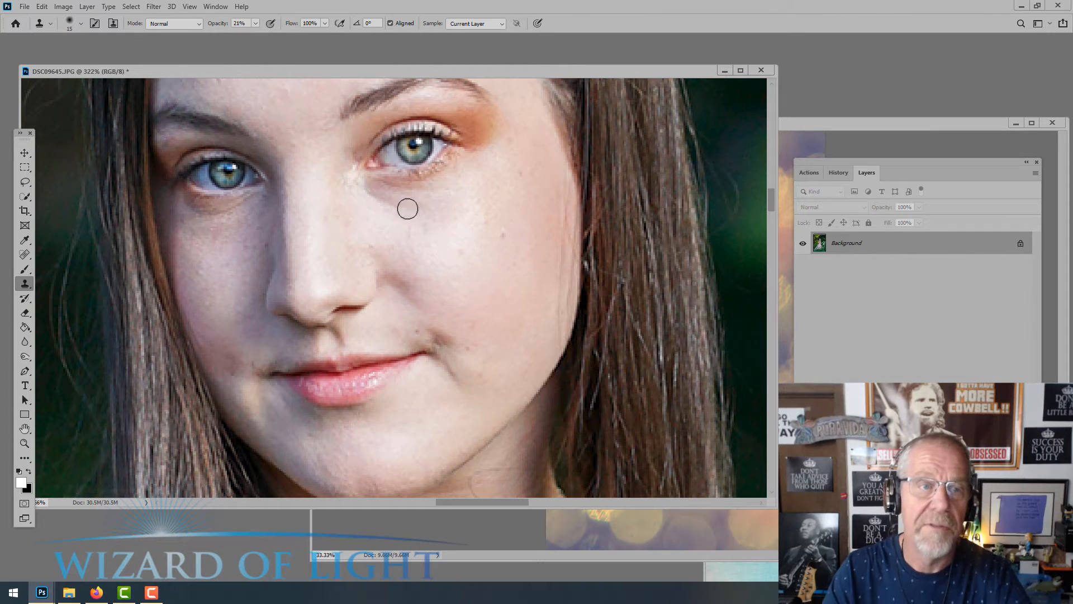
Soften the shadows under both eyes by cloning clean skin sampled from the cheek just below each one.
{"action": "left_click", "coordinate": [378, 216], "text": "alt"}
{"action": "mouse_move", "coordinate": [372, 198]}
{"action": "left_mouse_down"}
{"action": "mouse_move", "coordinate": [397, 201]}
{"action": "mouse_move", "coordinate": [396, 191]}
{"action": "left_mouse_up"}
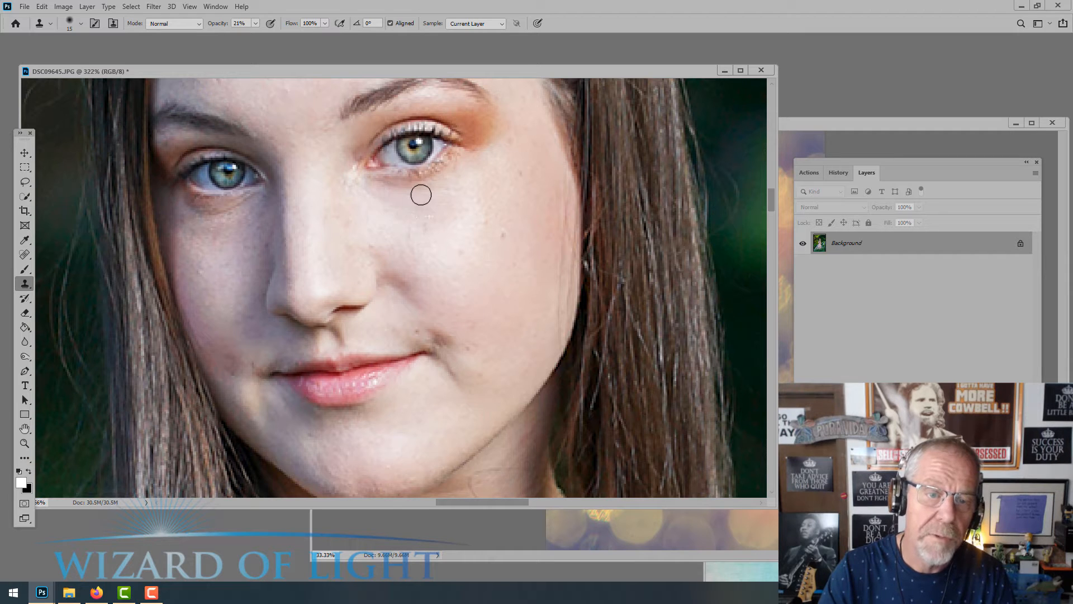
{"action": "left_click", "coordinate": [201, 234], "text": "alt"}
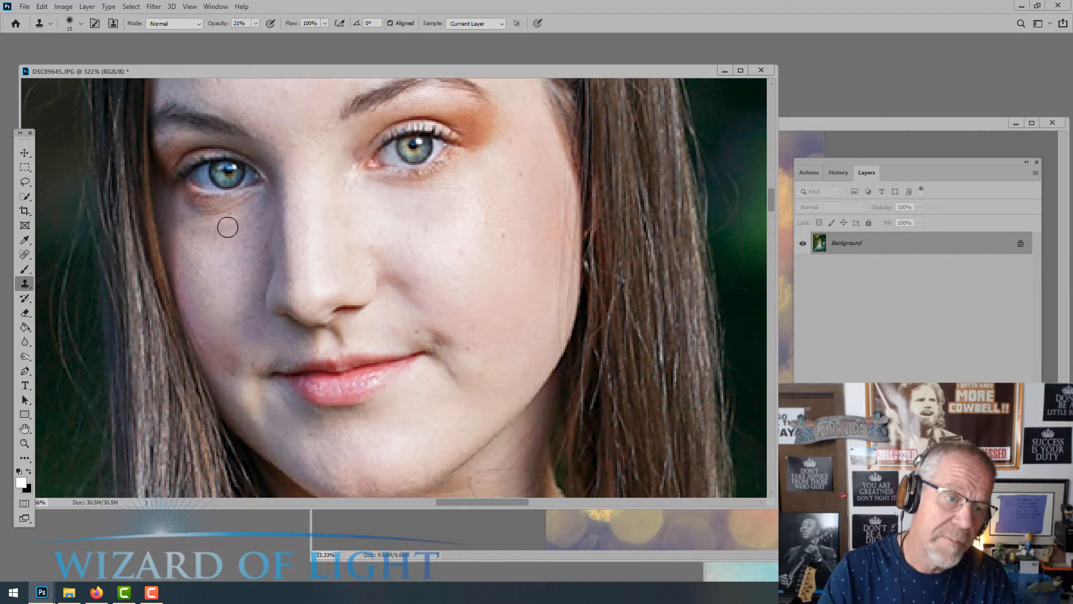
{"action": "mouse_move", "coordinate": [228, 226]}
{"action": "left_mouse_down"}
{"action": "mouse_move", "coordinate": [195, 231]}
{"action": "mouse_move", "coordinate": [228, 231]}
{"action": "mouse_move", "coordinate": [221, 212]}
{"action": "mouse_move", "coordinate": [243, 207]}
{"action": "mouse_move", "coordinate": [203, 215]}
{"action": "mouse_move", "coordinate": [189, 206]}
{"action": "mouse_move", "coordinate": [231, 218]}
{"action": "mouse_move", "coordinate": [201, 207]}
{"action": "mouse_move", "coordinate": [246, 201]}
{"action": "mouse_move", "coordinate": [197, 237]}
{"action": "left_mouse_up"}
{"action": "left_click", "coordinate": [207, 223], "text": "alt"}
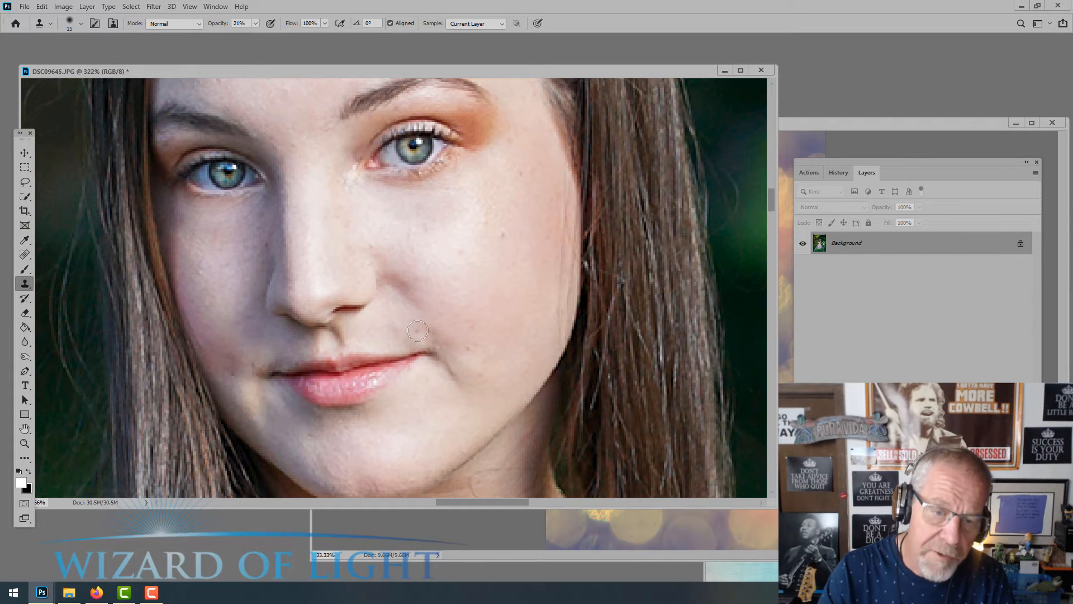
Clone cheek skin over the uneven area below the eye on the brighter side of the face.
{"action": "scroll", "coordinate": [417, 329], "scroll_direction": "up", "scroll_amount": 2}
{"action": "scroll", "coordinate": [535, 327], "scroll_direction": "down", "scroll_amount": 2}
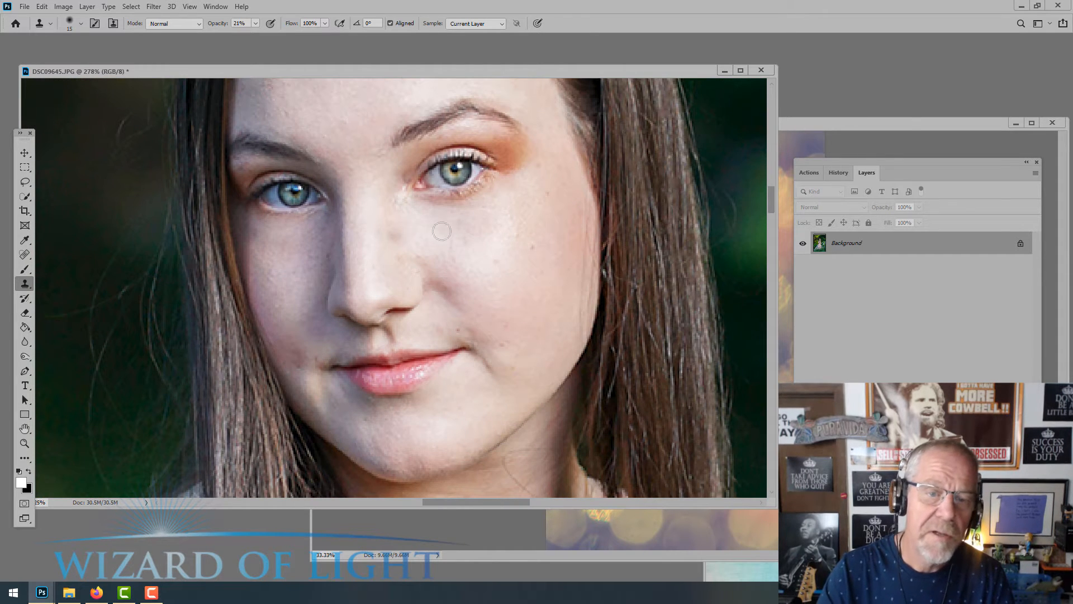
{"action": "left_click", "coordinate": [466, 247], "text": "alt"}
{"action": "mouse_move", "coordinate": [467, 237]}
{"action": "left_mouse_down"}
{"action": "mouse_move", "coordinate": [491, 217]}
{"action": "mouse_move", "coordinate": [422, 219]}
{"action": "mouse_move", "coordinate": [483, 205]}
{"action": "mouse_move", "coordinate": [422, 205]}
{"action": "left_mouse_up"}
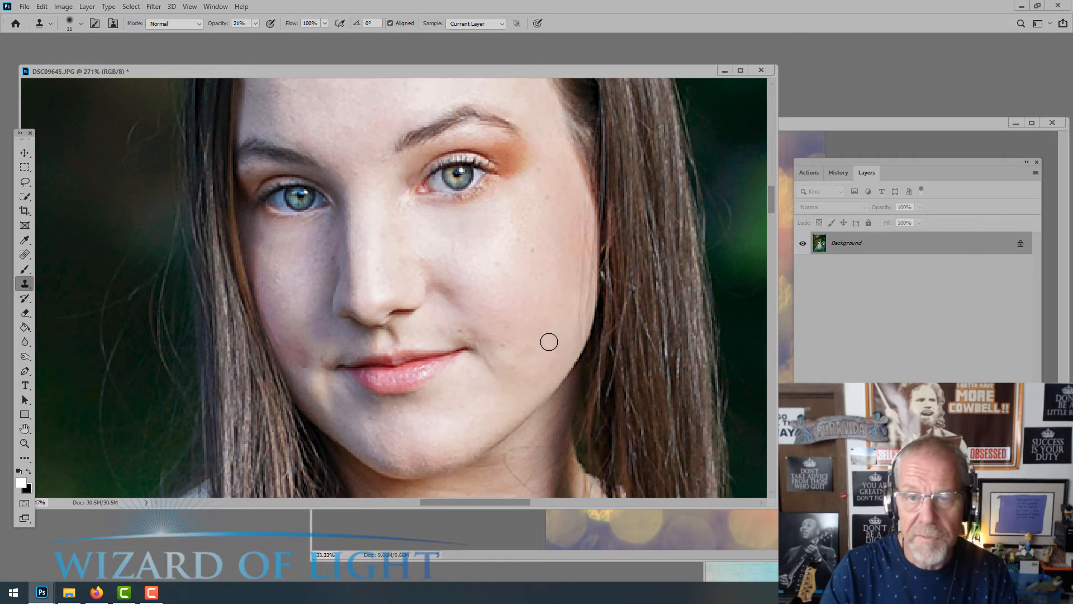
Open the portrait in the Liquify filter and set the Pucker tool's brush size to 300 for the upper arm.
{"action": "scroll", "coordinate": [551, 343], "scroll_direction": "down", "scroll_amount": 3}
{"action": "scroll", "coordinate": [551, 344], "scroll_direction": "down", "scroll_amount": 2}
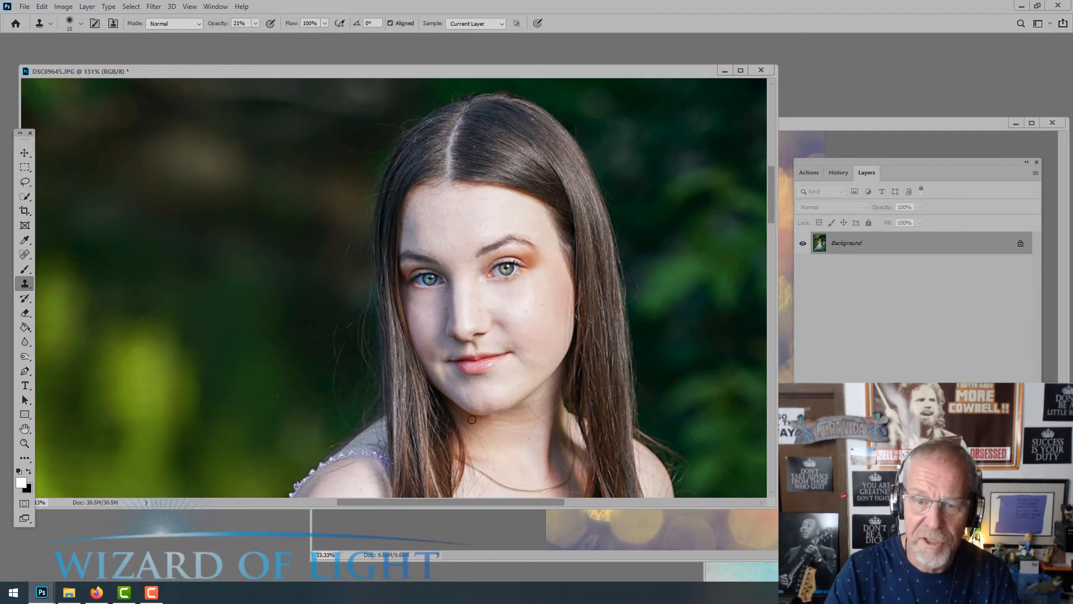
{"action": "scroll", "coordinate": [472, 419], "scroll_direction": "down", "scroll_amount": 3}
{"action": "left_click_drag", "start_coordinate": [472, 418], "coordinate": [468, 193]}
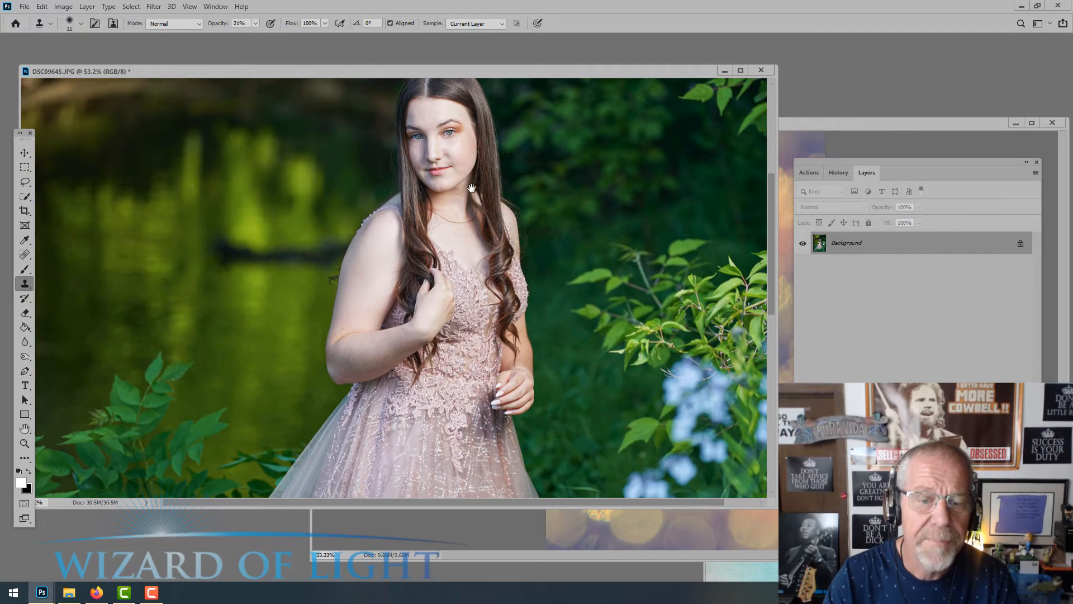
{"action": "left_click", "coordinate": [158, 6]}
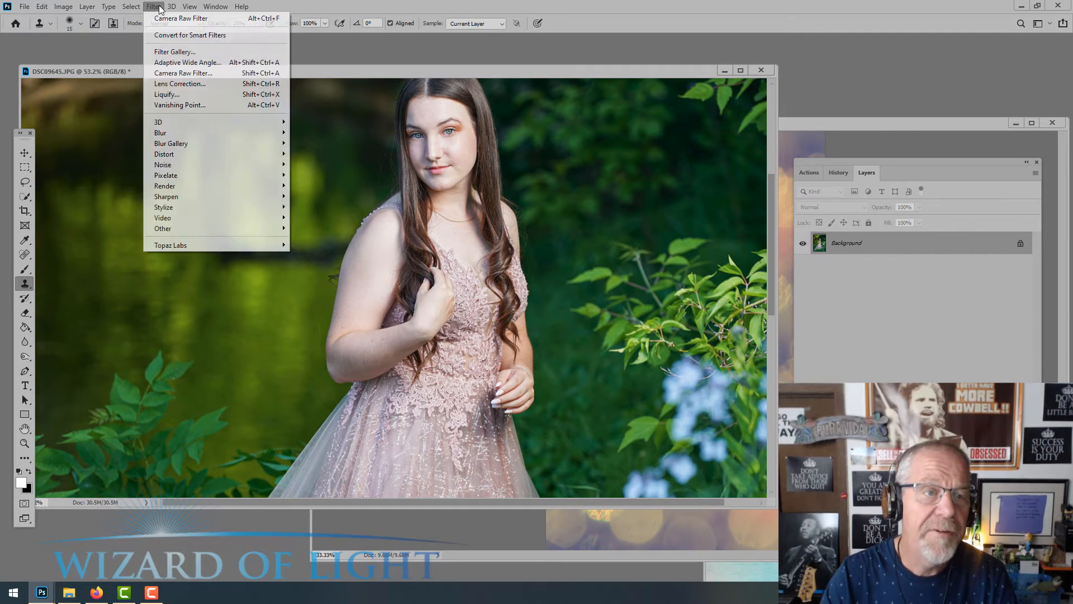
{"action": "left_click", "coordinate": [169, 99]}
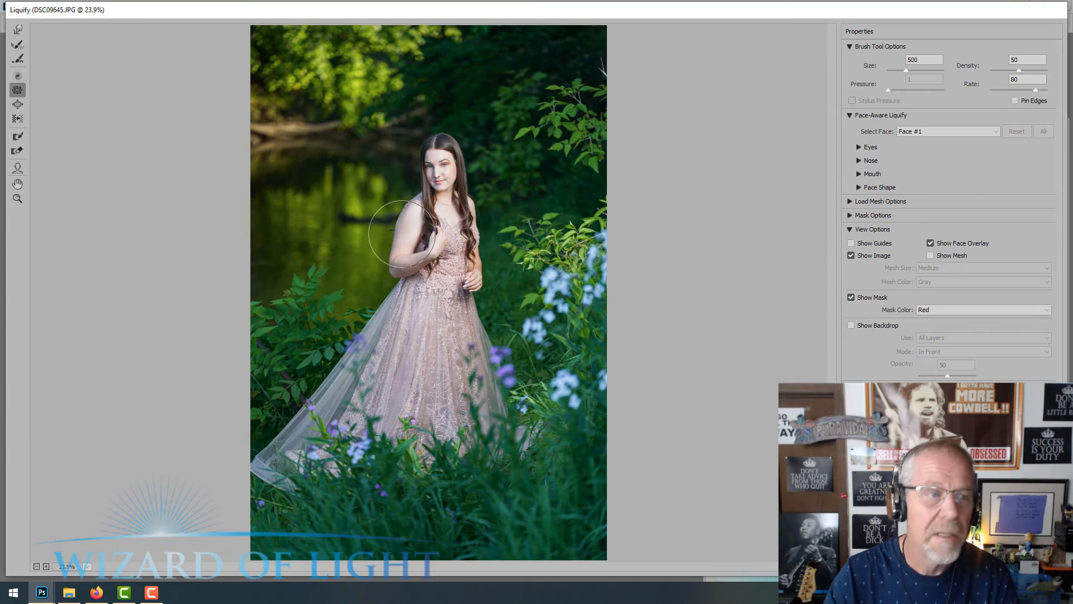
{"action": "scroll", "coordinate": [398, 213], "scroll_direction": "up", "scroll_amount": 5}
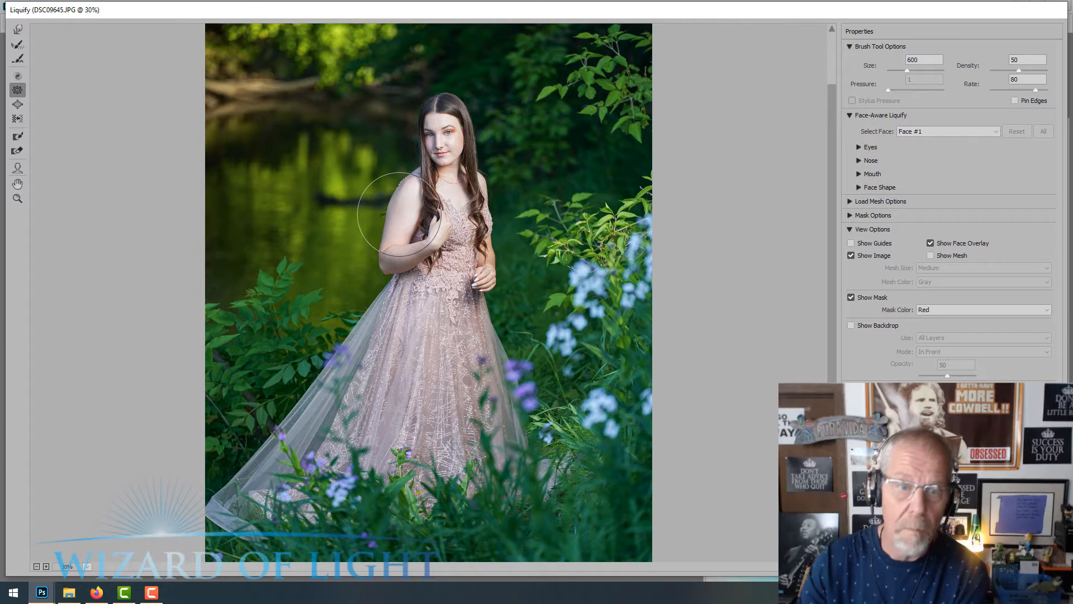
{"action": "key", "text": "bracketleft"}
{"action": "key", "text": "bracketleft"}
{"action": "key", "text": "bracketleft"}
{"action": "key", "text": "bracketleft"}
{"action": "scroll", "coordinate": [391, 194], "scroll_direction": "up", "scroll_amount": 1}
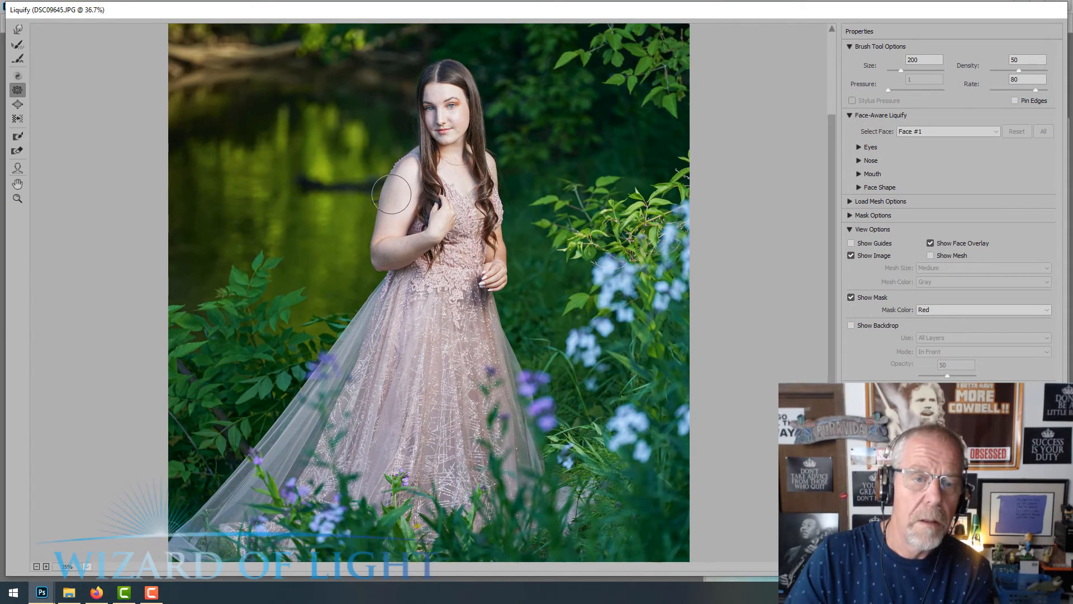
{"action": "scroll", "coordinate": [391, 194], "scroll_direction": "up", "scroll_amount": 1}
{"action": "key", "text": "bracketright"}
{"action": "key", "text": "bracketright"}
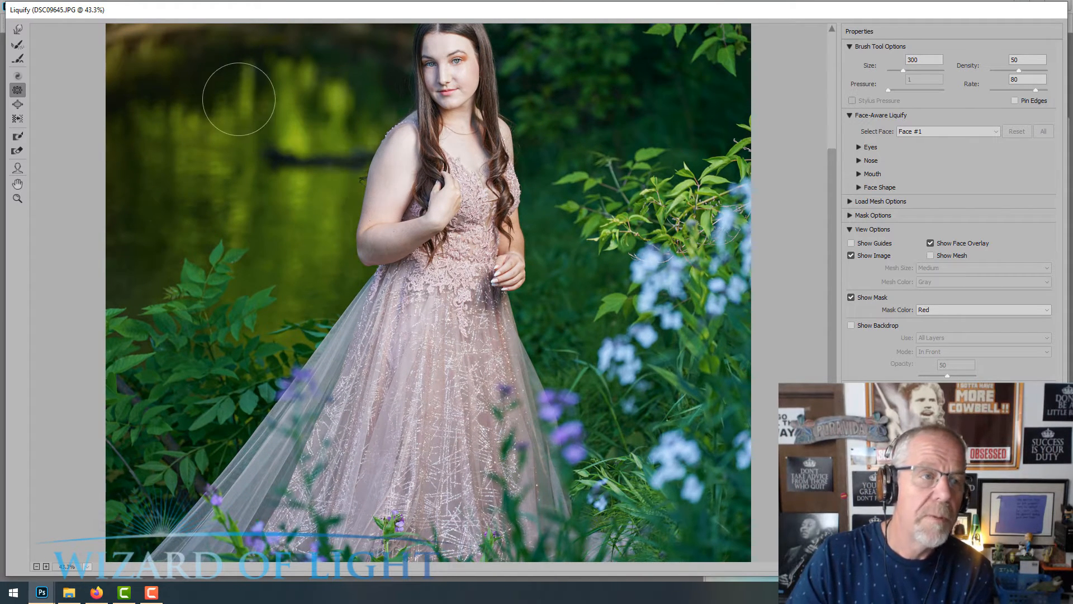
Change to Liquify's Forward Warp tool, enlarge its brush to 175 at the upper arm, and apply the filter.
{"action": "left_click", "coordinate": [18, 29]}
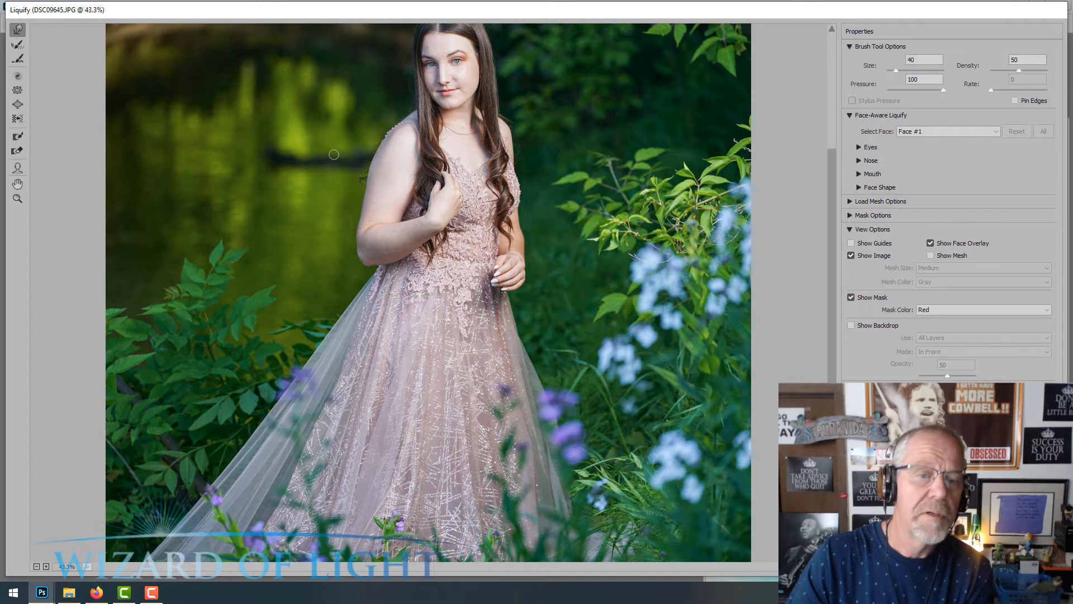
{"action": "key", "text": "bracketright"}
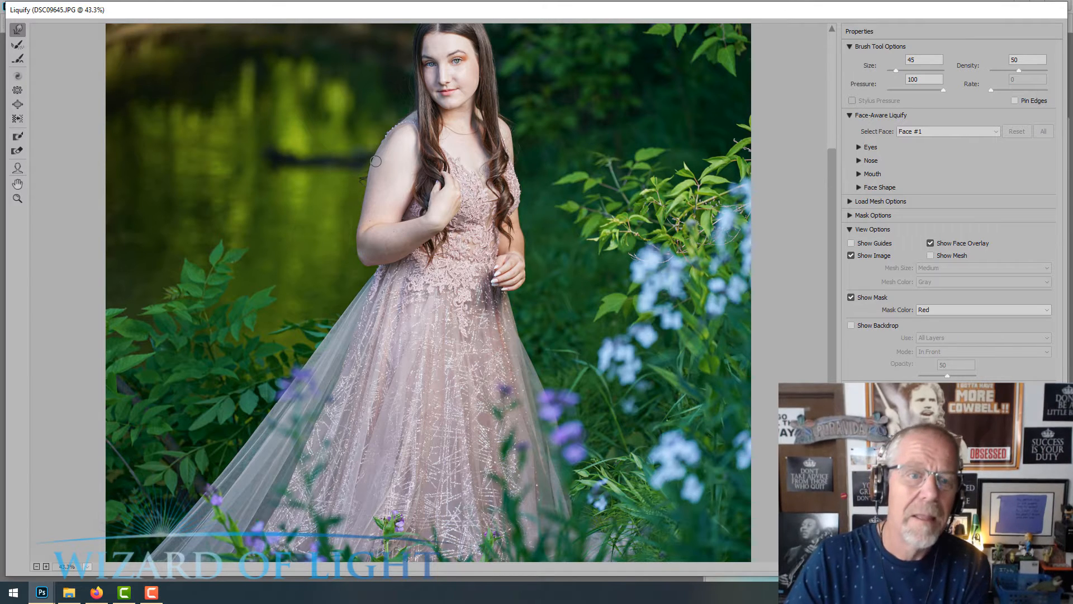
{"action": "key", "text": "bracketright"}
{"action": "key", "text": "bracketright"}
{"action": "key", "text": "bracketright"}
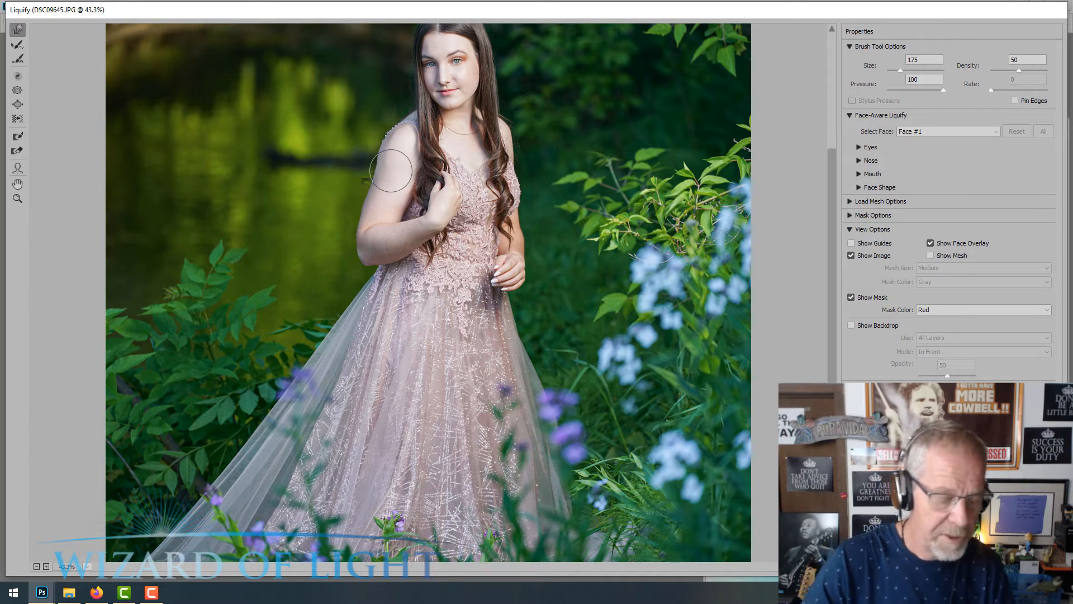
{"action": "key", "text": "ctrl+space"}
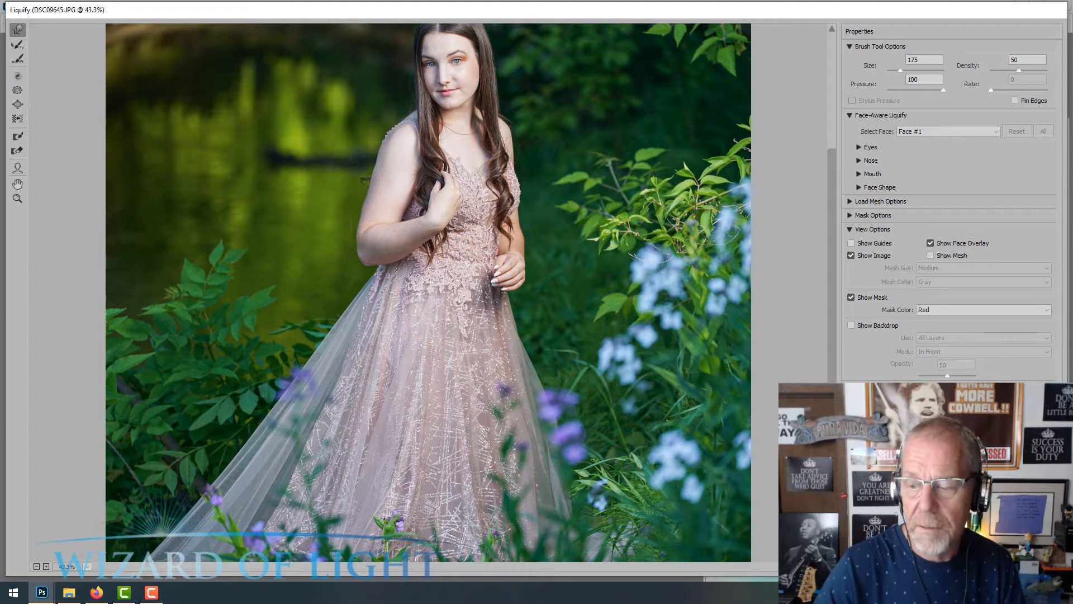
{"action": "key", "text": "Return"}
Examine the full-length portrait and the list of recorded edits, checking the retouching at several magnifications.
{"action": "scroll", "coordinate": [620, 410], "scroll_direction": "down", "scroll_amount": 6}
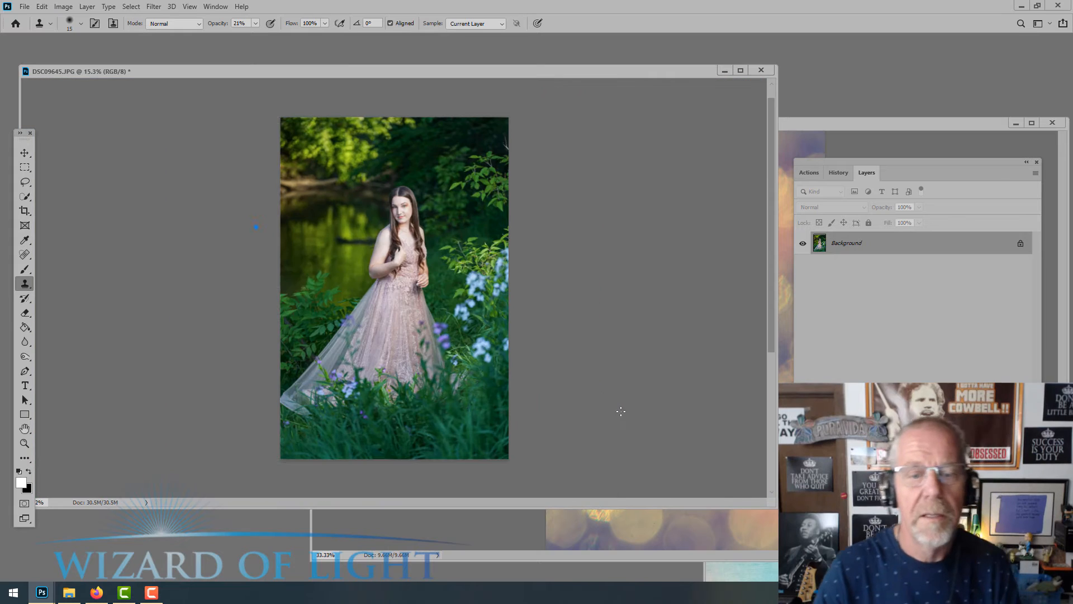
{"action": "left_click", "coordinate": [837, 173]}
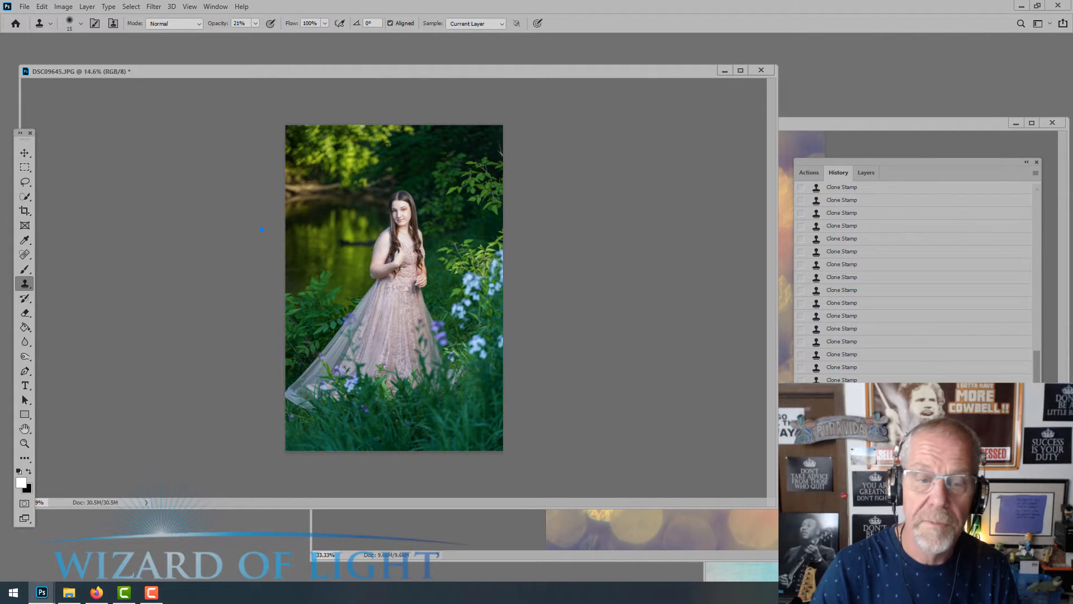
{"action": "scroll", "coordinate": [425, 297], "scroll_direction": "up", "scroll_amount": 3}
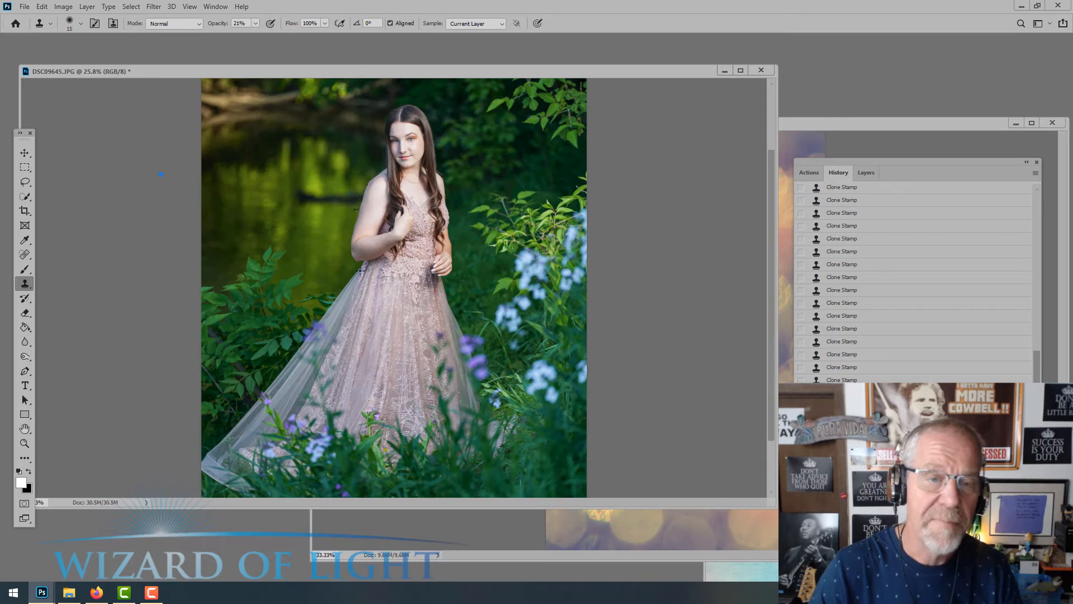
{"action": "scroll", "coordinate": [363, 225], "scroll_direction": "down", "scroll_amount": 2}
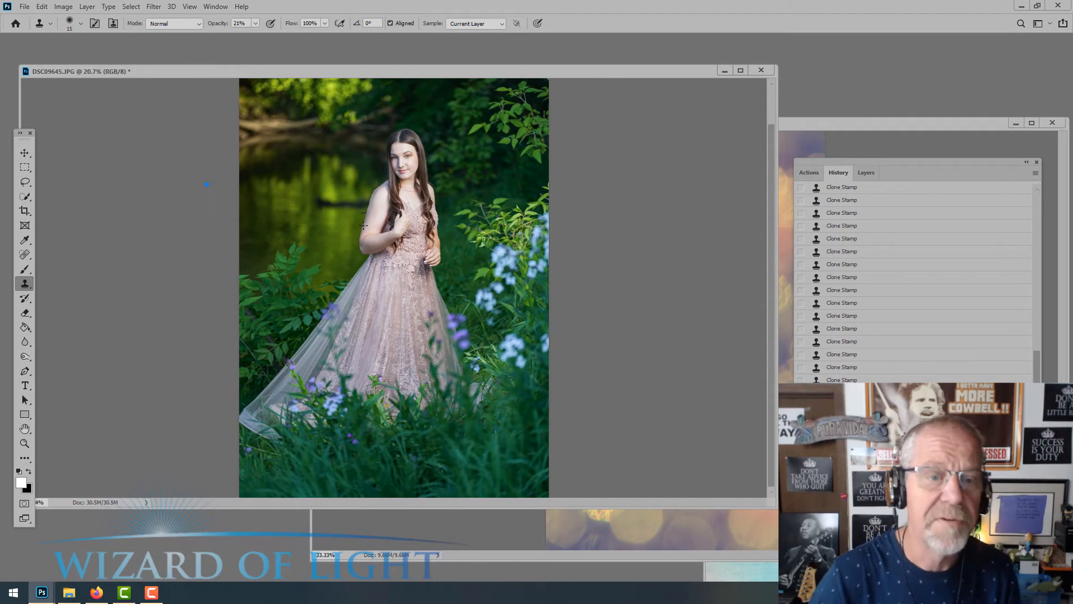
{"action": "scroll", "coordinate": [363, 225], "scroll_direction": "down", "scroll_amount": 1}
{"action": "scroll", "coordinate": [413, 185], "scroll_direction": "up", "scroll_amount": 10}
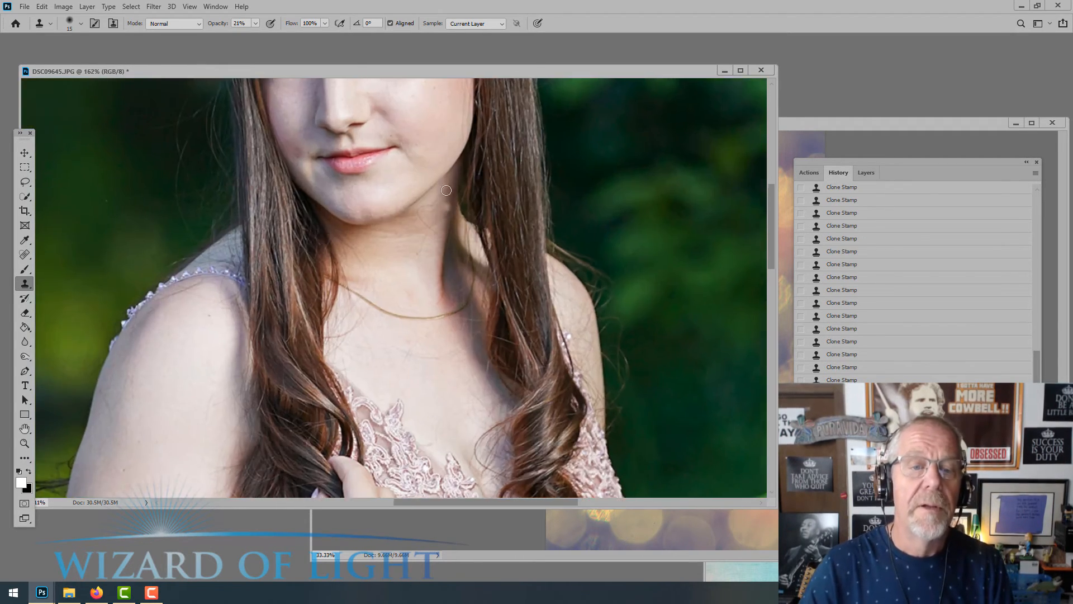
Paint sampled skin tones over the shaded side of the forehead with a size 30 Brush at 18% opacity.
{"action": "left_click_drag", "start_coordinate": [446, 190], "coordinate": [454, 404]}
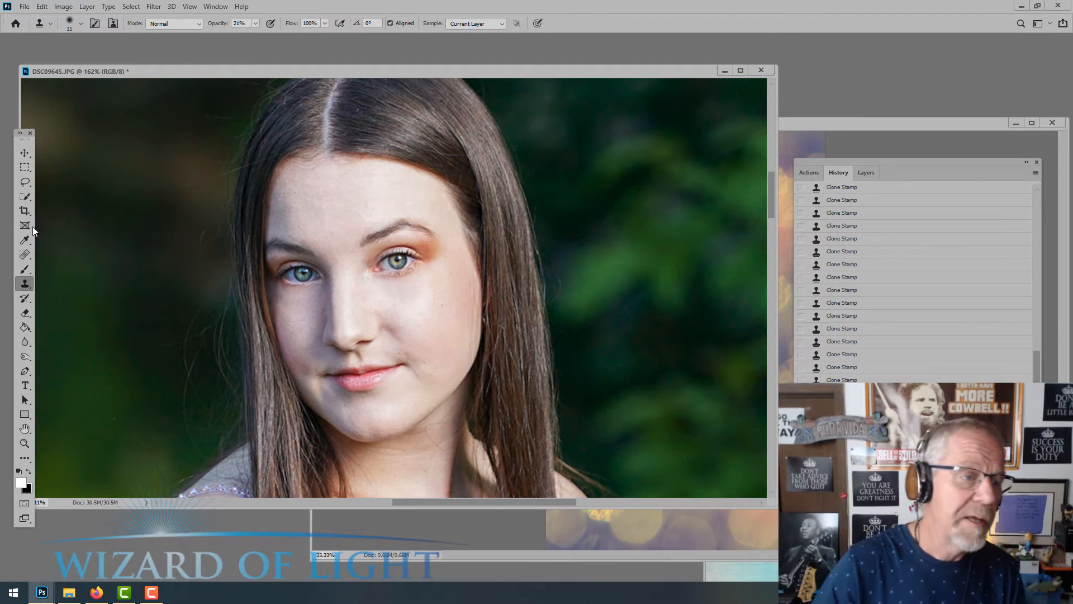
{"action": "right_click", "coordinate": [27, 271]}
{"action": "left_click", "coordinate": [67, 269]}
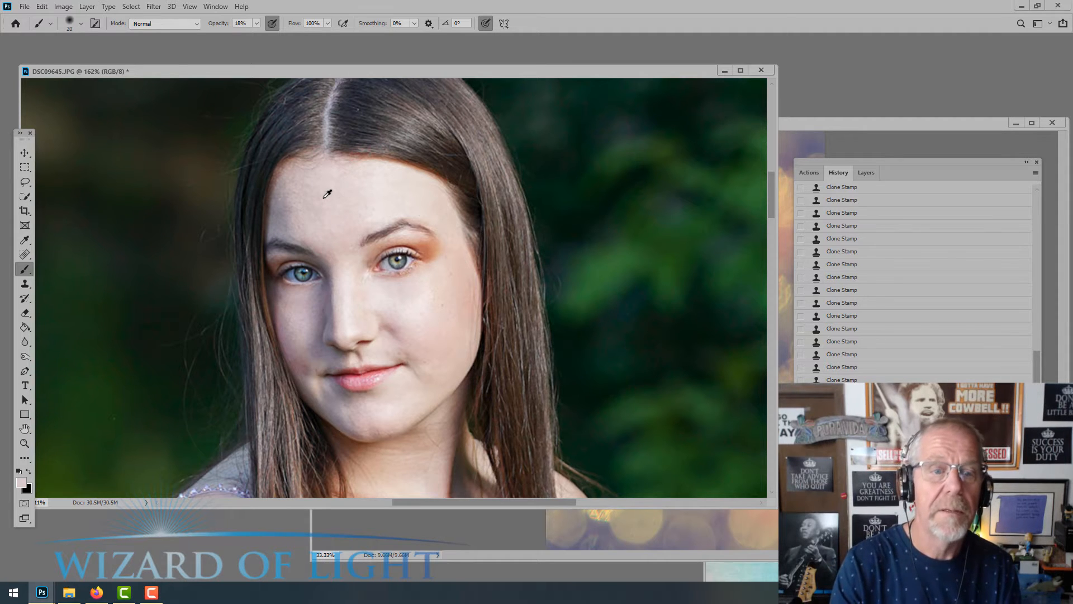
{"action": "left_click", "coordinate": [313, 190]}
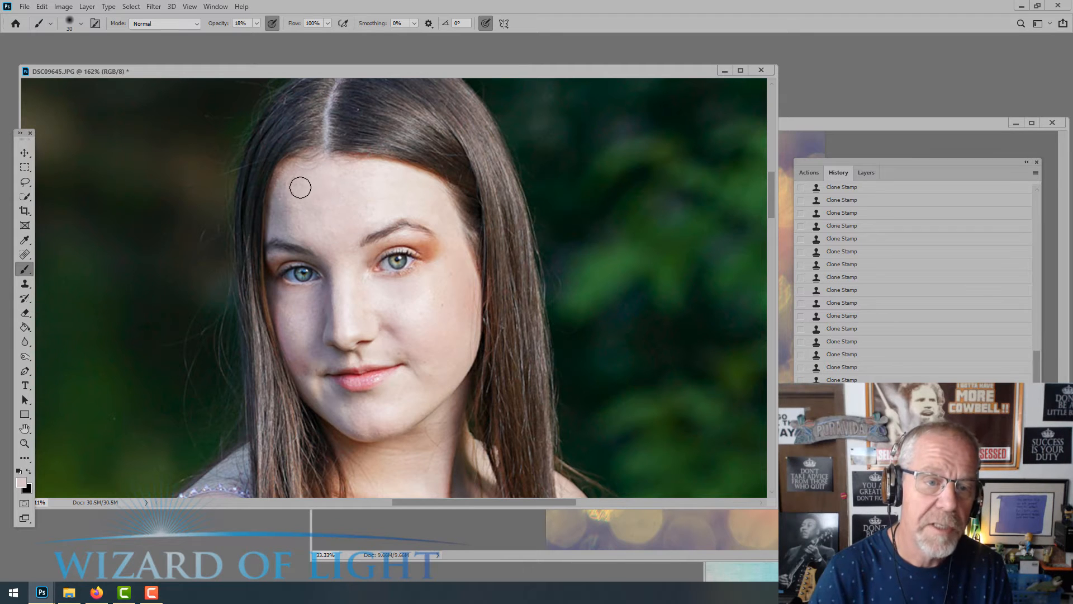
{"action": "mouse_move", "coordinate": [300, 188]}
{"action": "left_mouse_down"}
{"action": "mouse_move", "coordinate": [298, 213]}
{"action": "mouse_move", "coordinate": [295, 199]}
{"action": "left_mouse_up"}
{"action": "left_click", "coordinate": [296, 201], "text": "alt"}
{"action": "mouse_move", "coordinate": [295, 199]}
{"action": "left_mouse_down"}
{"action": "mouse_move", "coordinate": [303, 219]}
{"action": "mouse_move", "coordinate": [314, 209]}
{"action": "left_mouse_up"}
{"action": "left_click", "coordinate": [304, 222]}
{"action": "left_click", "coordinate": [308, 208], "text": "alt"}
{"action": "mouse_move", "coordinate": [315, 208]}
{"action": "left_mouse_down"}
{"action": "mouse_move", "coordinate": [331, 204]}
{"action": "mouse_move", "coordinate": [339, 223]}
{"action": "left_mouse_up"}
{"action": "left_click", "coordinate": [336, 200], "text": "alt"}
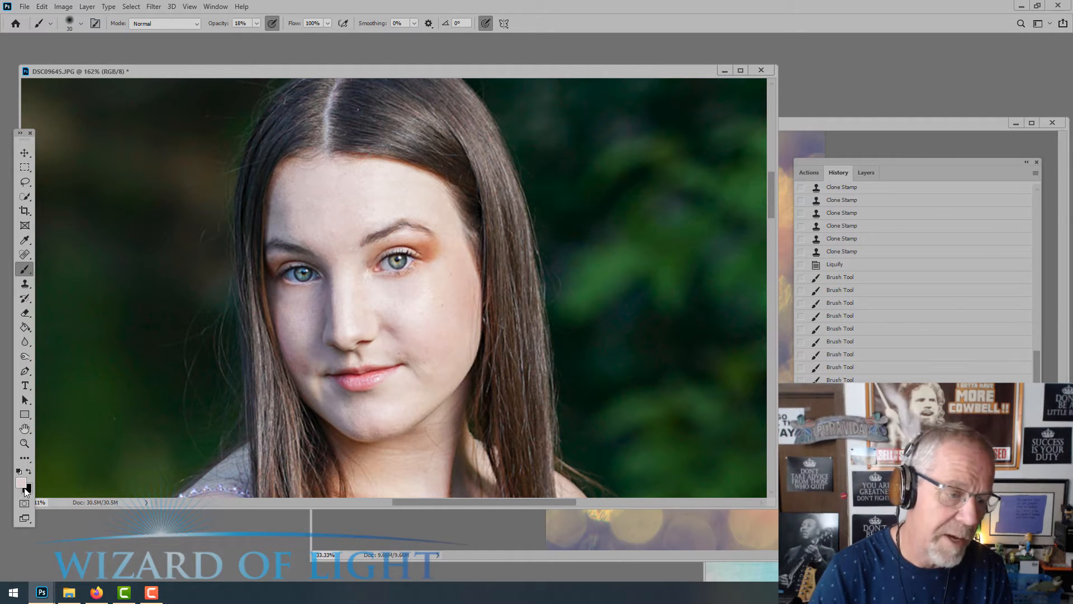
Even out the middle of the forehead and the brighter temple by brushing on skin tones sampled nearby.
{"action": "left_click", "coordinate": [379, 174], "text": "alt"}
{"action": "left_click_drag", "start_coordinate": [357, 194], "coordinate": [371, 199]}
{"action": "mouse_move", "coordinate": [373, 200]}
{"action": "left_mouse_down"}
{"action": "mouse_move", "coordinate": [362, 223]}
{"action": "mouse_move", "coordinate": [372, 218]}
{"action": "left_mouse_up"}
{"action": "mouse_move", "coordinate": [373, 217]}
{"action": "left_mouse_down"}
{"action": "mouse_move", "coordinate": [387, 205]}
{"action": "mouse_move", "coordinate": [356, 210]}
{"action": "left_mouse_up"}
{"action": "left_click_drag", "start_coordinate": [421, 188], "coordinate": [447, 221]}
{"action": "left_click", "coordinate": [422, 190], "text": "alt"}
{"action": "left_click", "coordinate": [447, 215], "text": "alt"}
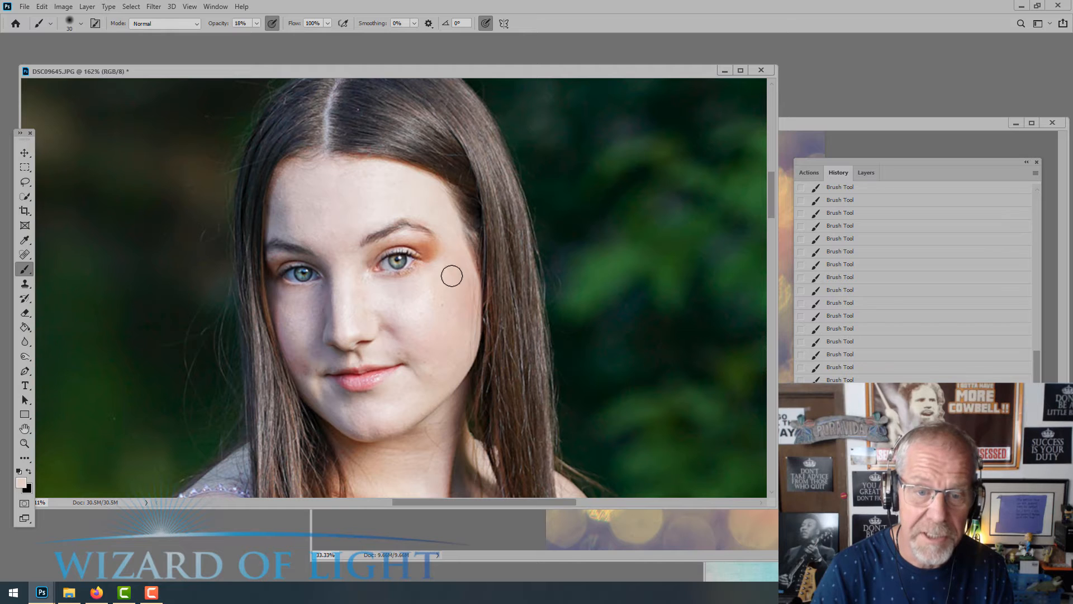
Brush locally sampled skin tones under the eye and over the cheek on the brighter side, then over the chin and shaded cheek.
{"action": "left_click_drag", "start_coordinate": [452, 275], "coordinate": [440, 278]}
{"action": "left_click", "coordinate": [432, 275], "text": "alt"}
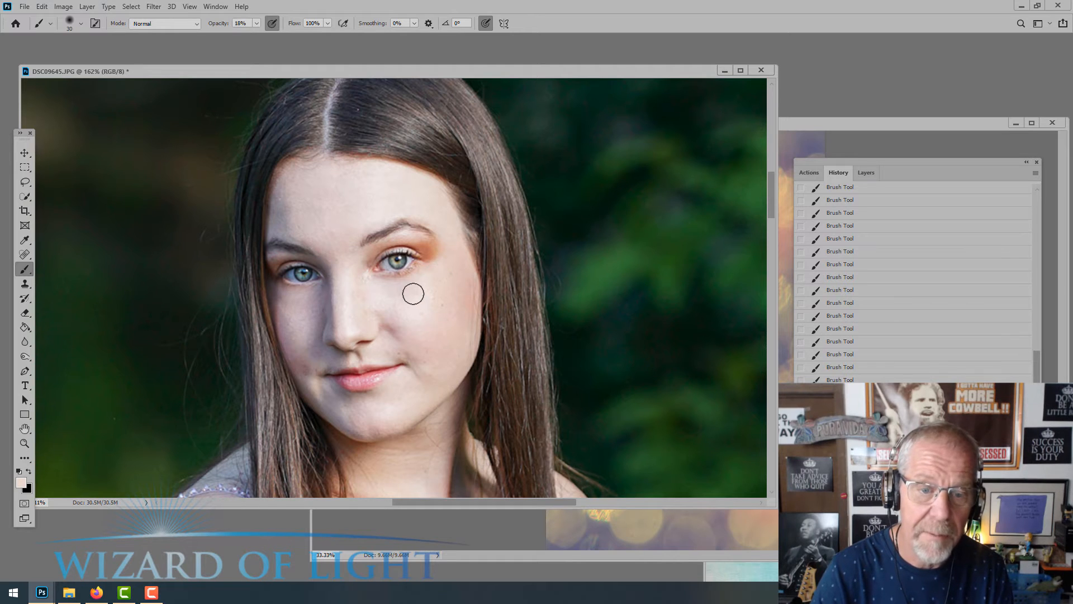
{"action": "left_click", "coordinate": [418, 291], "text": "alt"}
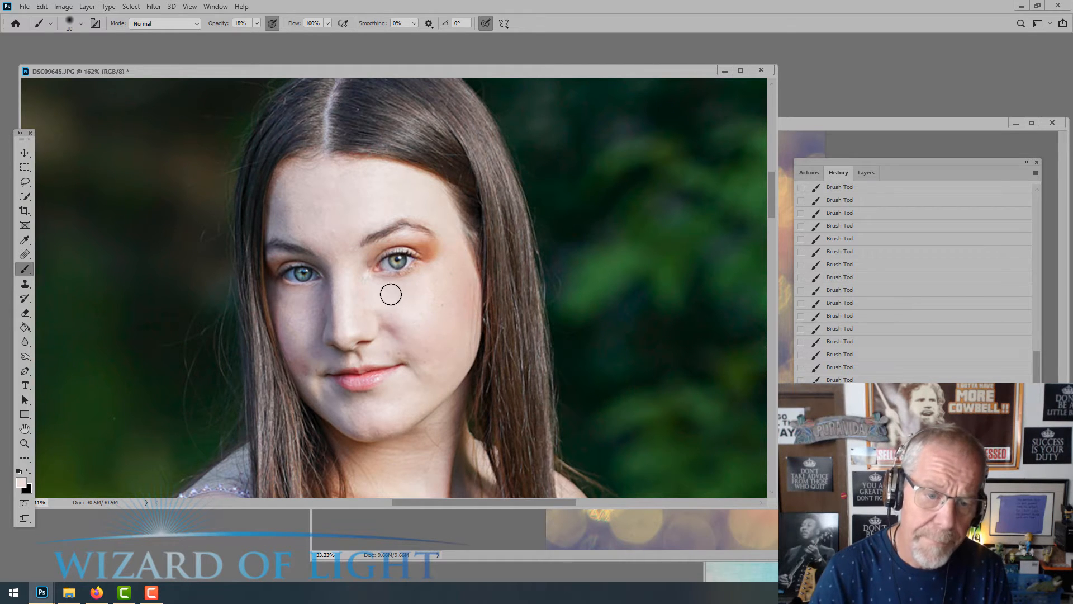
{"action": "mouse_move", "coordinate": [390, 294]}
{"action": "left_mouse_down"}
{"action": "mouse_move", "coordinate": [438, 285]}
{"action": "mouse_move", "coordinate": [464, 299]}
{"action": "mouse_move", "coordinate": [454, 332]}
{"action": "left_mouse_up"}
{"action": "left_click", "coordinate": [449, 279], "text": "alt"}
{"action": "left_click", "coordinate": [453, 330], "text": "alt"}
{"action": "left_click", "coordinate": [384, 415], "text": "alt"}
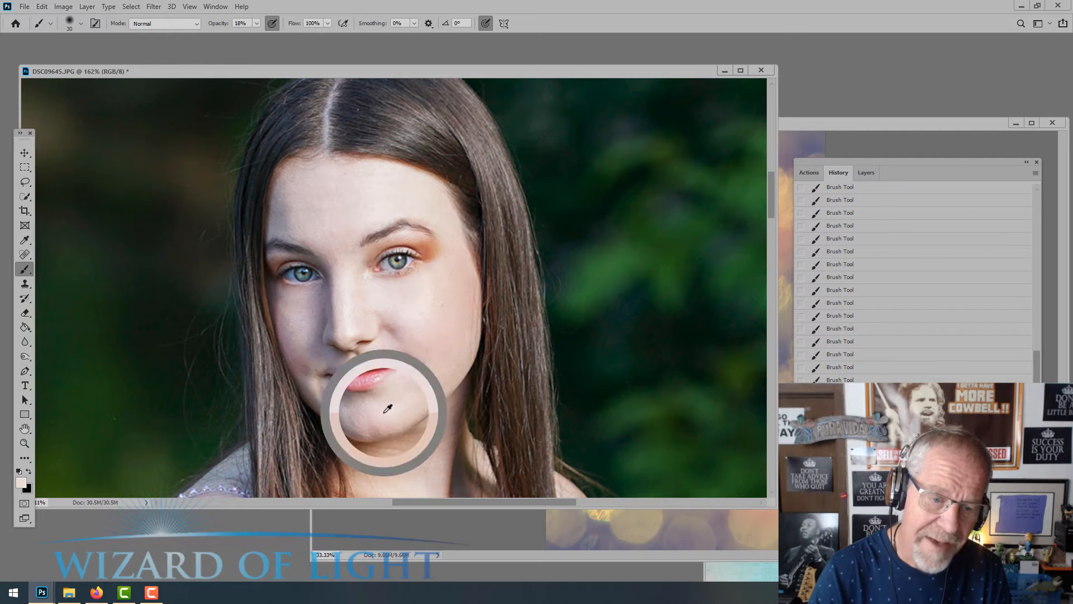
{"action": "left_click", "coordinate": [307, 327], "text": "alt"}
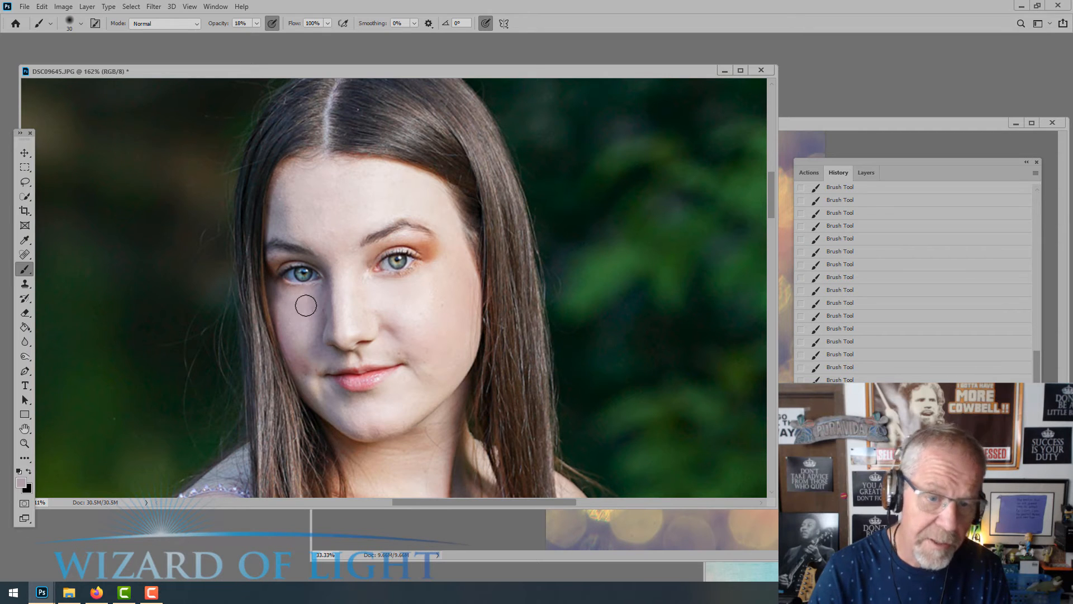
Compare the face before and after the skin brushing using earlier and latest history states, ending on the latest one.
{"action": "scroll", "coordinate": [475, 312], "scroll_direction": "down", "scroll_amount": 5}
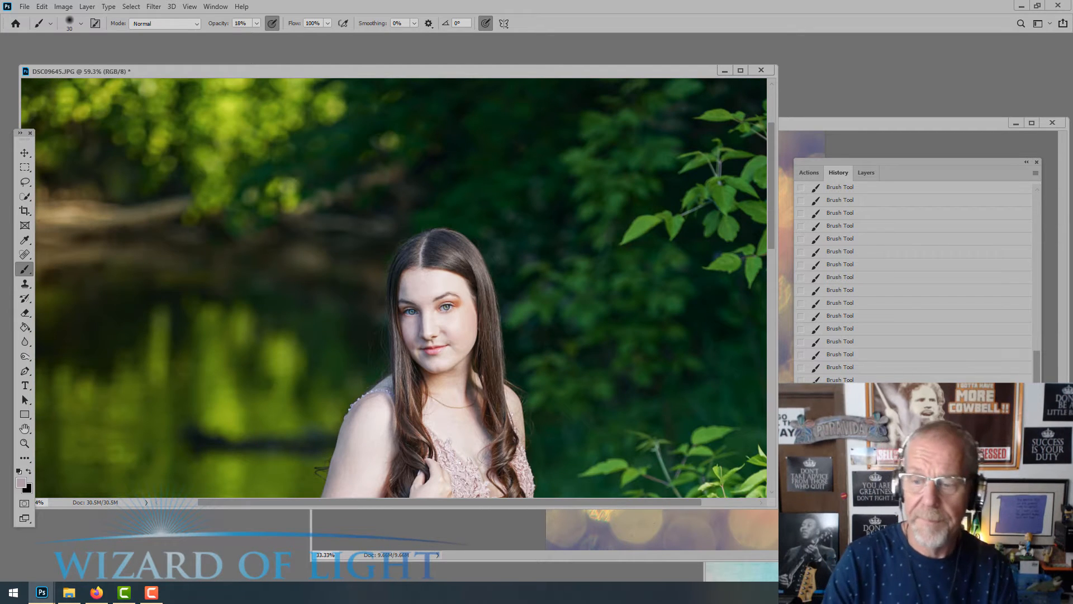
{"action": "scroll", "coordinate": [913, 392], "scroll_direction": "up", "scroll_amount": 8}
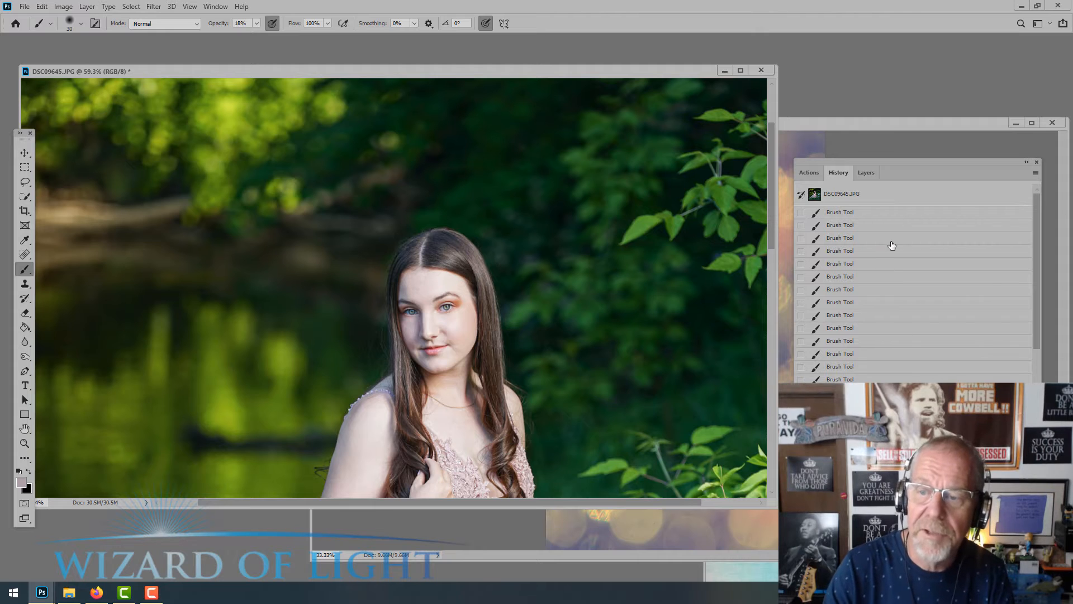
{"action": "left_click", "coordinate": [896, 212]}
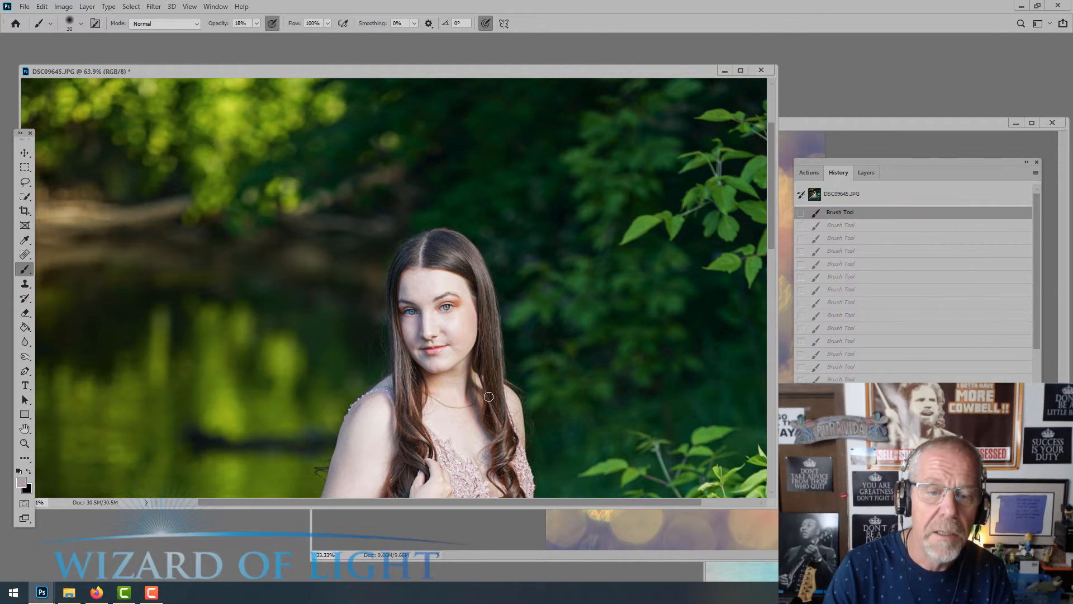
{"action": "scroll", "coordinate": [479, 334], "scroll_direction": "up", "scroll_amount": 8}
{"action": "scroll", "coordinate": [914, 313], "scroll_direction": "down", "scroll_amount": 6}
{"action": "scroll", "coordinate": [394, 287], "scroll_direction": "down", "scroll_amount": 7}
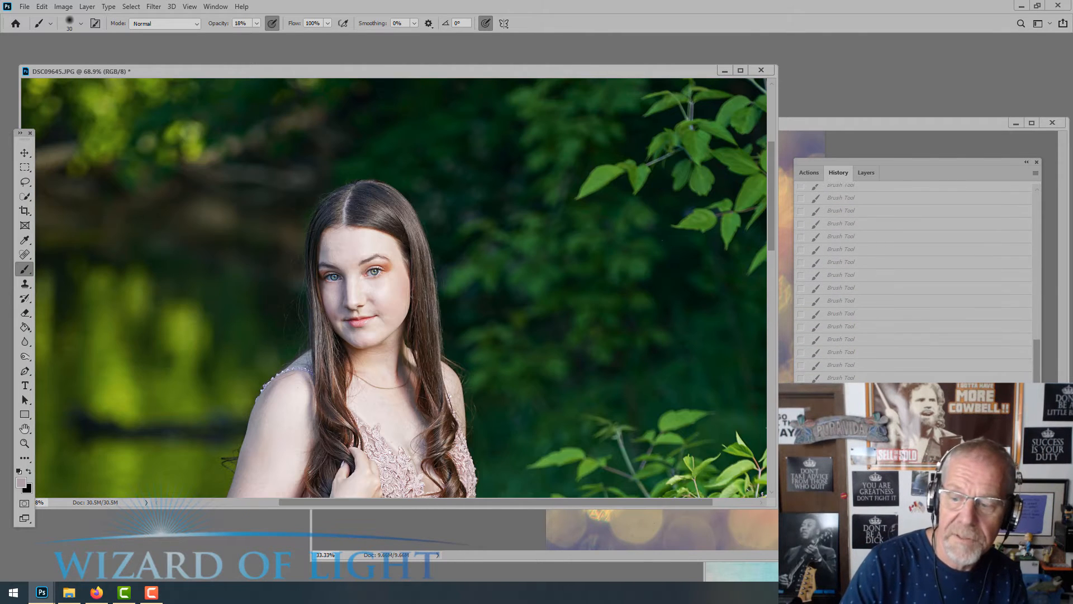
{"action": "scroll", "coordinate": [428, 380], "scroll_direction": "up", "scroll_amount": 3}
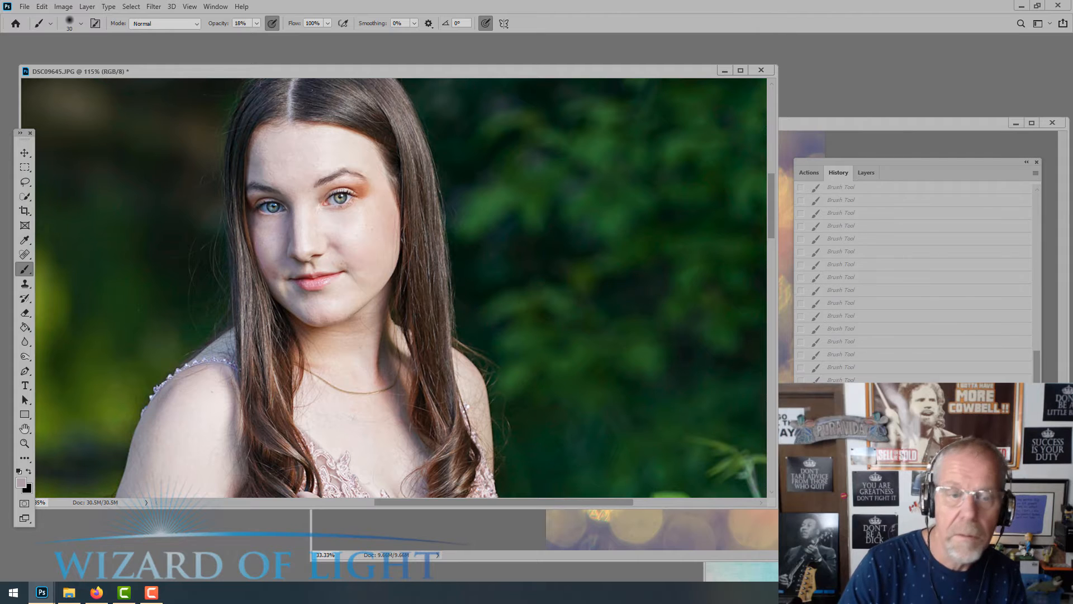
{"action": "left_click", "coordinate": [892, 475]}
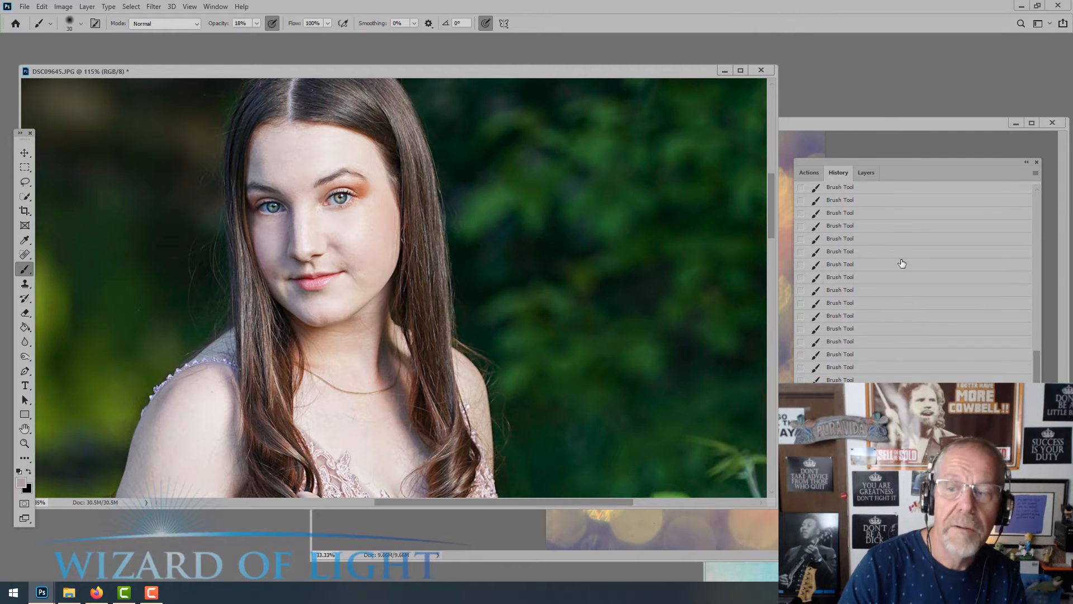
{"action": "left_click", "coordinate": [904, 218]}
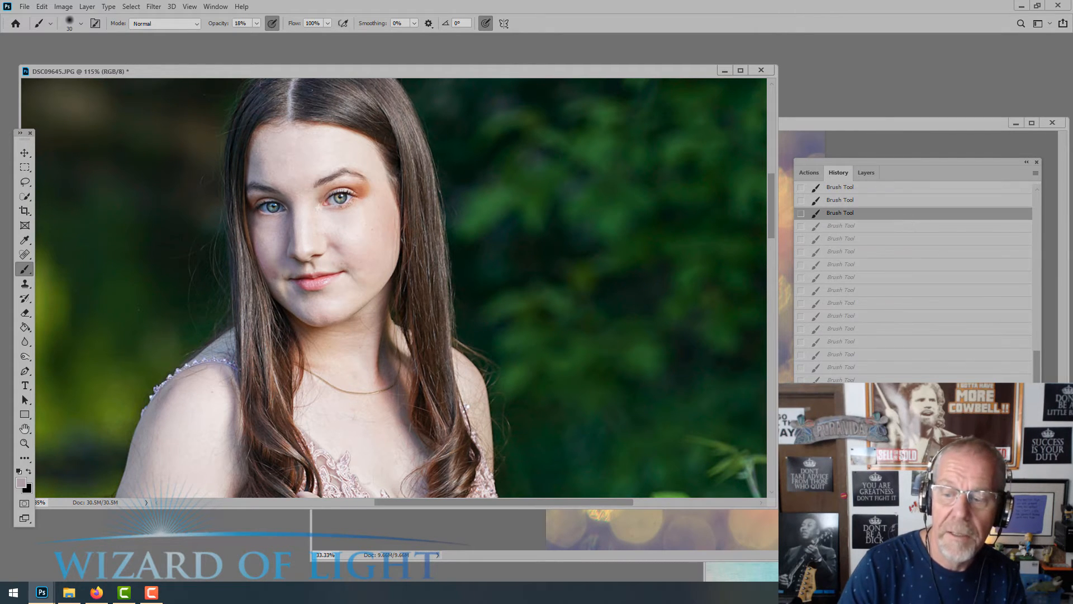
{"action": "left_click", "coordinate": [893, 475]}
{"action": "scroll", "coordinate": [601, 374], "scroll_direction": "down", "scroll_amount": 4}
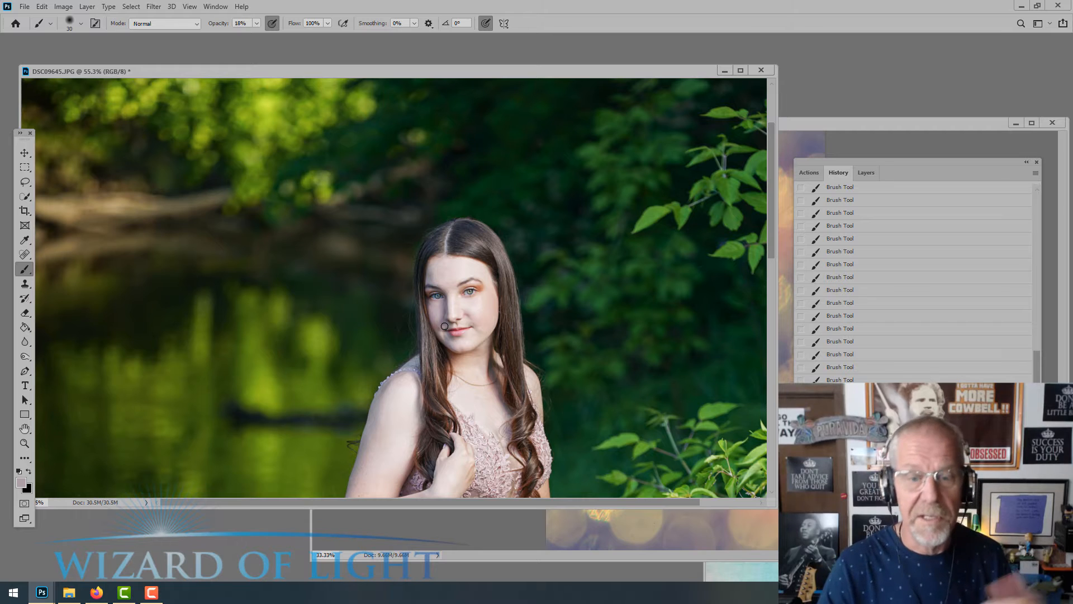
Select the entire image, shift it to the right with the Move tool to place the subject further off-centre, and deselect it.
{"action": "scroll", "coordinate": [445, 327], "scroll_direction": "down", "scroll_amount": 6}
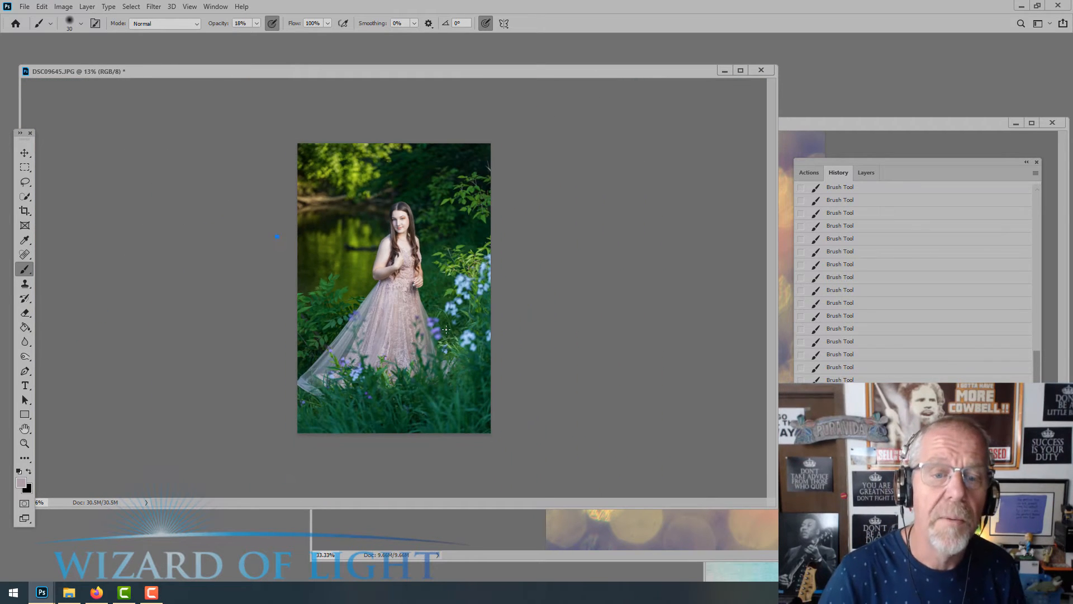
{"action": "scroll", "coordinate": [445, 329], "scroll_direction": "up", "scroll_amount": 2}
{"action": "scroll", "coordinate": [448, 229], "scroll_direction": "down", "scroll_amount": 3}
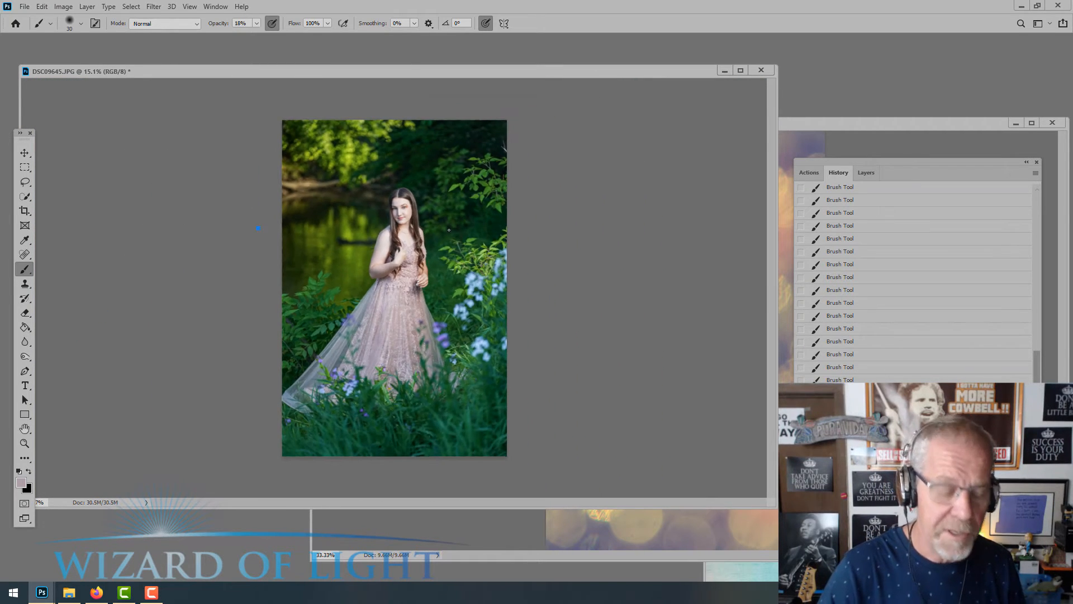
{"action": "key", "text": "ctrl+a"}
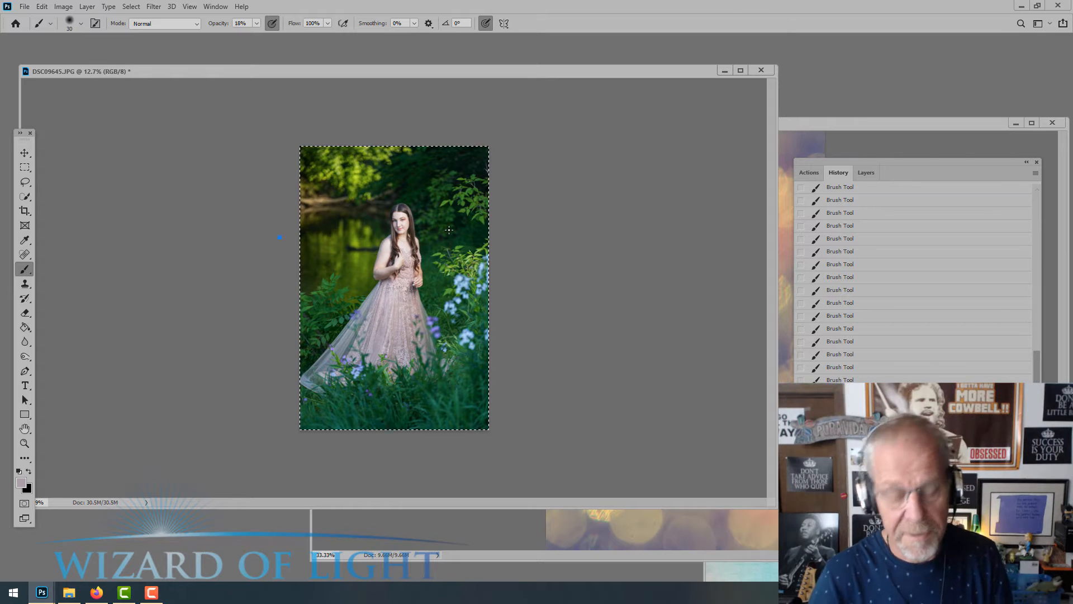
{"action": "left_click", "coordinate": [27, 154]}
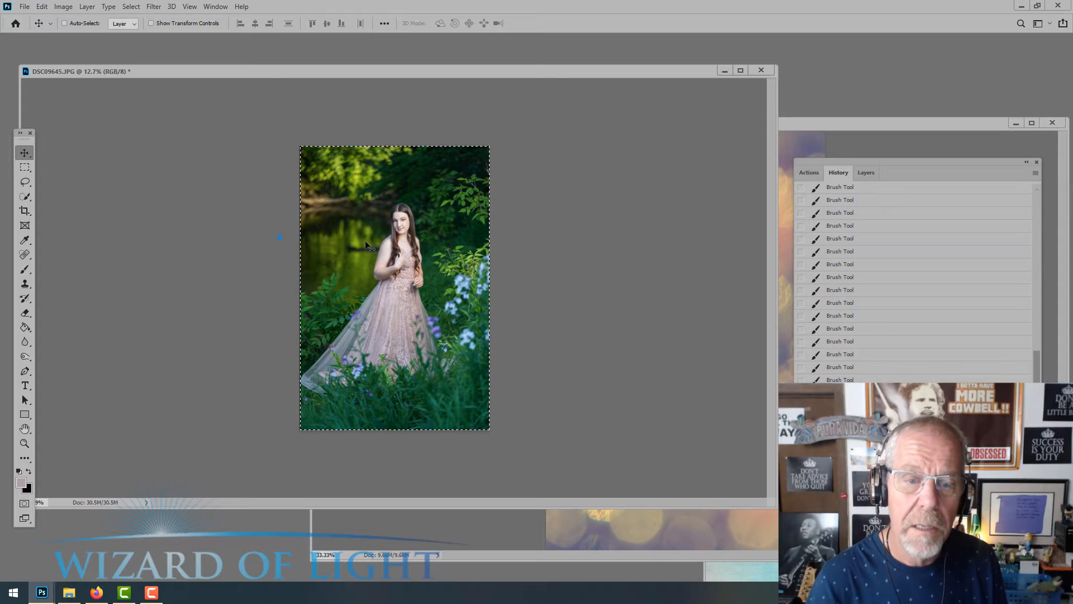
{"action": "key", "text": "shift+Right"}
{"action": "key", "text": "shift+Right"}
{"action": "key", "text": "shift+Right"}
{"action": "key", "text": "shift+Right"}
{"action": "key", "text": "shift+Right"}
{"action": "key", "text": "shift+Right"}
{"action": "key", "text": "shift+Right"}
{"action": "key", "text": "shift+Right"}
{"action": "key", "text": "shift+Right"}
{"action": "key", "text": "shift+Right"}
{"action": "key", "text": "shift+Right"}
{"action": "key", "text": "shift+Right"}
{"action": "key", "text": "shift+Right"}
{"action": "key", "text": "shift+Right"}
{"action": "key", "text": "shift+Right"}
{"action": "key", "text": "shift+Right"}
{"action": "key", "text": "shift+Right"}
{"action": "key", "text": "shift+Right"}
{"action": "key", "text": "shift+Right"}
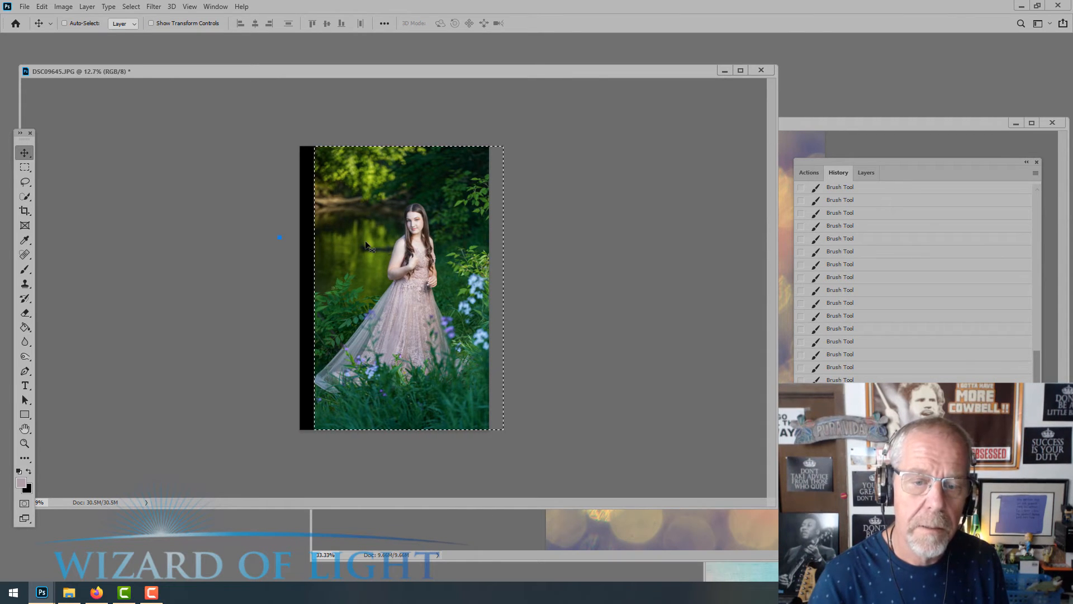
{"action": "key", "text": "shift+Left"}
{"action": "key", "text": "shift+Left"}
{"action": "key", "text": "shift+Left"}
{"action": "key", "text": "shift+Left"}
{"action": "key", "text": "shift+Left"}
{"action": "key", "text": "shift+Left"}
{"action": "key", "text": "shift+Left"}
{"action": "key", "text": "shift+Left"}
{"action": "key", "text": "shift+Left"}
{"action": "key", "text": "shift+Left"}
{"action": "key", "text": "shift+Left"}
{"action": "key", "text": "shift+Left"}
{"action": "key", "text": "shift+Left"}
{"action": "key", "text": "shift+Left"}
{"action": "key", "text": "shift+Right"}
{"action": "key", "text": "shift+Right"}
{"action": "key", "text": "shift+Right"}
{"action": "key", "text": "shift+Right"}
{"action": "key", "text": "shift+Right"}
{"action": "key", "text": "shift+Right"}
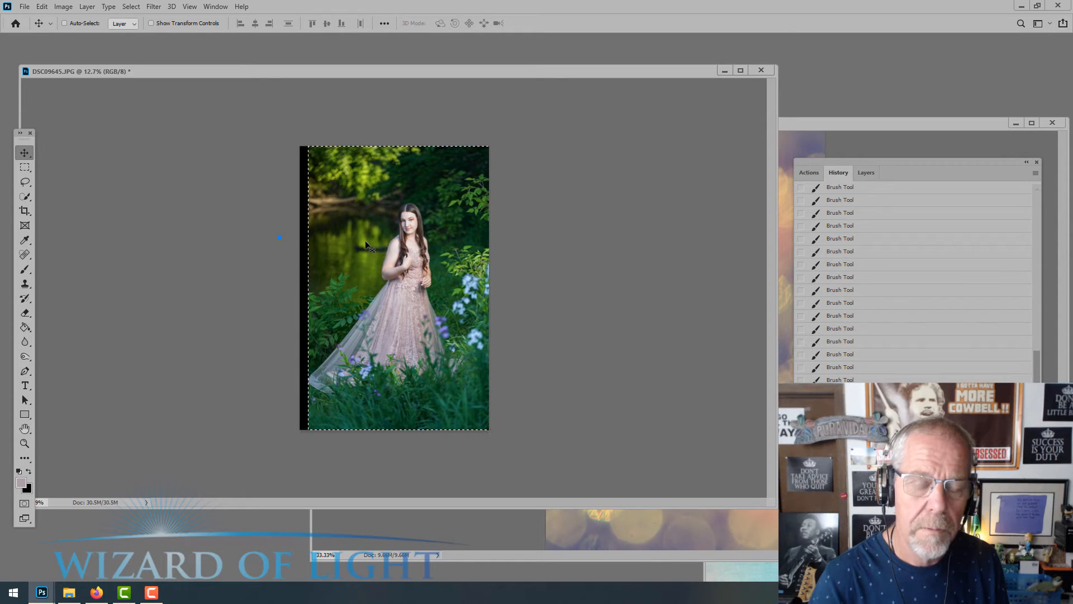
{"action": "key", "text": "shift+Right"}
{"action": "key", "text": "shift+Right"}
{"action": "key", "text": "shift+Right"}
{"action": "key", "text": "shift+Right"}
{"action": "key", "text": "shift+Right"}
{"action": "key", "text": "shift+Right"}
{"action": "key", "text": "shift+Right"}
{"action": "key", "text": "shift+Right"}
{"action": "key", "text": "shift+Right"}
{"action": "key", "text": "shift+Right"}
{"action": "key", "text": "shift+Right"}
{"action": "key", "text": "shift+Right"}
{"action": "key", "text": "shift+Right"}
{"action": "key", "text": "shift+Right"}
{"action": "key", "text": "shift+Right"}
{"action": "key", "text": "shift+Right"}
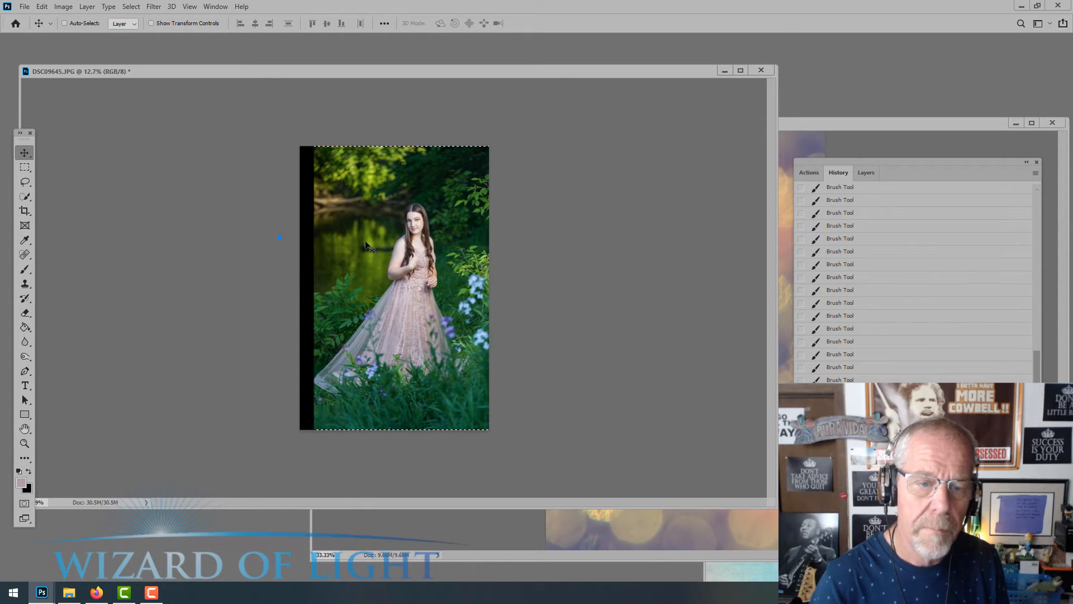
{"action": "key", "text": "ctrl+d"}
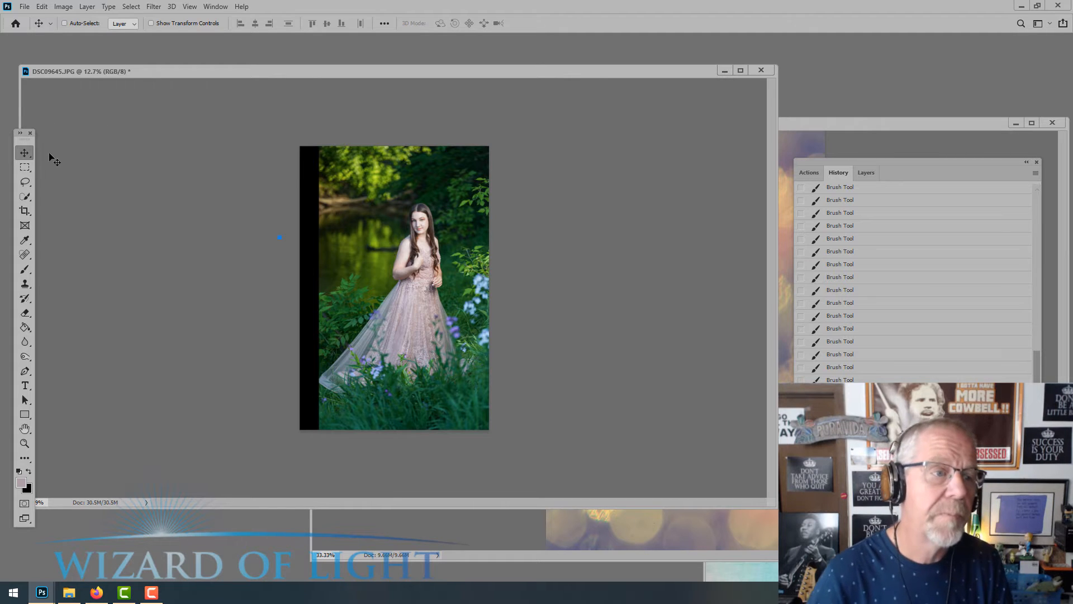
Select the empty black strip along the image's left edge, fill it with Content-Aware at 100% opacity, and deselect.
{"action": "left_click", "coordinate": [25, 167]}
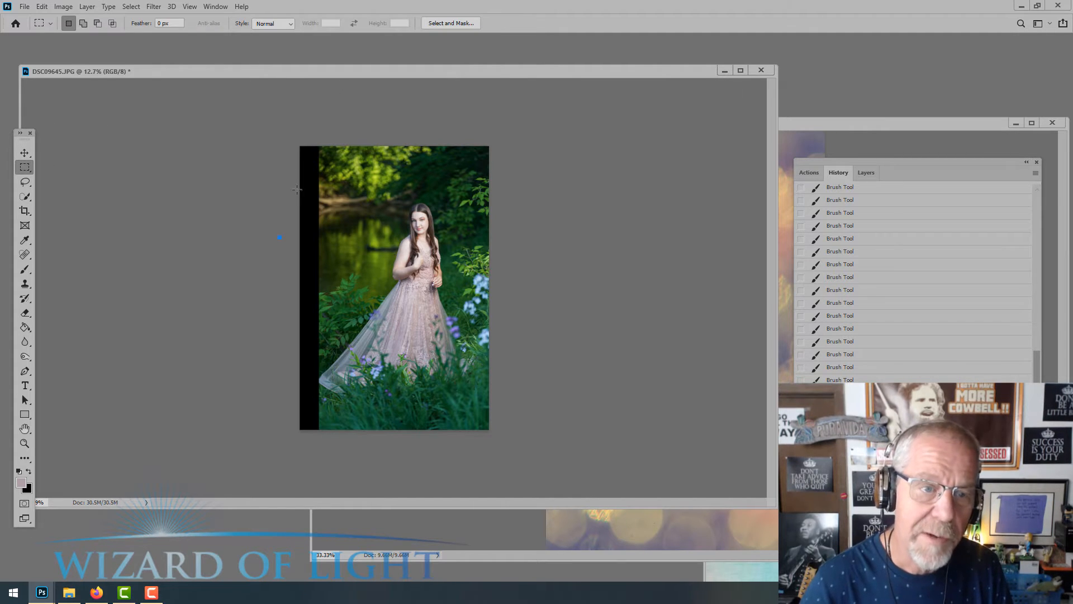
{"action": "left_click_drag", "start_coordinate": [298, 143], "coordinate": [322, 508]}
{"action": "right_click", "coordinate": [310, 339]}
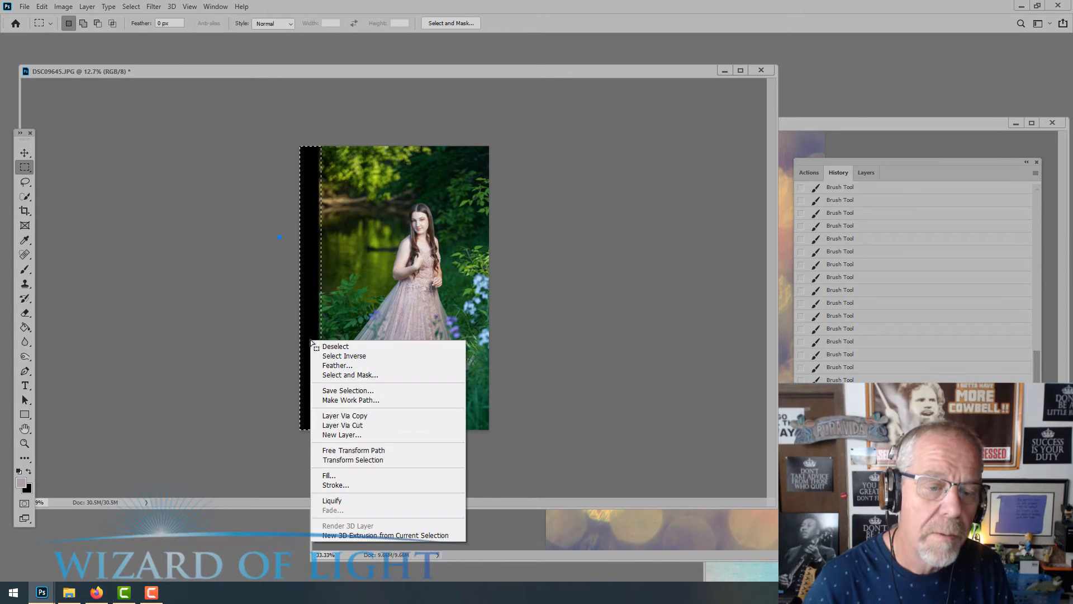
{"action": "left_click", "coordinate": [343, 475]}
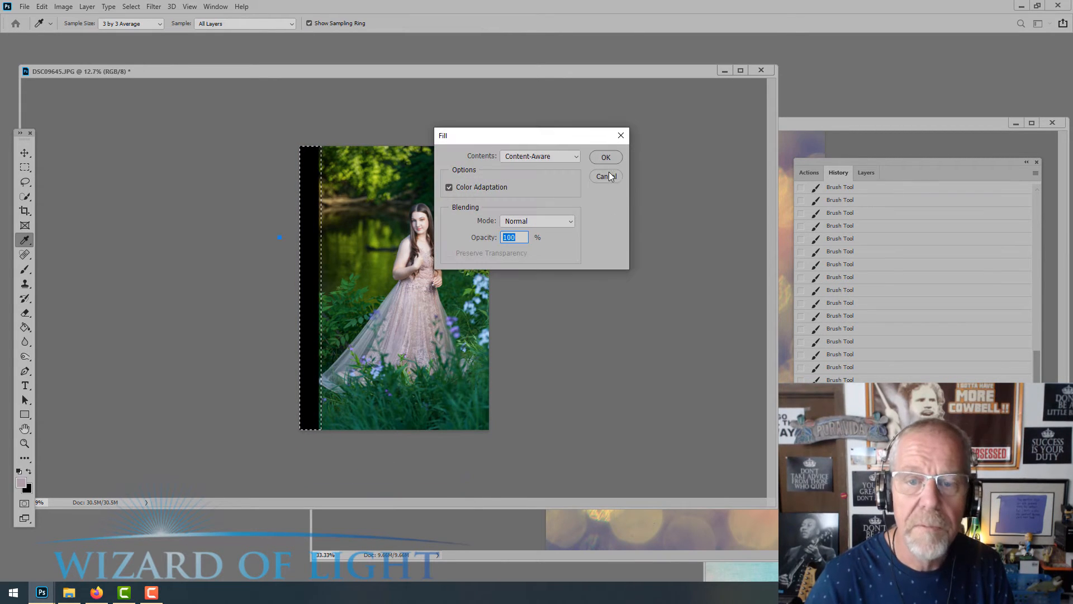
{"action": "left_click", "coordinate": [605, 157]}
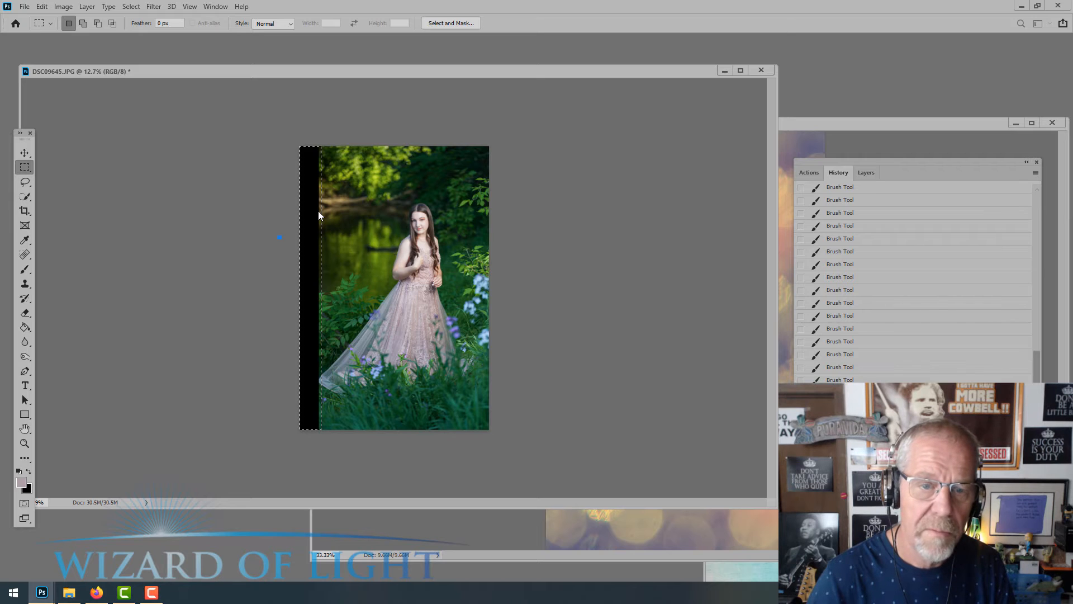
{"action": "key", "text": "ctrl+d"}
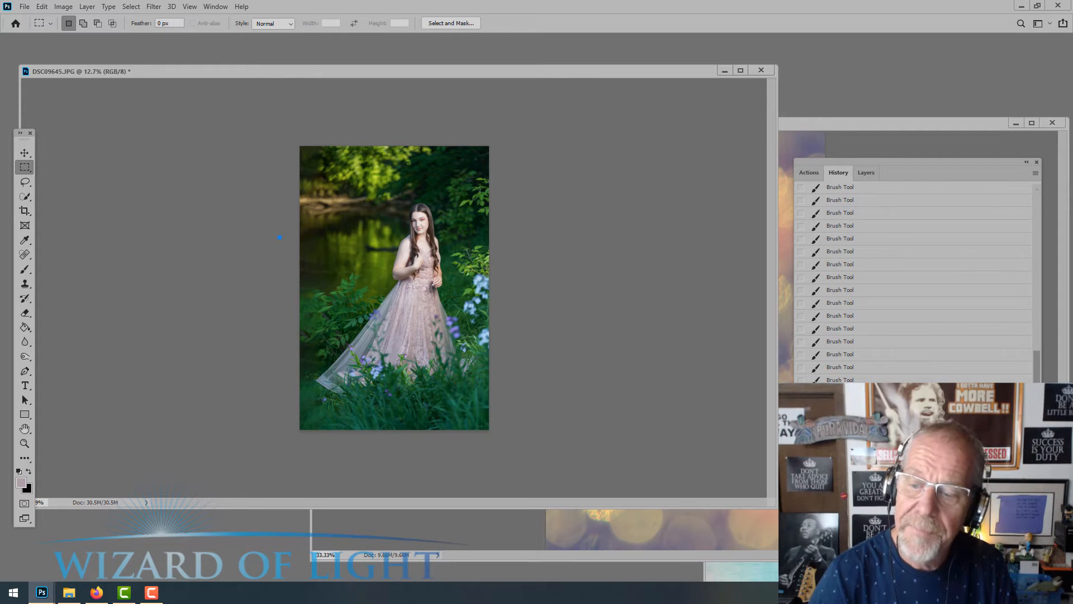
Compare the portrait before and after the recomposition, keep the shifted version, and inspect the dress, face and full image.
{"action": "key", "text": "ctrl+z"}
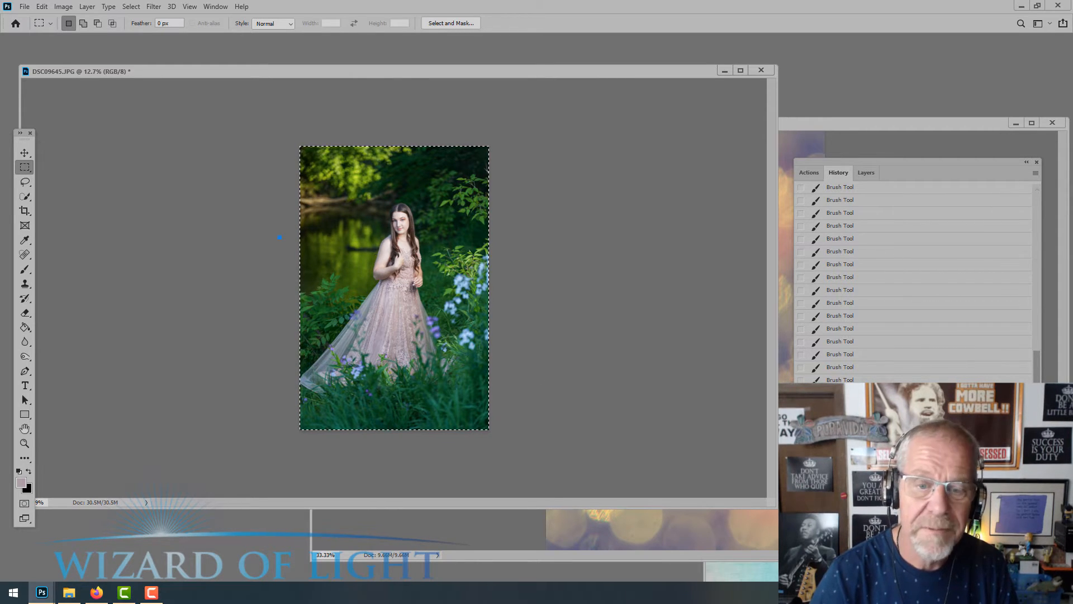
{"action": "key", "text": "ctrl+shift+z"}
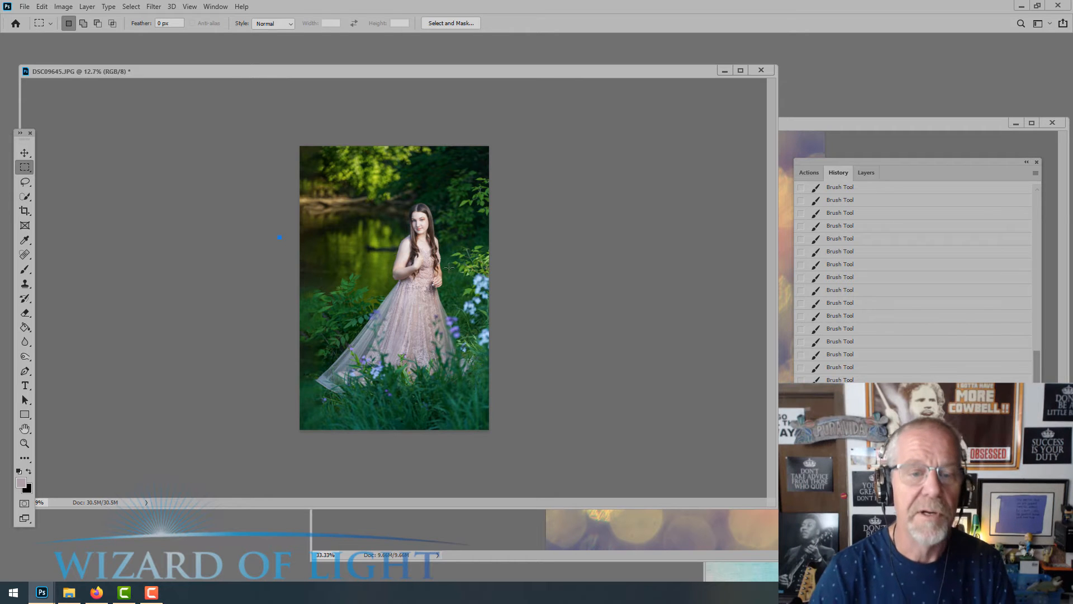
{"action": "scroll", "coordinate": [437, 296], "scroll_direction": "up", "scroll_amount": 8}
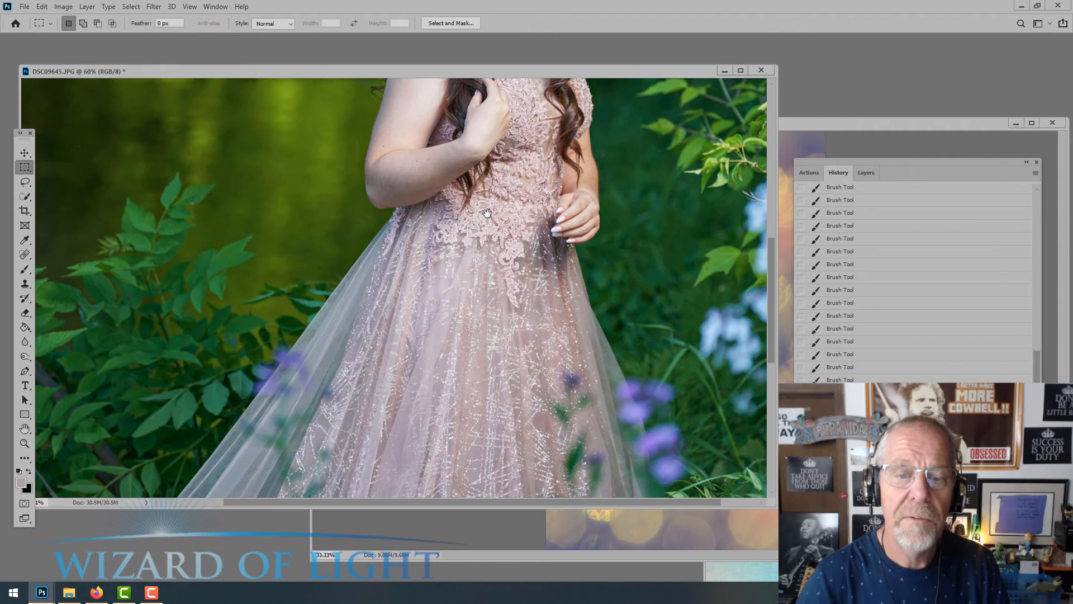
{"action": "left_click_drag", "start_coordinate": [331, 211], "coordinate": [283, 428]}
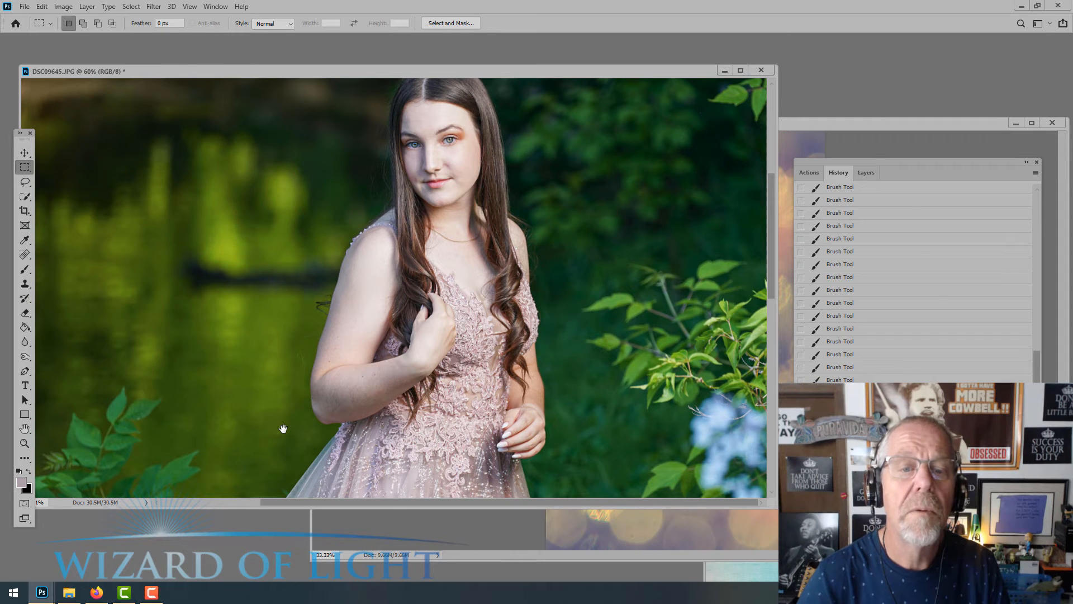
{"action": "scroll", "coordinate": [346, 354], "scroll_direction": "down", "scroll_amount": 8}
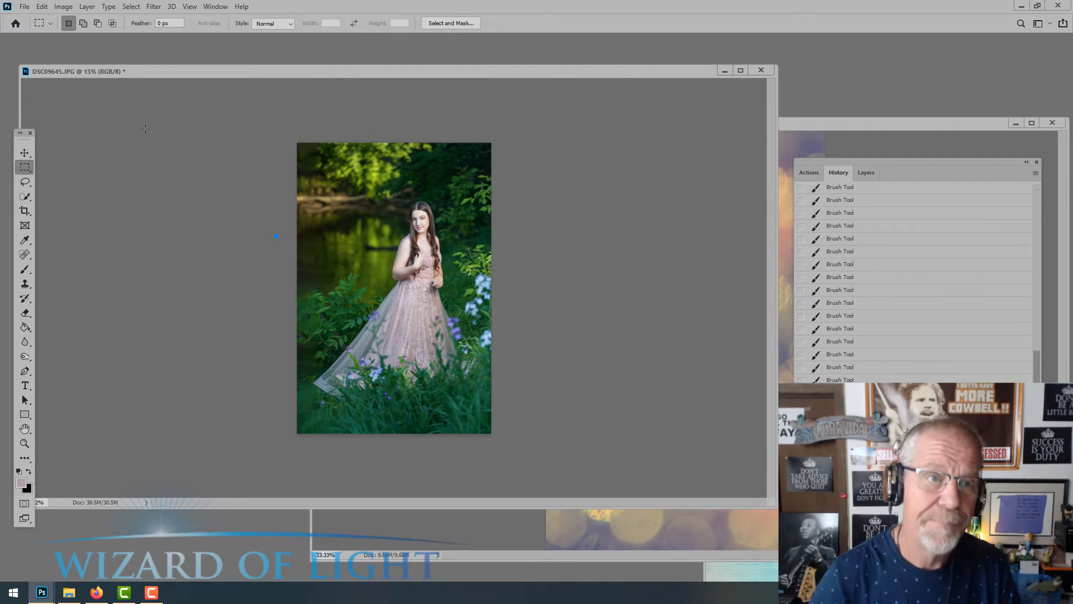
Open the portrait in the Topaz Adjust 5 filter and preview the Detail - Strong preset from the Vibrant Collection.
{"action": "left_click", "coordinate": [154, 6]}
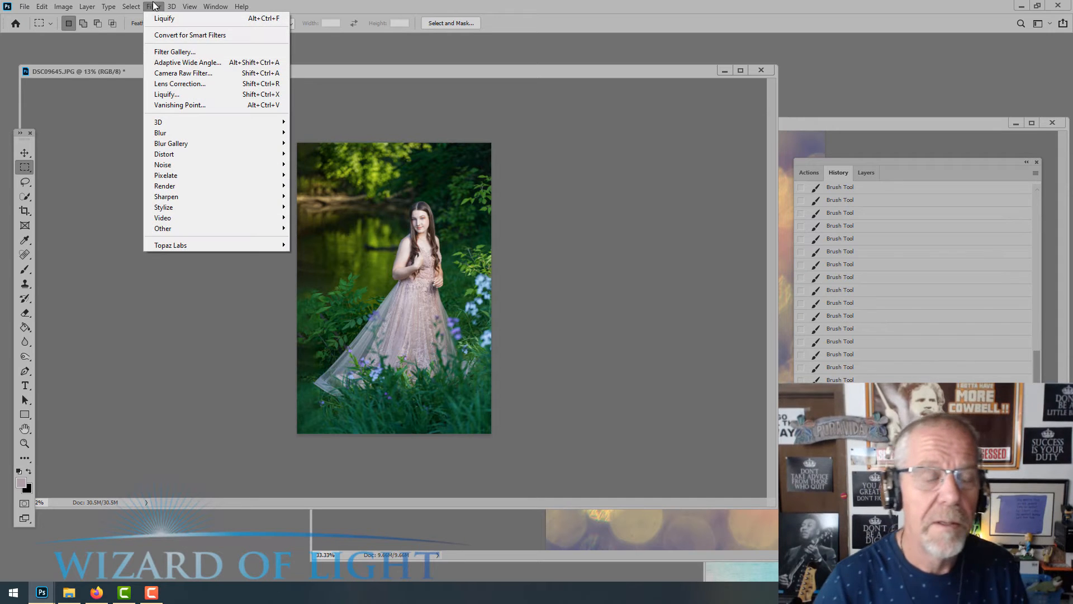
{"action": "mouse_move", "coordinate": [228, 246]}
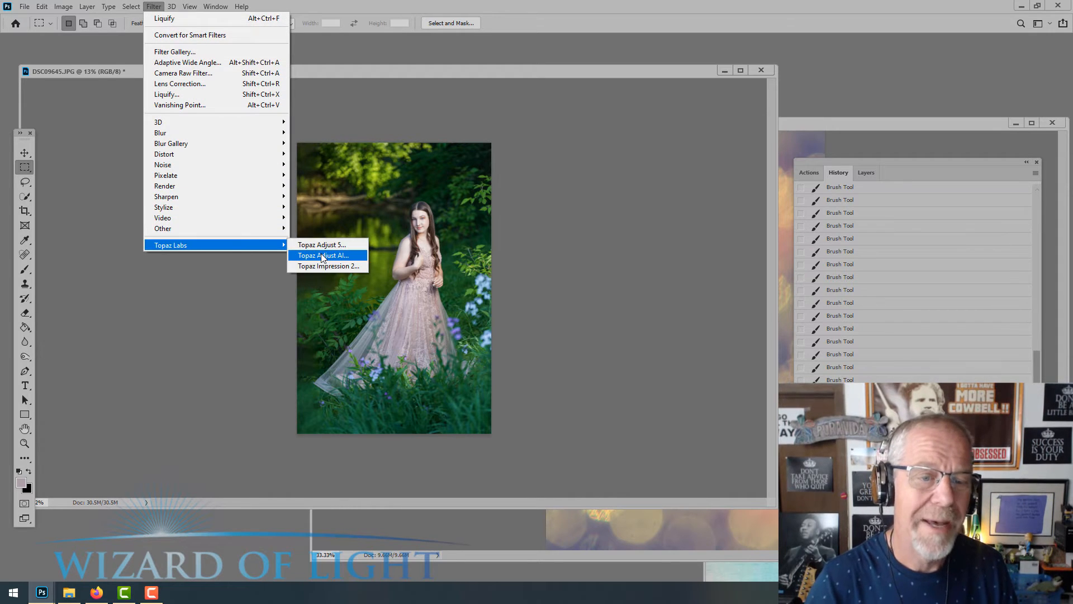
{"action": "left_click", "coordinate": [360, 244]}
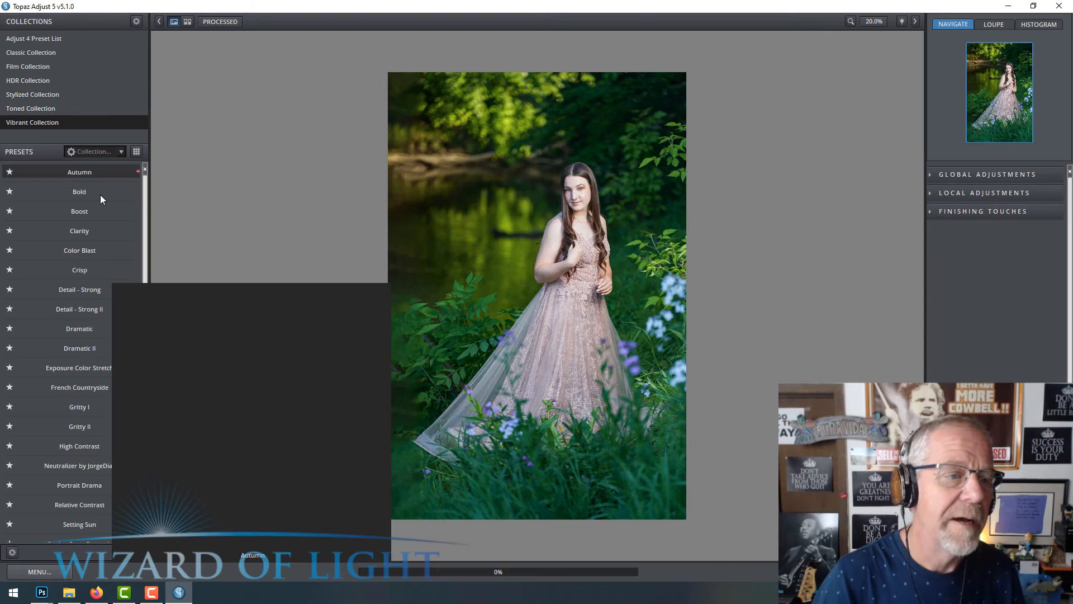
{"action": "left_click", "coordinate": [96, 288]}
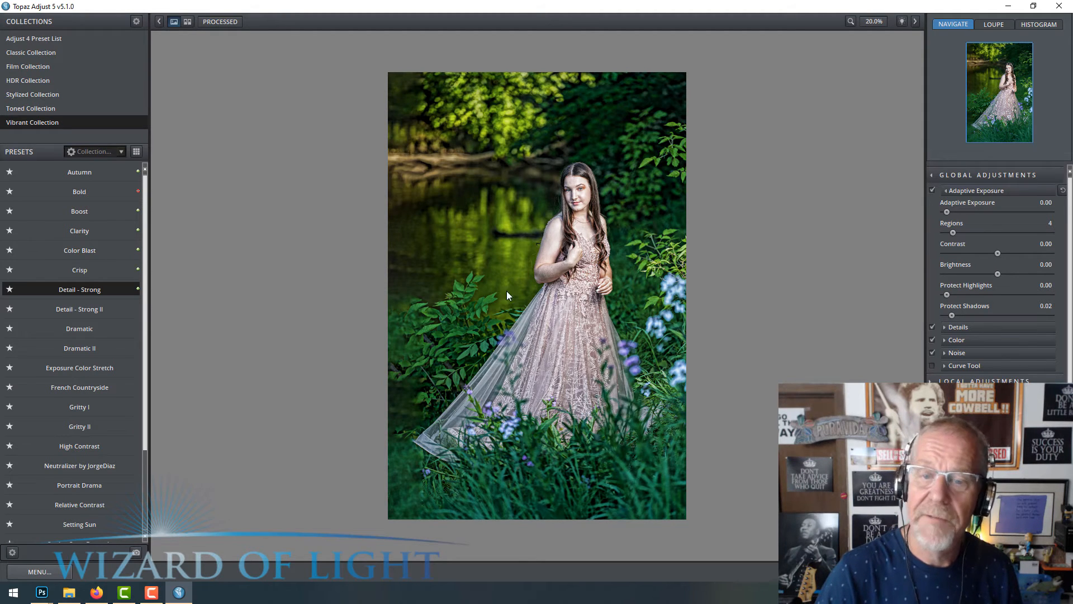
{"action": "mouse_move", "coordinate": [130, 292]}
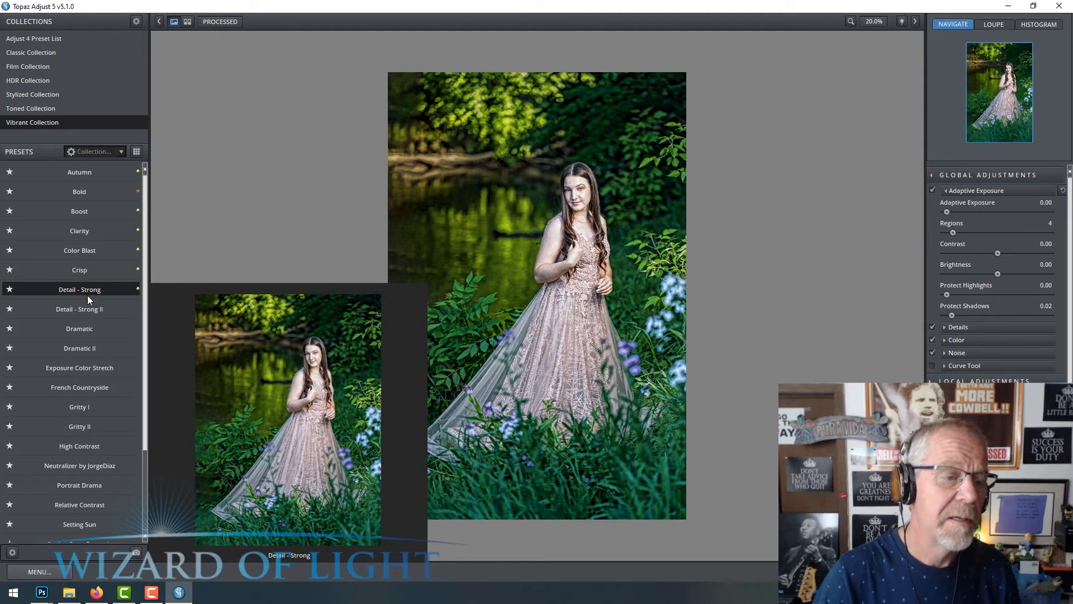
Preview the French Countryside and Gritty I presets from the Vibrant Collection and the Vintage preset from the Toned Collection.
{"action": "left_click", "coordinate": [83, 389]}
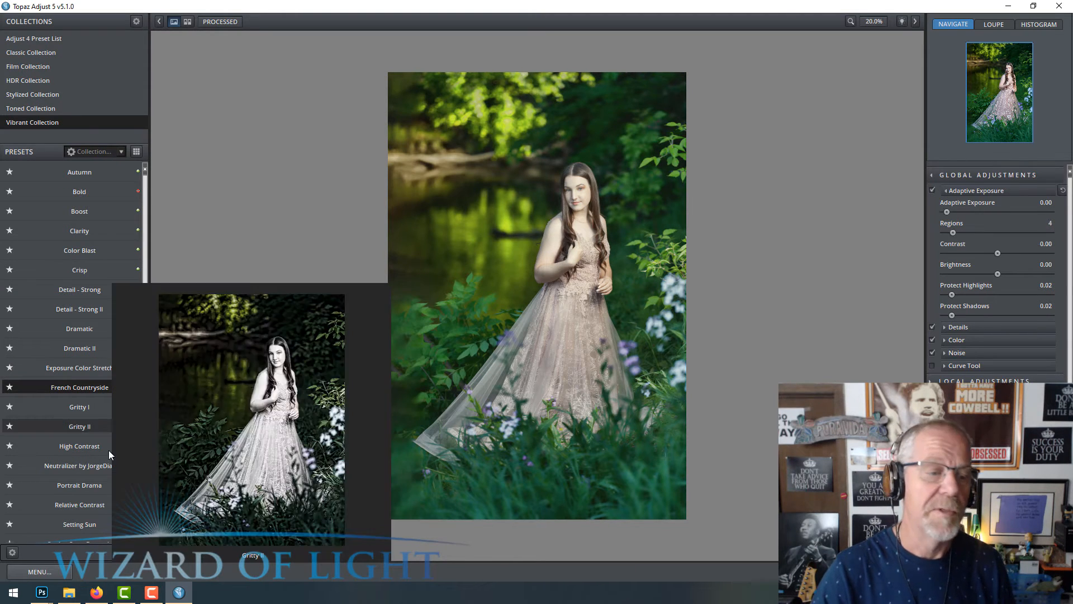
{"action": "left_click", "coordinate": [93, 412]}
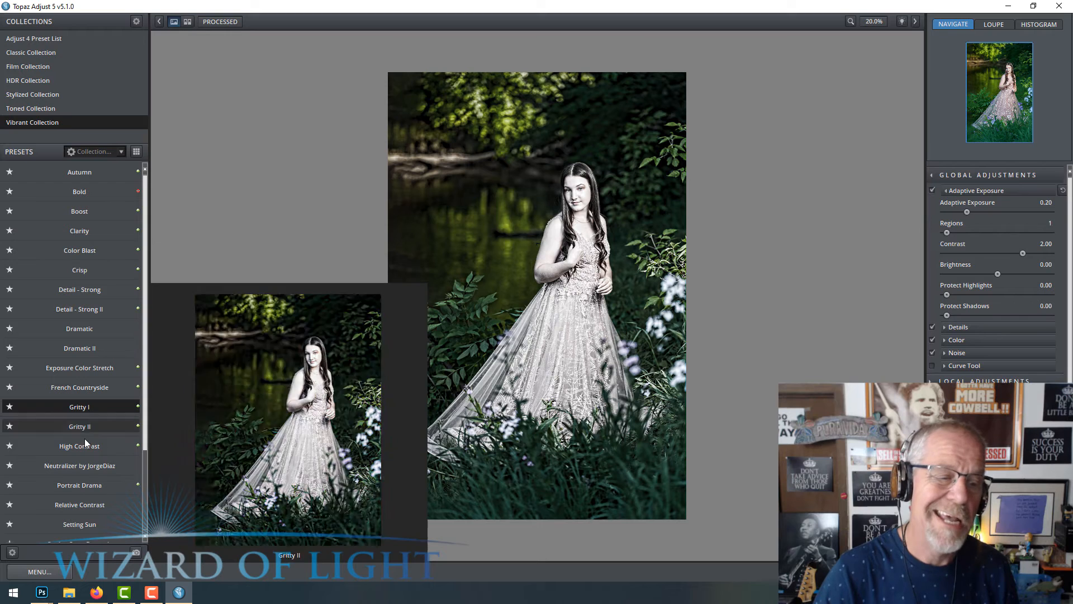
{"action": "left_click", "coordinate": [41, 111]}
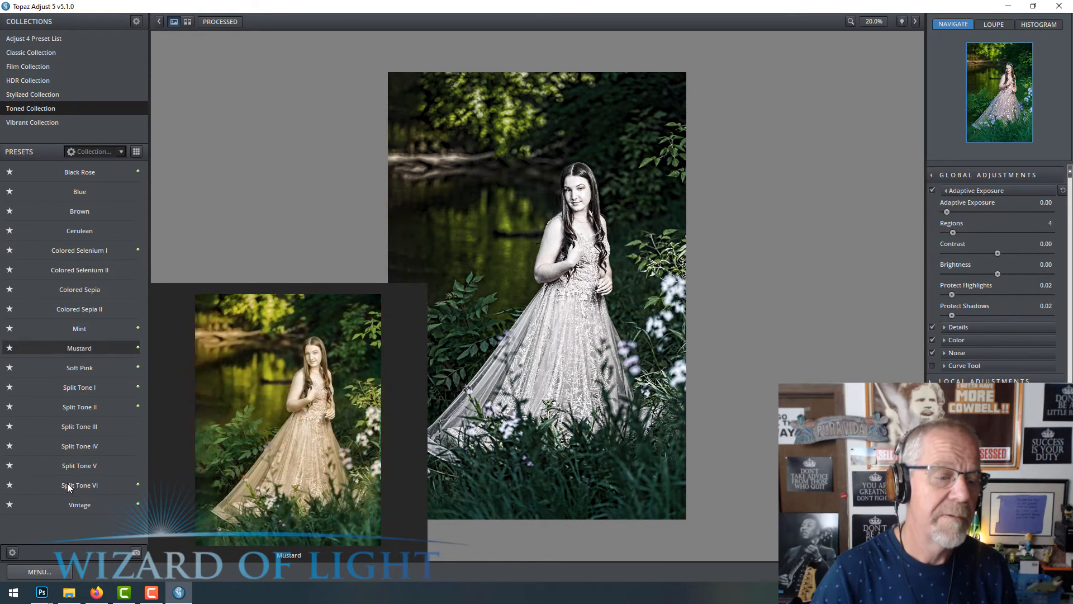
{"action": "left_click", "coordinate": [80, 505]}
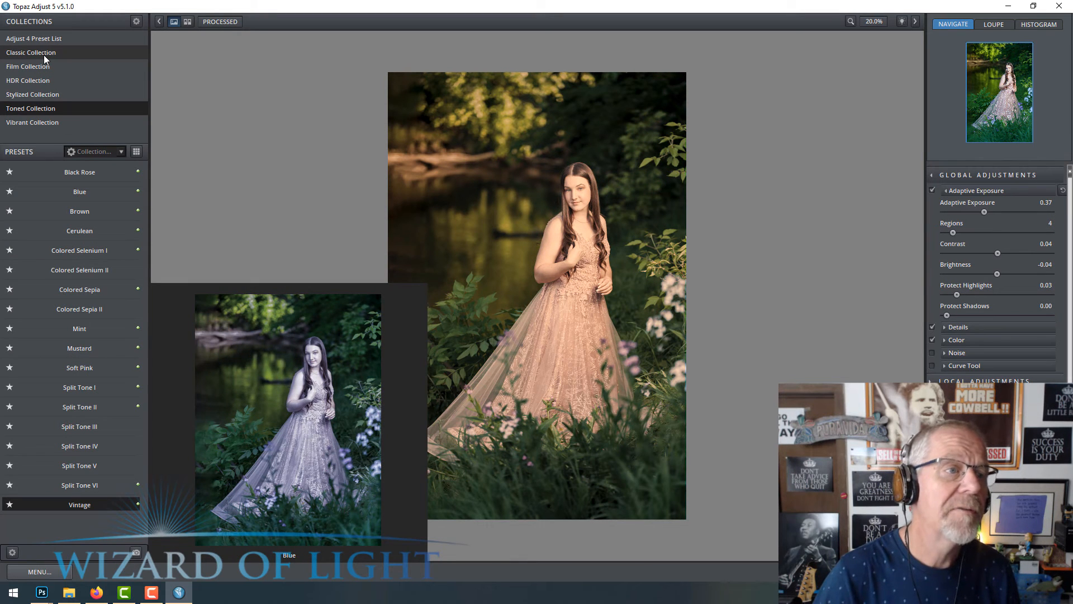
Preview Detail - Light and Brilliant Warm from the Classic Collection, apply the Photo Pop preset to the portrait, and inspect the result.
{"action": "left_click", "coordinate": [44, 55]}
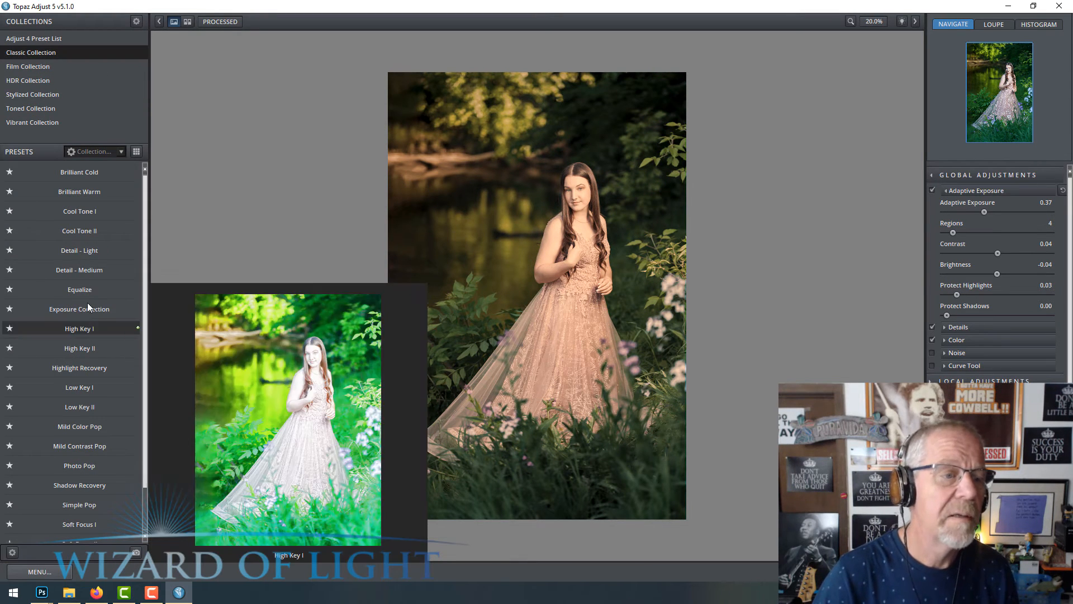
{"action": "left_click", "coordinate": [81, 254]}
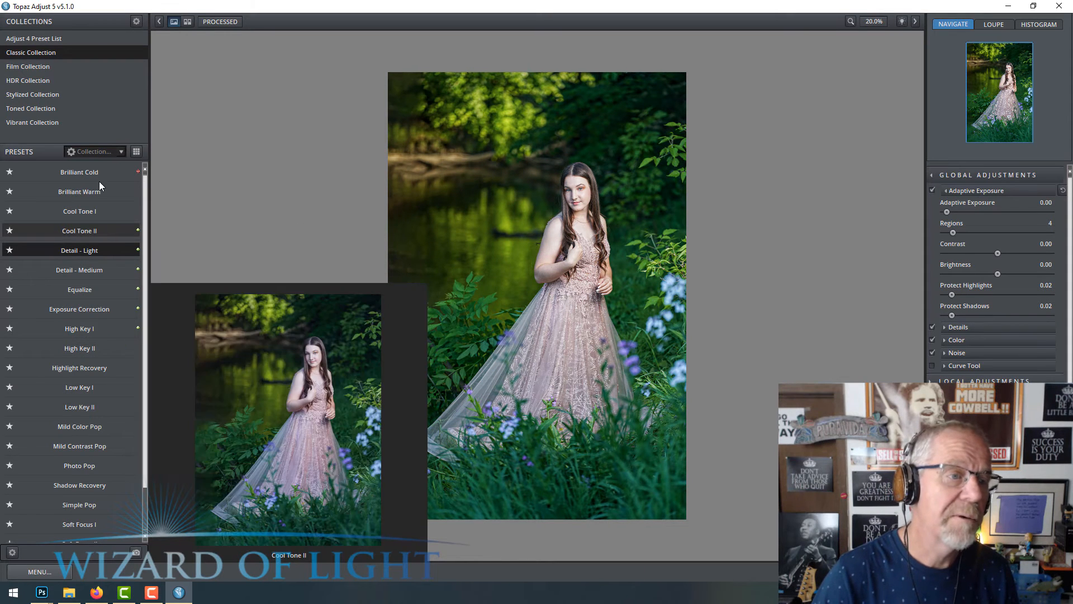
{"action": "left_click", "coordinate": [94, 191]}
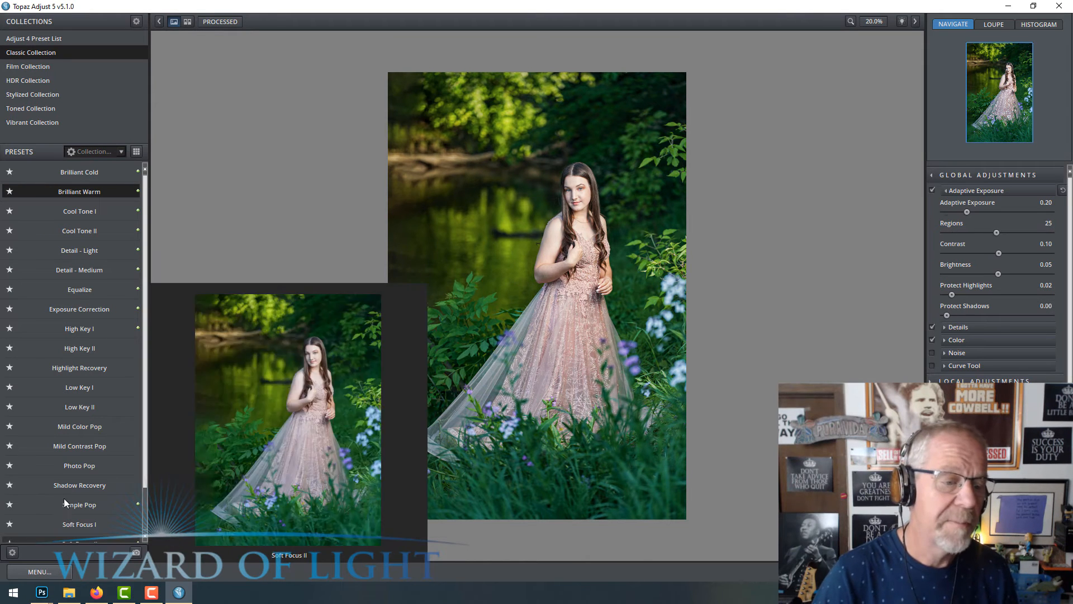
{"action": "left_click", "coordinate": [81, 465]}
{"action": "left_click", "coordinate": [524, 275]}
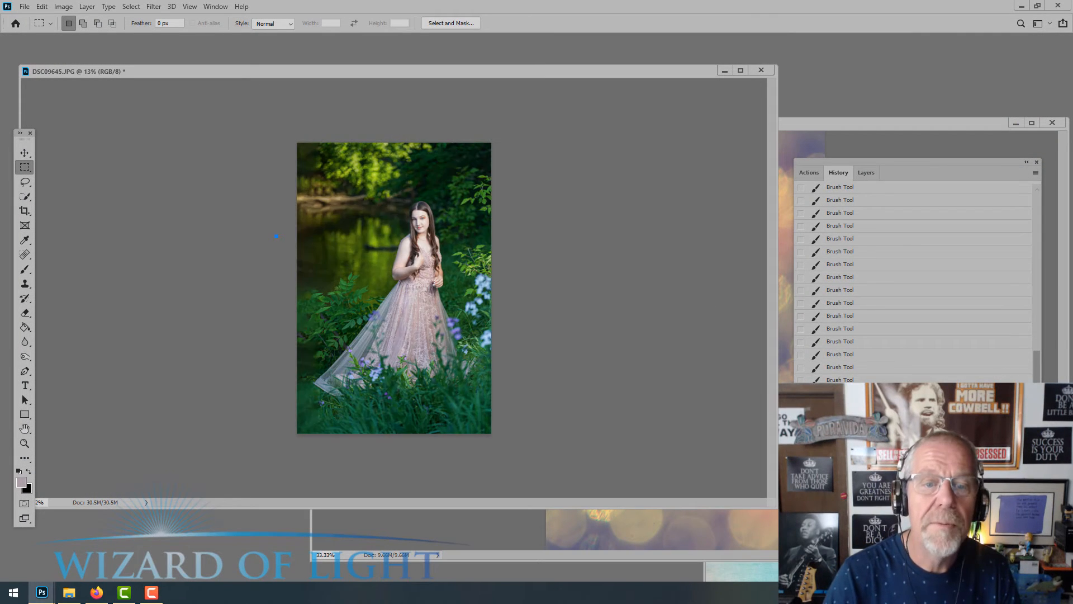
{"action": "scroll", "coordinate": [506, 295], "scroll_direction": "up", "scroll_amount": 3}
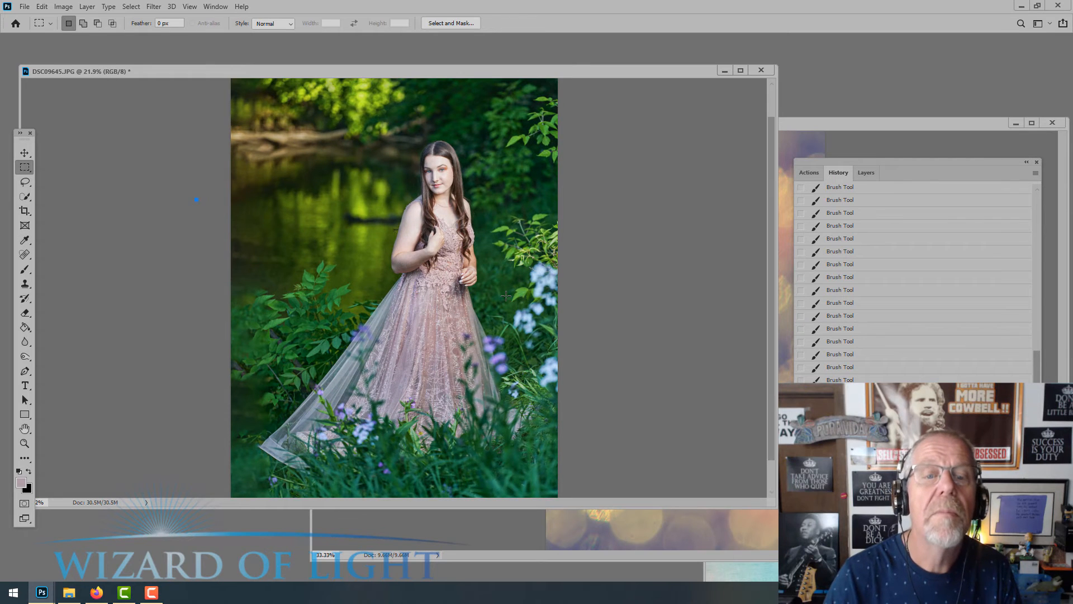
{"action": "scroll", "coordinate": [506, 295], "scroll_direction": "down", "scroll_amount": 3}
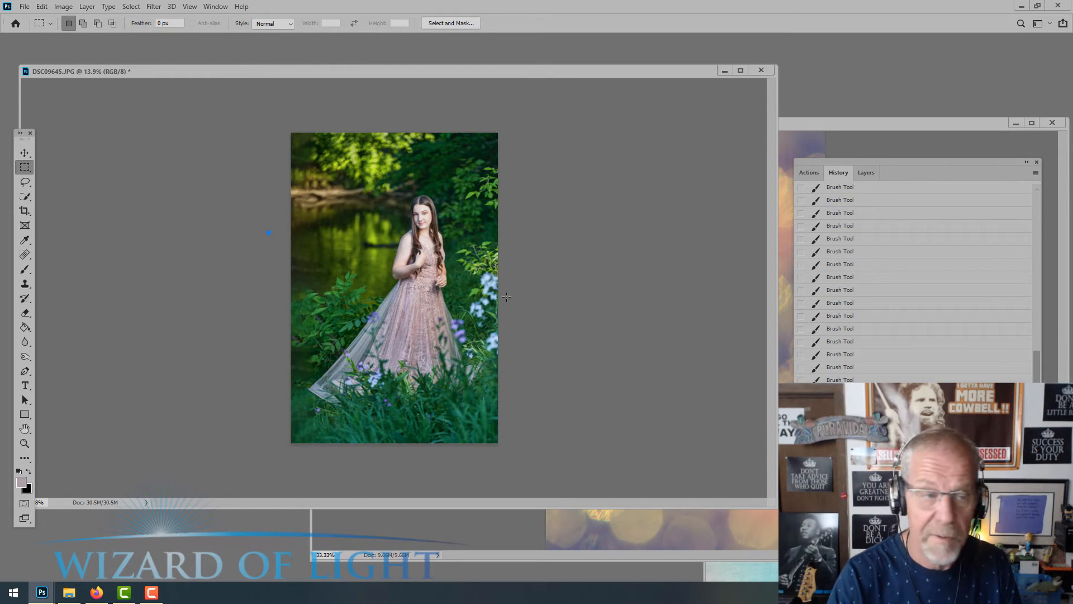
Delete the first Brightness/Contrast adjustment layer and add a new one that darkens the whole image.
{"action": "key", "text": "b"}
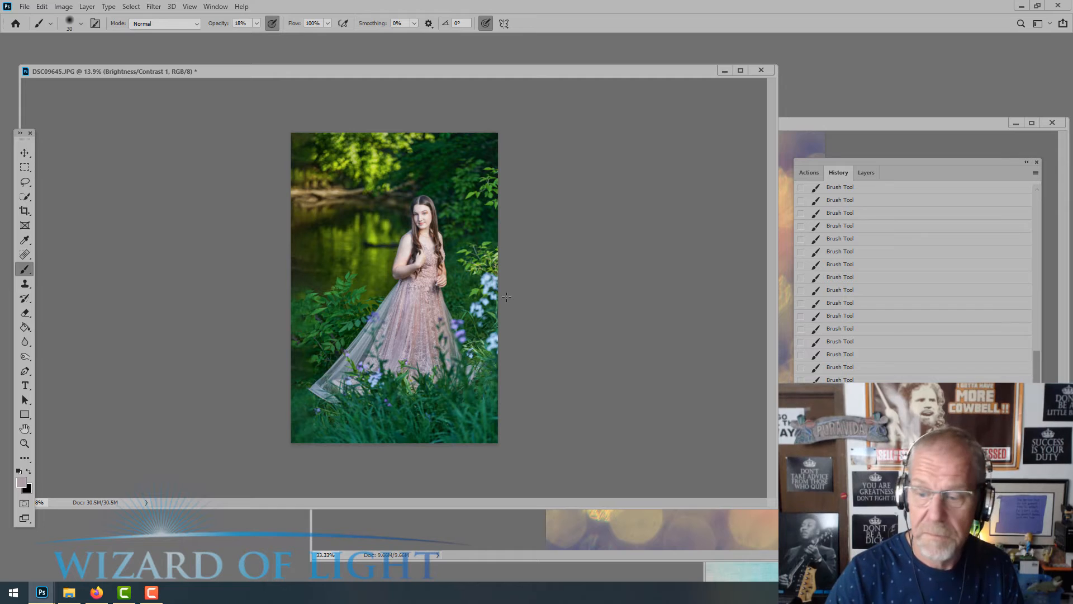
{"action": "left_click", "coordinate": [867, 173]}
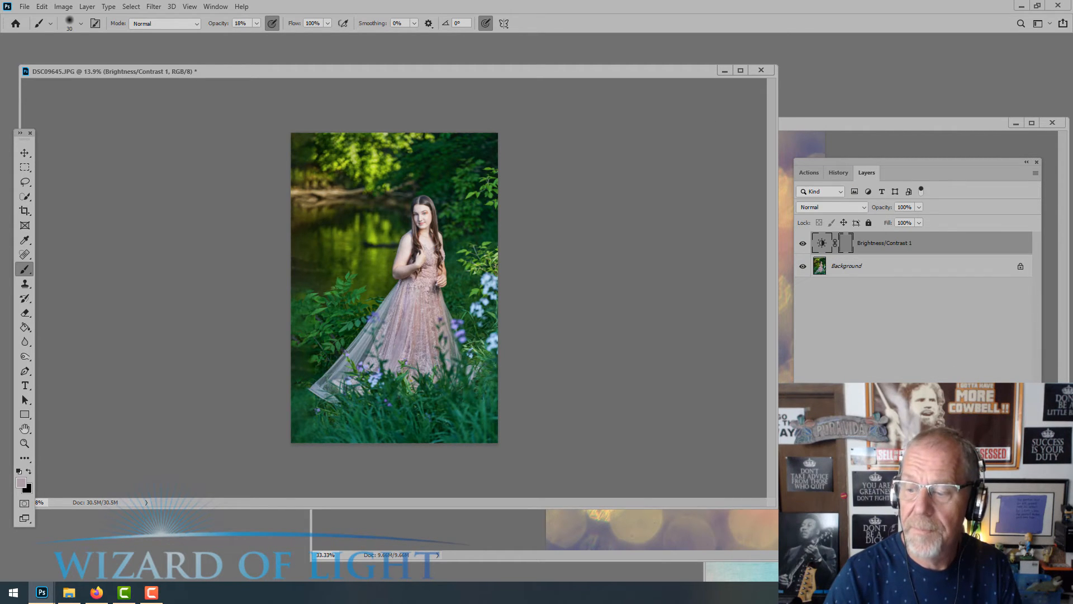
{"action": "key", "text": "Delete"}
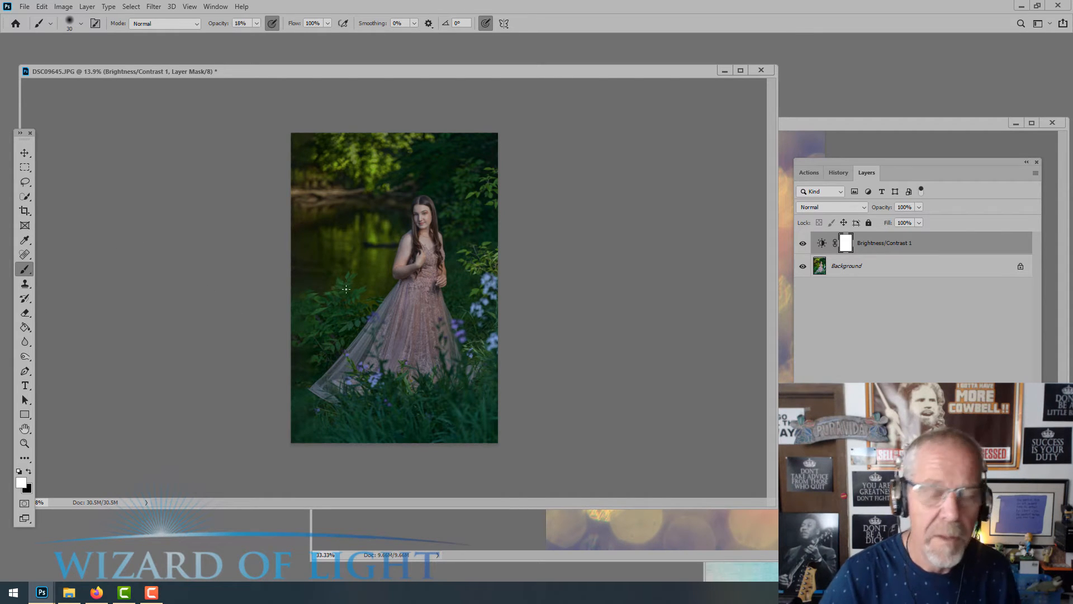
Paint black on the Brightness/Contrast layer mask over the subject and dress with a 1600 px brush at 18% opacity.
{"action": "key", "text": "bracketright"}
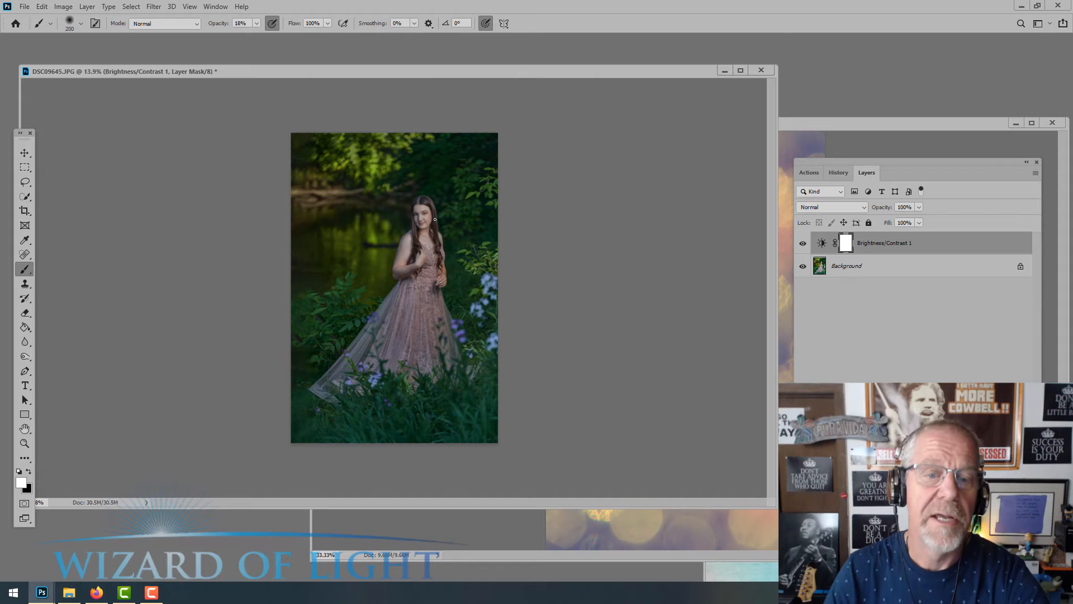
{"action": "key", "text": "bracketright"}
{"action": "key", "text": "bracketright"}
{"action": "key", "text": "bracketright"}
{"action": "key", "text": "bracketright"}
{"action": "key", "text": "bracketright"}
{"action": "key", "text": "bracketright"}
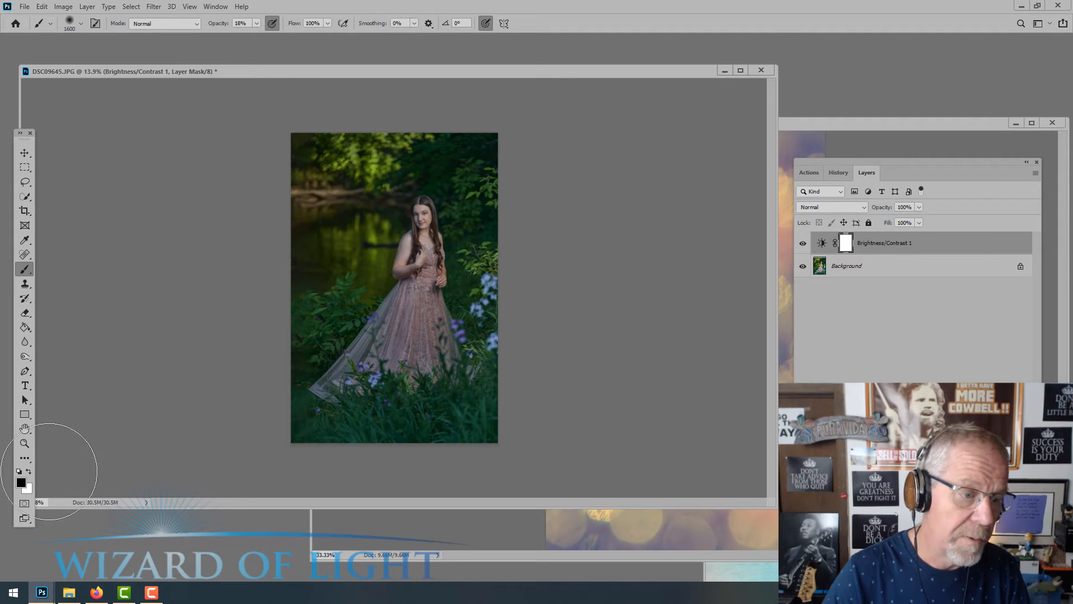
{"action": "key", "text": "x"}
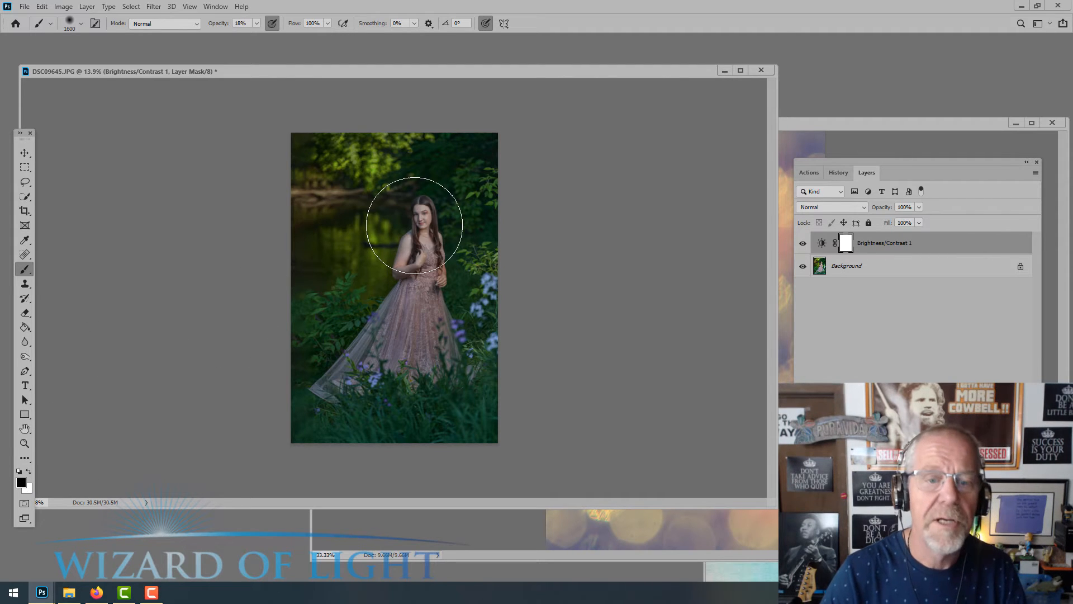
{"action": "left_click", "coordinate": [413, 228]}
{"action": "left_click_drag", "start_coordinate": [413, 259], "coordinate": [411, 335]}
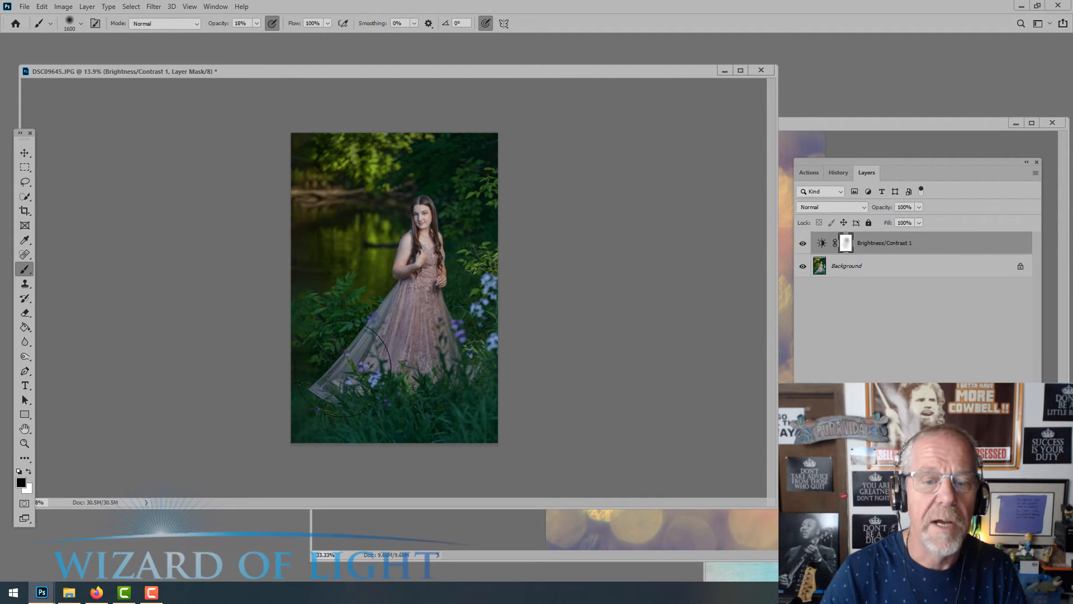
Raise the brush opacity to 80%, vary the brush size up to 1900 px, and mask the darkening off the subject more strongly.
{"action": "left_click", "coordinate": [257, 24]}
{"action": "left_click_drag", "start_coordinate": [284, 38], "coordinate": [291, 39]}
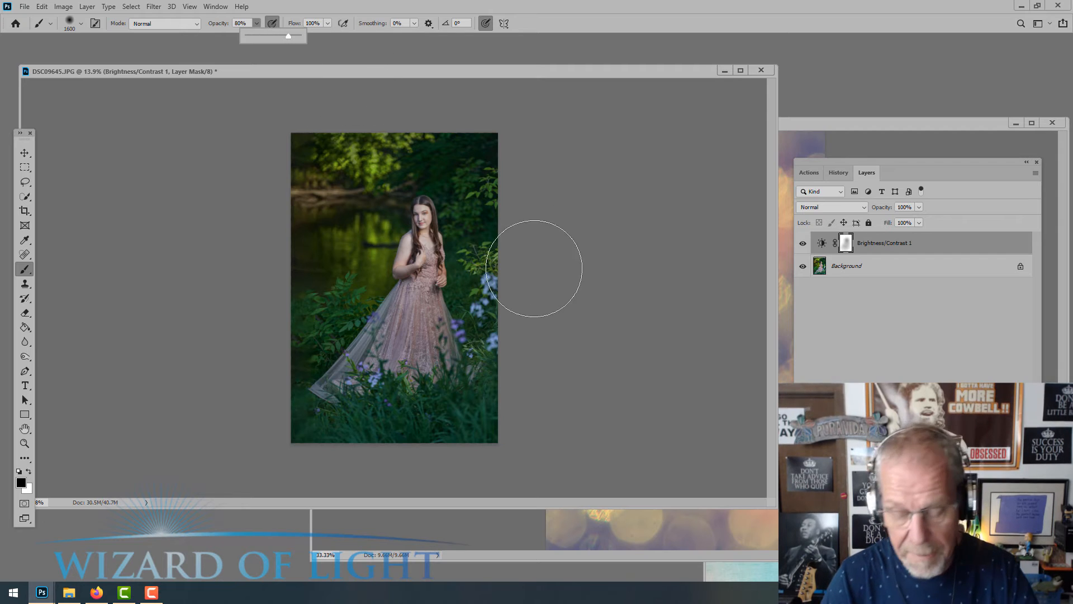
{"action": "key", "text": "bracketleft"}
{"action": "key", "text": "bracketleft"}
{"action": "key", "text": "bracketleft"}
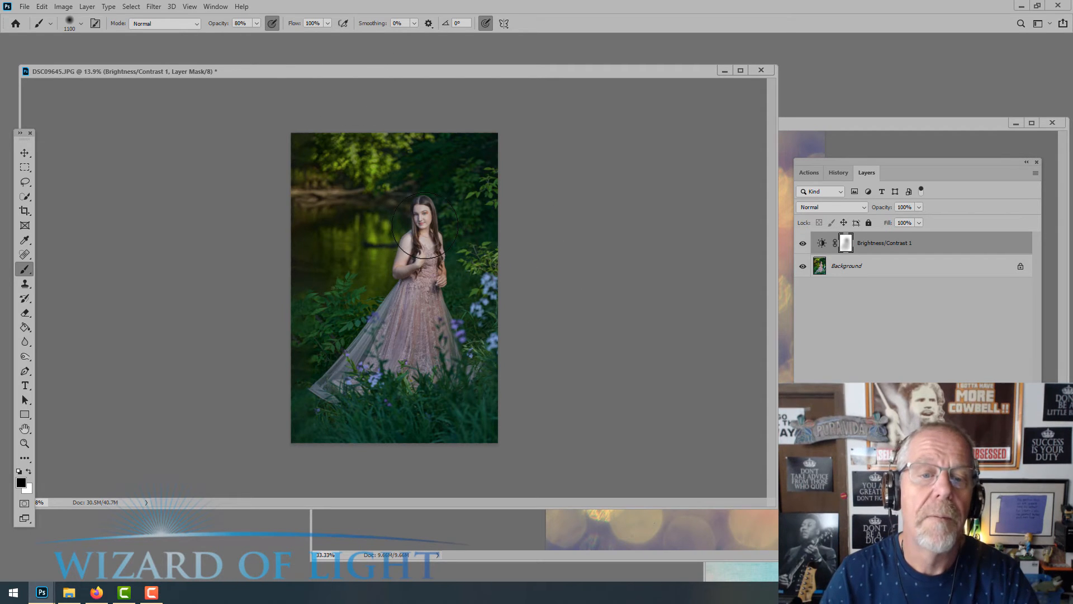
{"action": "key", "text": "bracketleft"}
{"action": "key", "text": "bracketleft"}
{"action": "key", "text": "bracketright"}
{"action": "key", "text": "bracketright"}
{"action": "key", "text": "bracketright"}
{"action": "key", "text": "bracketright"}
{"action": "key", "text": "bracketright"}
{"action": "key", "text": "bracketright"}
{"action": "key", "text": "bracketright"}
{"action": "key", "text": "bracketright"}
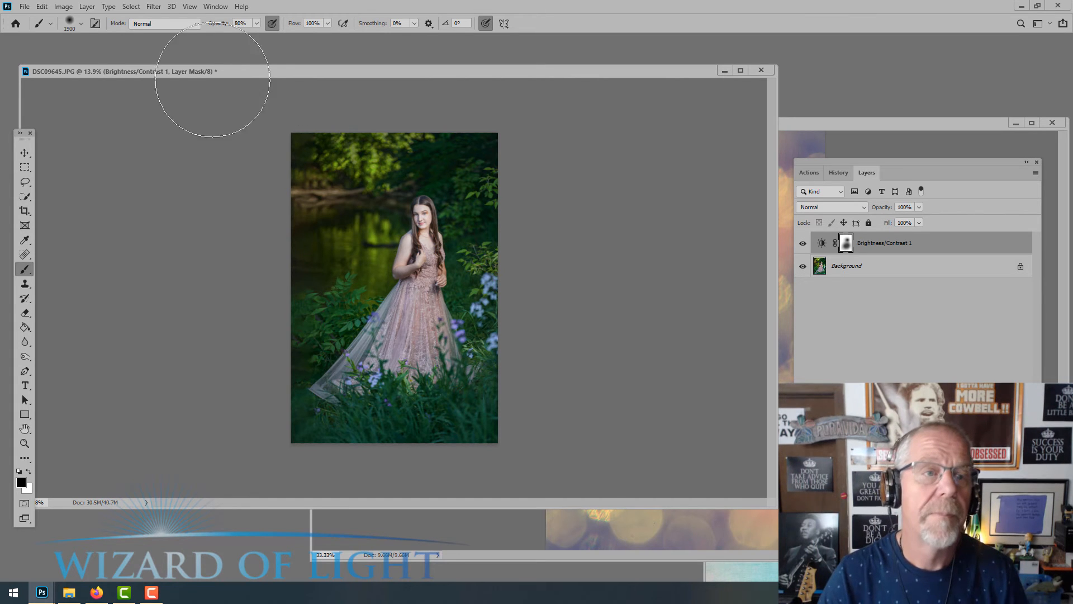
Blend the mask around the subject with the brush at 27% opacity, compare the adjustment layer hidden and shown, and flatten the image.
{"action": "left_click", "coordinate": [258, 23]}
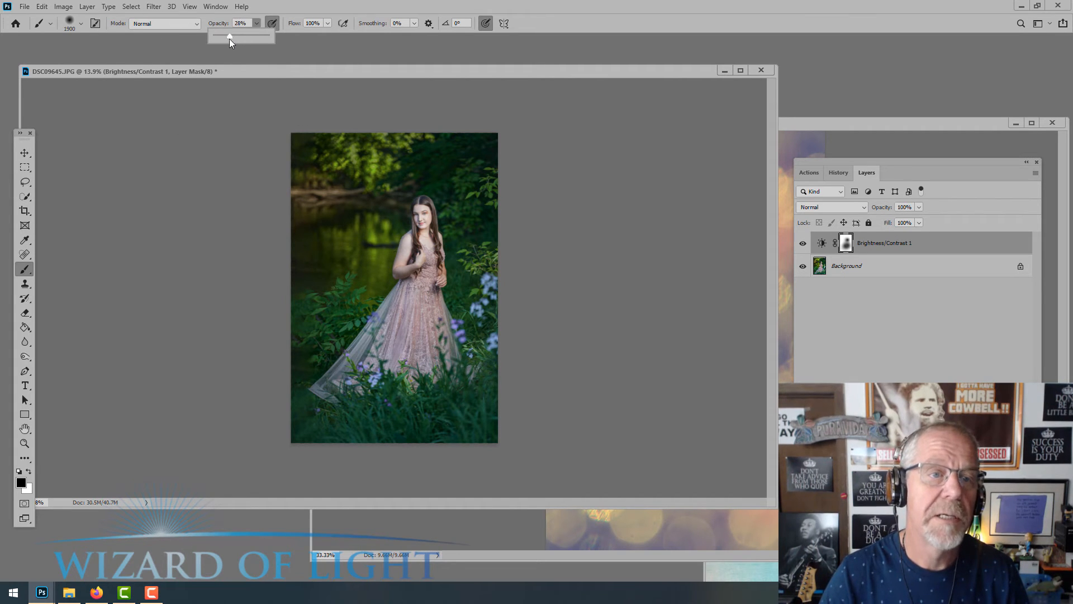
{"action": "left_click_drag", "start_coordinate": [229, 39], "coordinate": [228, 38]}
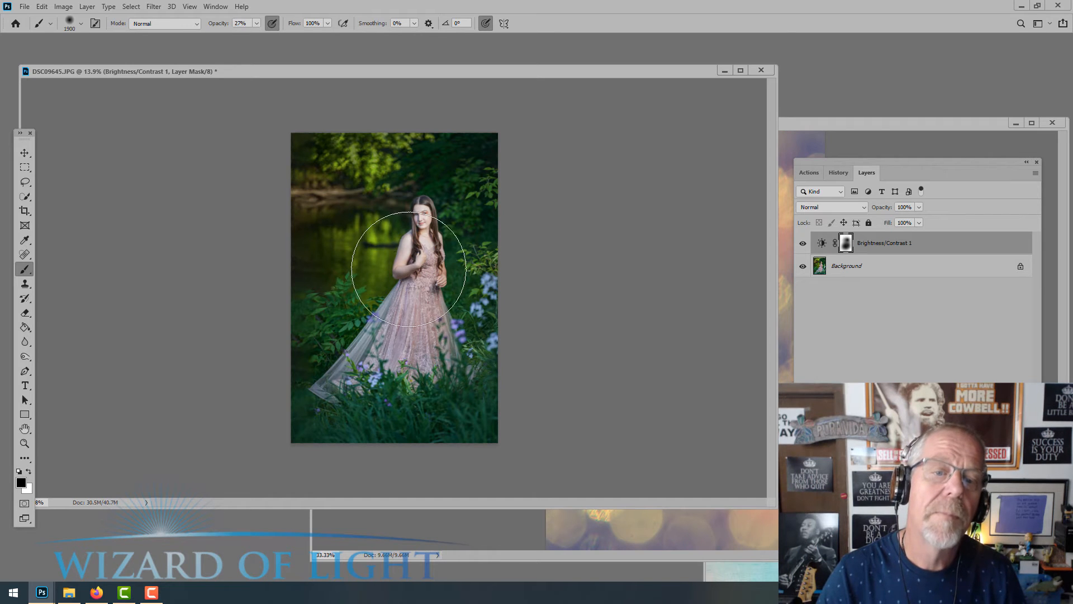
{"action": "left_click", "coordinate": [803, 244]}
{"action": "left_click", "coordinate": [803, 244]}
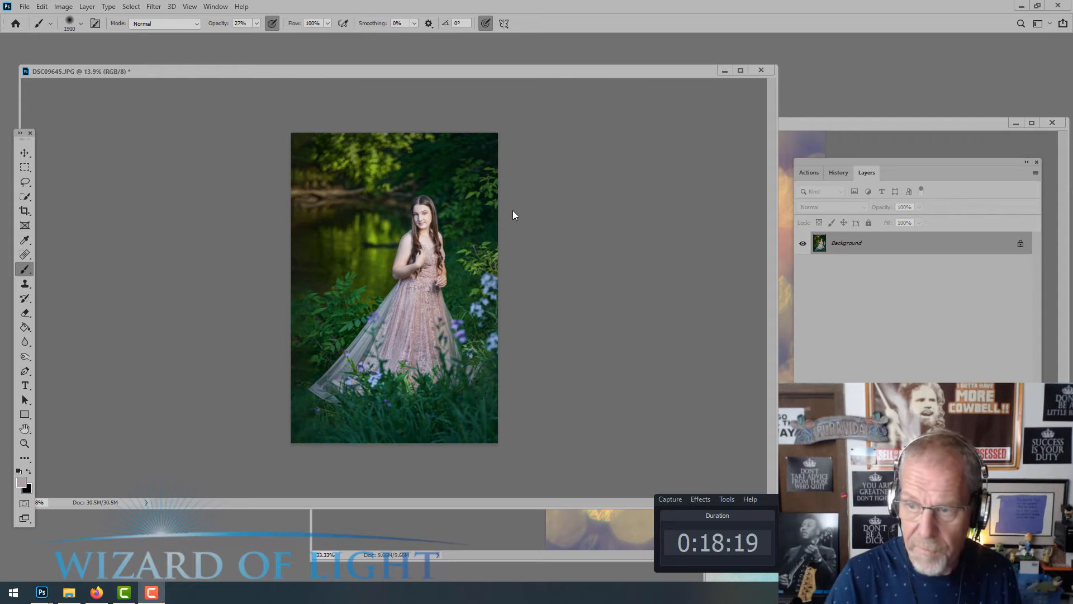
Inspect the subject up close, and compare the full portrait before and after the darkening using history states, ending on the latest one.
{"action": "scroll", "coordinate": [419, 190], "scroll_direction": "up", "scroll_amount": 2}
{"action": "scroll", "coordinate": [521, 216], "scroll_direction": "up", "scroll_amount": 1}
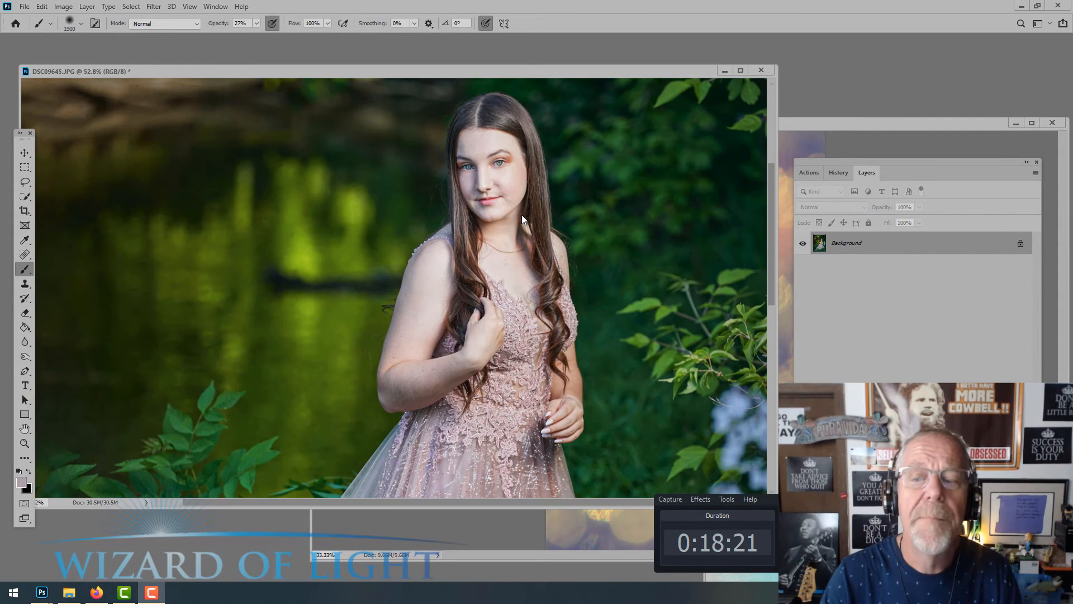
{"action": "left_click", "coordinate": [839, 172]}
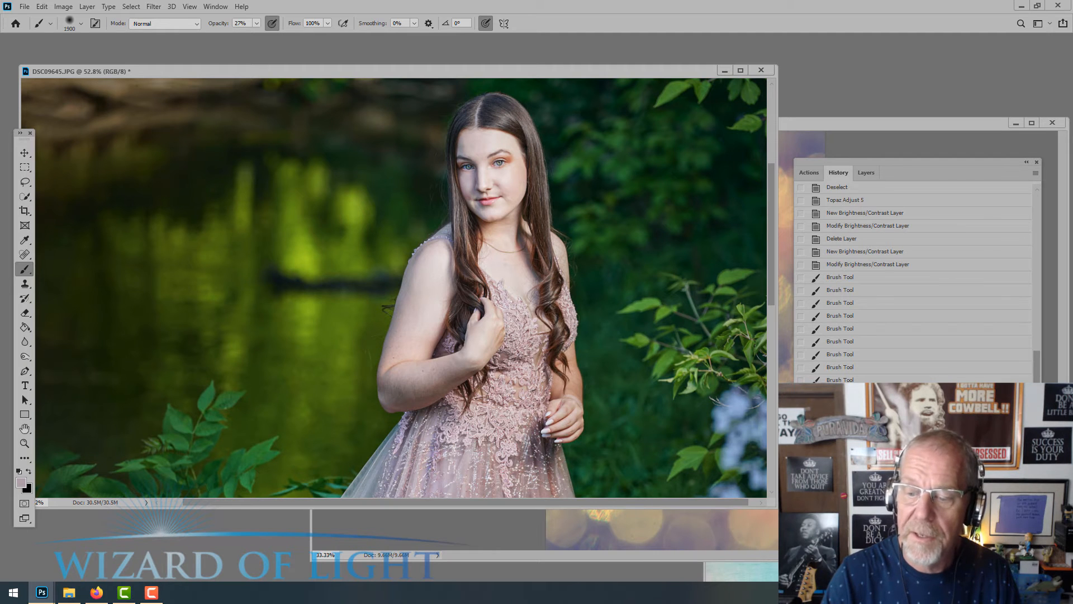
{"action": "scroll", "coordinate": [558, 296], "scroll_direction": "down", "scroll_amount": 5}
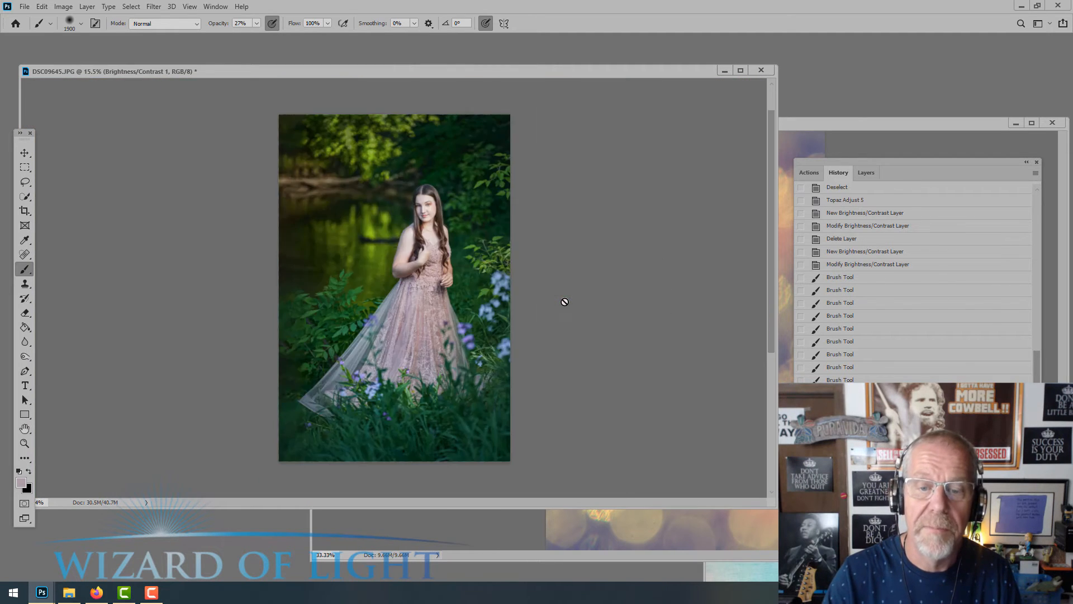
{"action": "left_click", "coordinate": [893, 243]}
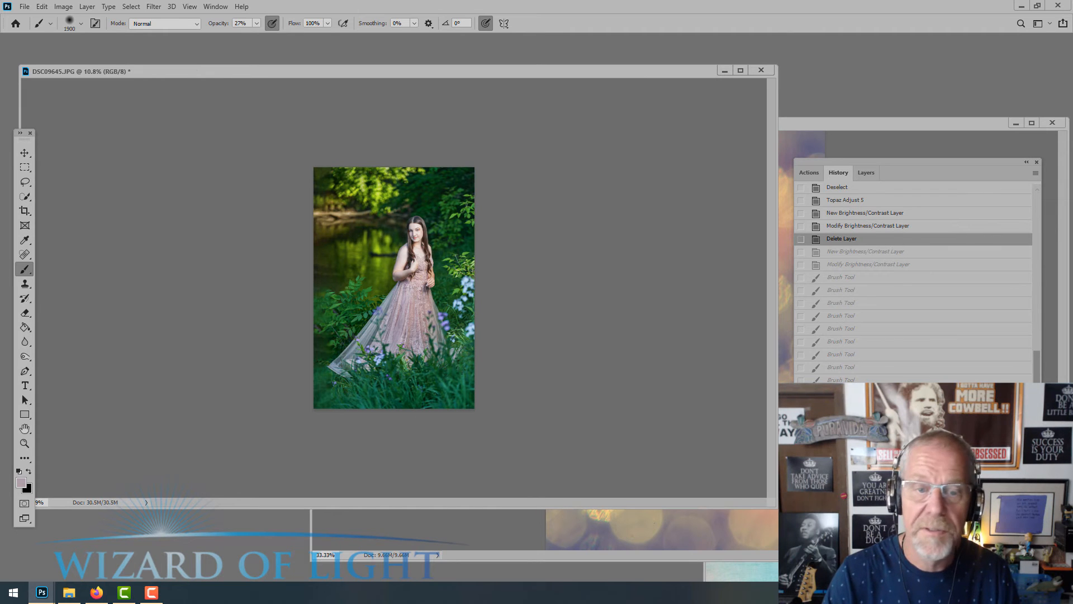
{"action": "left_click", "coordinate": [855, 452]}
{"action": "scroll", "coordinate": [464, 306], "scroll_direction": "up", "scroll_amount": 3}
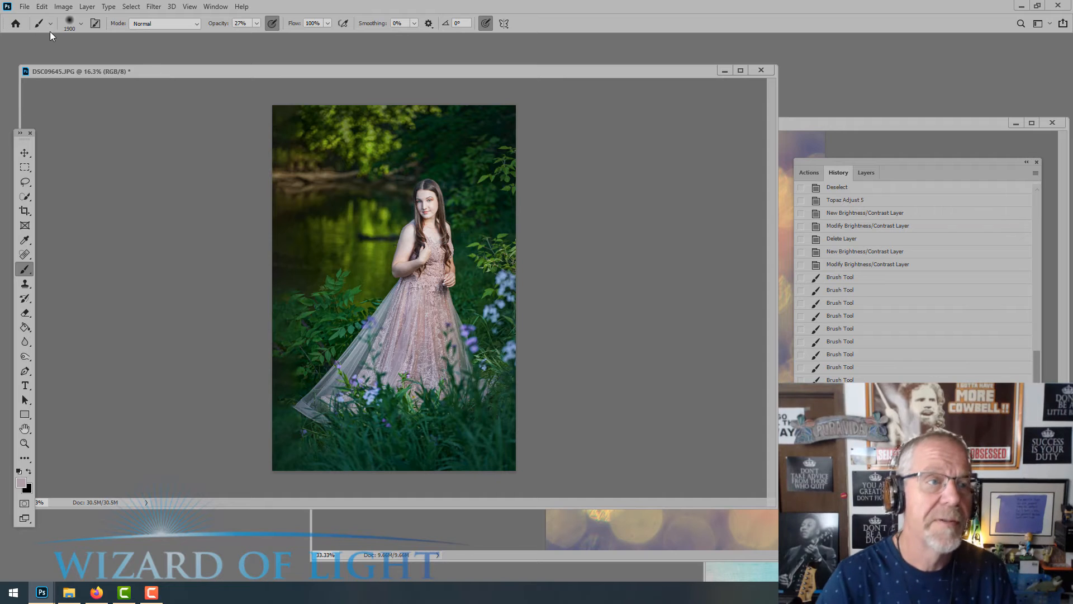
Apply a Selective Color adjustment to the portrait, setting Black to +2% for the Blacks.
{"action": "left_click", "coordinate": [63, 6]}
{"action": "mouse_move", "coordinate": [83, 35]}
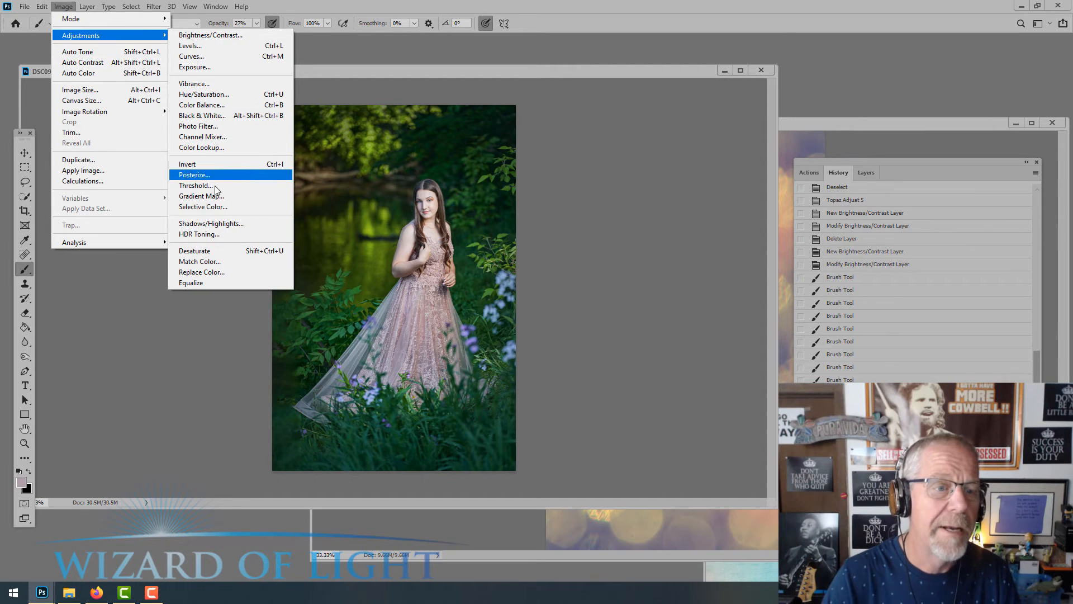
{"action": "left_click", "coordinate": [217, 206]}
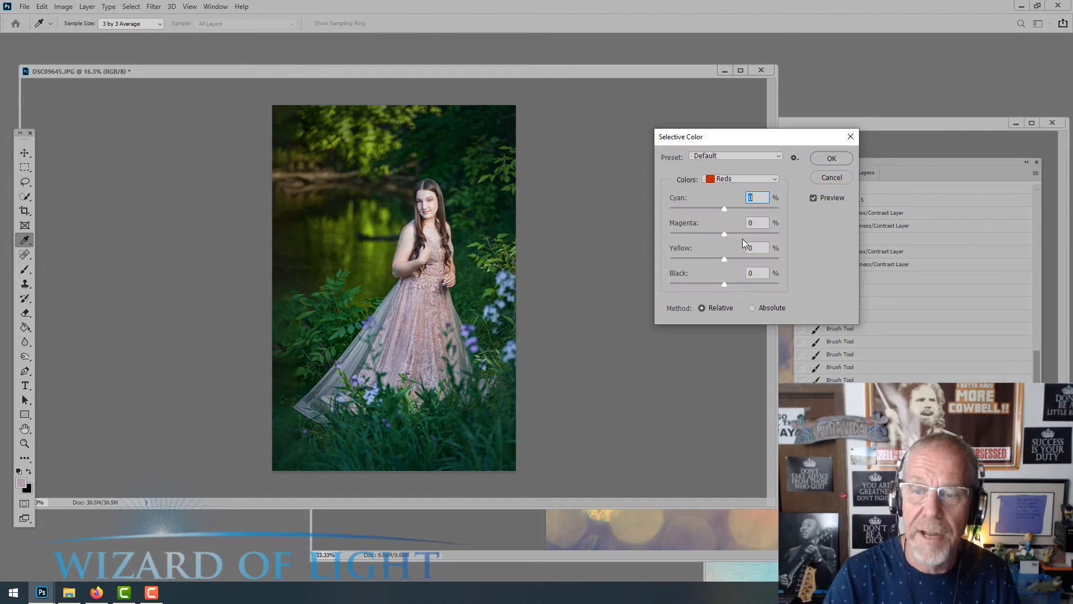
{"action": "left_click", "coordinate": [746, 180]}
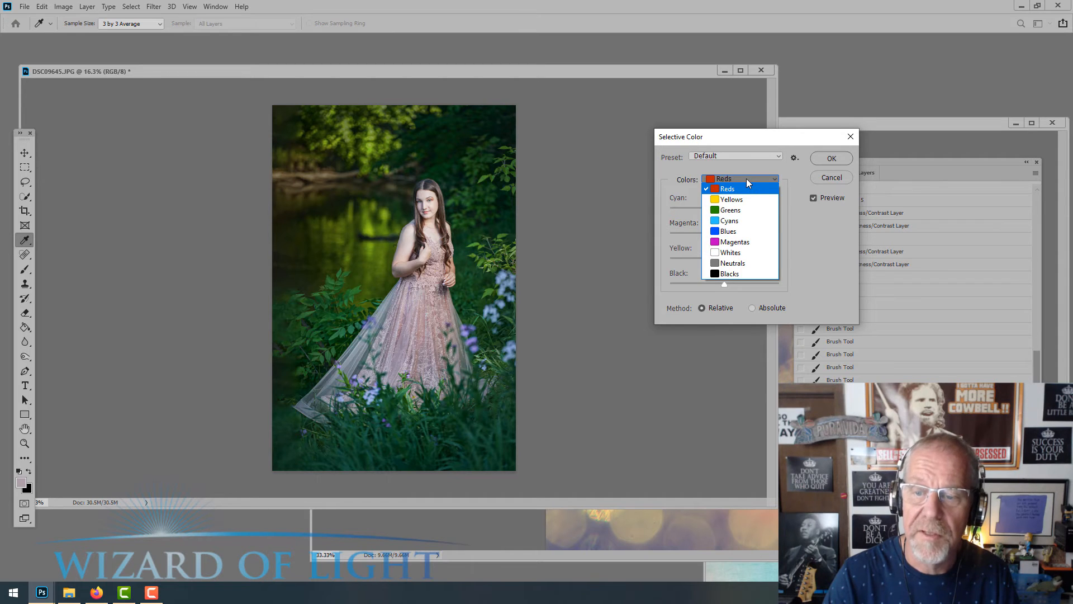
{"action": "left_click", "coordinate": [731, 274]}
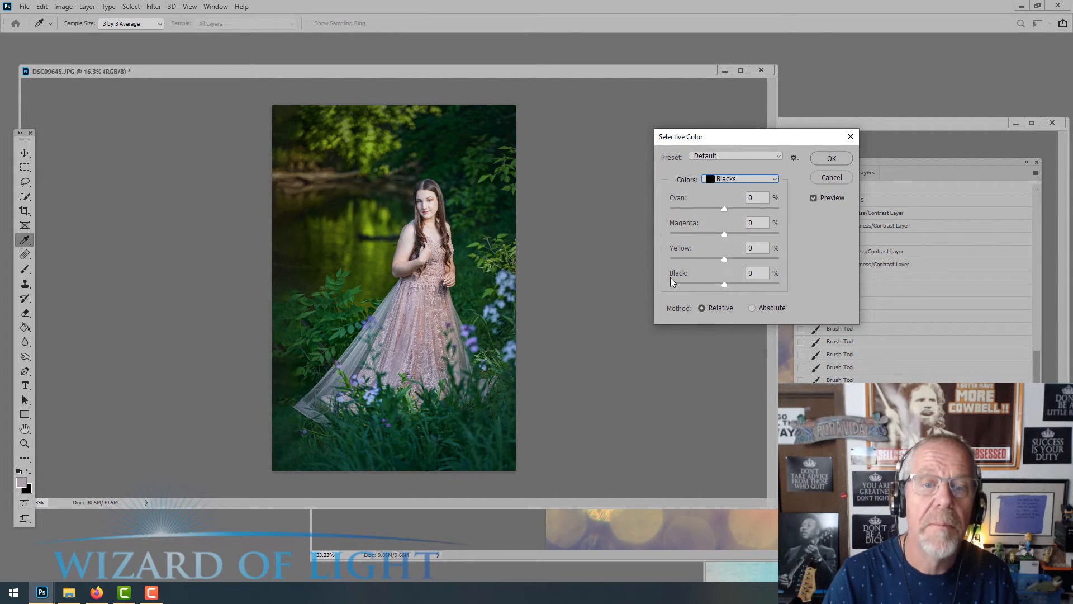
{"action": "mouse_move", "coordinate": [716, 286]}
{"action": "left_mouse_down"}
{"action": "mouse_move", "coordinate": [773, 289]}
{"action": "mouse_move", "coordinate": [708, 286]}
{"action": "mouse_move", "coordinate": [730, 286]}
{"action": "left_mouse_up"}
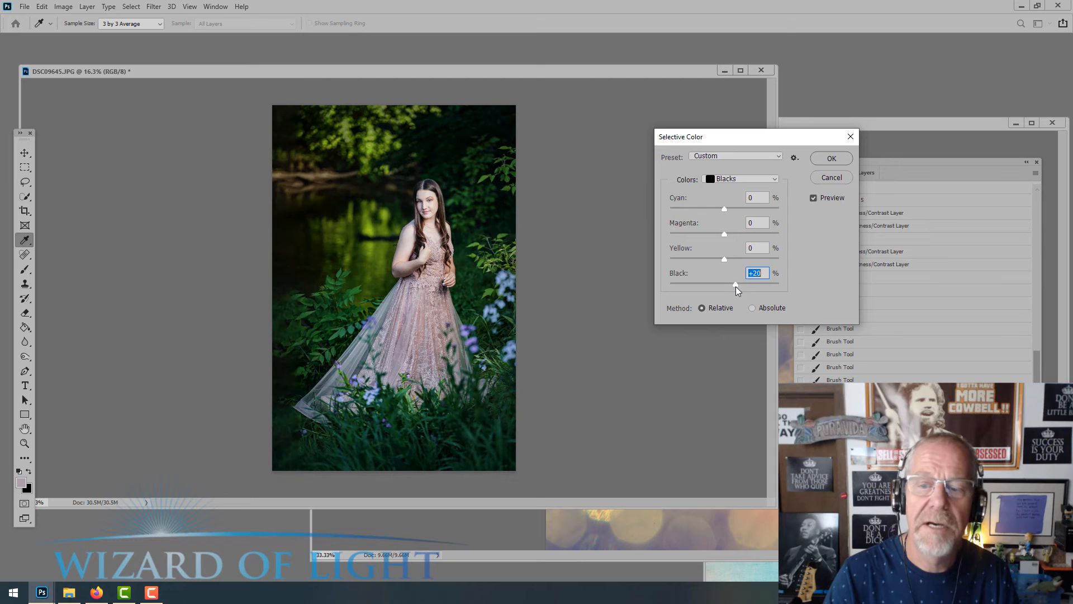
{"action": "left_click_drag", "start_coordinate": [740, 286], "coordinate": [725, 286]}
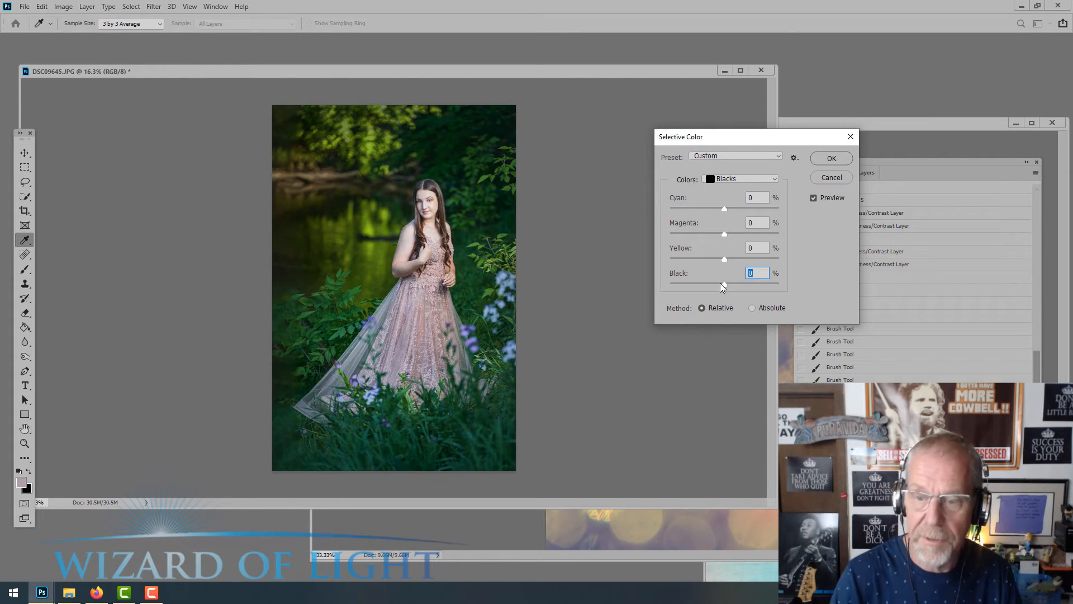
{"action": "key", "text": "Up"}
{"action": "key", "text": "Up"}
{"action": "key", "text": "Up"}
{"action": "key", "text": "Up"}
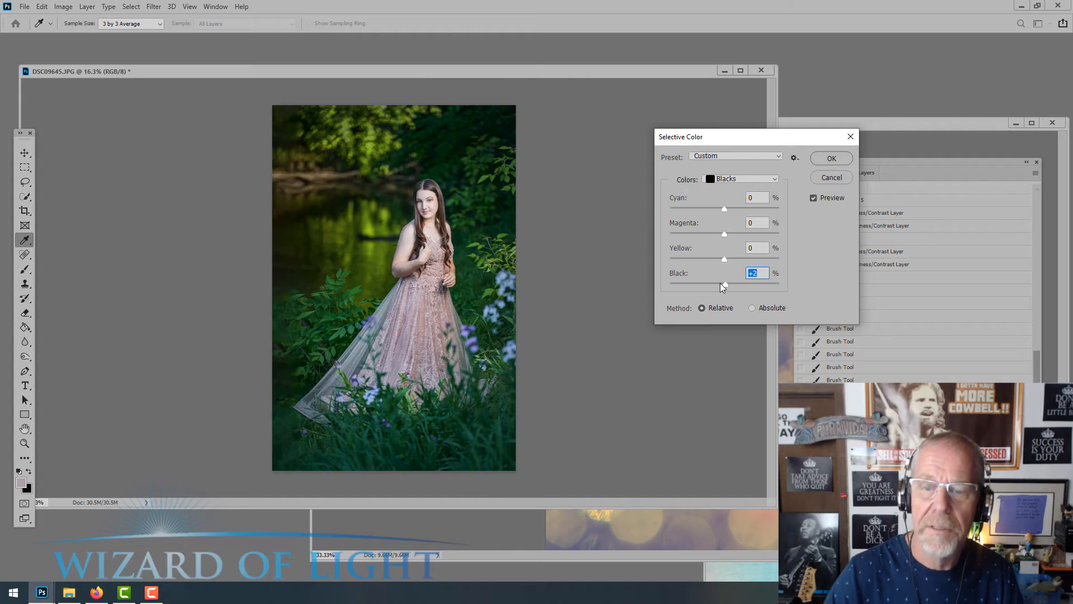
{"action": "left_click", "coordinate": [829, 158]}
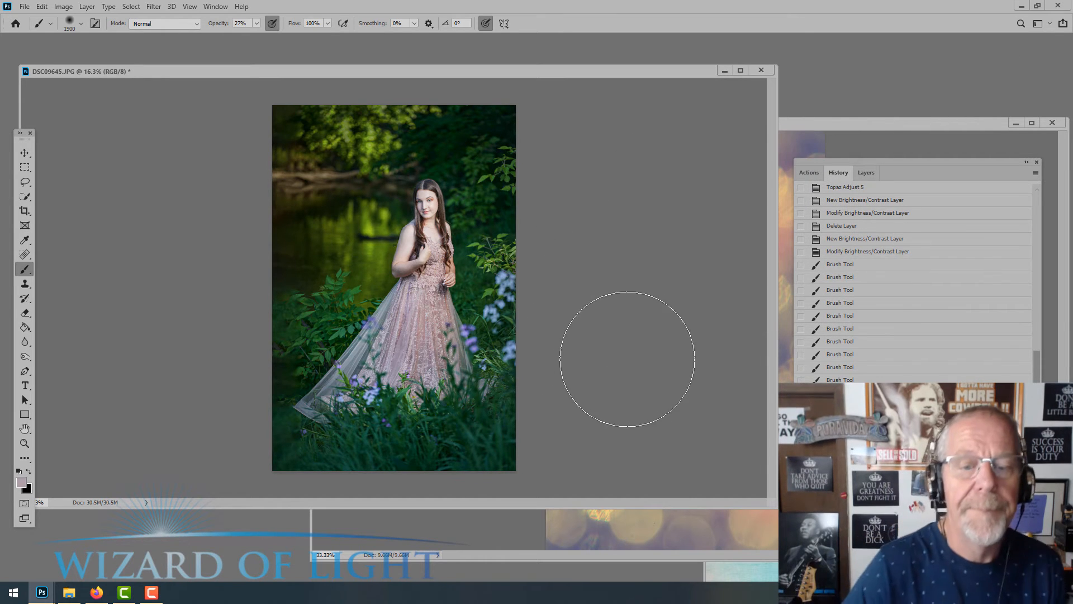
{"action": "key", "text": "ctrl+0"}
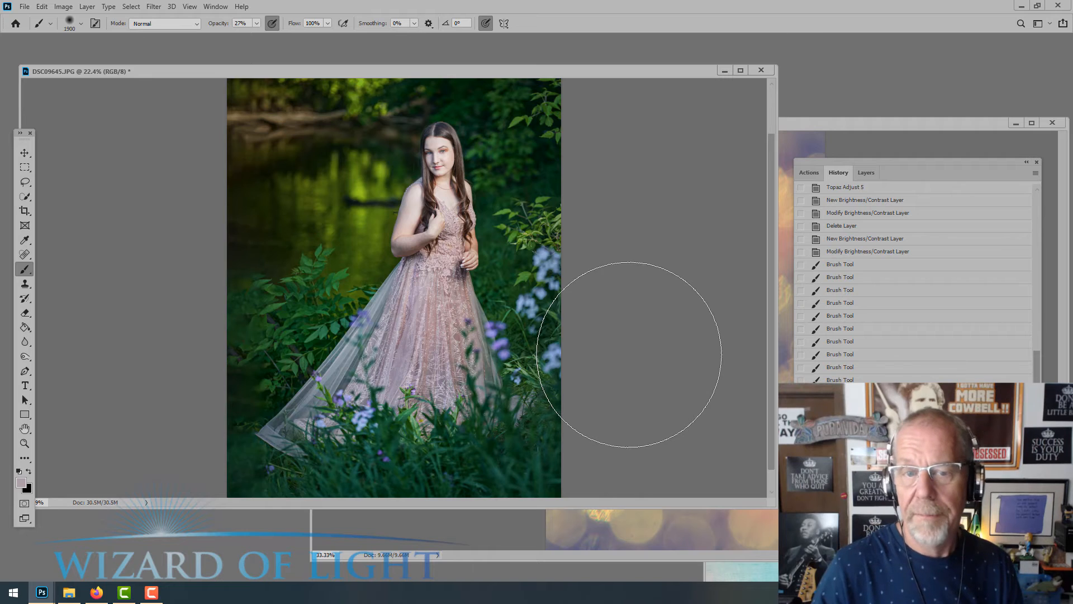
{"action": "scroll", "coordinate": [629, 356], "scroll_direction": "down", "scroll_amount": 2}
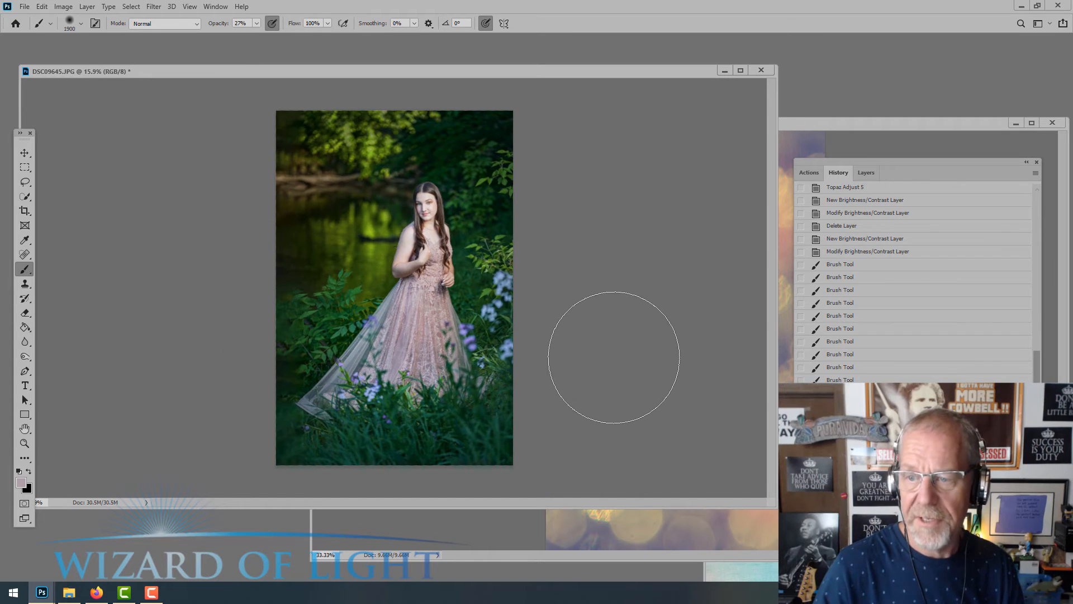
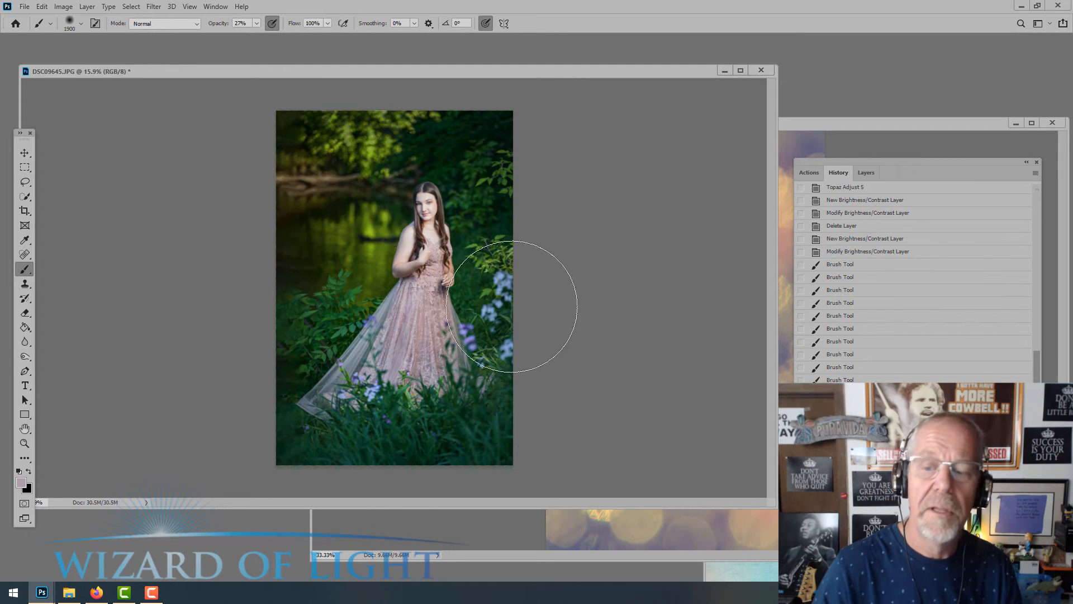
Run the Into The Woods Action from The Royal Collection by Fine Art Actions on the portrait.
{"action": "left_click", "coordinate": [866, 173]}
{"action": "left_click", "coordinate": [804, 172]}
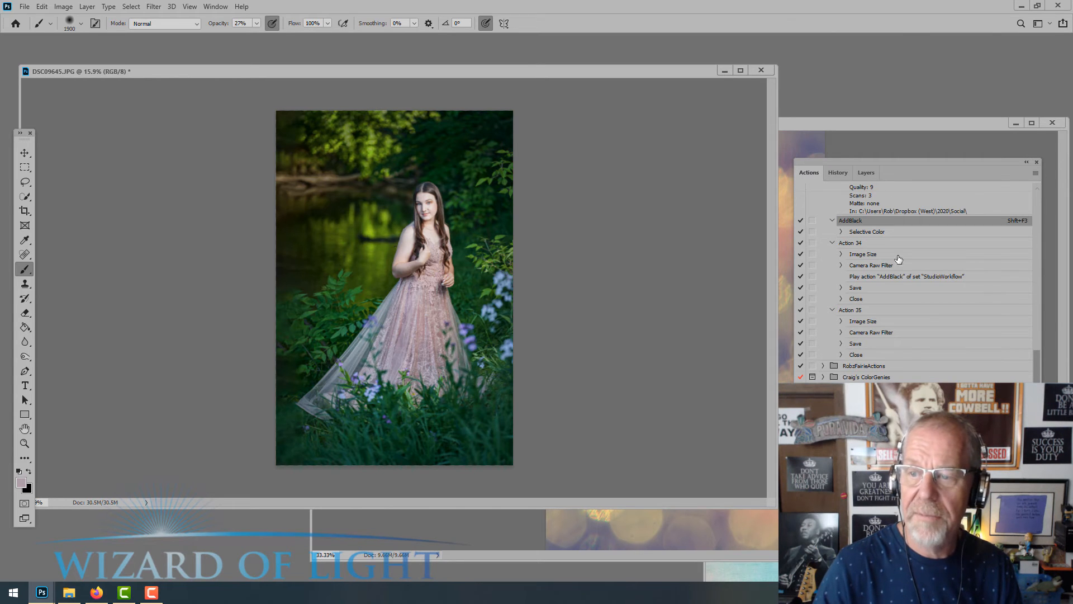
{"action": "scroll", "coordinate": [891, 210], "scroll_direction": "up", "scroll_amount": 8}
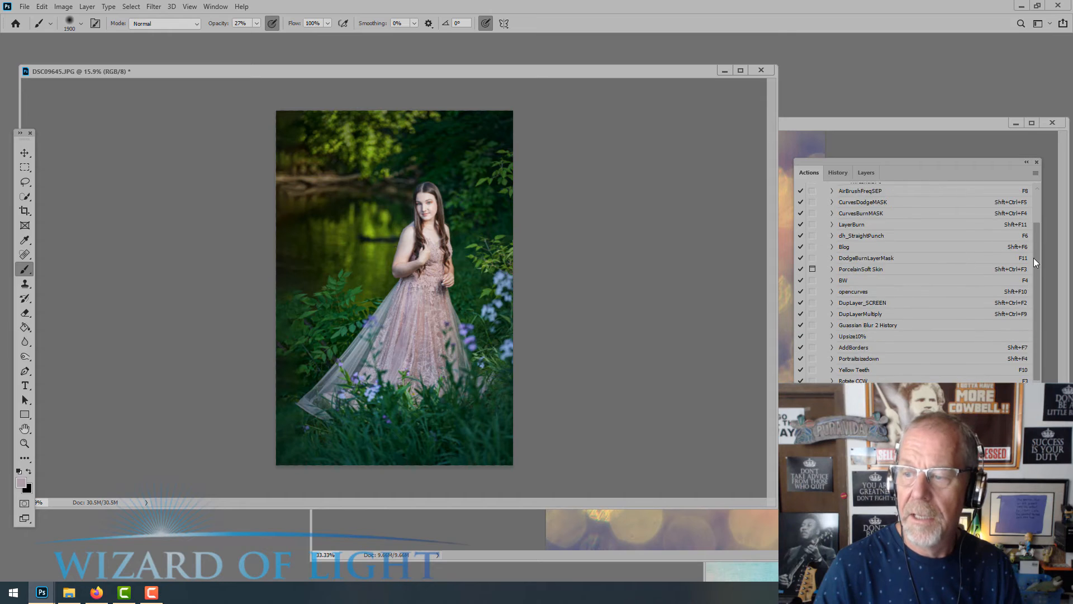
{"action": "left_click", "coordinate": [824, 190]}
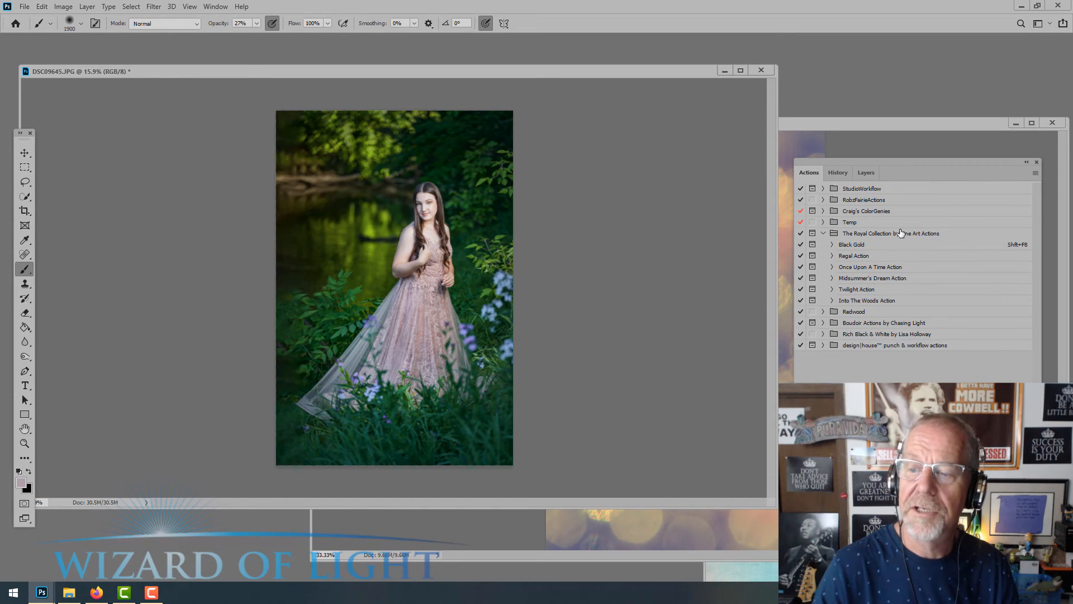
{"action": "left_click", "coordinate": [874, 235]}
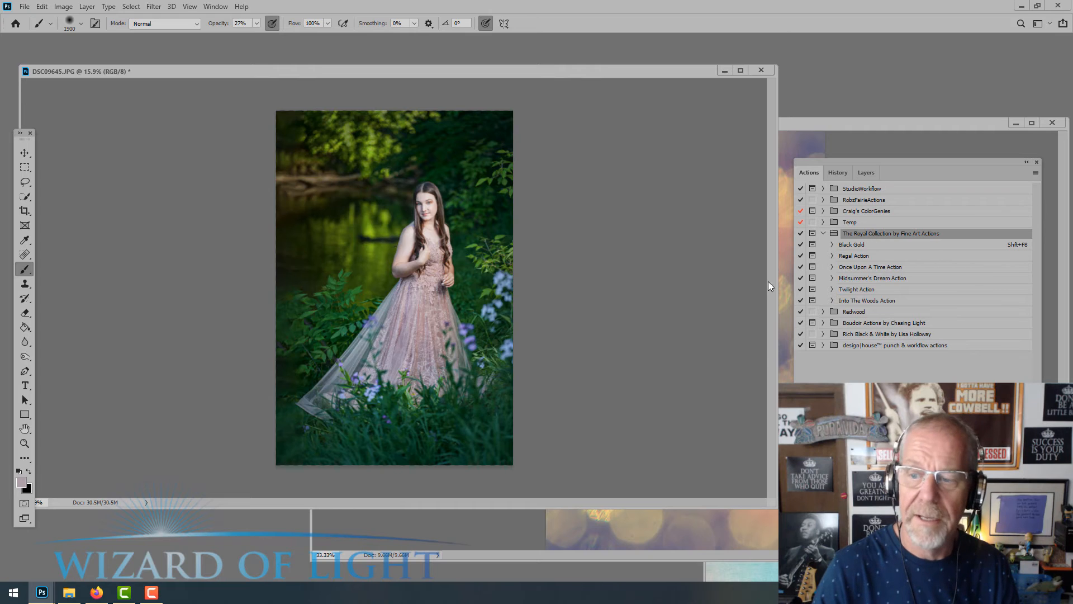
{"action": "left_click", "coordinate": [882, 302]}
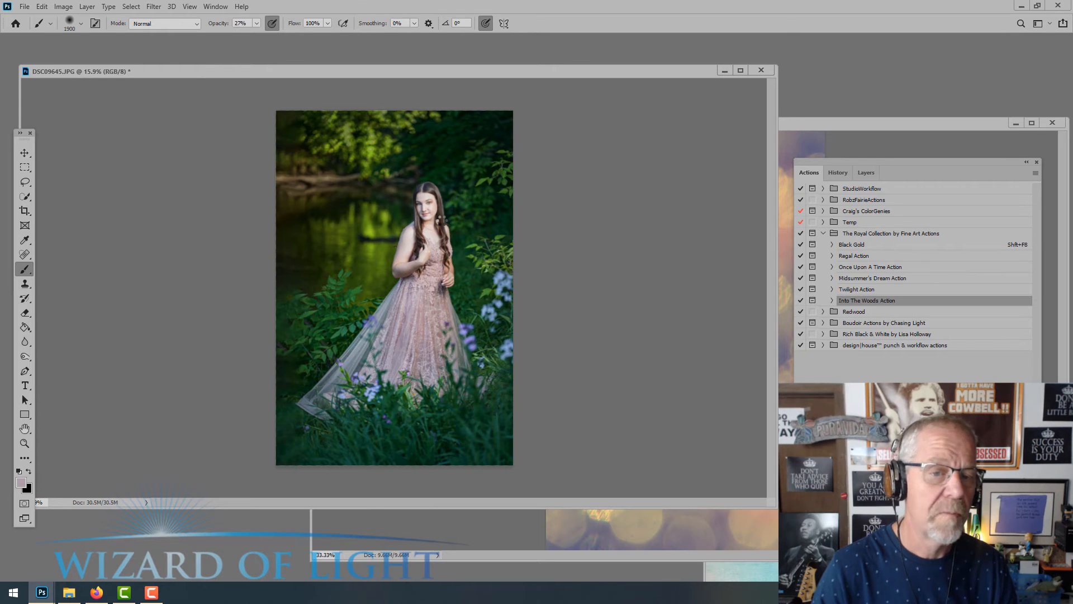
{"action": "left_click", "coordinate": [608, 278]}
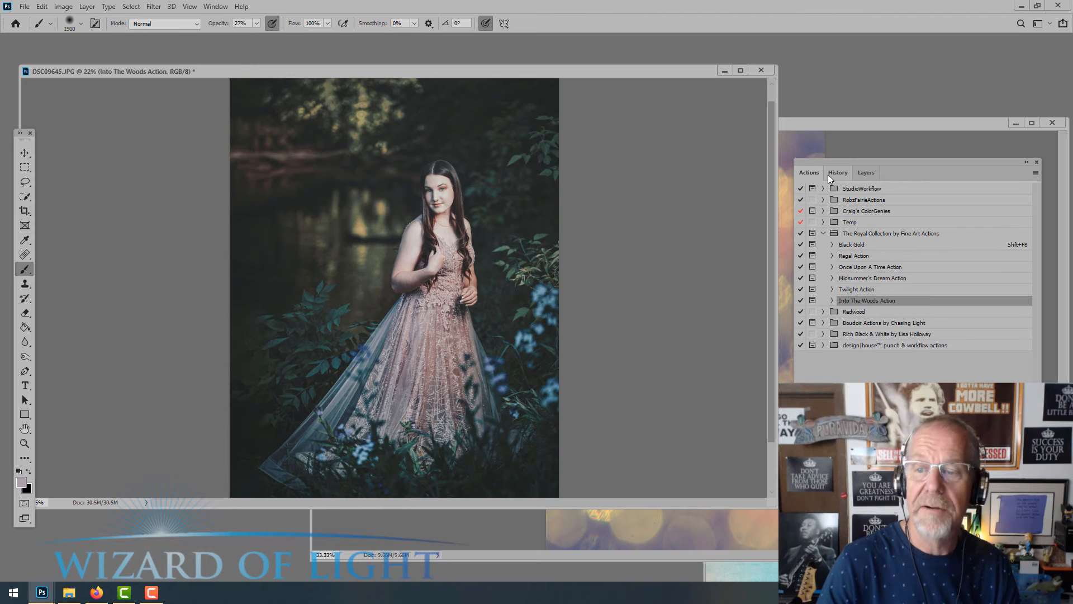
Try lower opacities for the Into The Woods Action group, ending at 47%.
{"action": "left_click", "coordinate": [860, 174]}
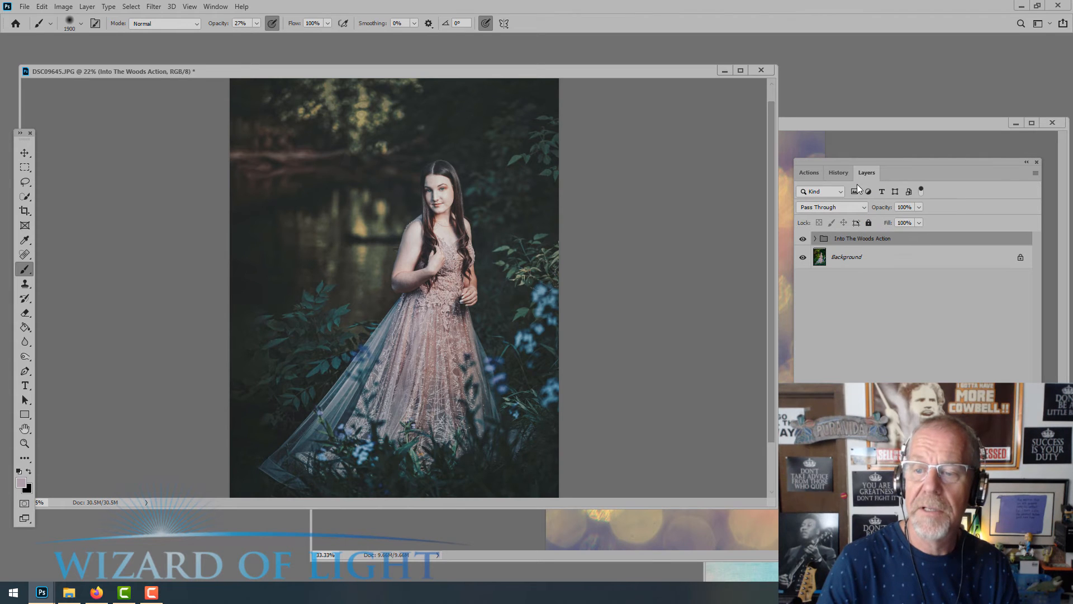
{"action": "left_click", "coordinate": [918, 208]}
{"action": "left_click_drag", "start_coordinate": [896, 221], "coordinate": [867, 224]}
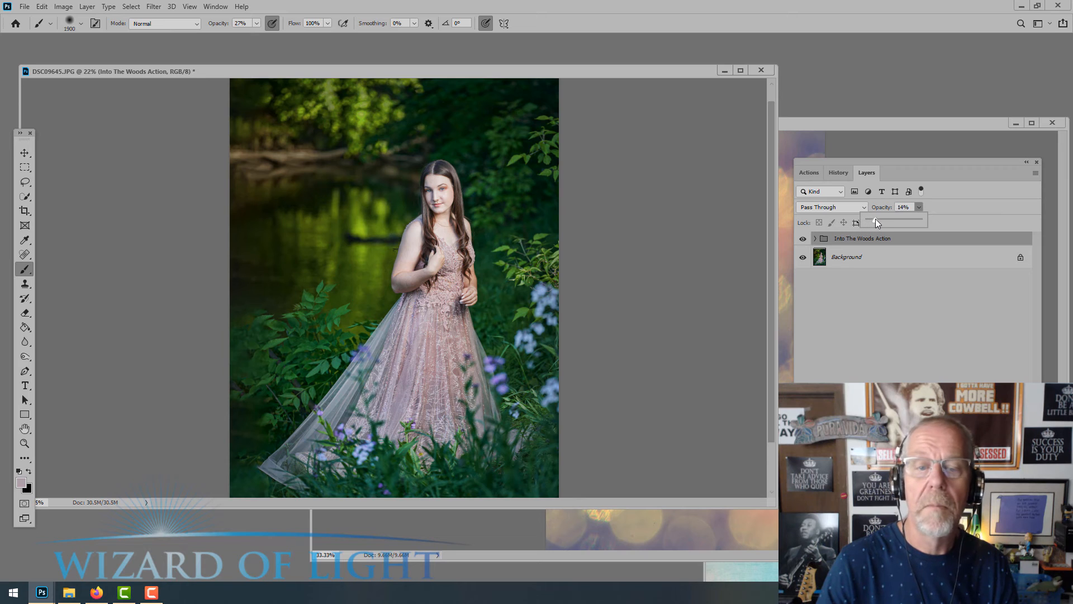
{"action": "scroll", "coordinate": [641, 240], "scroll_direction": "down", "scroll_amount": 2}
{"action": "left_click", "coordinate": [892, 220]}
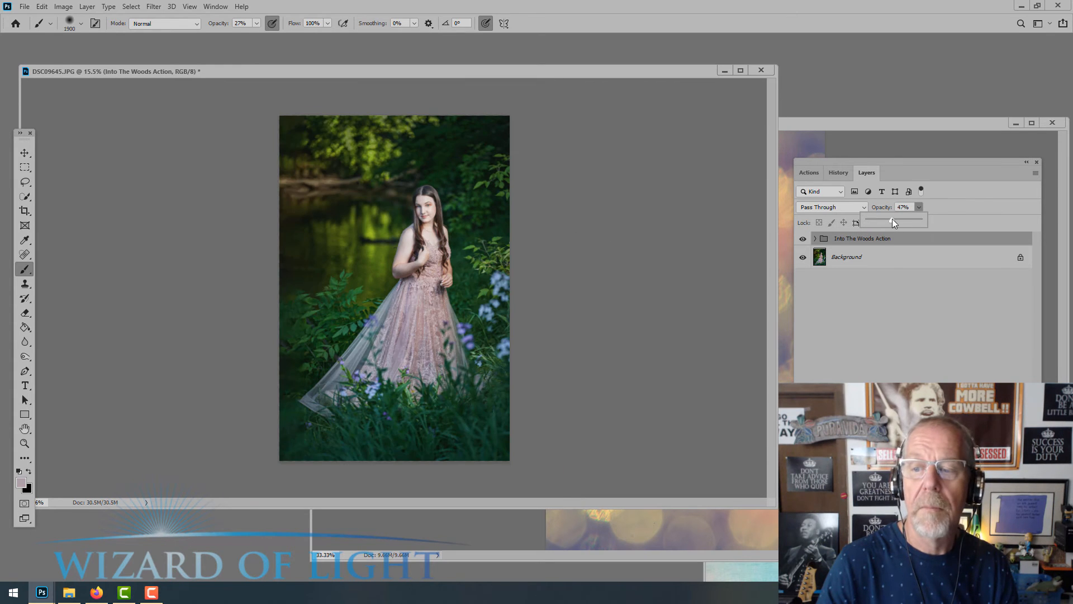
Look through the adjustment layers inside the Into The Woods Action group, and delete the whole group.
{"action": "left_click", "coordinate": [814, 239]}
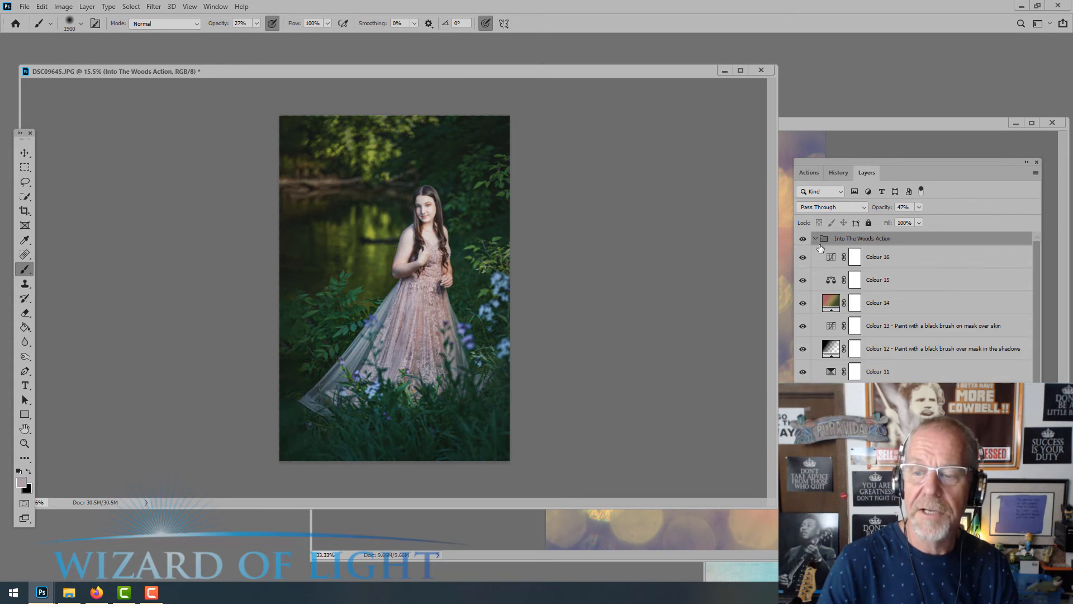
{"action": "scroll", "coordinate": [491, 292], "scroll_direction": "down", "scroll_amount": 2}
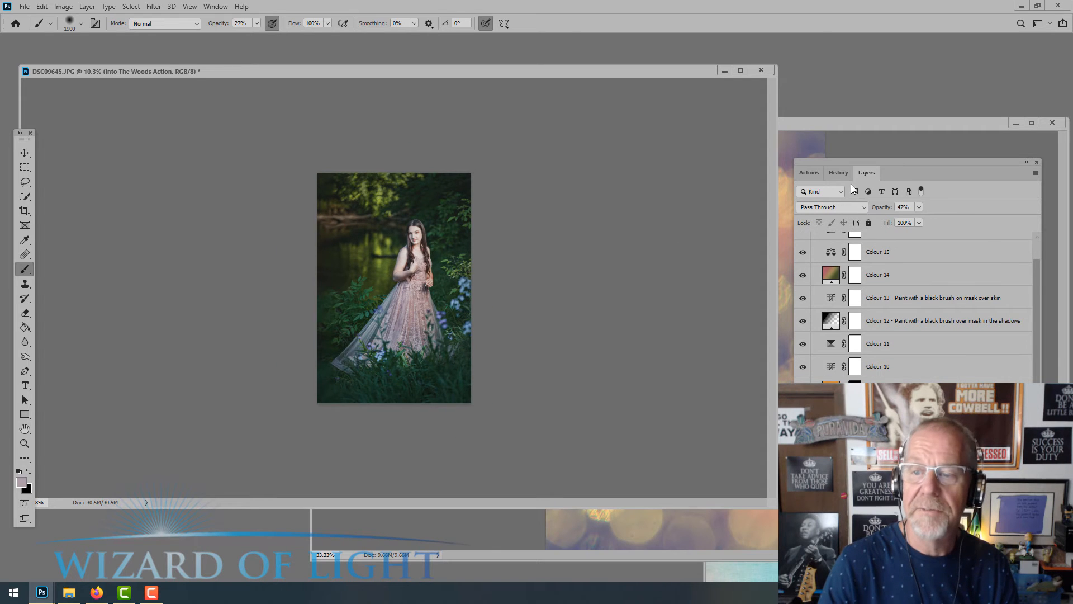
{"action": "left_click", "coordinate": [813, 176]}
{"action": "left_click", "coordinate": [829, 172]}
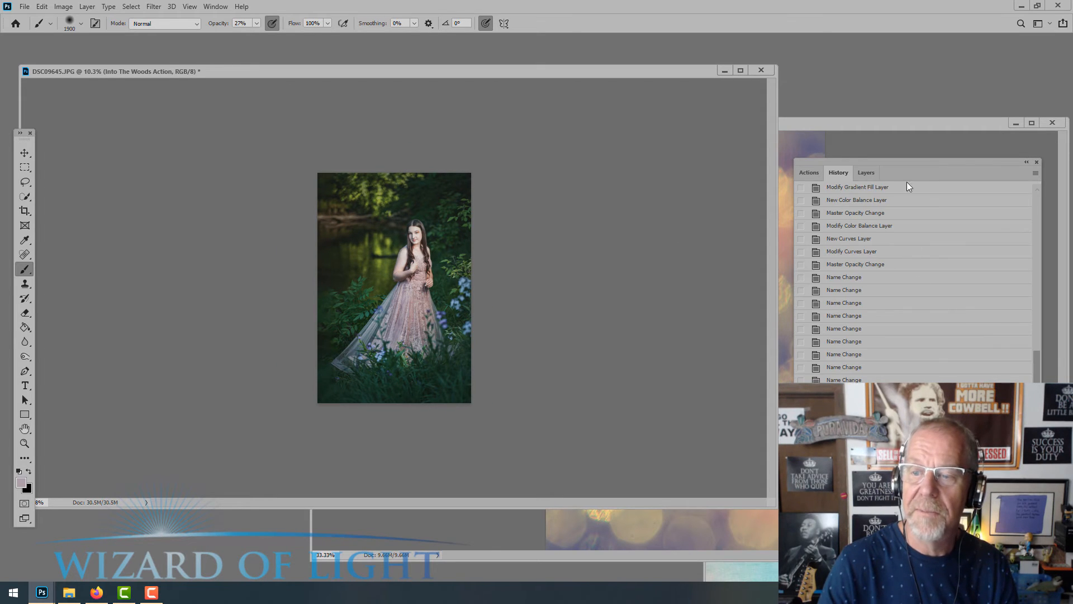
{"action": "left_click", "coordinate": [859, 175]}
{"action": "scroll", "coordinate": [922, 324], "scroll_direction": "up", "scroll_amount": 1}
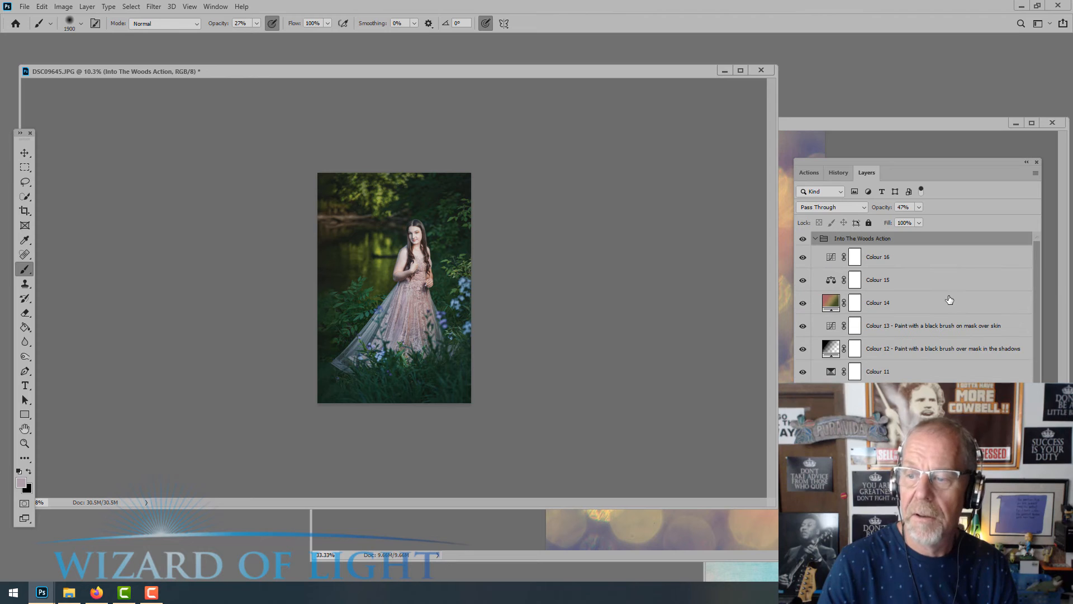
{"action": "left_click", "coordinate": [815, 239]}
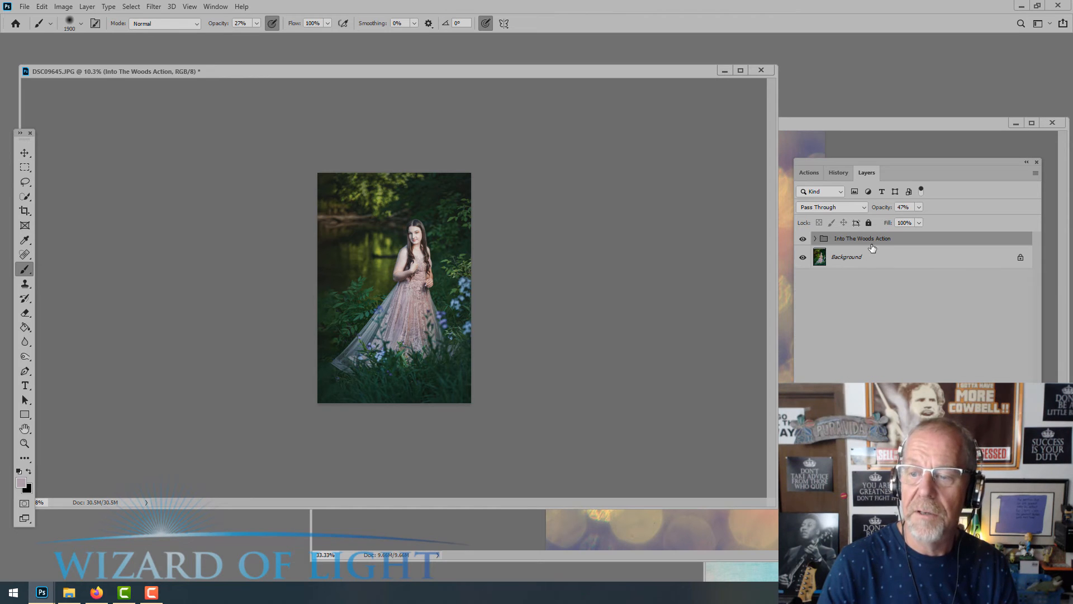
{"action": "key", "text": "Delete"}
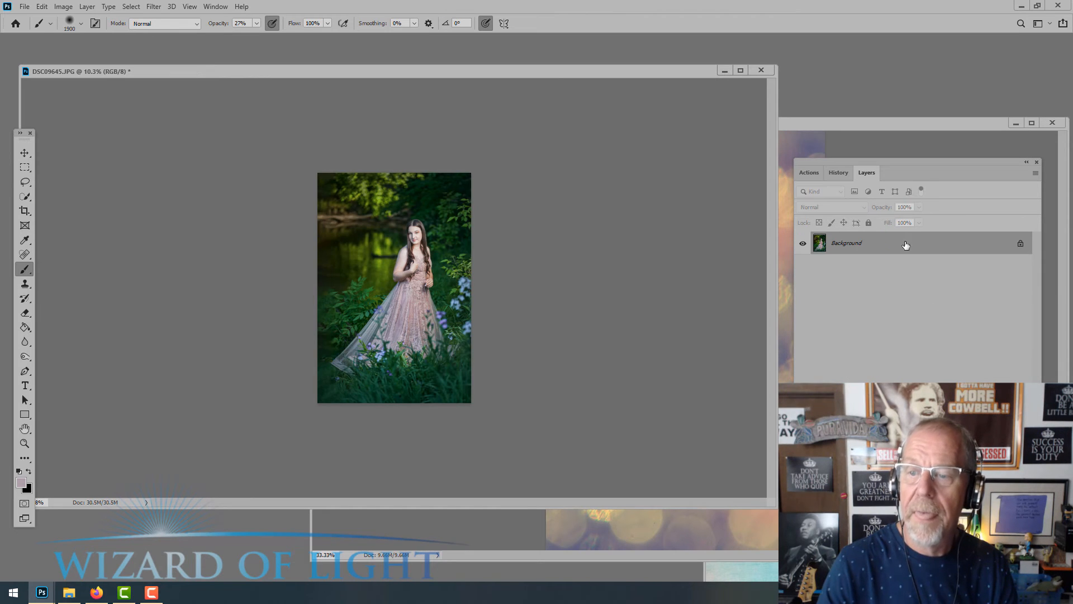
Run the Black Gold action from The Royal Collection through to completion, and inspect its effect on the subject.
{"action": "left_click", "coordinate": [808, 172]}
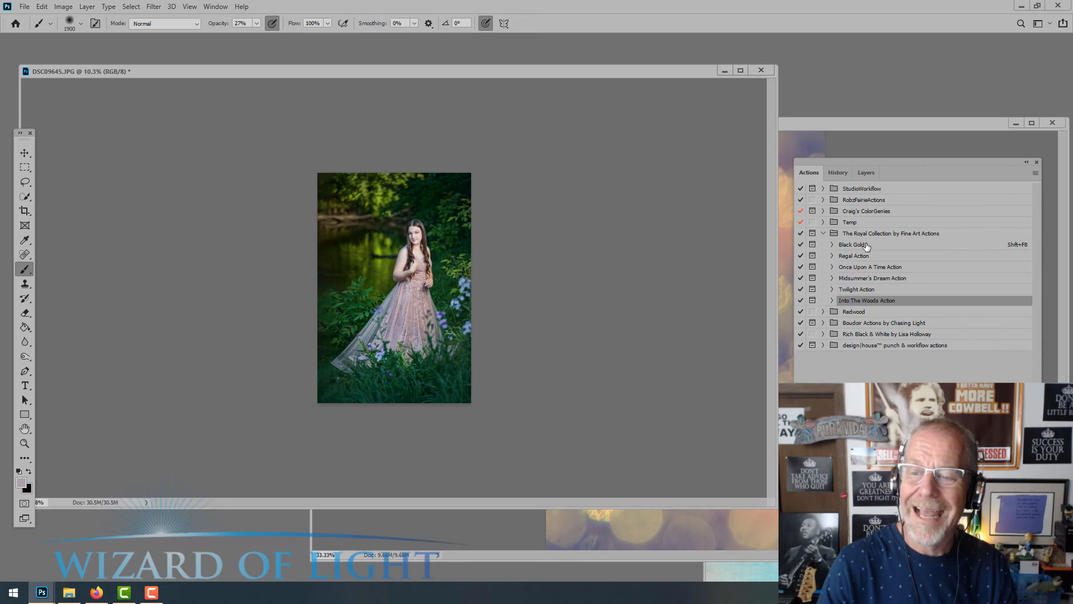
{"action": "left_click", "coordinate": [867, 247]}
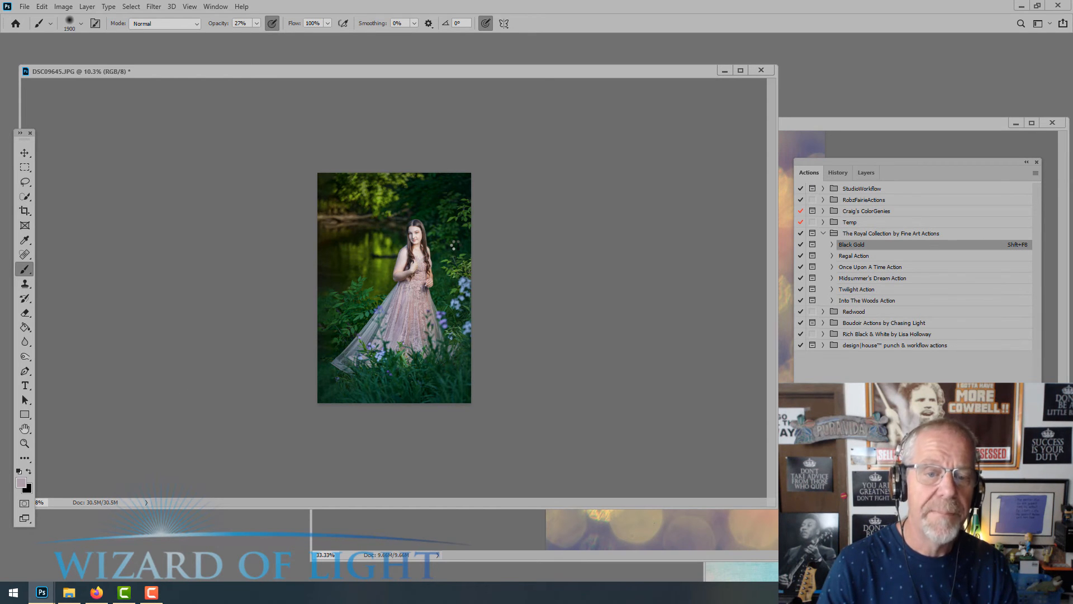
{"action": "key", "text": "shift+F8"}
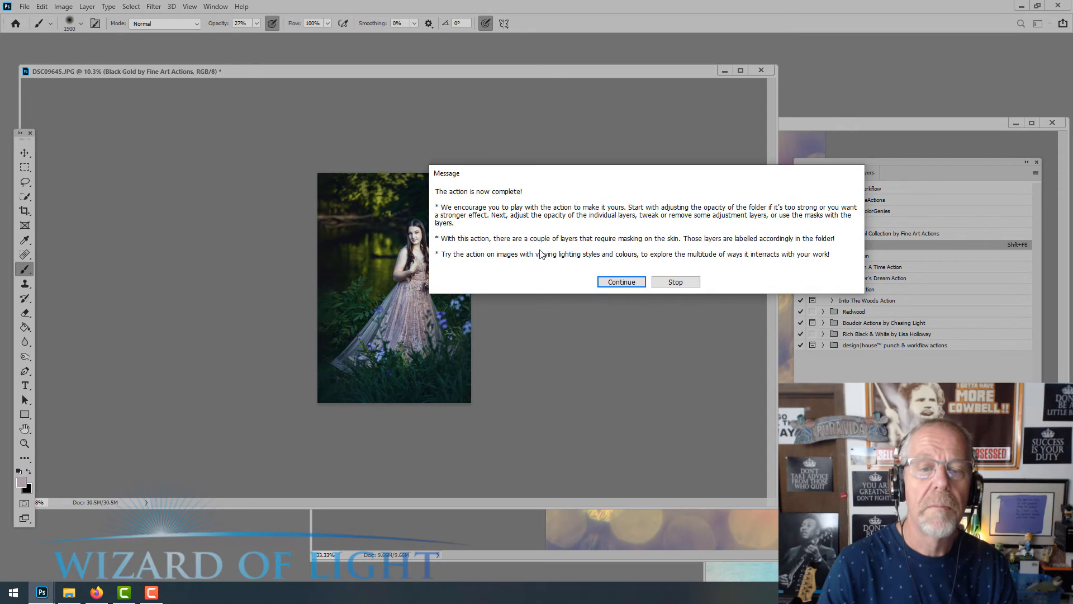
{"action": "key", "text": "Return"}
{"action": "scroll", "coordinate": [453, 225], "scroll_direction": "up", "scroll_amount": 5}
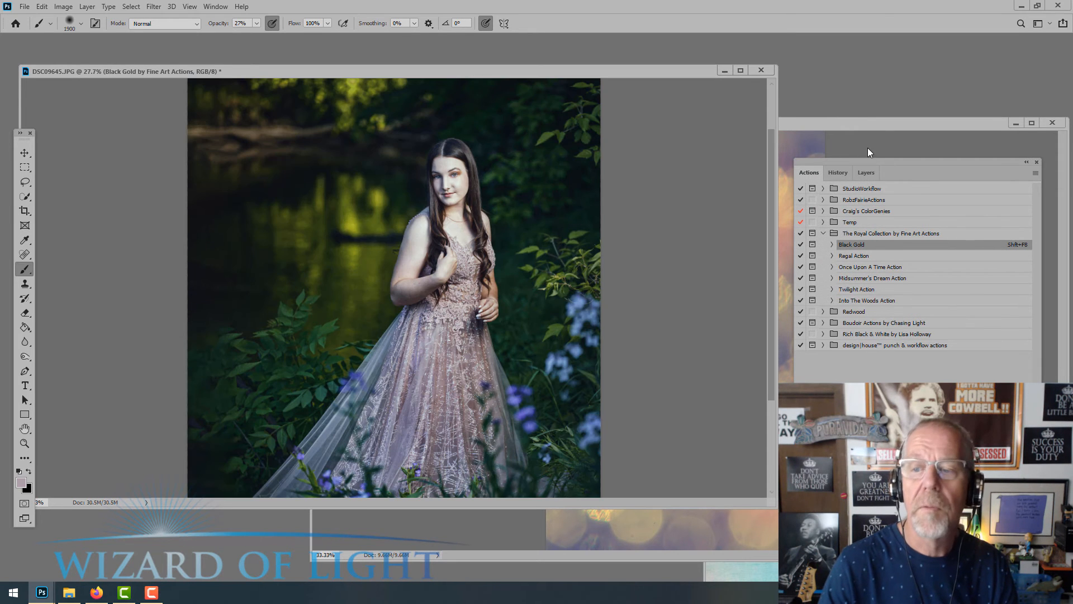
Reduce the opacity of the Black Gold by Fine Art Actions group to 18%.
{"action": "left_click", "coordinate": [865, 173]}
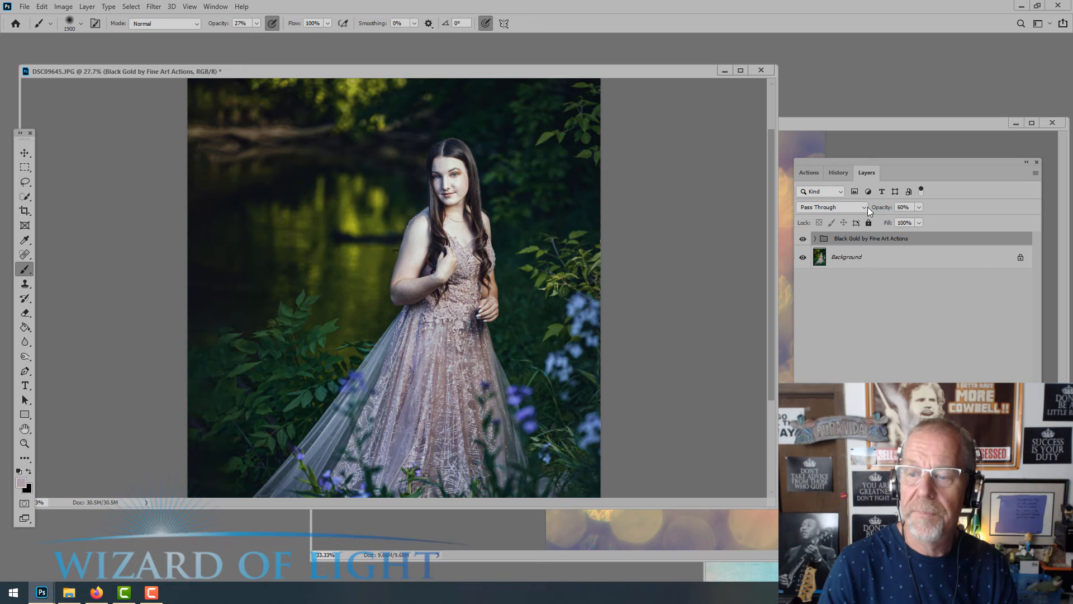
{"action": "left_click", "coordinate": [919, 208]}
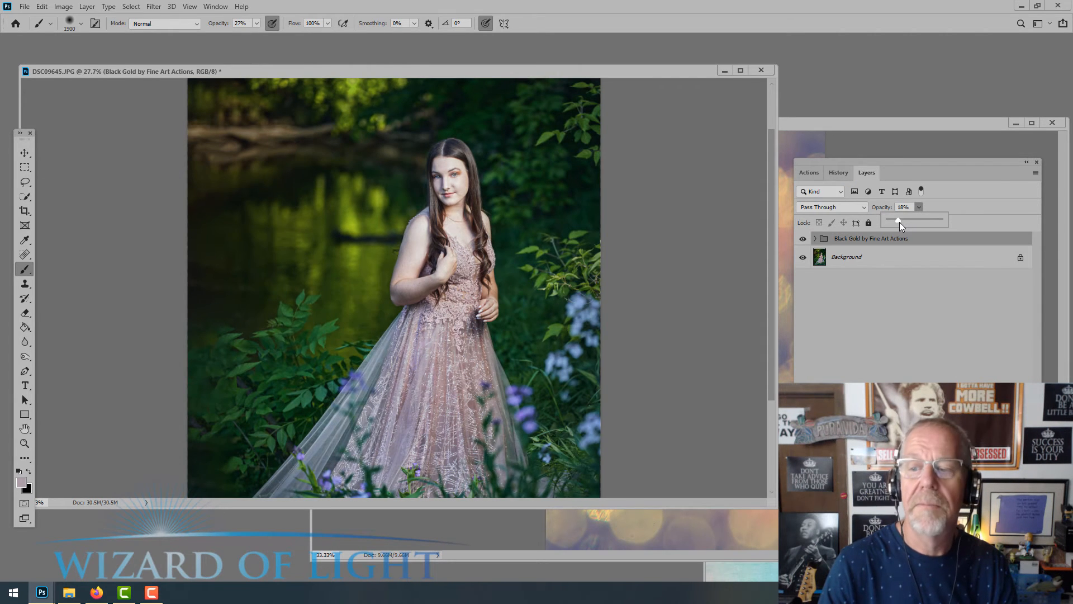
{"action": "scroll", "coordinate": [635, 295], "scroll_direction": "down", "scroll_amount": 2}
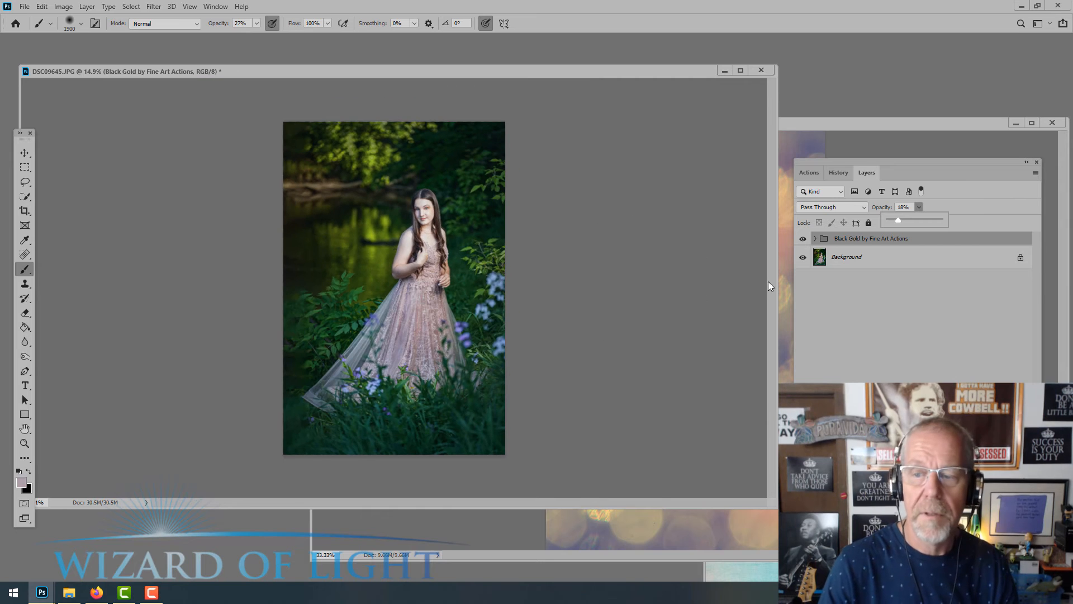
Toggle the Black Gold group's visibility to compare the portrait, delete the group, and return to the list of actions.
{"action": "left_click", "coordinate": [798, 240]}
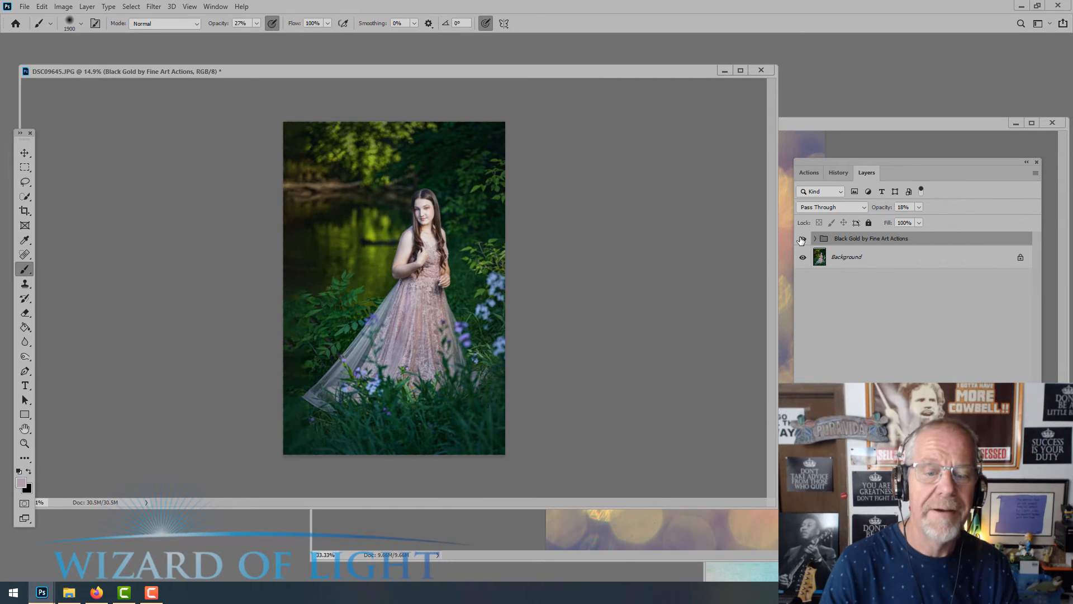
{"action": "left_click_drag", "start_coordinate": [946, 240], "coordinate": [1026, 447]}
{"action": "left_click", "coordinate": [808, 172]}
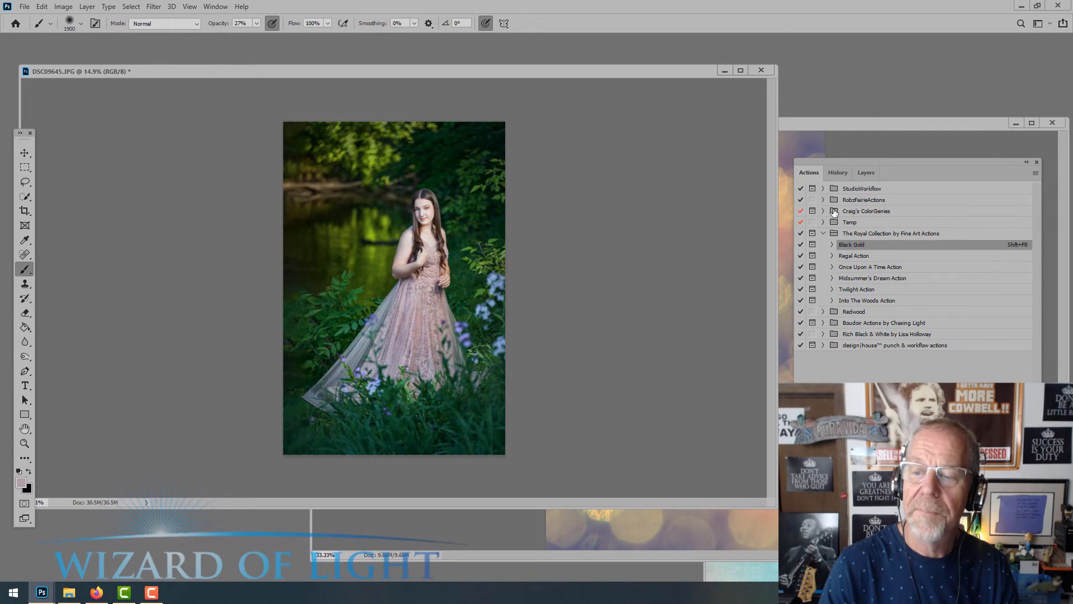
Run the Once Upon A Time Action on the portrait and bring up the resulting layer group.
{"action": "left_click", "coordinate": [888, 268]}
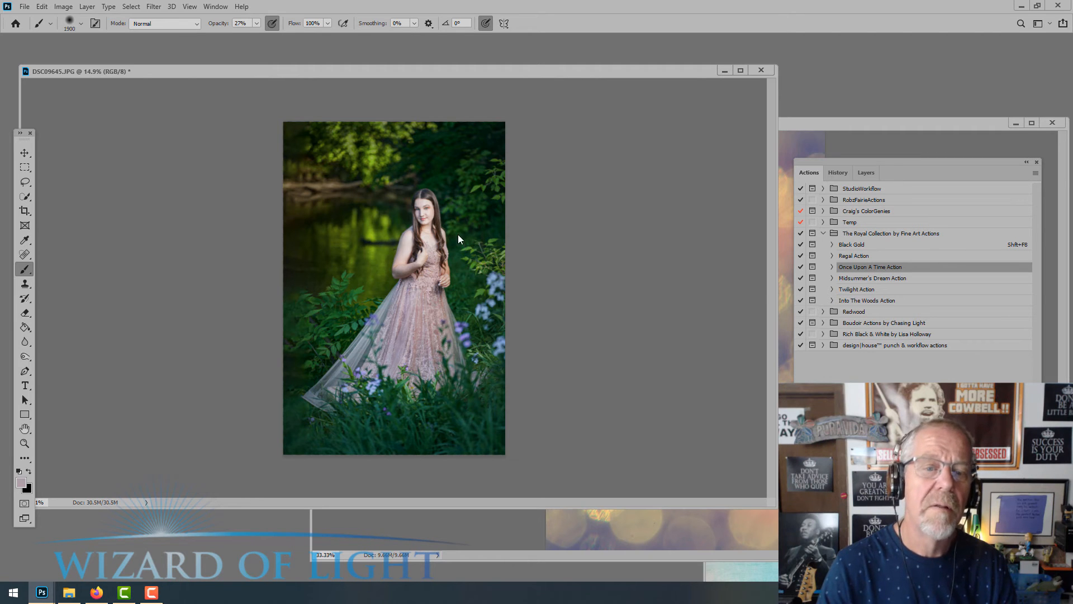
{"action": "left_click", "coordinate": [615, 278]}
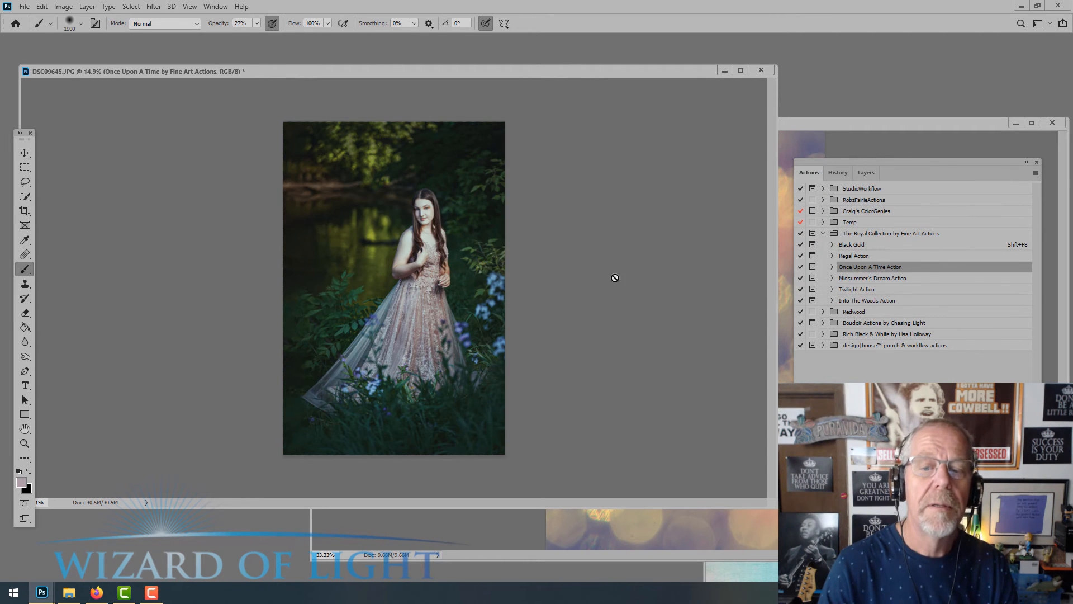
{"action": "left_click", "coordinate": [868, 175]}
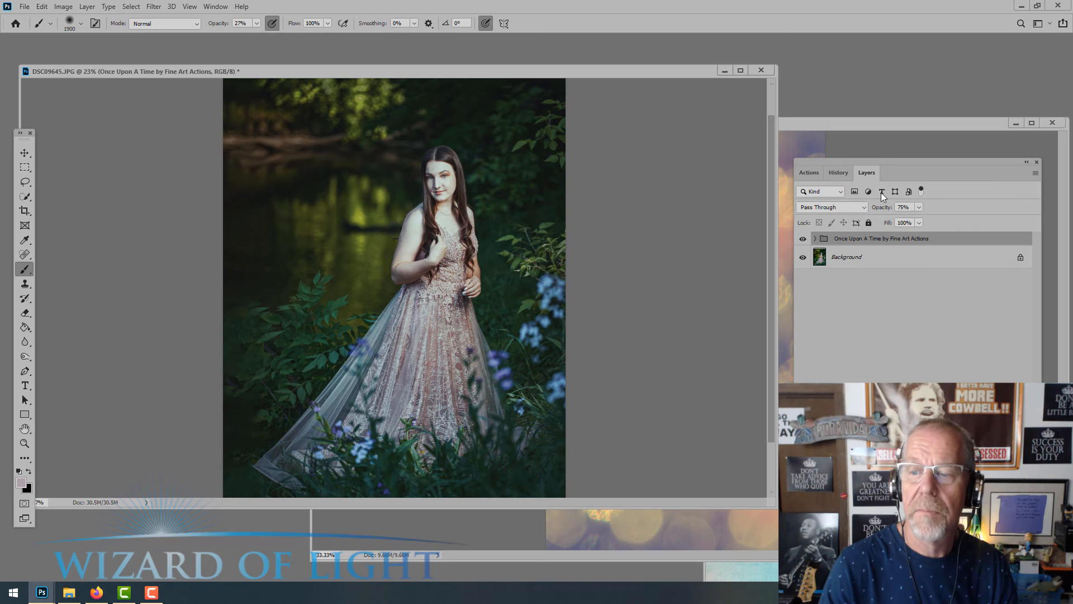
Reduce the opacity of the Once Upon A Time by Fine Art Actions group to 39%.
{"action": "left_click", "coordinate": [918, 208]}
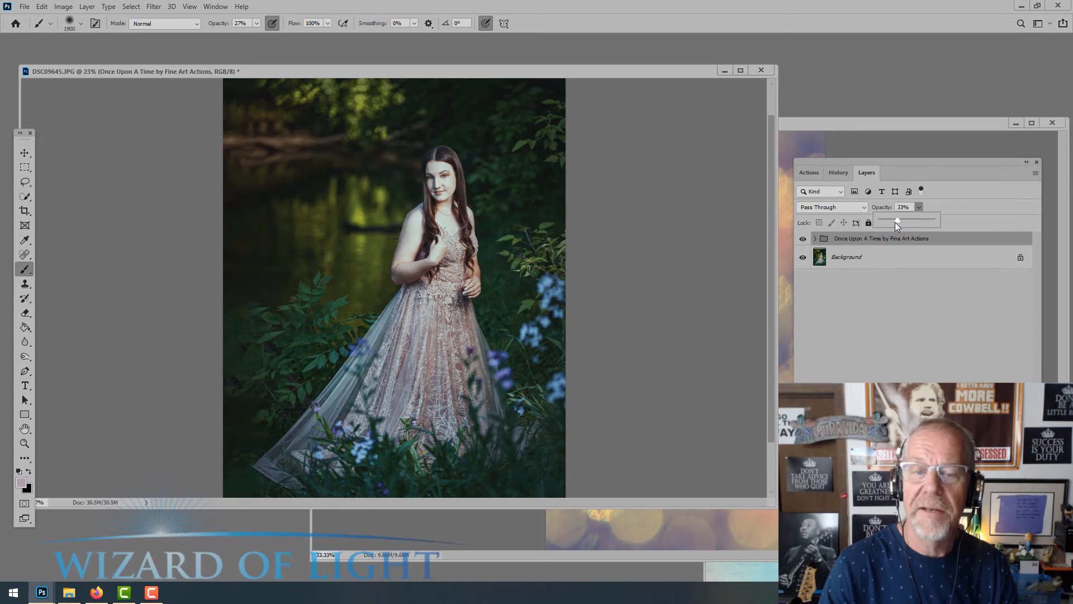
{"action": "left_click_drag", "start_coordinate": [896, 221], "coordinate": [891, 221]}
{"action": "key", "text": "ctrl+minus"}
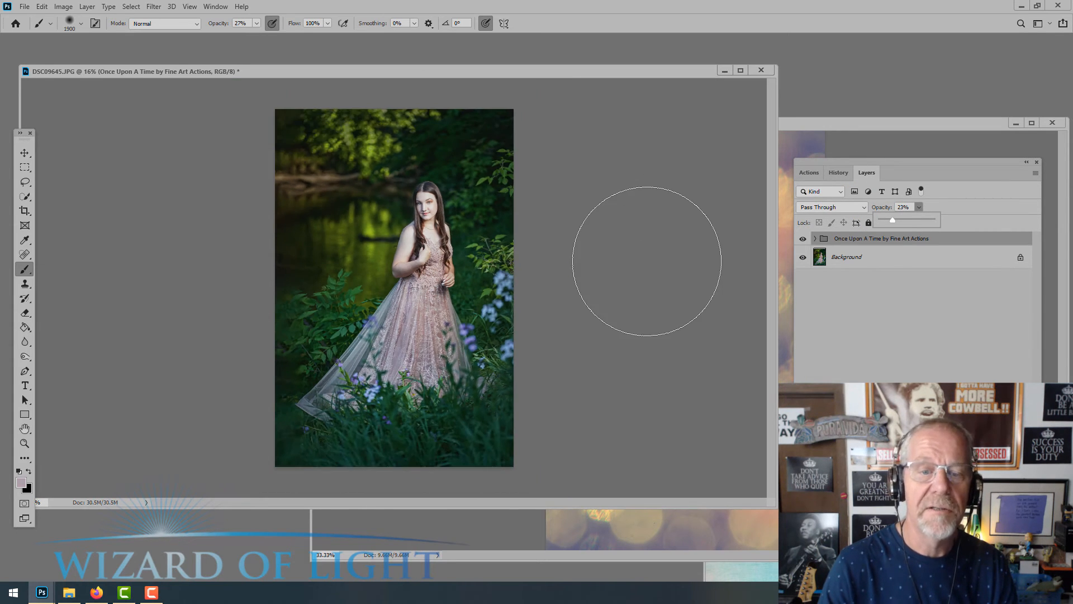
{"action": "left_click_drag", "start_coordinate": [892, 221], "coordinate": [901, 221]}
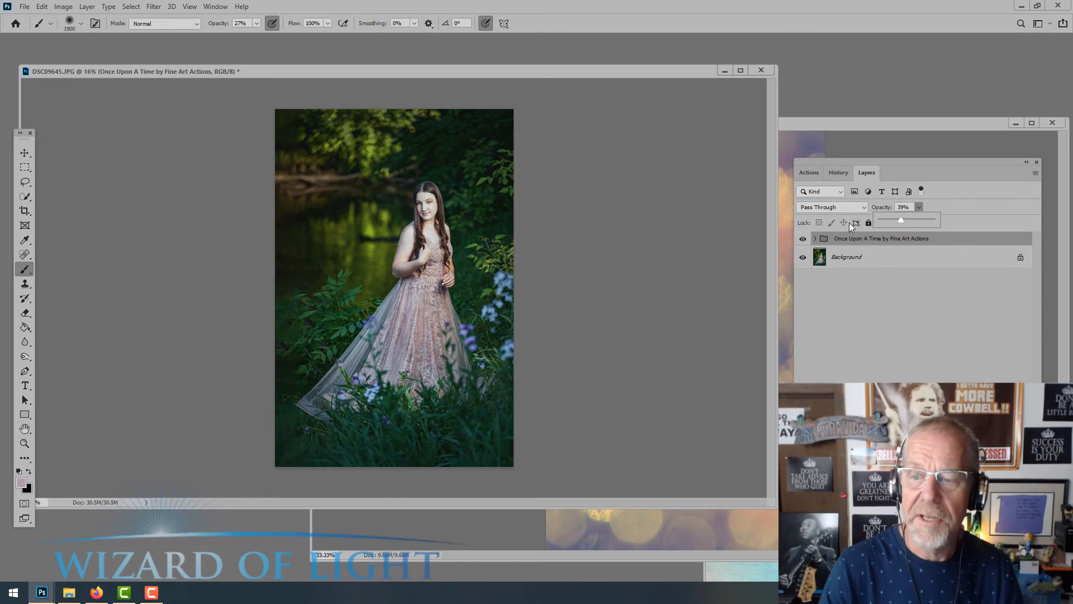
Toggle the Once Upon A Time group's visibility to compare the portrait, and merge all visible layers into the background.
{"action": "left_click", "coordinate": [803, 239]}
{"action": "left_click", "coordinate": [803, 239]}
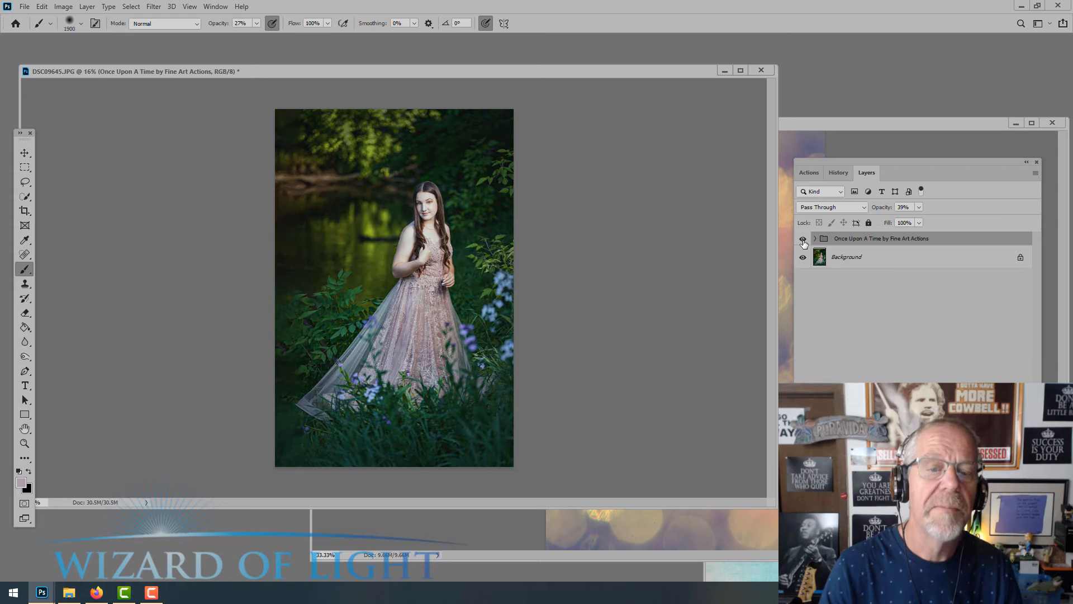
{"action": "scroll", "coordinate": [491, 229], "scroll_direction": "up", "scroll_amount": 2}
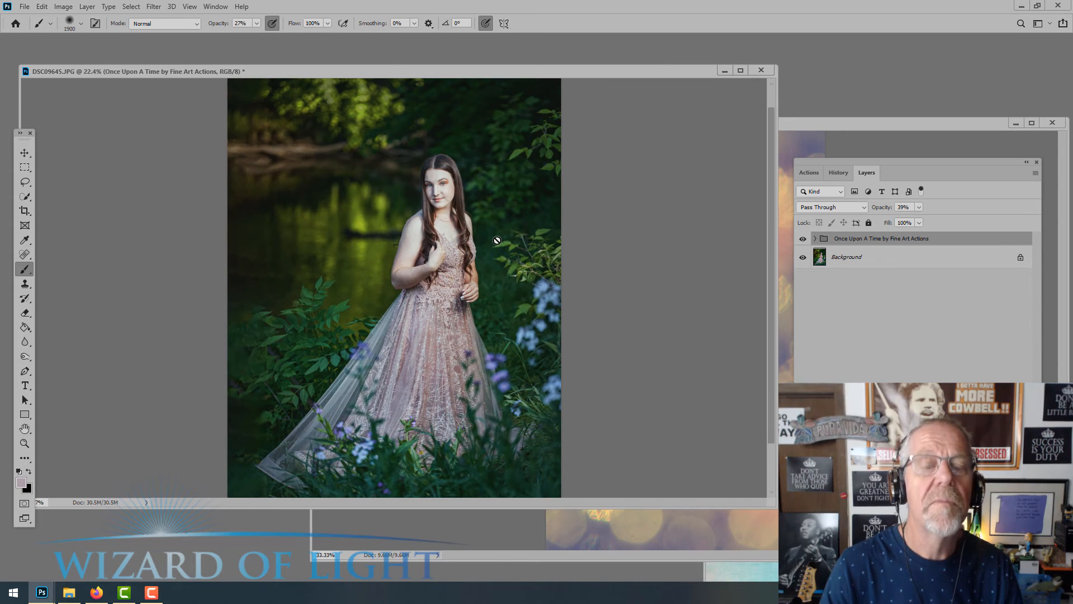
{"action": "key", "text": "ctrl+shift+e"}
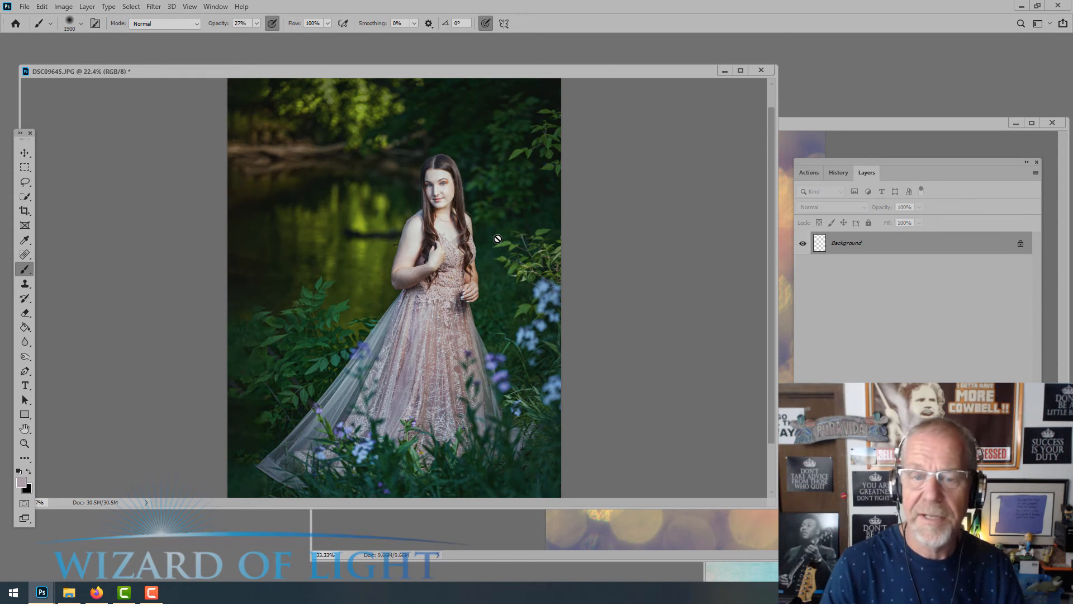
Copy the bokeh image from Bokeh_Texture_by_JeniphoStock.jpg into the portrait document as a new layer.
{"action": "left_click", "coordinate": [25, 152]}
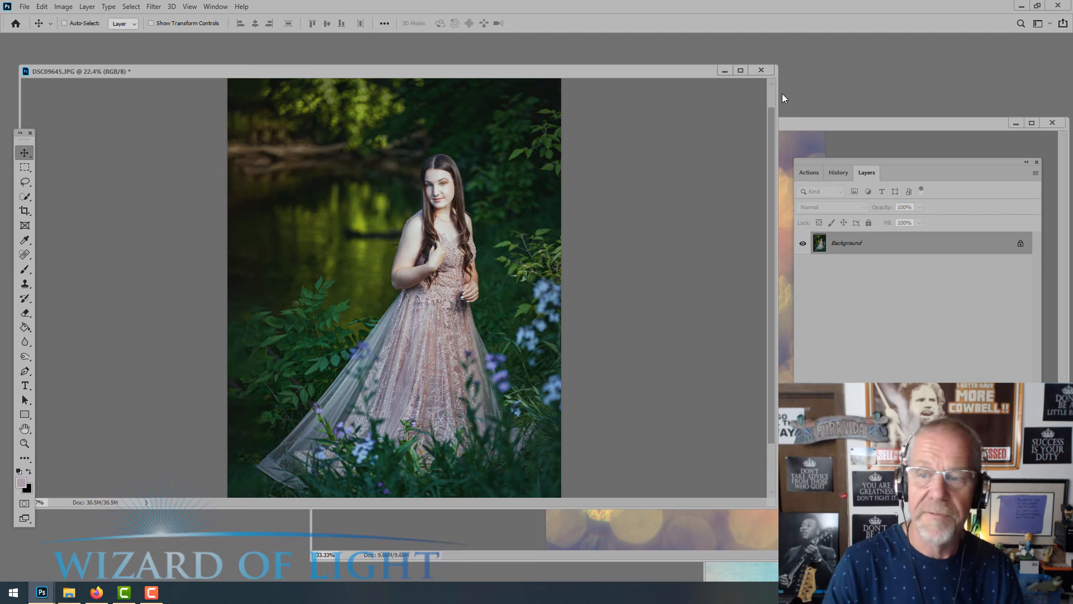
{"action": "left_click", "coordinate": [784, 124]}
{"action": "left_click_drag", "start_coordinate": [783, 123], "coordinate": [761, 157]}
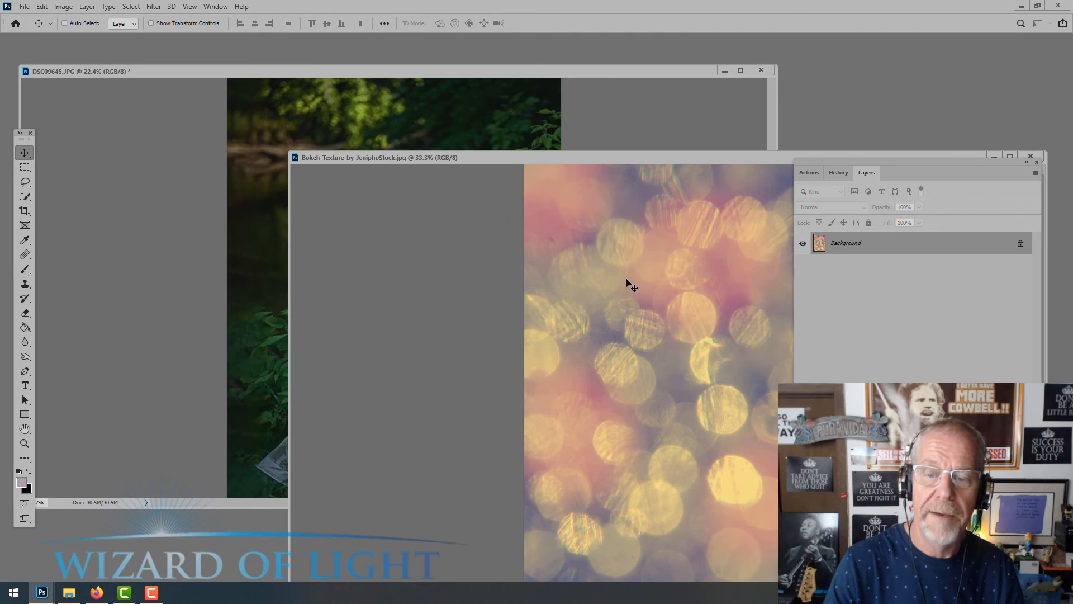
{"action": "left_click_drag", "start_coordinate": [627, 277], "coordinate": [248, 250]}
{"action": "scroll", "coordinate": [332, 267], "scroll_direction": "down", "scroll_amount": 2}
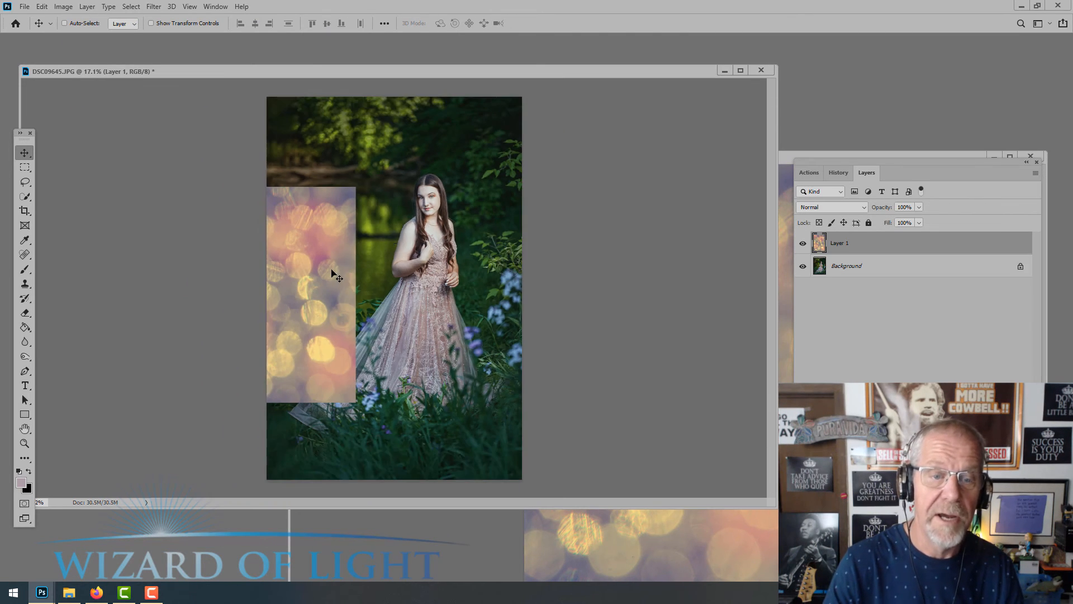
Align the bokeh texture with the photo's upper-left corner and scale it to cover the entire portrait.
{"action": "left_click_drag", "start_coordinate": [332, 267], "coordinate": [381, 177]}
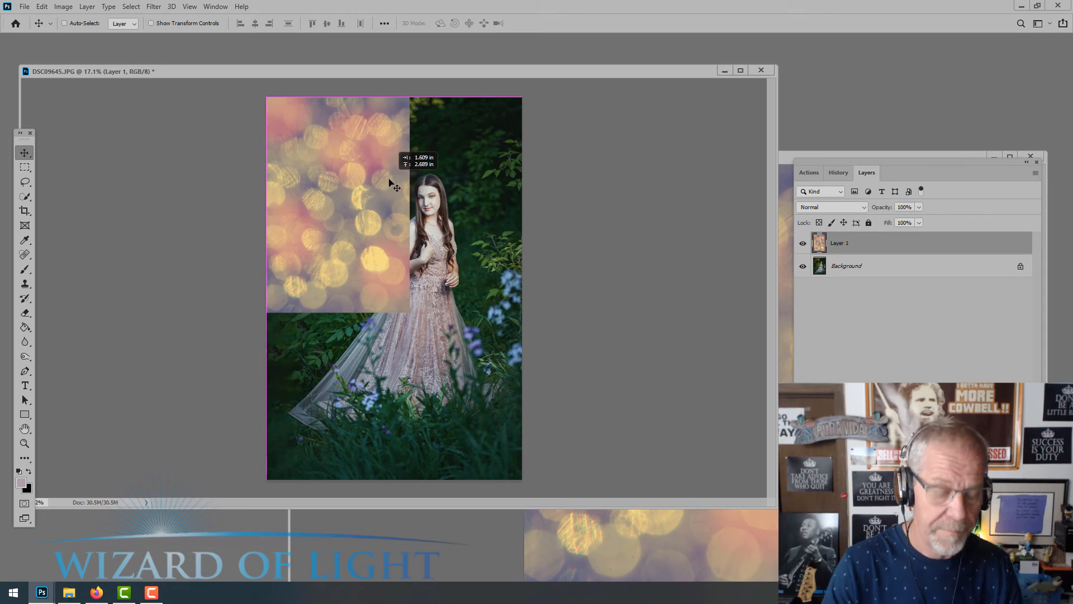
{"action": "key", "text": "ctrl"}
{"action": "key", "text": "ctrl+t"}
{"action": "left_click_drag", "start_coordinate": [410, 312], "coordinate": [530, 481]}
{"action": "key", "text": "Return"}
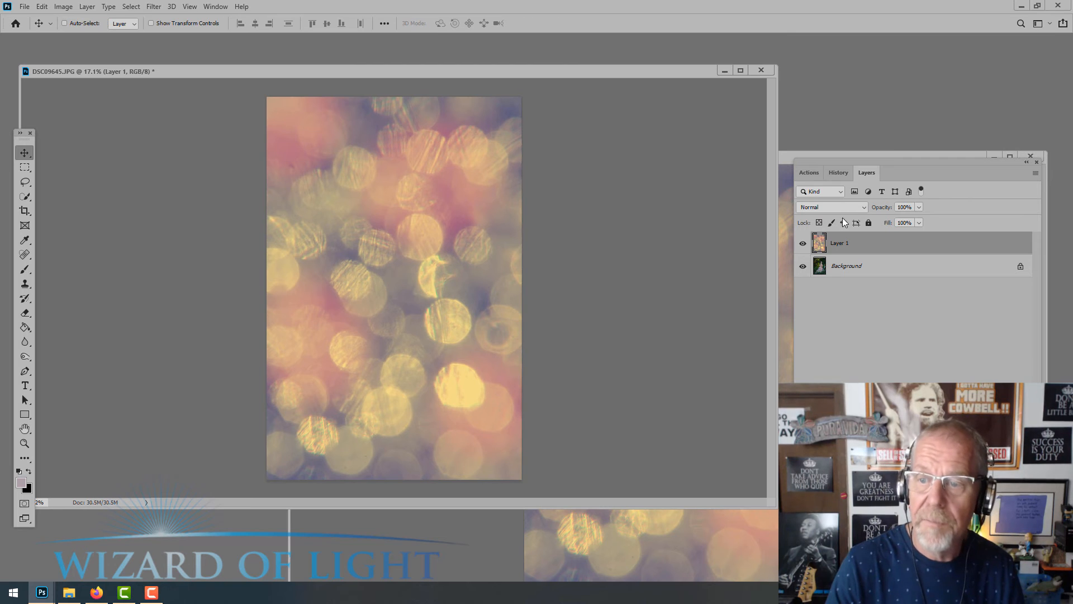
Set the bokeh texture layer to Hard Light blending at 50% opacity.
{"action": "left_click", "coordinate": [847, 210]}
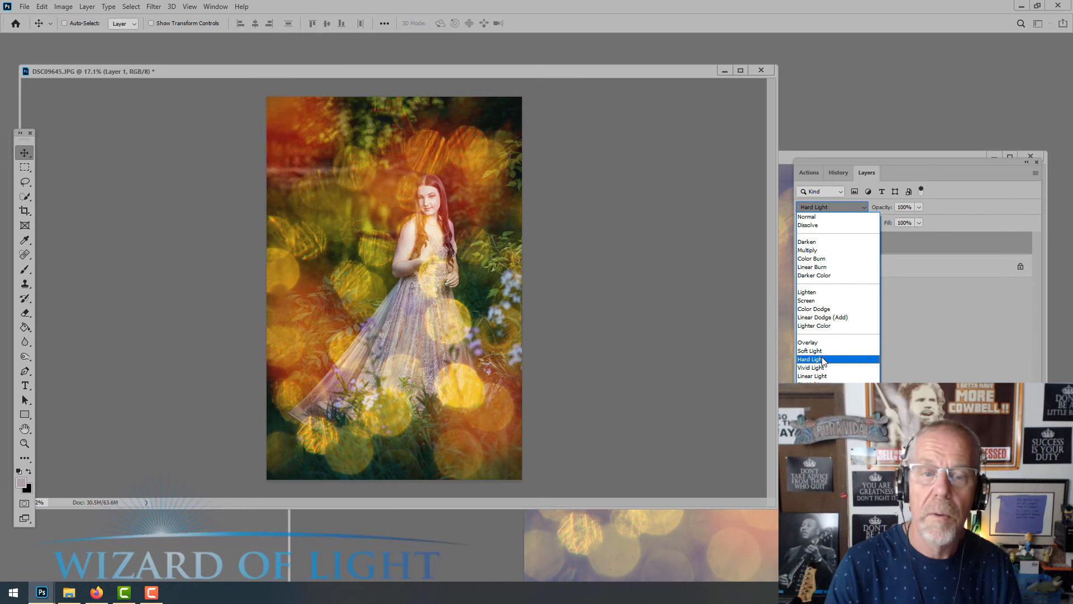
{"action": "left_click", "coordinate": [824, 360]}
{"action": "left_click", "coordinate": [920, 207]}
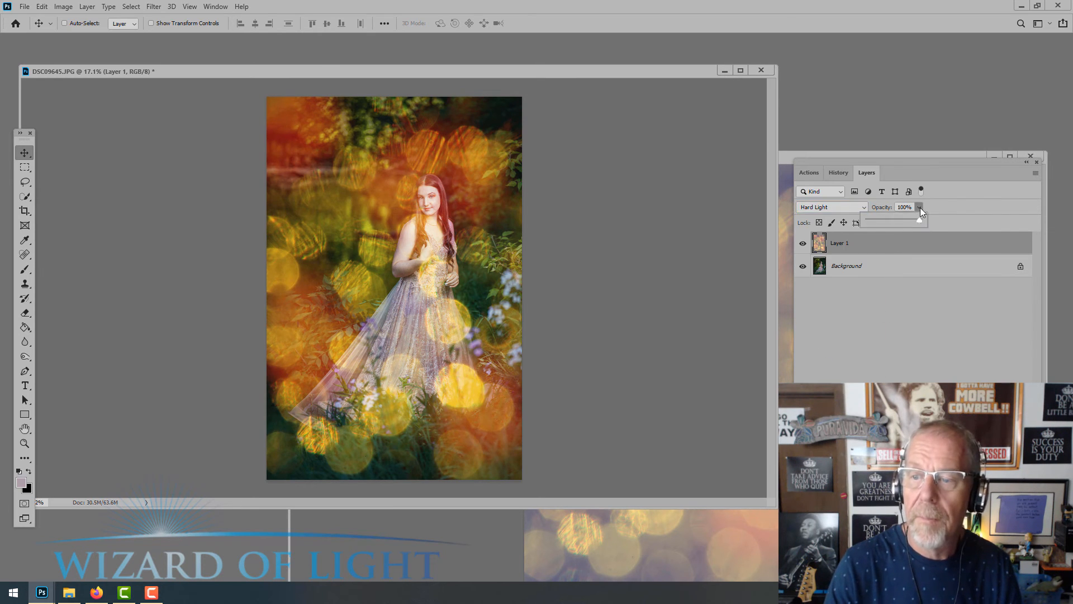
{"action": "left_click", "coordinate": [895, 219]}
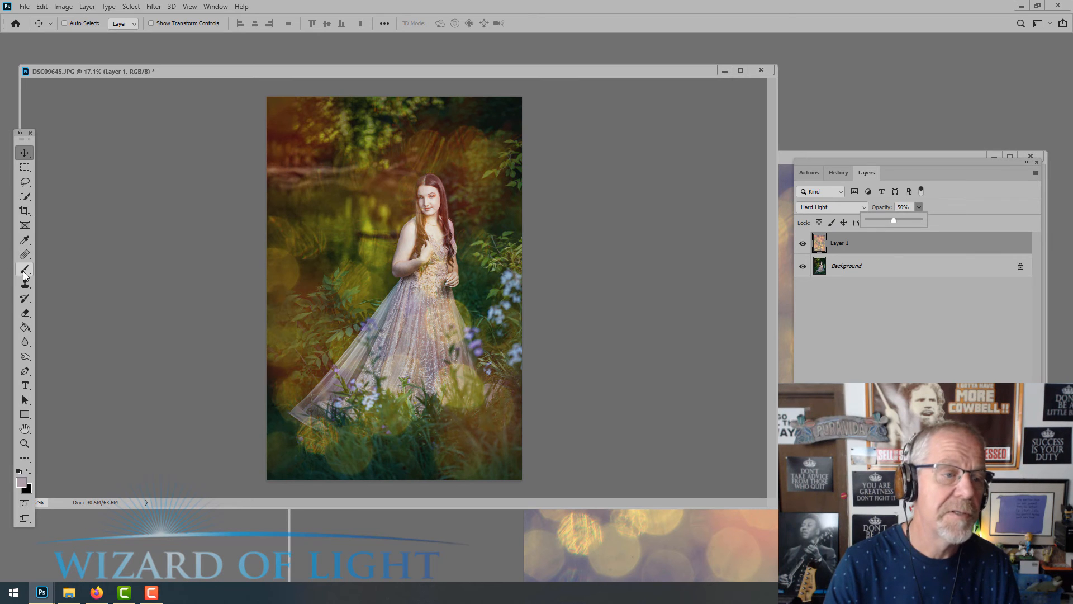
Fade the bokeh texture over the subject and her dress using the Eraser at size 1800 and 16% opacity.
{"action": "left_click", "coordinate": [25, 313]}
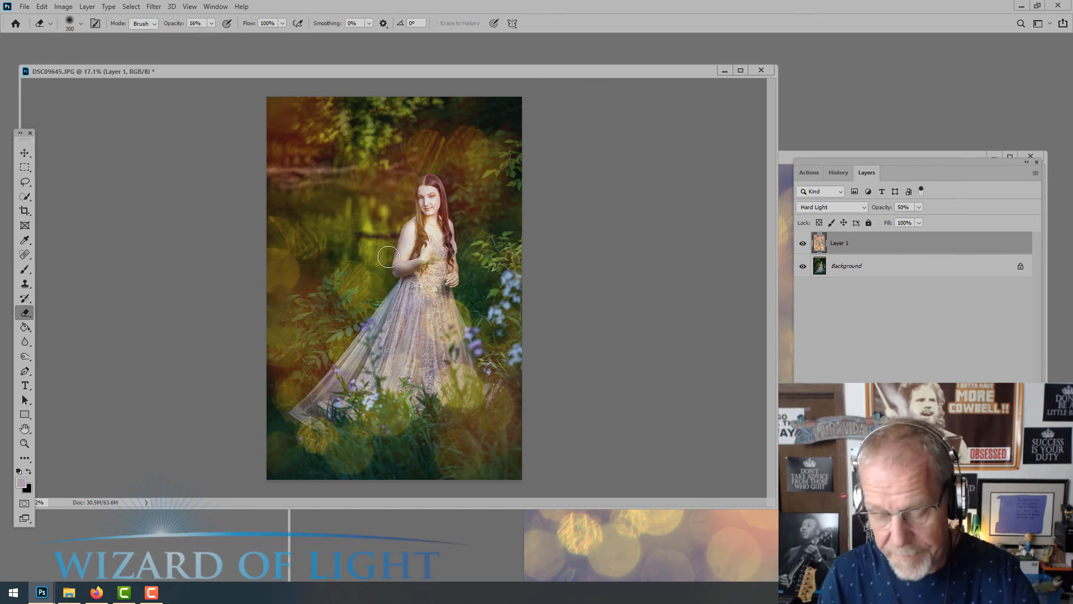
{"action": "key", "text": "bracketright"}
{"action": "key", "text": "bracketright"}
{"action": "key", "text": "bracketright"}
{"action": "key", "text": "bracketright"}
{"action": "key", "text": "bracketright"}
{"action": "key", "text": "bracketright"}
{"action": "key", "text": "bracketright"}
{"action": "key", "text": "bracketright"}
{"action": "key", "text": "bracketright"}
{"action": "key", "text": "bracketright"}
{"action": "key", "text": "bracketright"}
{"action": "key", "text": "bracketright"}
{"action": "key", "text": "bracketright"}
{"action": "key", "text": "bracketright"}
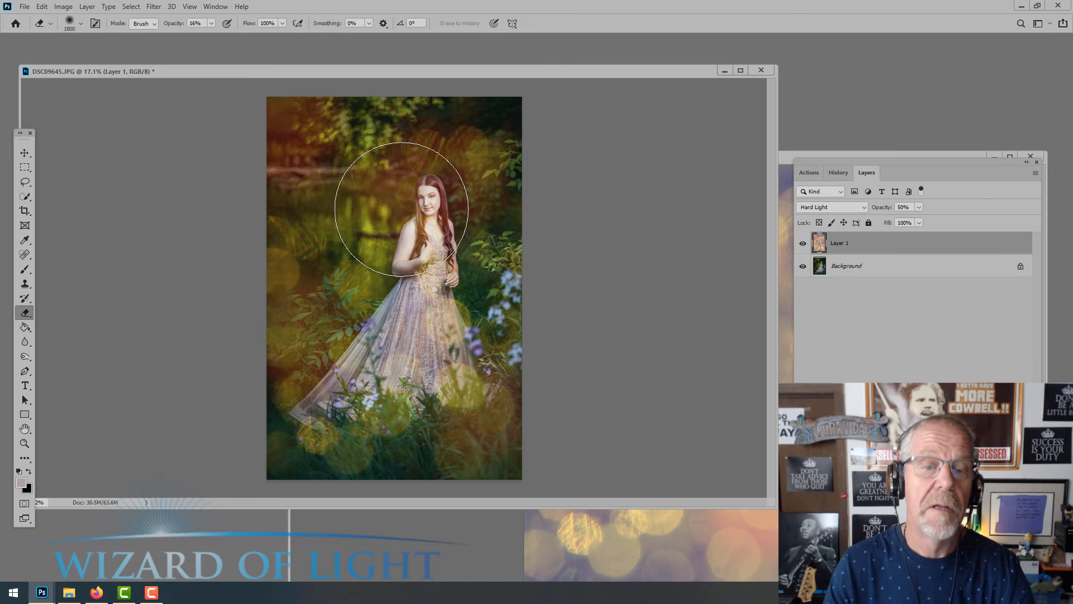
{"action": "mouse_move", "coordinate": [404, 281]}
{"action": "left_mouse_down"}
{"action": "mouse_move", "coordinate": [419, 375]}
{"action": "mouse_move", "coordinate": [420, 241]}
{"action": "mouse_move", "coordinate": [398, 271]}
{"action": "mouse_move", "coordinate": [391, 336]}
{"action": "left_mouse_up"}
{"action": "scroll", "coordinate": [384, 265], "scroll_direction": "down", "scroll_amount": 2}
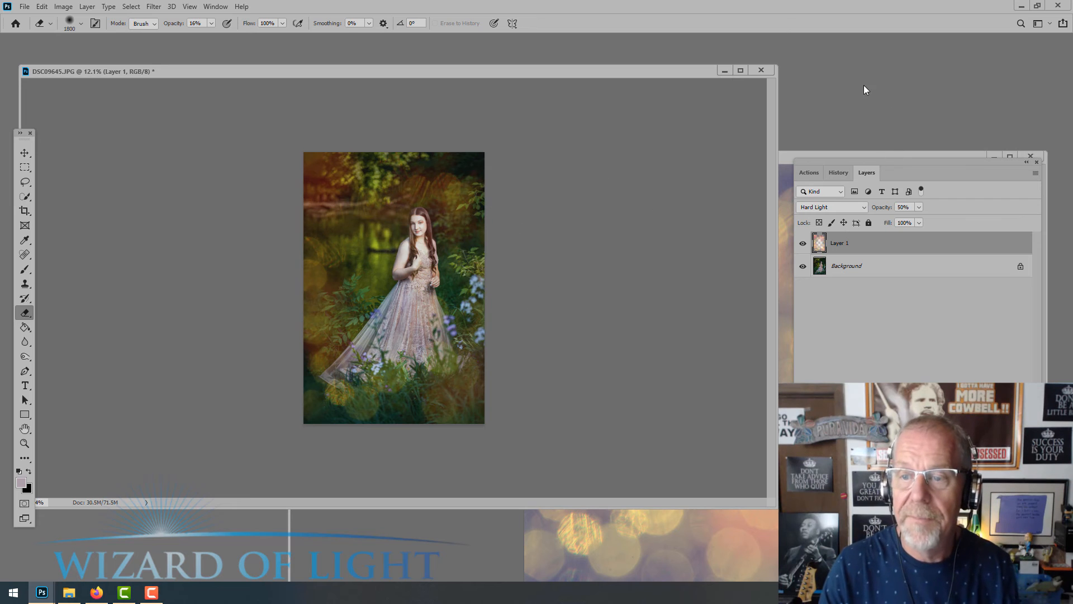
Close the bokeh texture document, and copy the dark brown texture into the portrait as a new layer at the upper-left corner.
{"action": "left_click", "coordinate": [791, 156]}
{"action": "key", "text": "ctrl+w"}
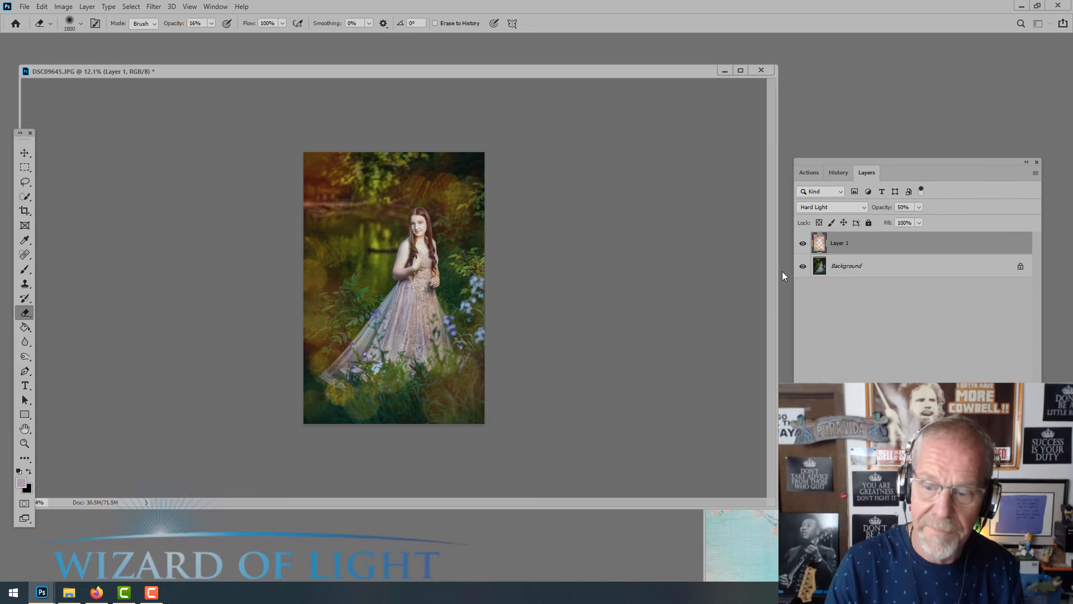
{"action": "left_click", "coordinate": [776, 522]}
{"action": "left_click", "coordinate": [900, 514]}
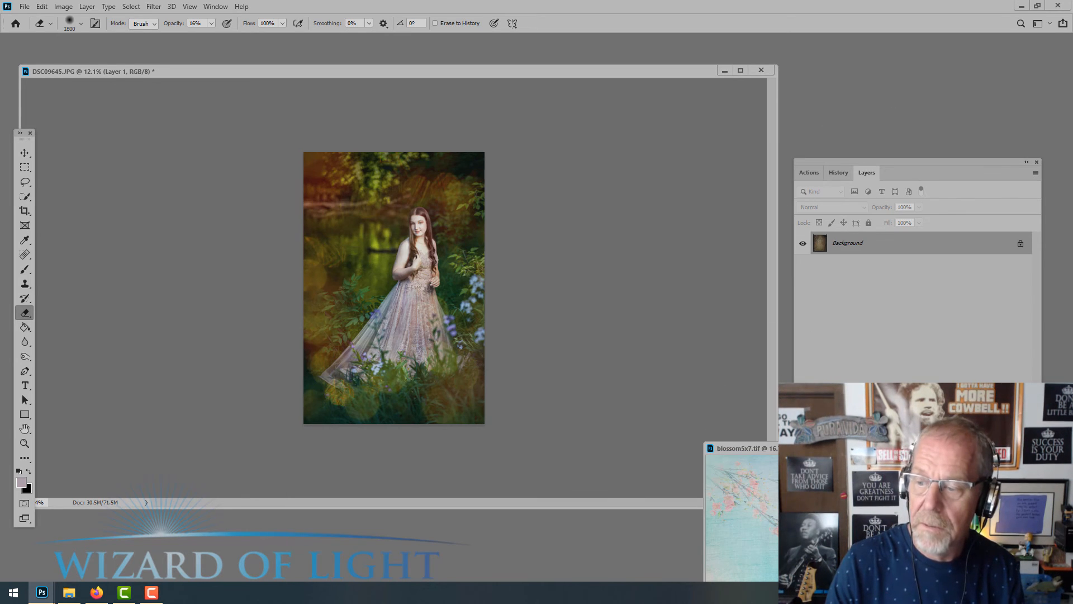
{"action": "left_click_drag", "start_coordinate": [28, 144], "coordinate": [28, 147]}
{"action": "left_click", "coordinate": [27, 153]}
{"action": "left_click_drag", "start_coordinate": [426, 270], "coordinate": [349, 176]}
Scale the brown texture to cover the whole portrait, and hide the bokeh layer beneath it.
{"action": "key", "text": "ctrl+t"}
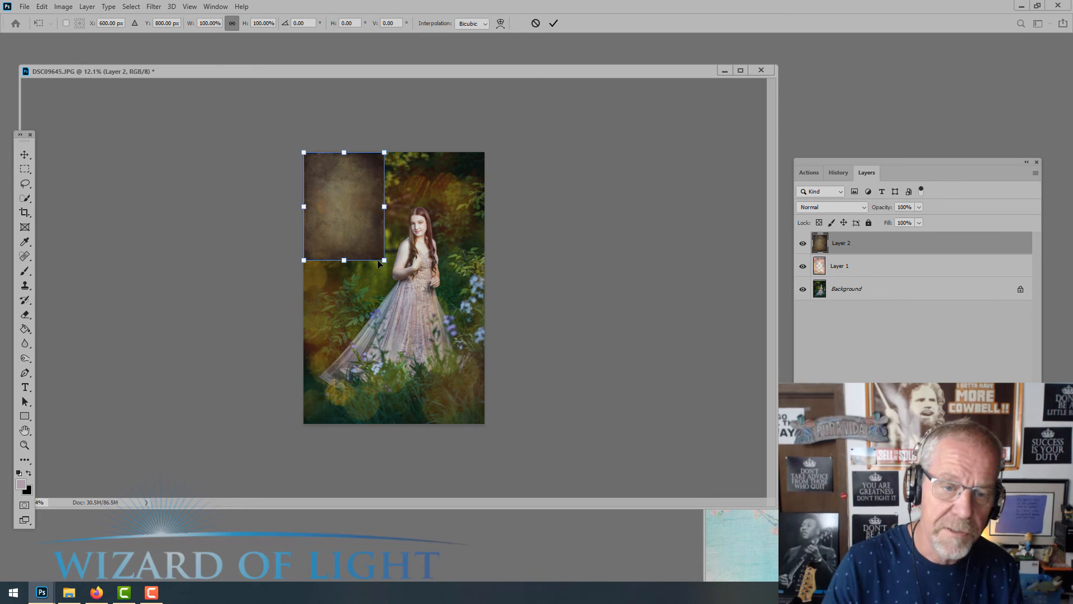
{"action": "left_click_drag", "start_coordinate": [383, 260], "coordinate": [486, 417]}
{"action": "key", "text": "Return"}
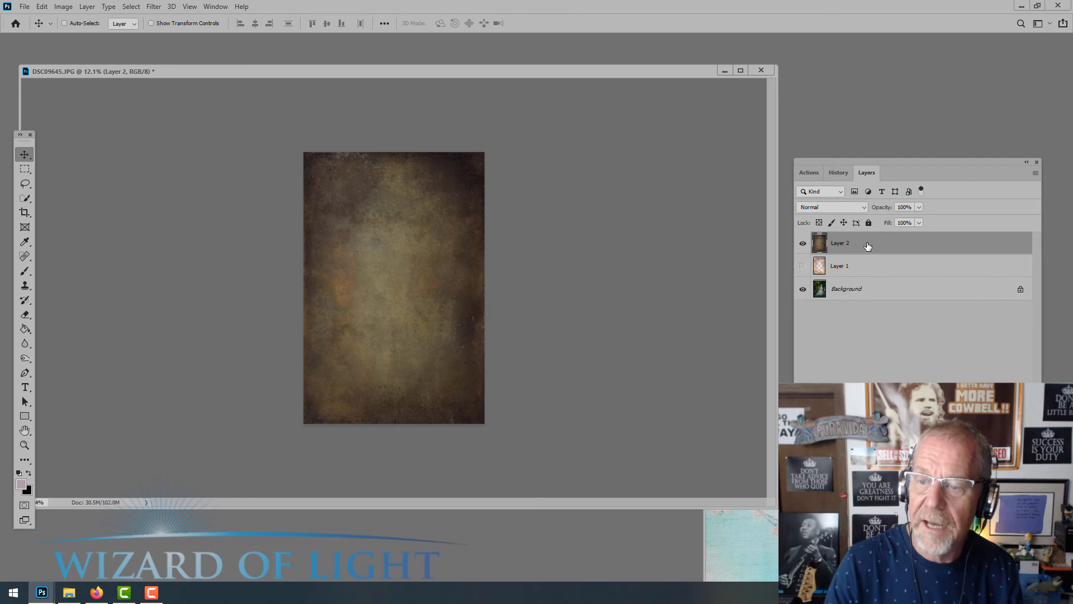
Set the brown texture layer to Normal blending at 57% opacity, and fade it over the subject's upper body with the Eraser at 16% opacity.
{"action": "left_click", "coordinate": [865, 208]}
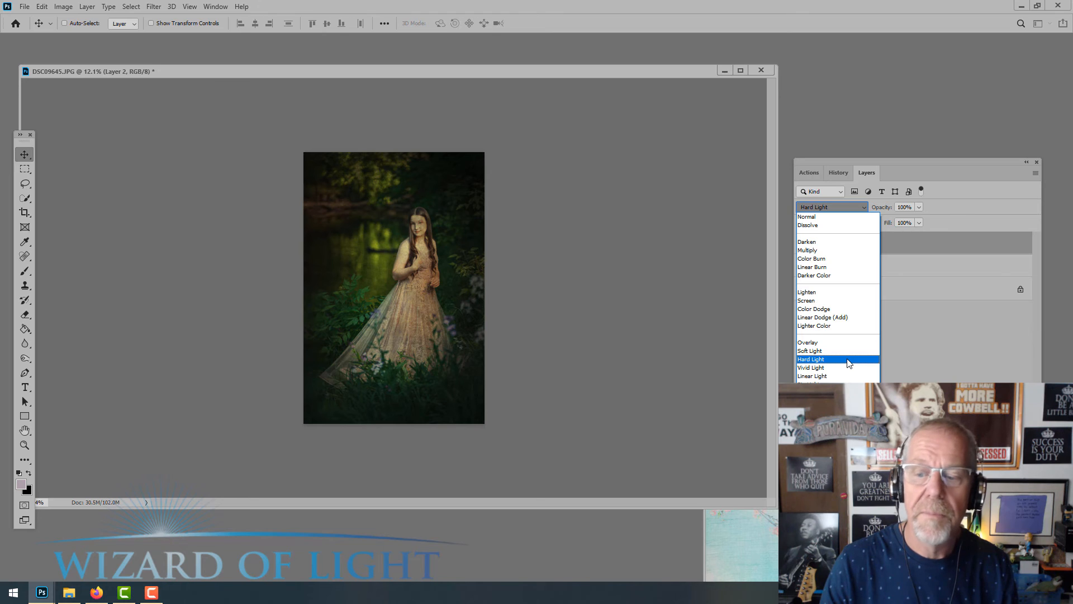
{"action": "left_click", "coordinate": [919, 206]}
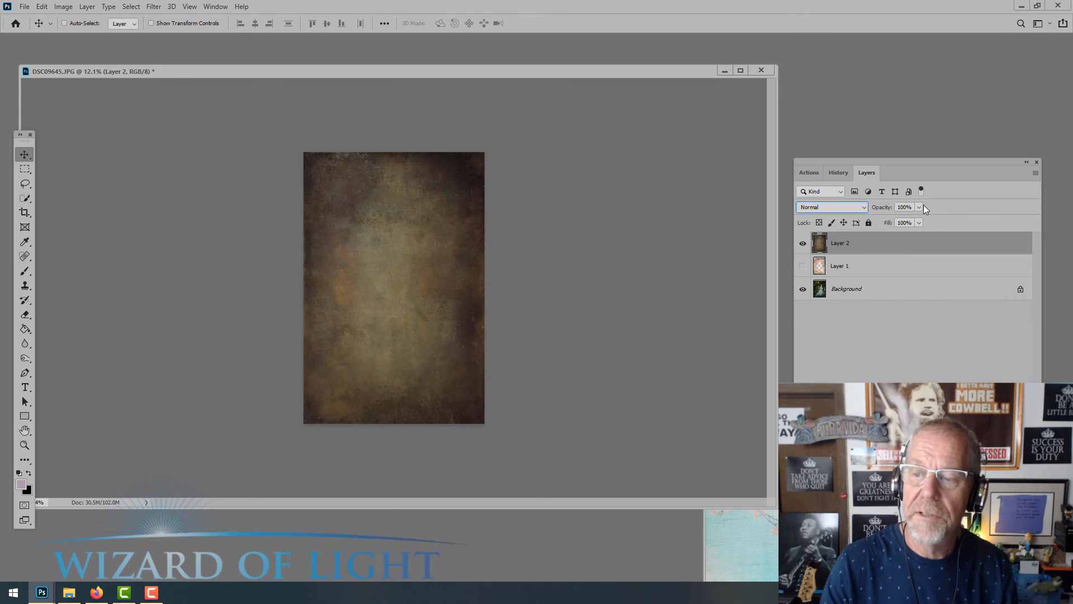
{"action": "left_click", "coordinate": [919, 207]}
{"action": "left_click_drag", "start_coordinate": [896, 219], "coordinate": [896, 219]}
{"action": "scroll", "coordinate": [419, 256], "scroll_direction": "up", "scroll_amount": 3}
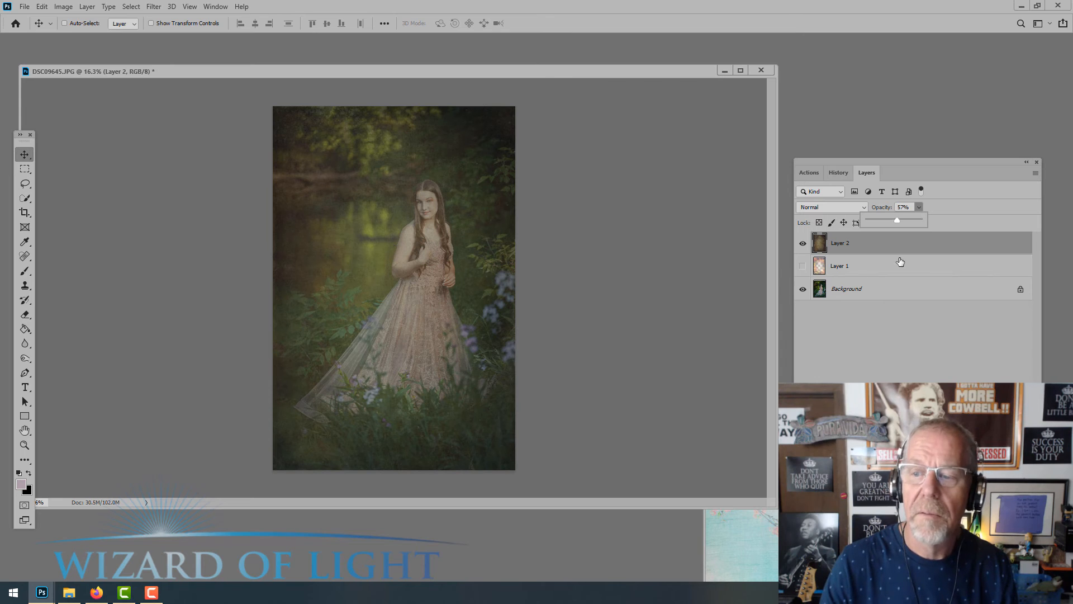
{"action": "scroll", "coordinate": [546, 201], "scroll_direction": "up", "scroll_amount": 1}
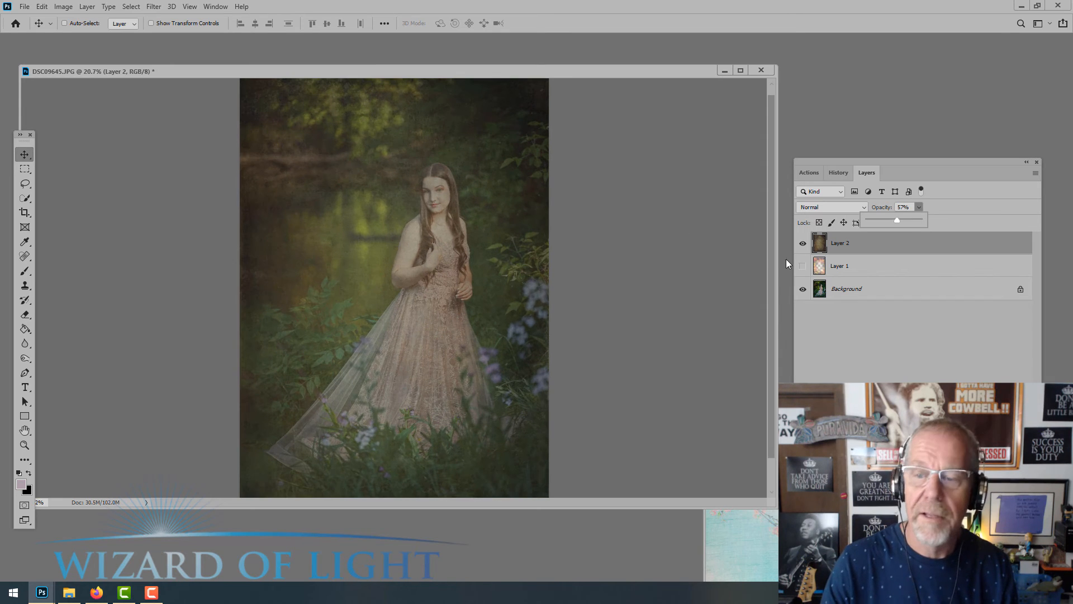
{"action": "left_click", "coordinate": [25, 315]}
{"action": "mouse_move", "coordinate": [423, 211]}
{"action": "left_mouse_down"}
{"action": "mouse_move", "coordinate": [422, 349]}
{"action": "mouse_move", "coordinate": [324, 389]}
{"action": "mouse_move", "coordinate": [446, 243]}
{"action": "mouse_move", "coordinate": [436, 207]}
{"action": "left_mouse_up"}
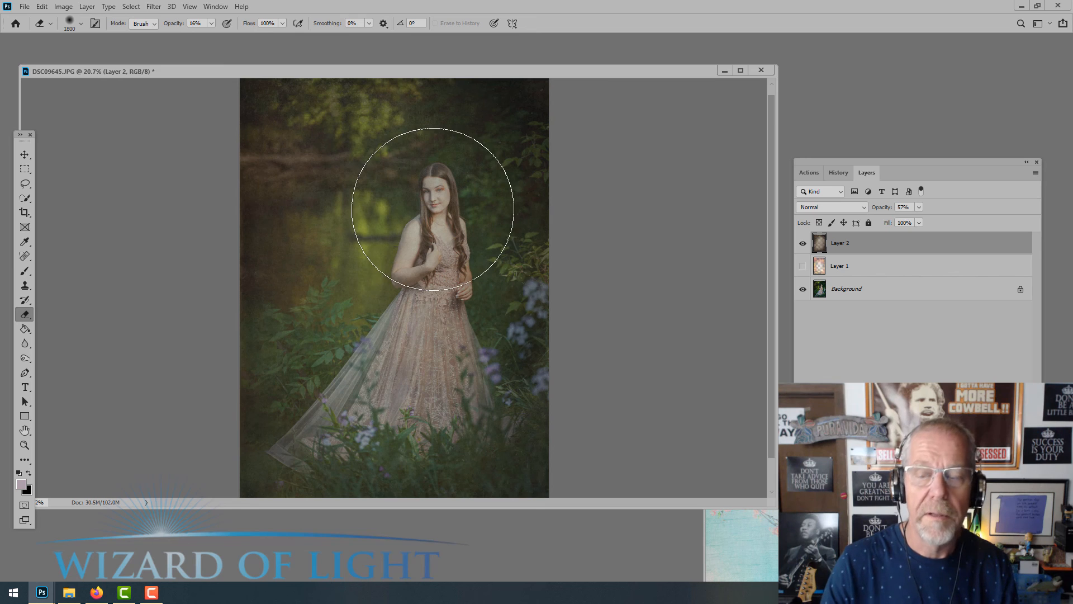
Try the Dissolve, Darken, Multiply, Linear Burn, Lighten and Screen blending modes on the brown texture layer, comparing it hidden and shown.
{"action": "left_click", "coordinate": [829, 208]}
{"action": "left_click", "coordinate": [825, 209]}
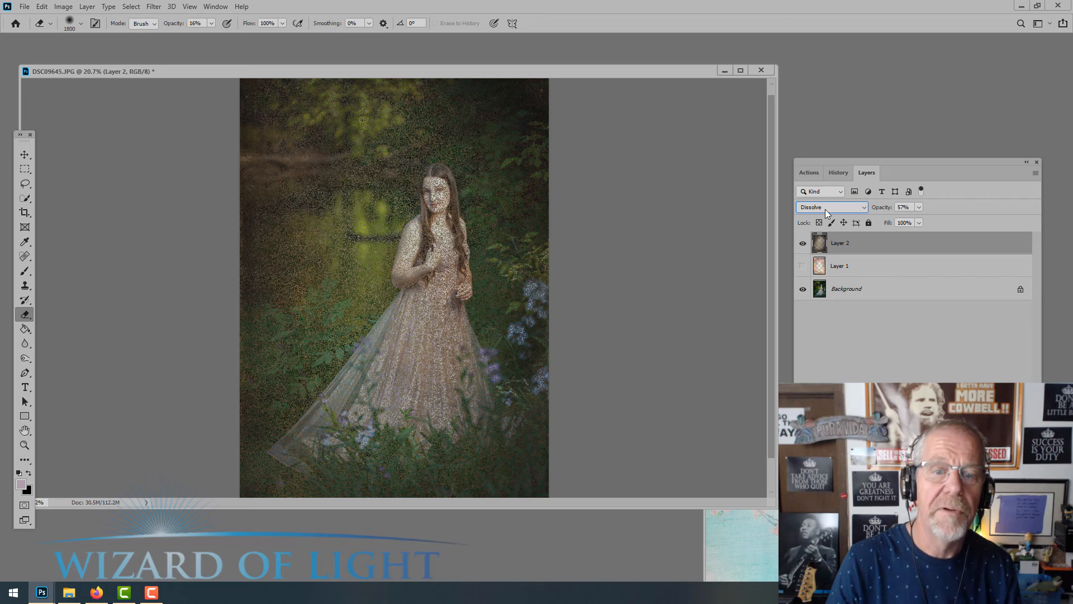
{"action": "key", "text": "Down"}
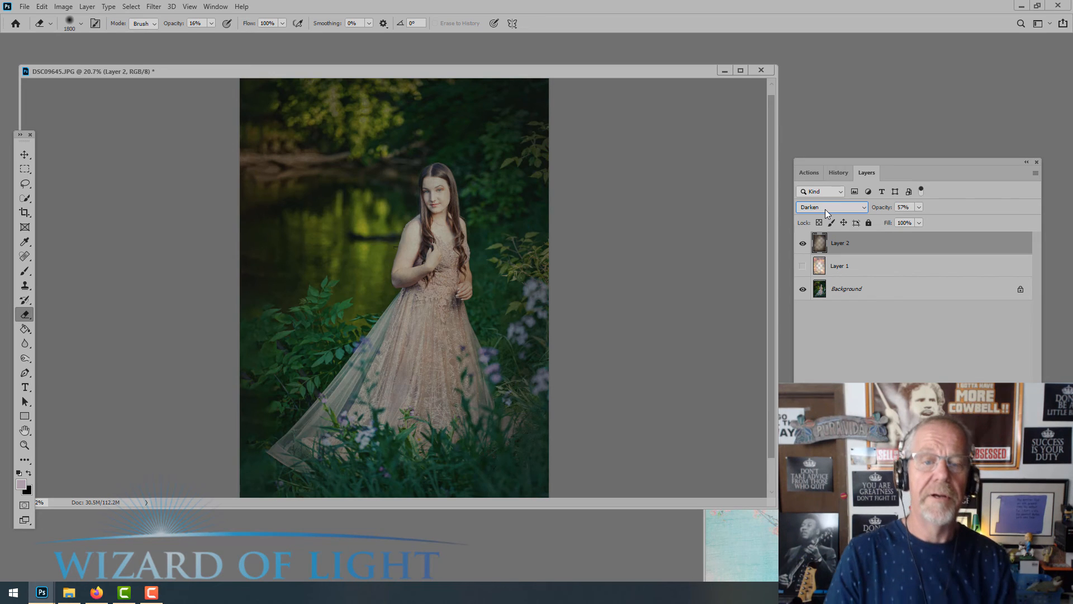
{"action": "key", "text": "Down"}
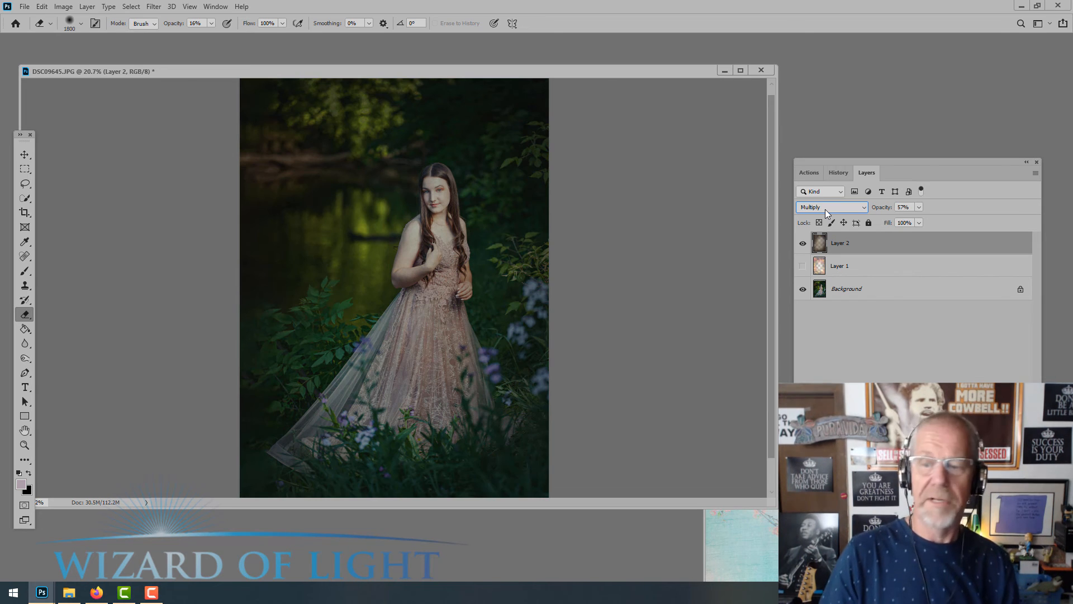
{"action": "key", "text": "Down"}
{"action": "key", "text": "Down"}
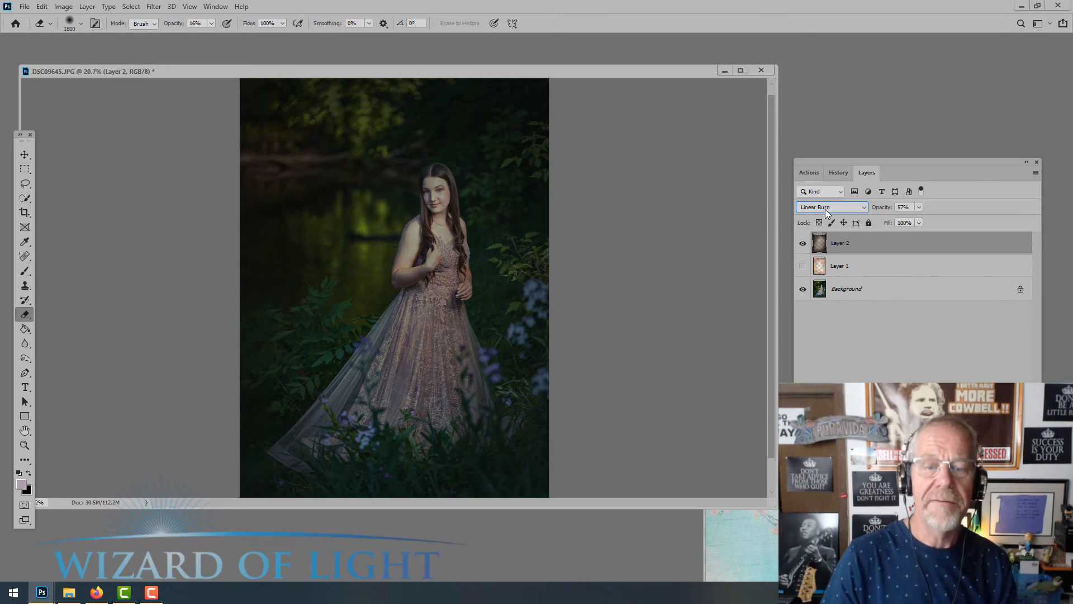
{"action": "key", "text": "Down"}
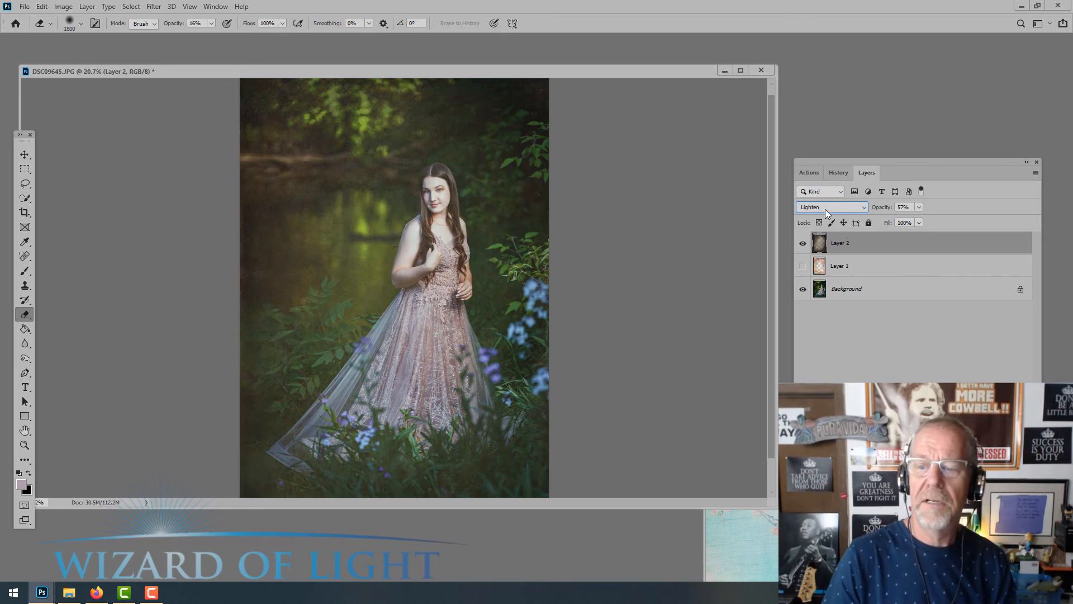
{"action": "scroll", "coordinate": [824, 209], "scroll_direction": "down", "scroll_amount": 1}
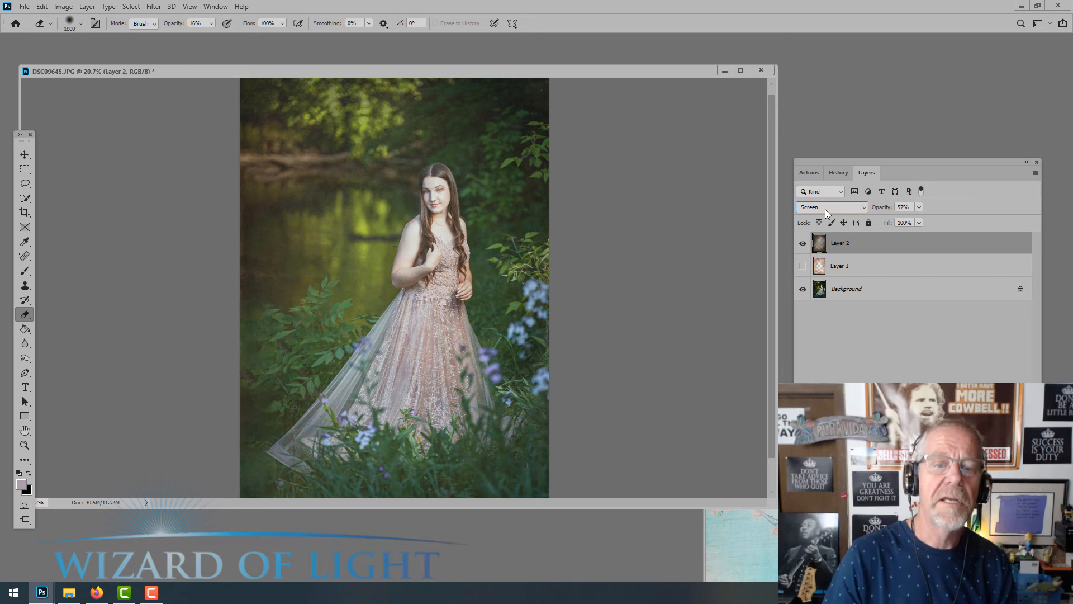
{"action": "left_click", "coordinate": [803, 245]}
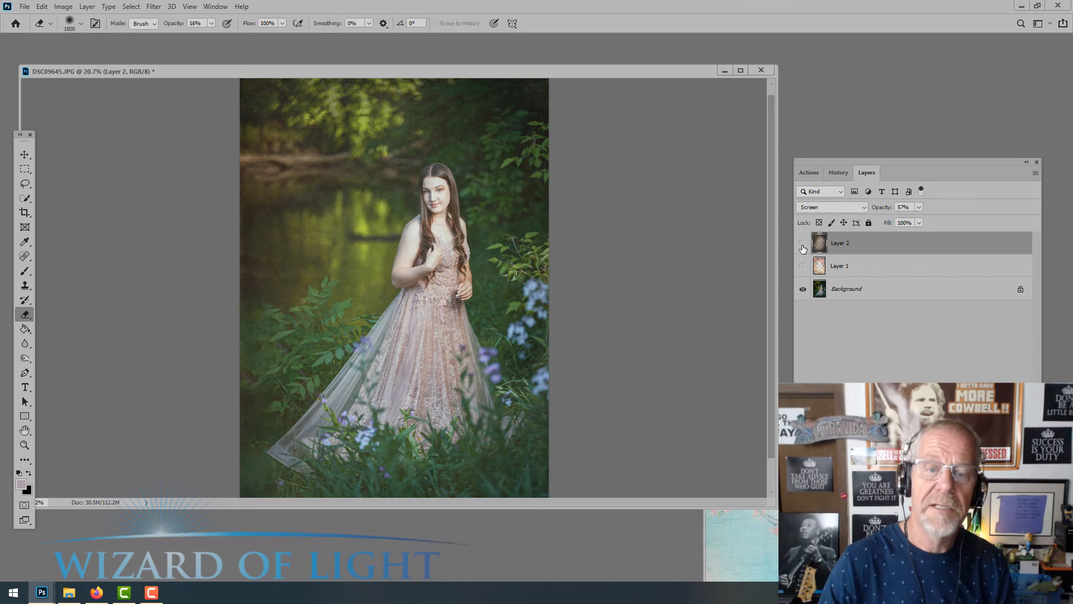
{"action": "left_click", "coordinate": [802, 244]}
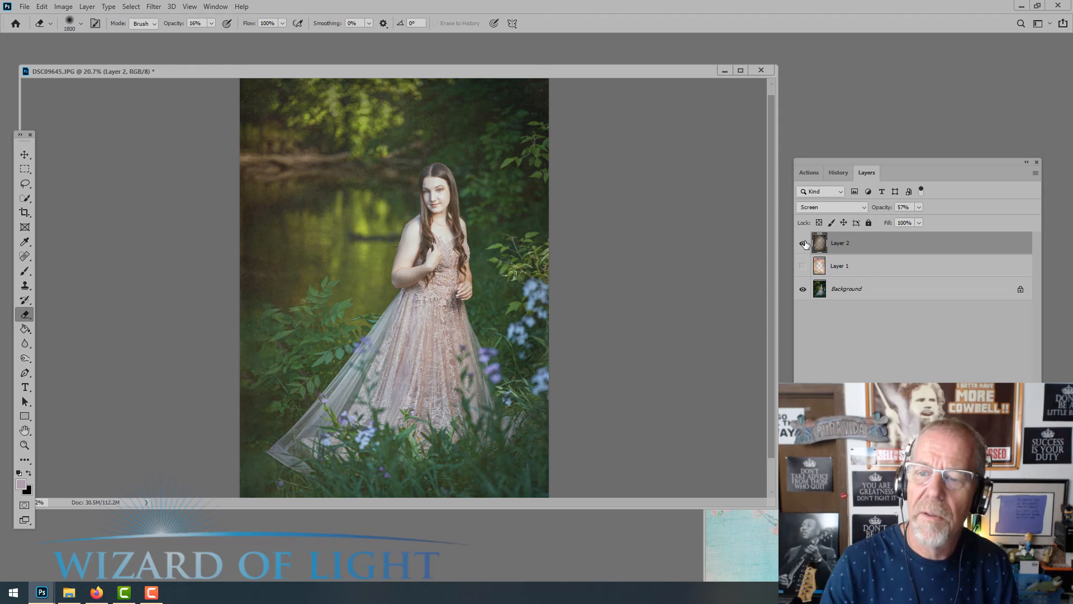
Try the Color Dodge, Lighter Color and Overlay blending modes on the brown texture layer.
{"action": "left_click", "coordinate": [829, 206]}
{"action": "left_click", "coordinate": [828, 206]}
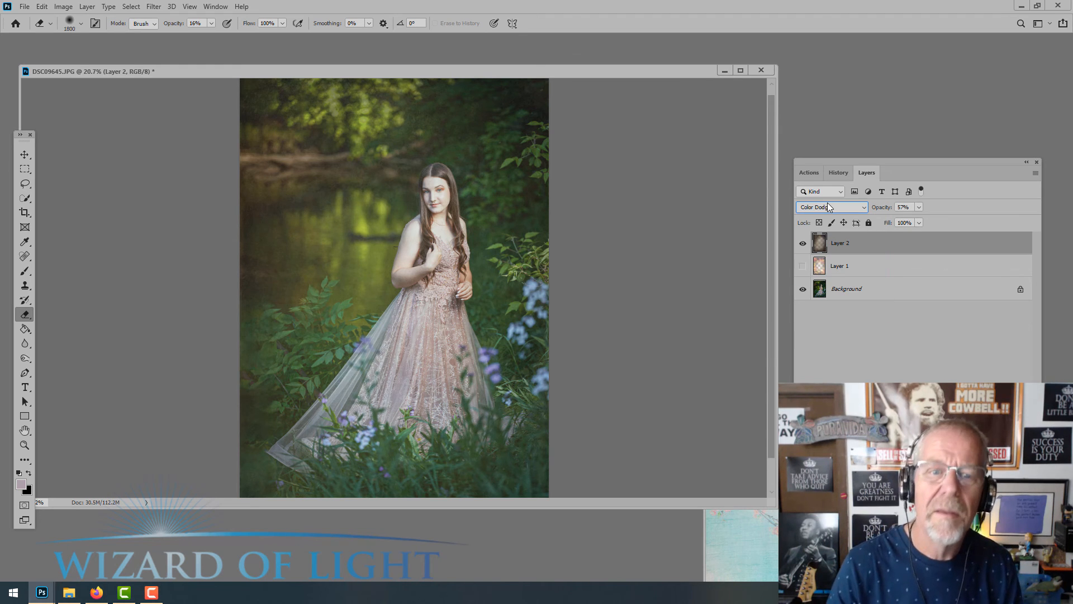
{"action": "scroll", "coordinate": [829, 206], "scroll_direction": "down", "scroll_amount": 1}
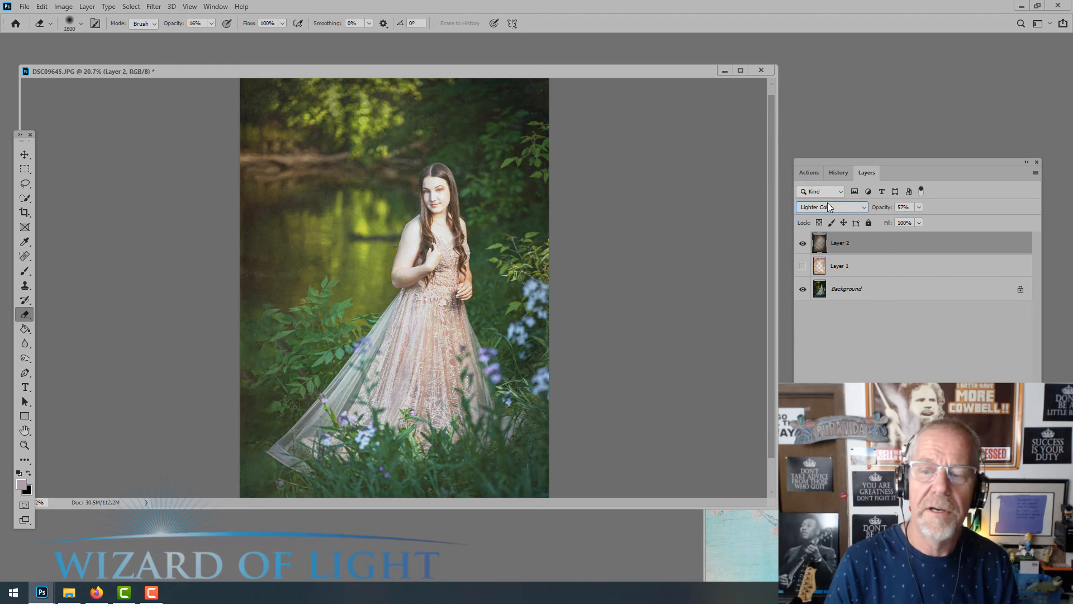
{"action": "scroll", "coordinate": [829, 206], "scroll_direction": "down", "scroll_amount": 1}
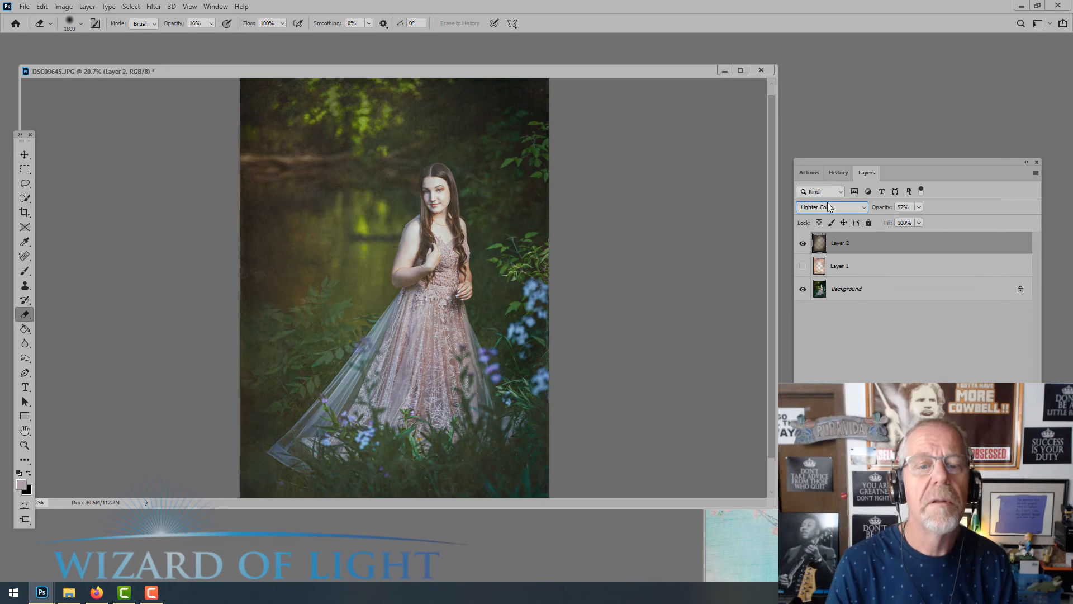
{"action": "left_click", "coordinate": [803, 244]}
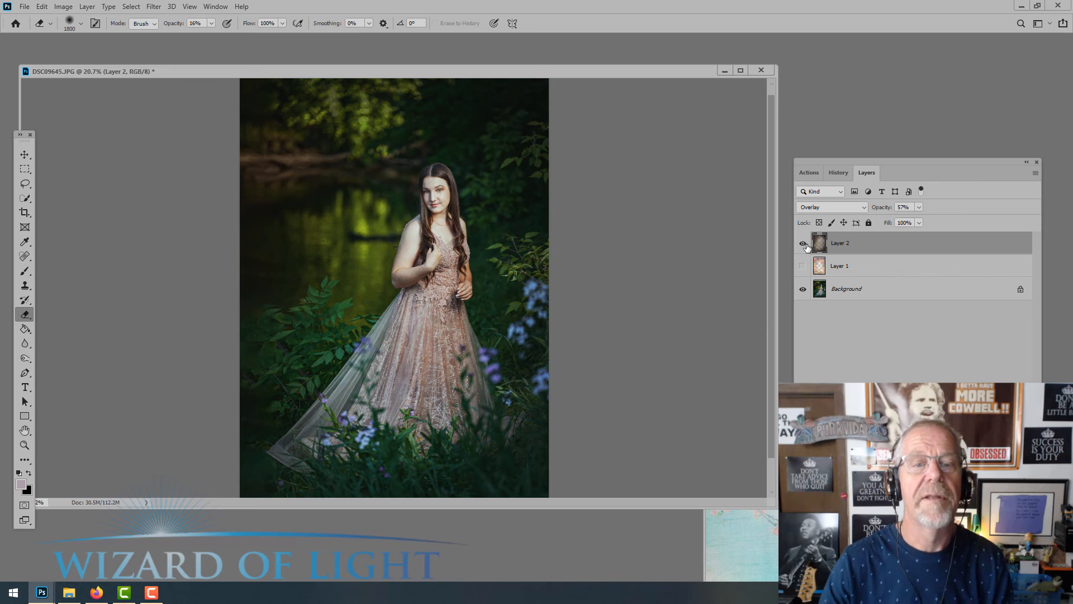
{"action": "scroll", "coordinate": [492, 243], "scroll_direction": "down", "scroll_amount": 1}
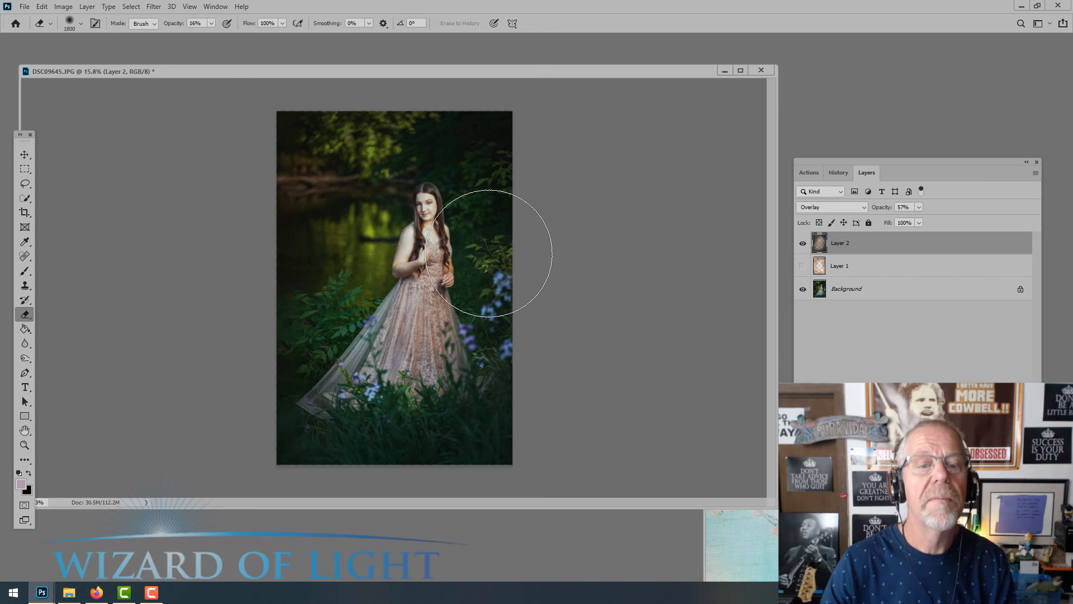
Set the brown texture layer to Normal blending at 22% opacity, and fade it once over the subject's upper body with the Eraser.
{"action": "left_click", "coordinate": [863, 208]}
{"action": "left_click", "coordinate": [821, 210]}
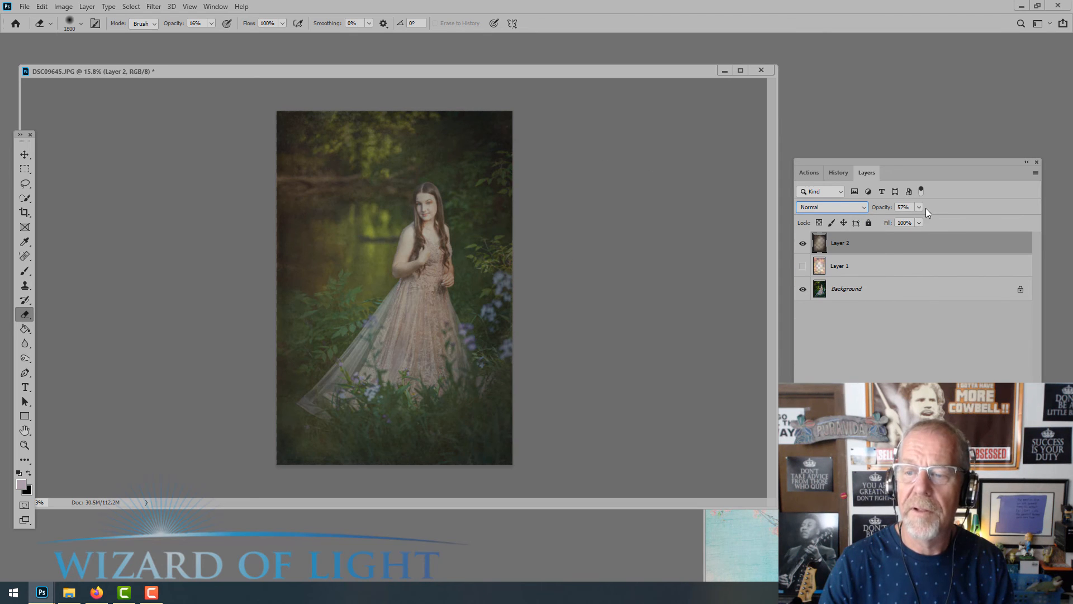
{"action": "left_click", "coordinate": [918, 208]}
{"action": "left_click_drag", "start_coordinate": [901, 222], "coordinate": [899, 223]}
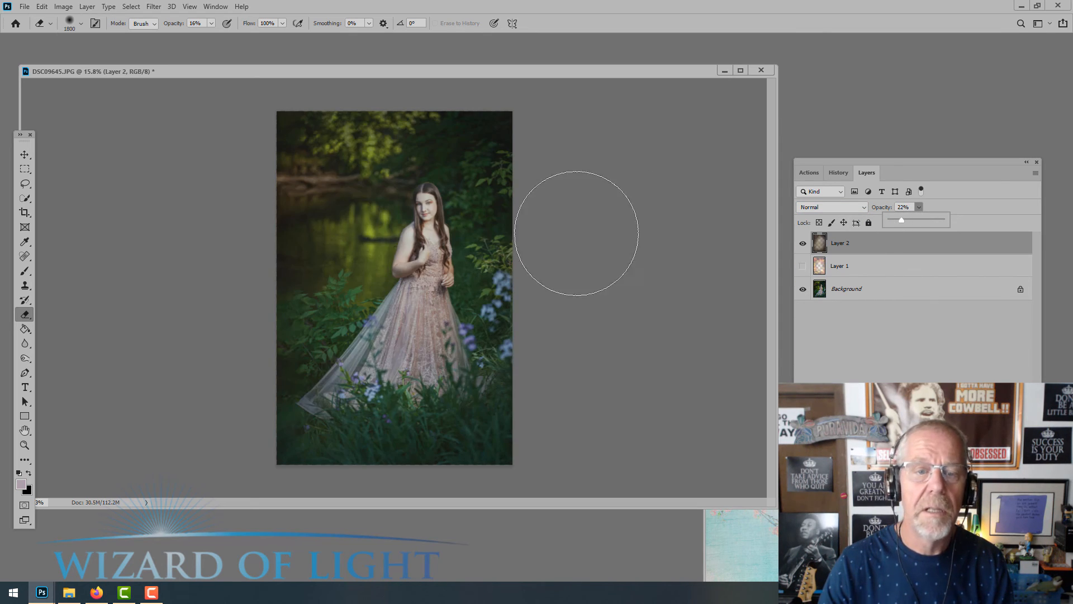
{"action": "scroll", "coordinate": [326, 248], "scroll_direction": "up", "scroll_amount": 2}
{"action": "left_click", "coordinate": [449, 226]}
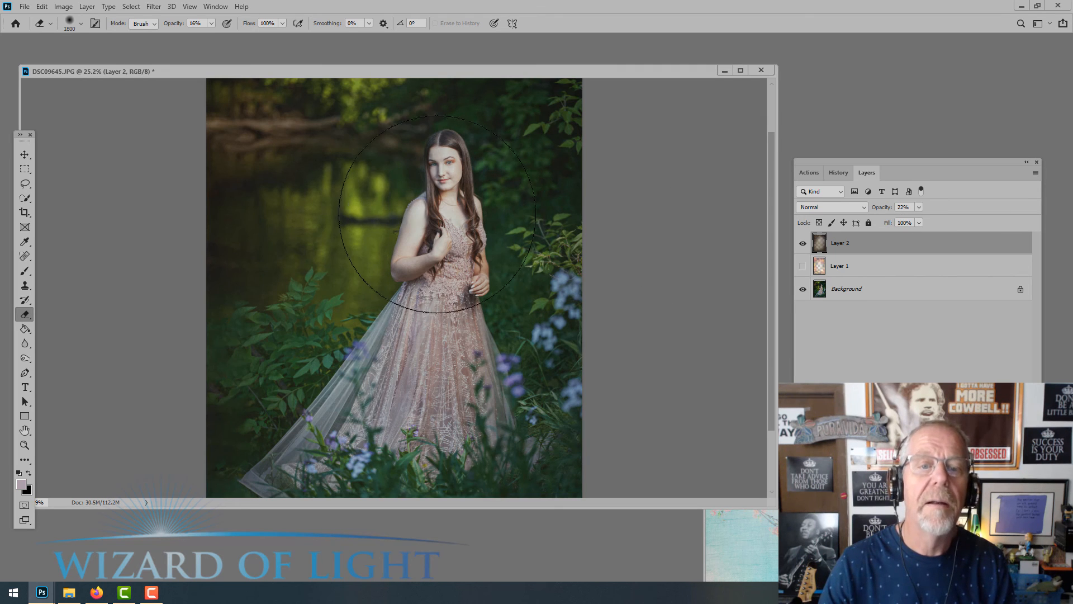
Erase the brown texture over the subject's face and upper body at 100% Eraser opacity, using brush sizes from 250 to 600.
{"action": "left_click", "coordinate": [211, 23]}
{"action": "left_click_drag", "start_coordinate": [245, 34], "coordinate": [263, 36]}
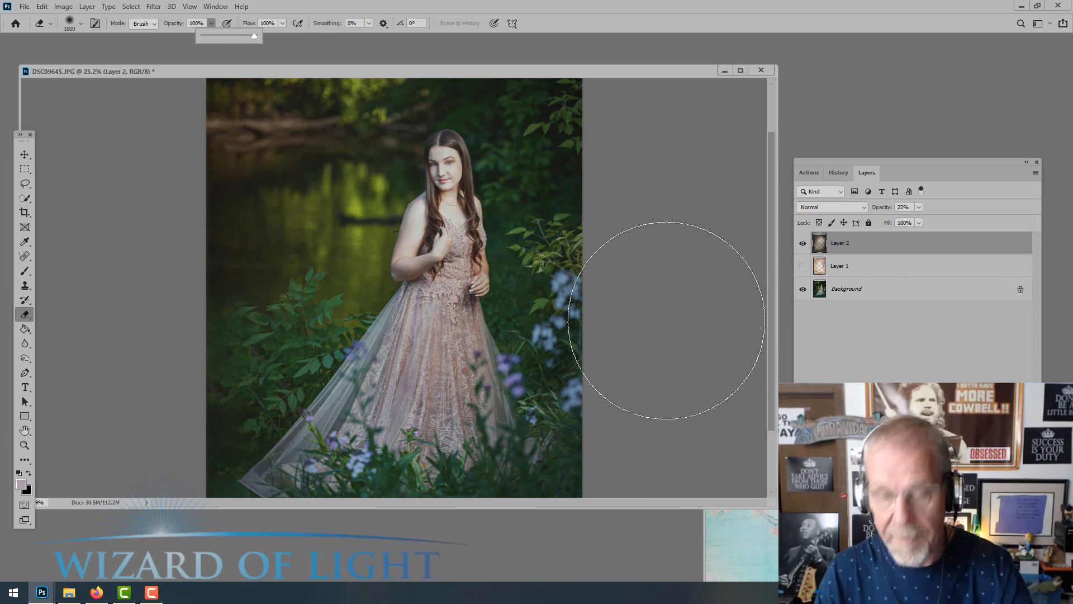
{"action": "left_click", "coordinate": [665, 319]}
{"action": "key", "text": "bracketleft"}
{"action": "key", "text": "bracketleft"}
{"action": "key", "text": "bracketleft"}
{"action": "key", "text": "bracketleft"}
{"action": "key", "text": "bracketleft"}
{"action": "key", "text": "bracketleft"}
{"action": "key", "text": "bracketleft"}
{"action": "key", "text": "bracketleft"}
{"action": "key", "text": "bracketleft"}
{"action": "key", "text": "bracketleft"}
{"action": "key", "text": "bracketleft"}
{"action": "scroll", "coordinate": [449, 169], "scroll_direction": "up", "scroll_amount": 1}
{"action": "scroll", "coordinate": [449, 170], "scroll_direction": "up", "scroll_amount": 1}
{"action": "key", "text": "bracketleft"}
{"action": "key", "text": "bracketleft"}
{"action": "key", "text": "bracketleft"}
{"action": "key", "text": "bracketleft"}
{"action": "key", "text": "bracketleft"}
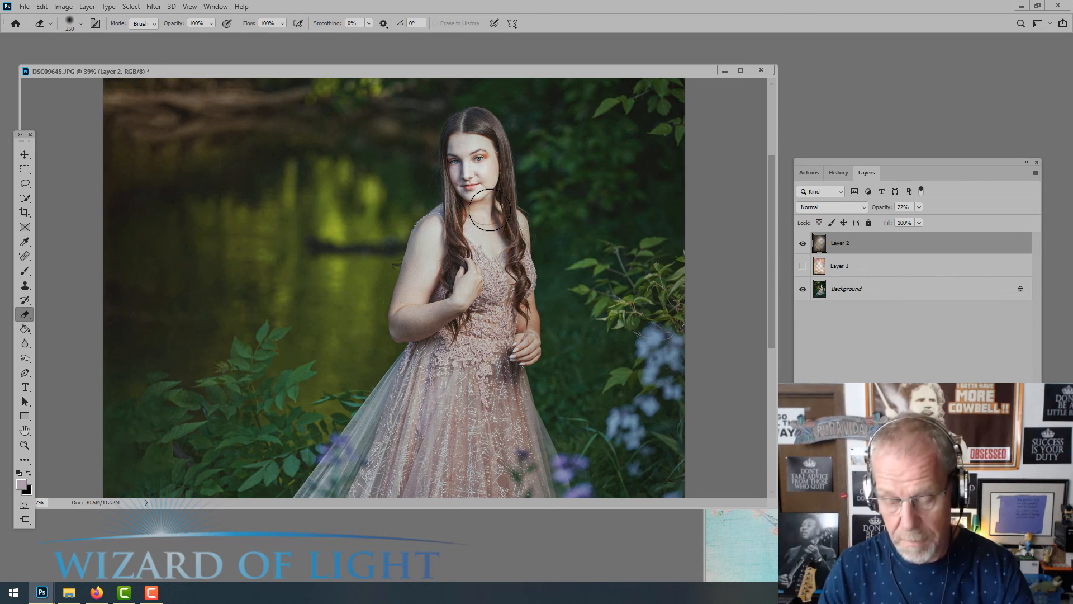
{"action": "key", "text": "bracketright"}
{"action": "key", "text": "bracketright"}
{"action": "key", "text": "bracketright"}
{"action": "key", "text": "bracketright"}
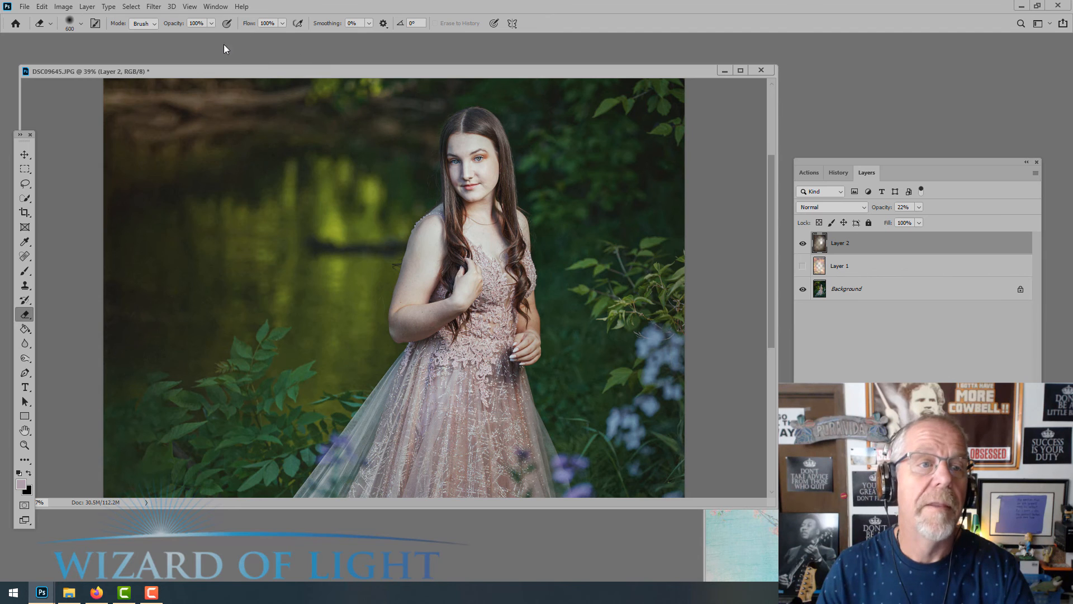
Soften the erased area over the subject's torso with the Eraser at size 1600 and 22% opacity, and compare the texture layer hidden and shown.
{"action": "left_click", "coordinate": [214, 25]}
{"action": "left_click", "coordinate": [171, 37]}
{"action": "left_click", "coordinate": [485, 363]}
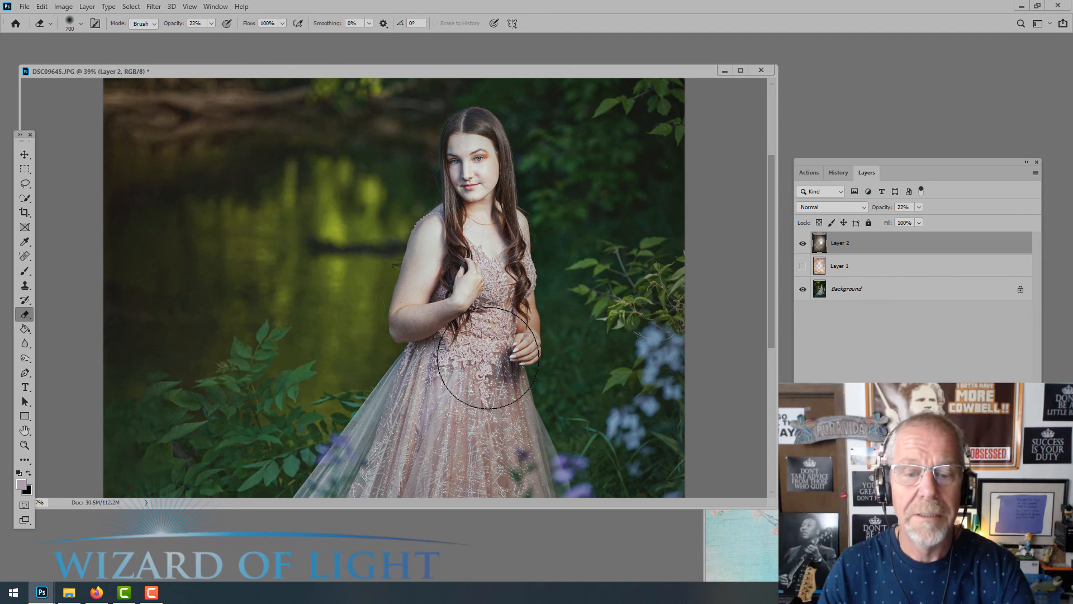
{"action": "key", "text": "bracketright"}
{"action": "key", "text": "bracketright"}
{"action": "key", "text": "bracketright"}
{"action": "key", "text": "bracketright"}
{"action": "key", "text": "bracketright"}
{"action": "key", "text": "bracketright"}
{"action": "key", "text": "bracketright"}
{"action": "key", "text": "bracketright"}
{"action": "key", "text": "bracketright"}
{"action": "key", "text": "bracketright"}
{"action": "mouse_move", "coordinate": [503, 321]}
{"action": "left_mouse_down"}
{"action": "mouse_move", "coordinate": [428, 219]}
{"action": "mouse_move", "coordinate": [501, 262]}
{"action": "left_mouse_up"}
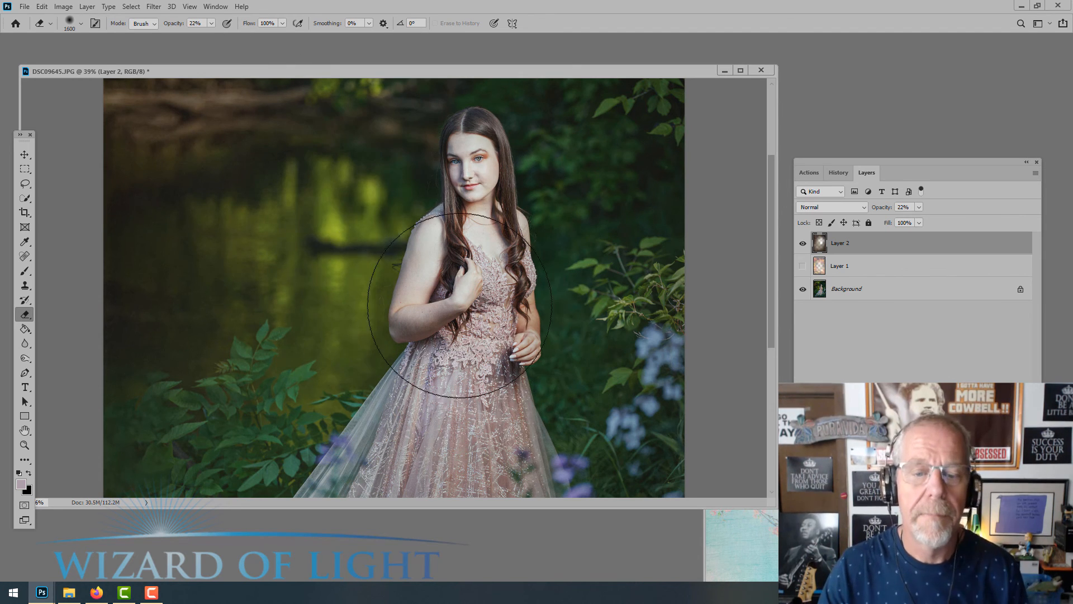
{"action": "scroll", "coordinate": [486, 305], "scroll_direction": "down", "scroll_amount": 2}
{"action": "scroll", "coordinate": [360, 203], "scroll_direction": "up", "scroll_amount": 2}
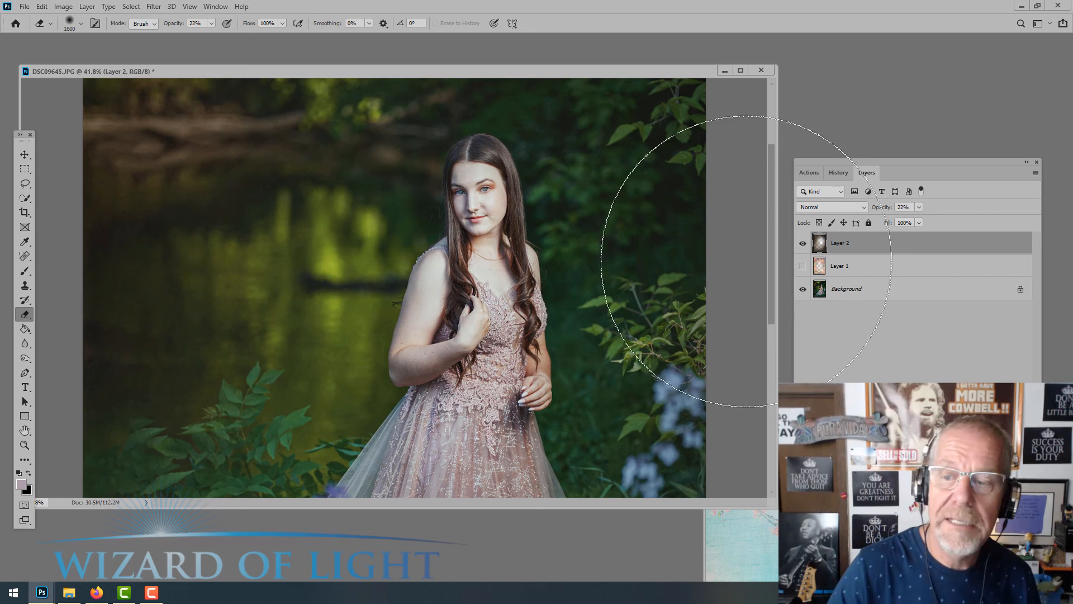
{"action": "left_click", "coordinate": [805, 244]}
{"action": "left_click", "coordinate": [805, 244]}
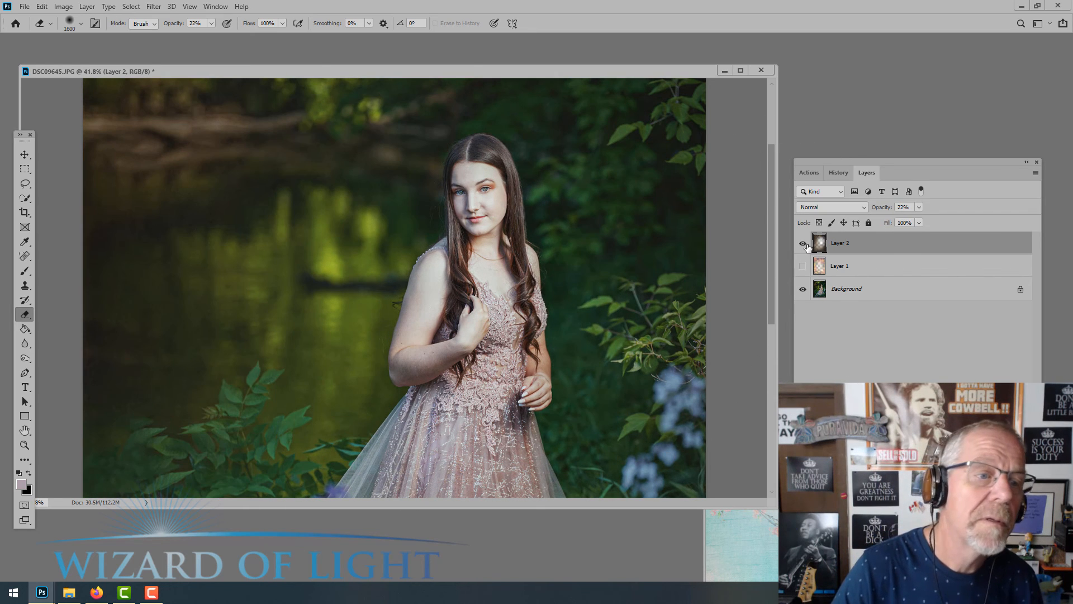
{"action": "scroll", "coordinate": [525, 311], "scroll_direction": "down", "scroll_amount": 3}
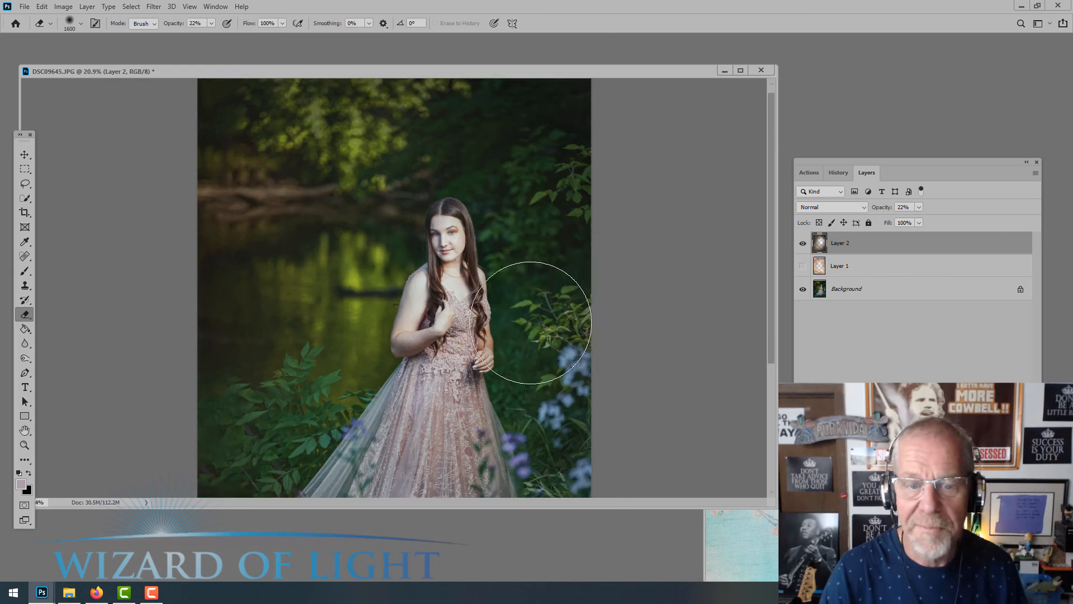
Show the bokeh texture layer at 27% opacity, and merge all visible layers into the background.
{"action": "left_click", "coordinate": [865, 273]}
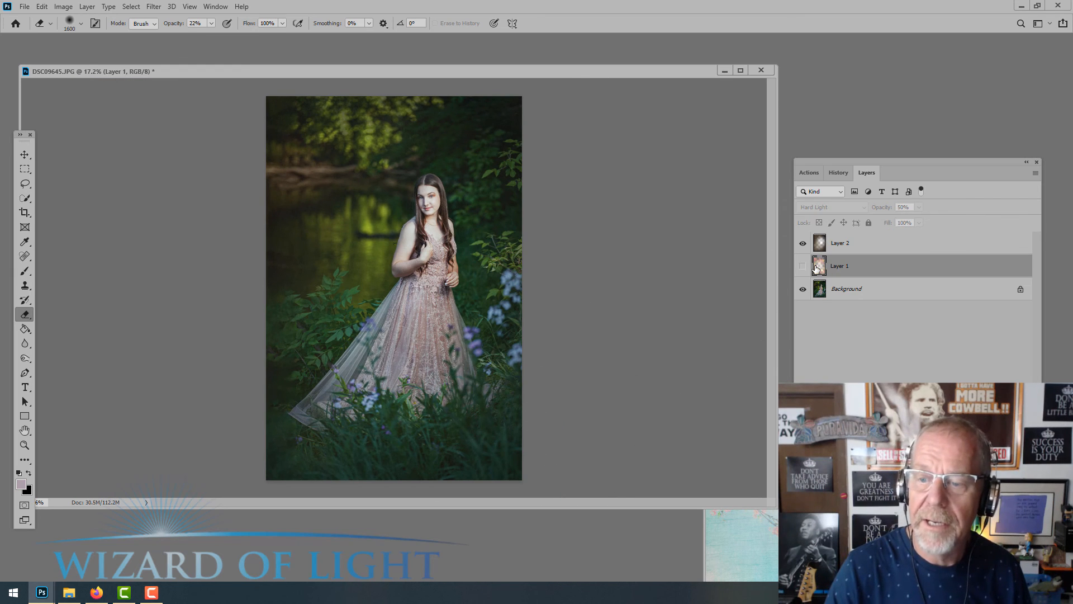
{"action": "left_click", "coordinate": [803, 267]}
{"action": "left_click", "coordinate": [803, 268]}
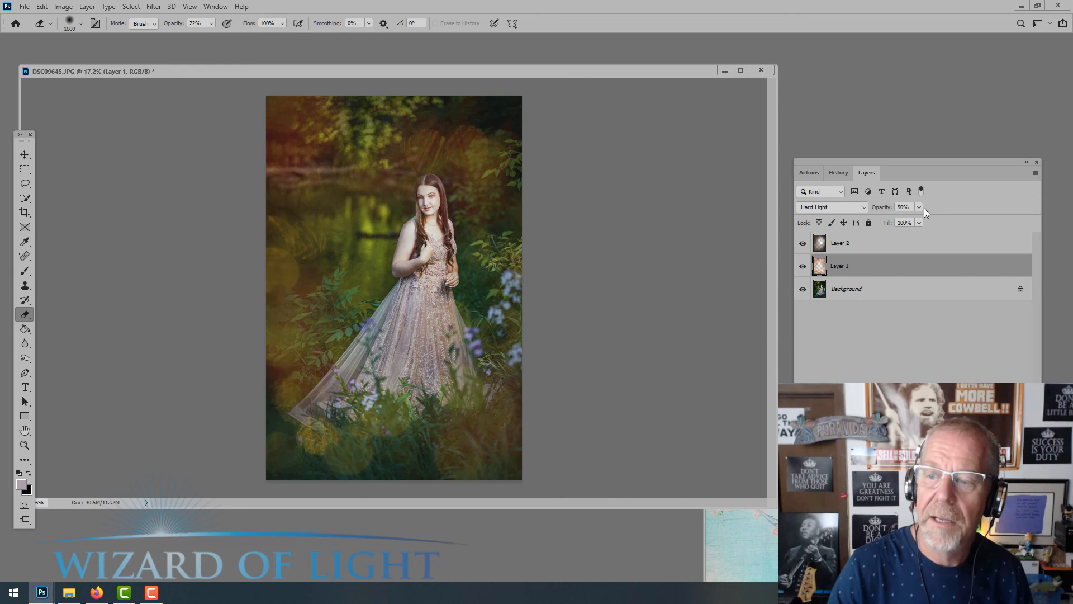
{"action": "left_click_drag", "start_coordinate": [890, 219], "coordinate": [897, 219]}
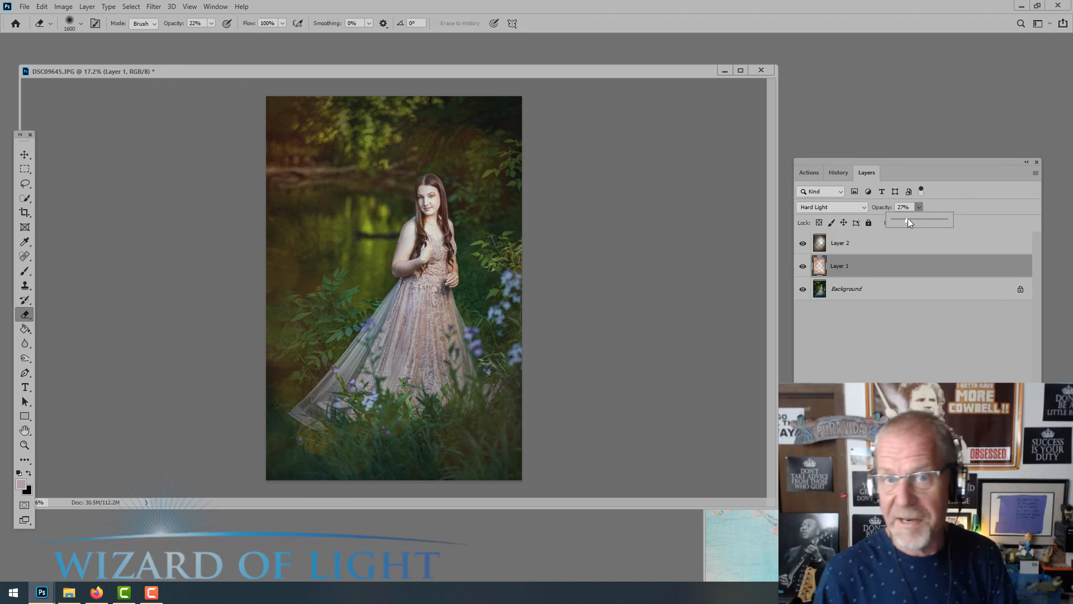
{"action": "key", "text": "ctrl+shift+e"}
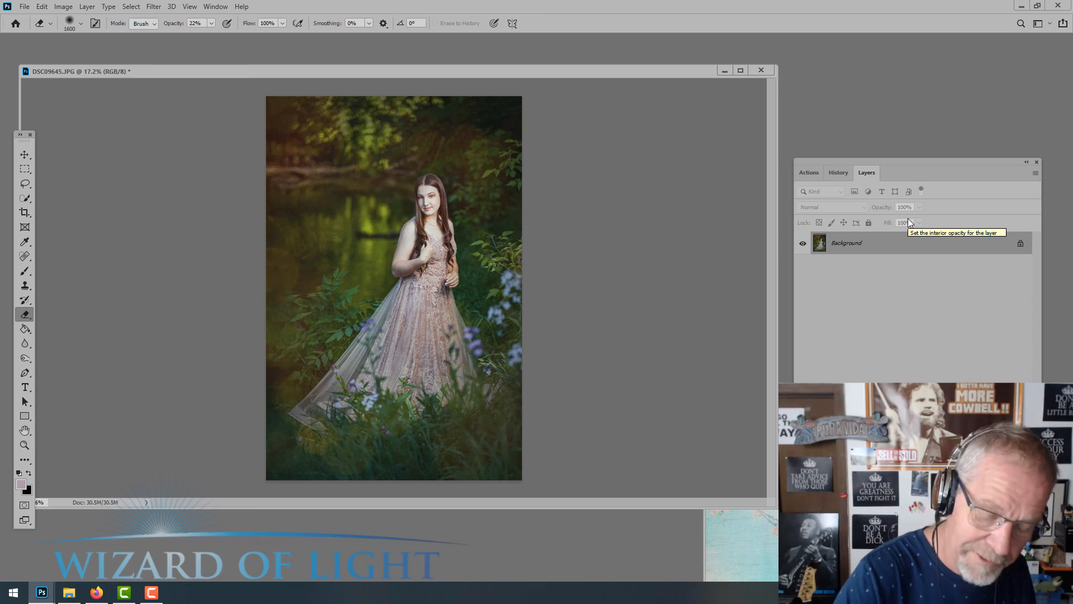
Run the AirBrushFreqSEP action to add a masked AIRBRUSHING group, and set the brush opacity to 8%.
{"action": "key", "text": "F2"}
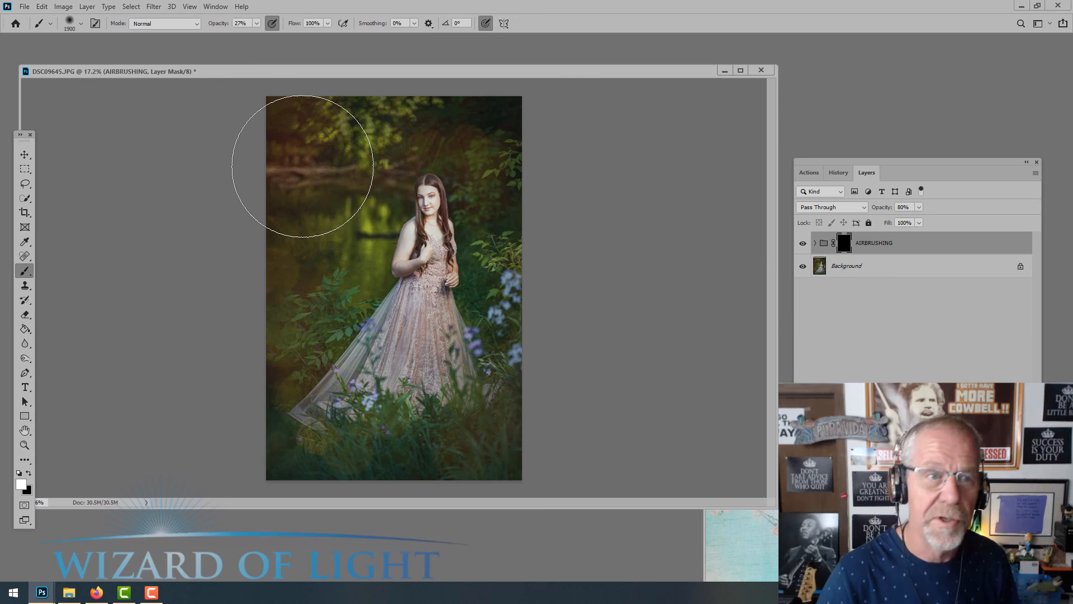
{"action": "left_click", "coordinate": [808, 173]}
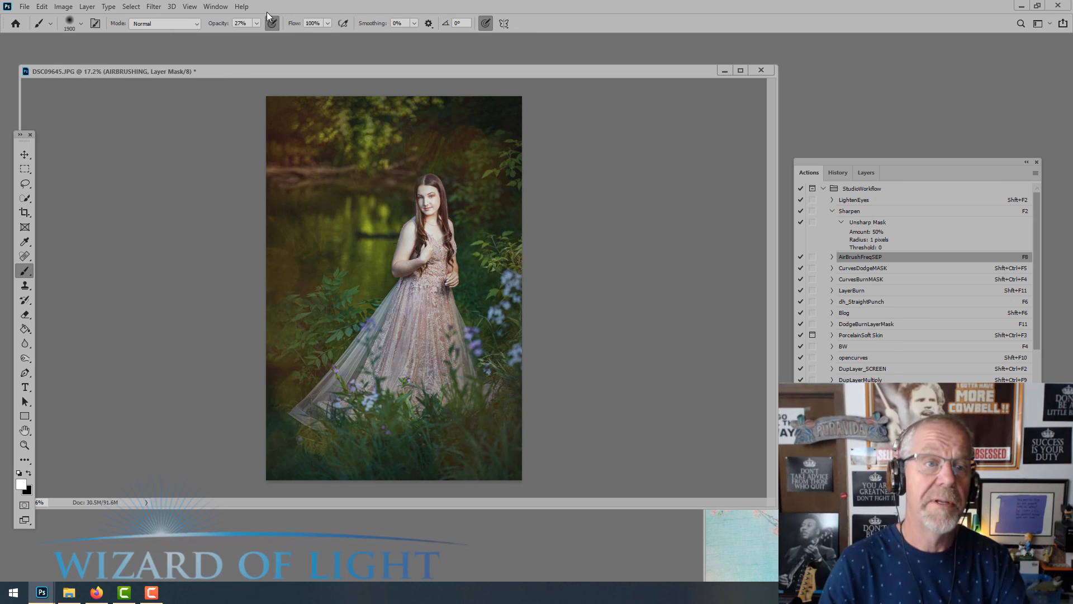
{"action": "left_click", "coordinate": [256, 23]}
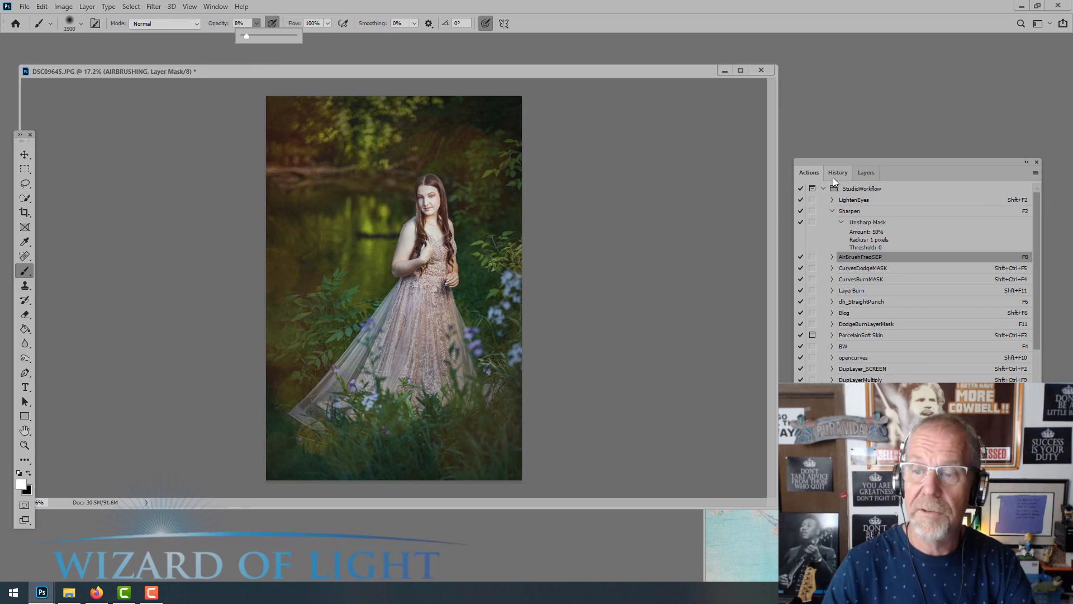
{"action": "left_click", "coordinate": [864, 173]}
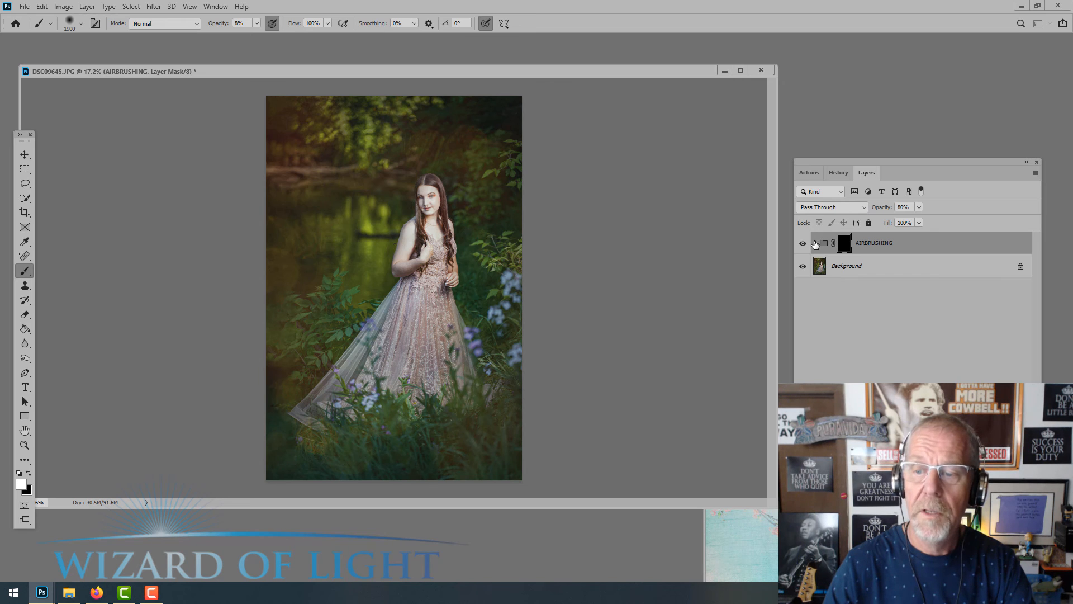
{"action": "left_click", "coordinate": [816, 243]}
{"action": "left_click", "coordinate": [815, 244]}
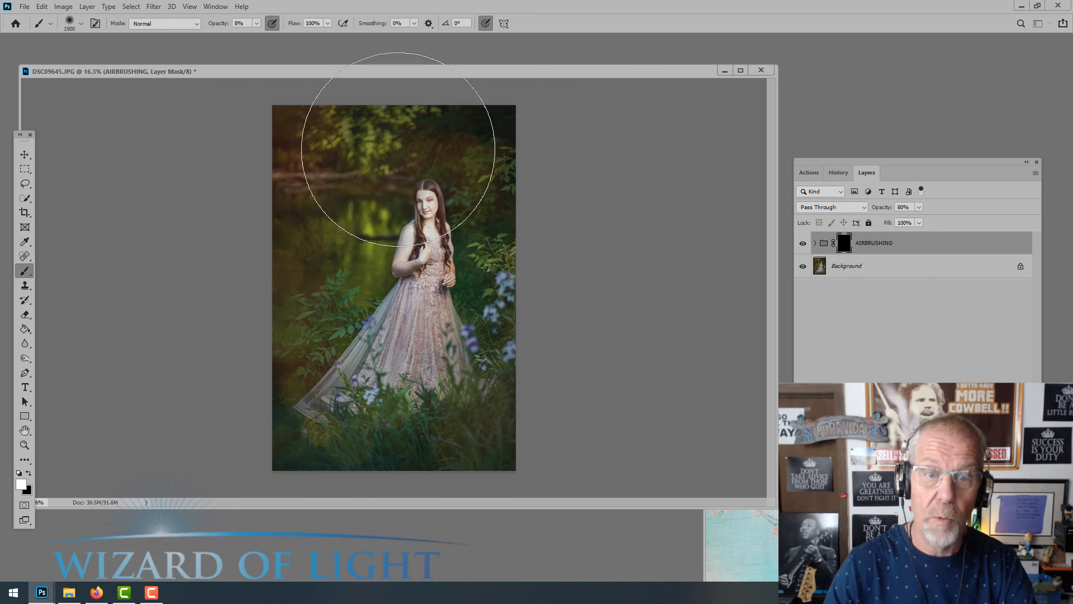
Paint the airbrushing effect onto the subject's face through the AIRBRUSHING group's mask at 8% opacity, reducing the brush to size 60.
{"action": "scroll", "coordinate": [510, 276], "scroll_direction": "up", "scroll_amount": 8}
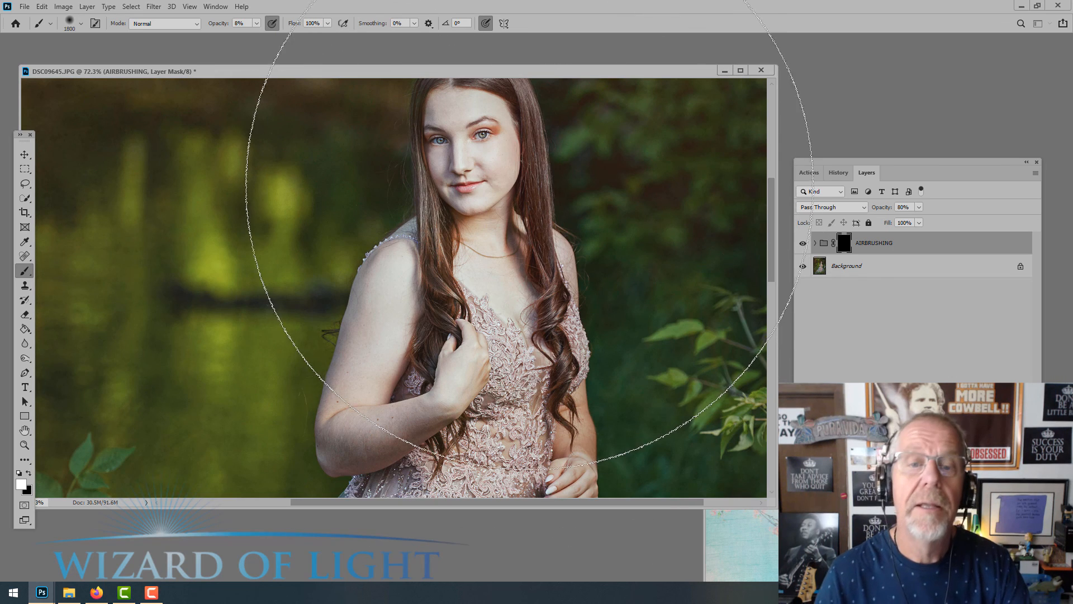
{"action": "key", "text": "bracketleft"}
{"action": "key", "text": "bracketleft"}
{"action": "key", "text": "bracketleft"}
{"action": "key", "text": "bracketleft"}
{"action": "key", "text": "bracketleft"}
{"action": "key", "text": "bracketleft"}
{"action": "key", "text": "bracketleft"}
{"action": "key", "text": "bracketleft"}
{"action": "key", "text": "bracketleft"}
{"action": "key", "text": "bracketleft"}
{"action": "key", "text": "bracketleft"}
{"action": "key", "text": "bracketleft"}
{"action": "key", "text": "bracketleft"}
{"action": "key", "text": "bracketleft"}
{"action": "key", "text": "bracketleft"}
{"action": "key", "text": "bracketleft"}
{"action": "key", "text": "bracketleft"}
{"action": "key", "text": "bracketleft"}
{"action": "key", "text": "bracketleft"}
{"action": "key", "text": "bracketleft"}
{"action": "key", "text": "bracketleft"}
{"action": "key", "text": "bracketleft"}
{"action": "key", "text": "bracketleft"}
{"action": "key", "text": "bracketleft"}
{"action": "key", "text": "bracketleft"}
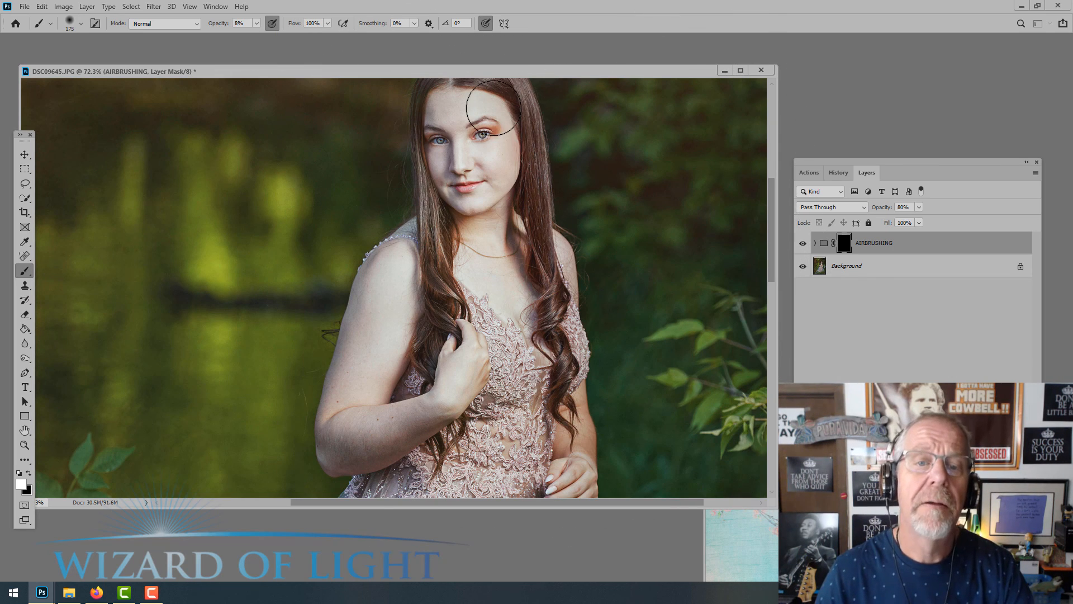
{"action": "scroll", "coordinate": [491, 103], "scroll_direction": "up", "scroll_amount": 2}
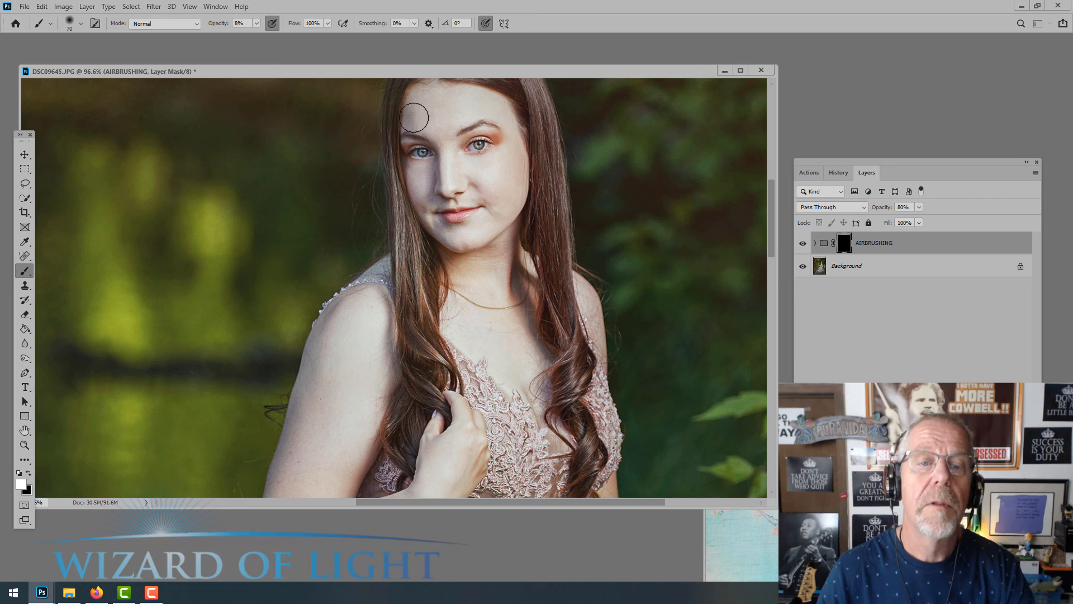
{"action": "key", "text": "bracketleft"}
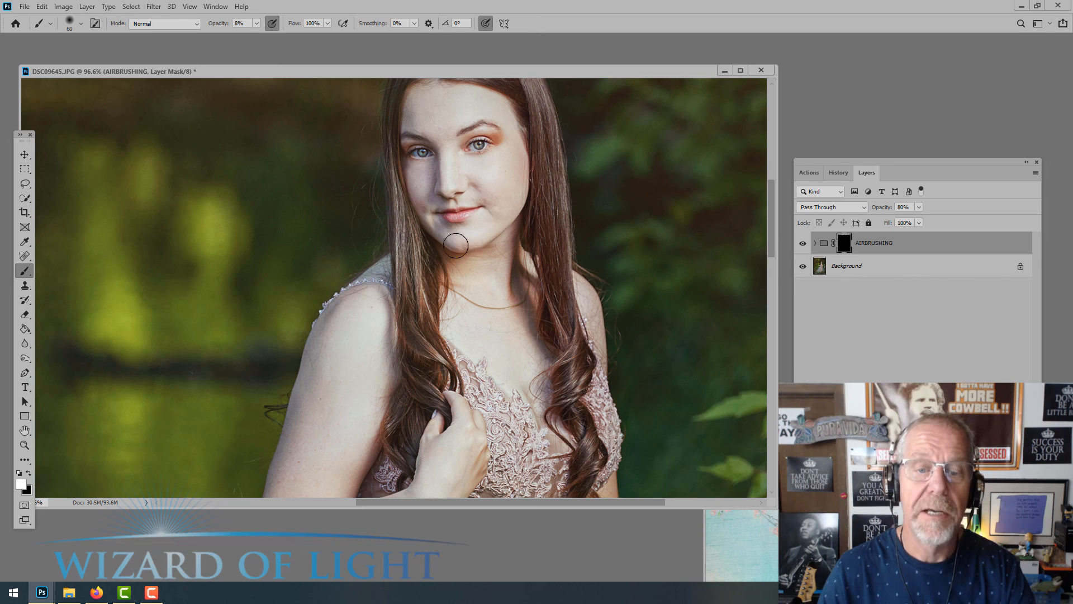
Extend the skin smoothing over the subject's cheek and upper body, enlarging the mask brush to size 100 and up to 250.
{"action": "key", "text": "bracketright"}
{"action": "key", "text": "bracketright"}
{"action": "key", "text": "bracketright"}
{"action": "key", "text": "bracketright"}
{"action": "key", "text": "bracketright"}
{"action": "key", "text": "bracketright"}
{"action": "key", "text": "bracketright"}
{"action": "key", "text": "bracketright"}
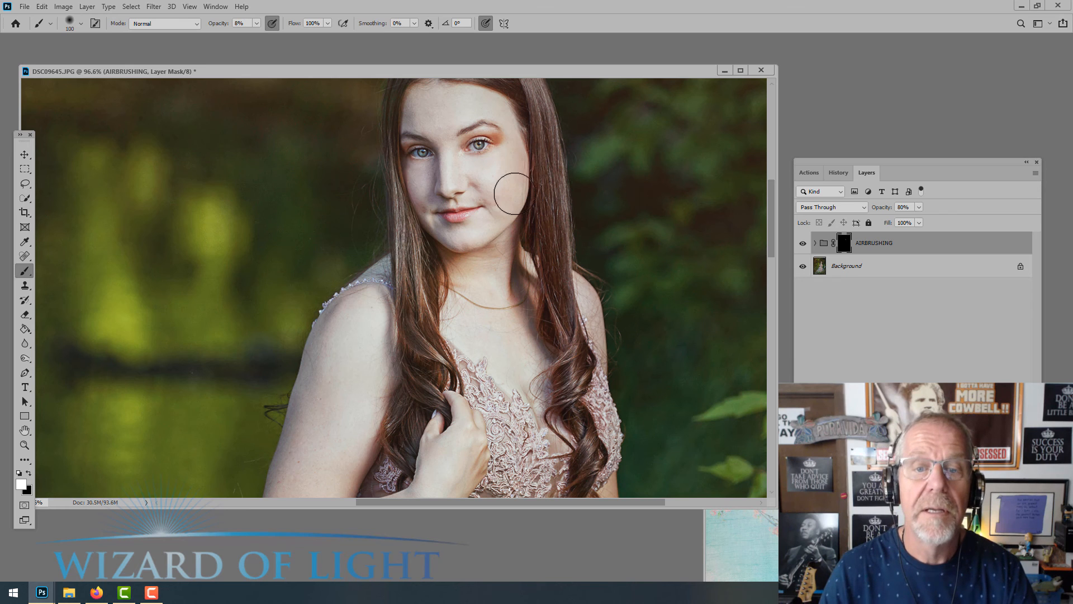
{"action": "scroll", "coordinate": [505, 235], "scroll_direction": "down", "scroll_amount": 2}
{"action": "key", "text": "bracketright"}
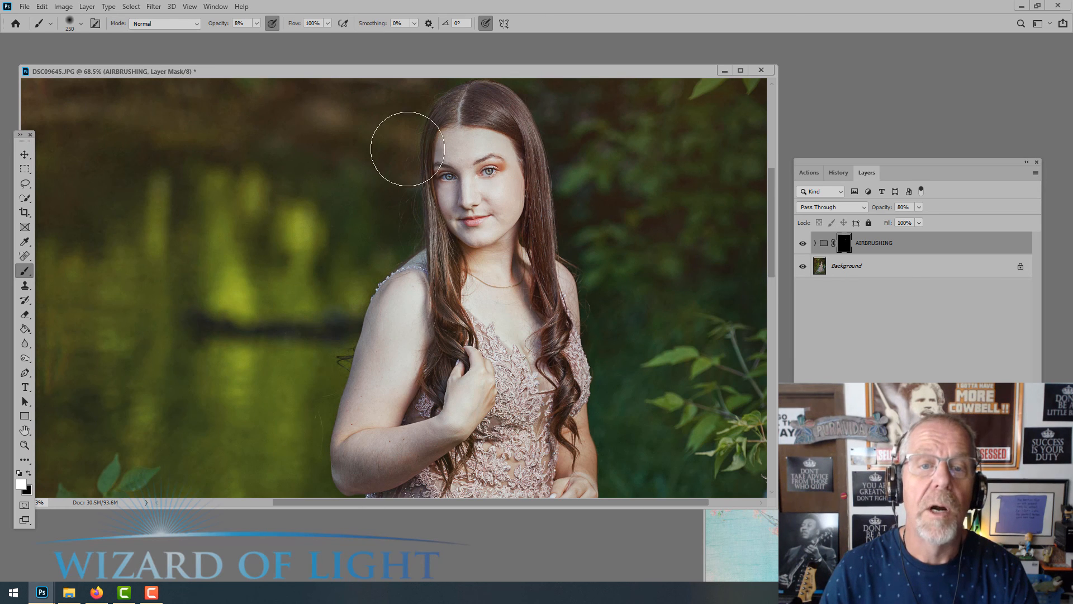
{"action": "scroll", "coordinate": [563, 368], "scroll_direction": "down", "scroll_amount": 6}
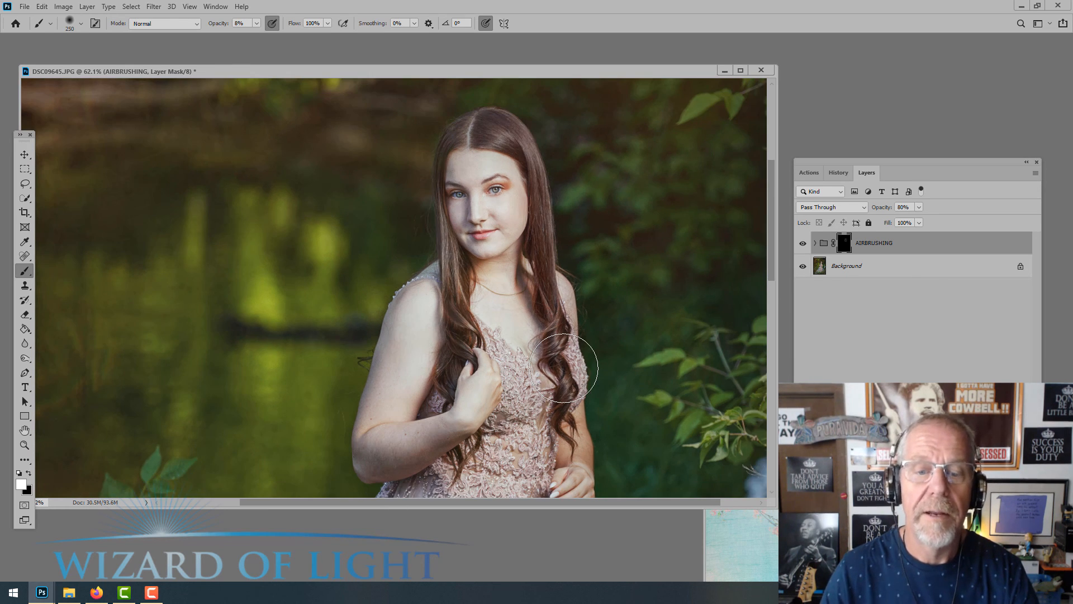
Brush the airbrushing effect lightly over the dress and surroundings with a very large brush of size 1700 to 1800.
{"action": "key", "text": "bracketright"}
{"action": "key", "text": "bracketright"}
{"action": "key", "text": "bracketright"}
{"action": "key", "text": "bracketright"}
{"action": "key", "text": "bracketright"}
{"action": "key", "text": "bracketright"}
{"action": "key", "text": "bracketright"}
{"action": "key", "text": "bracketright"}
{"action": "key", "text": "bracketright"}
{"action": "key", "text": "bracketright"}
{"action": "key", "text": "bracketright"}
{"action": "key", "text": "bracketright"}
{"action": "key", "text": "bracketright"}
{"action": "key", "text": "bracketright"}
{"action": "key", "text": "bracketright"}
{"action": "key", "text": "bracketright"}
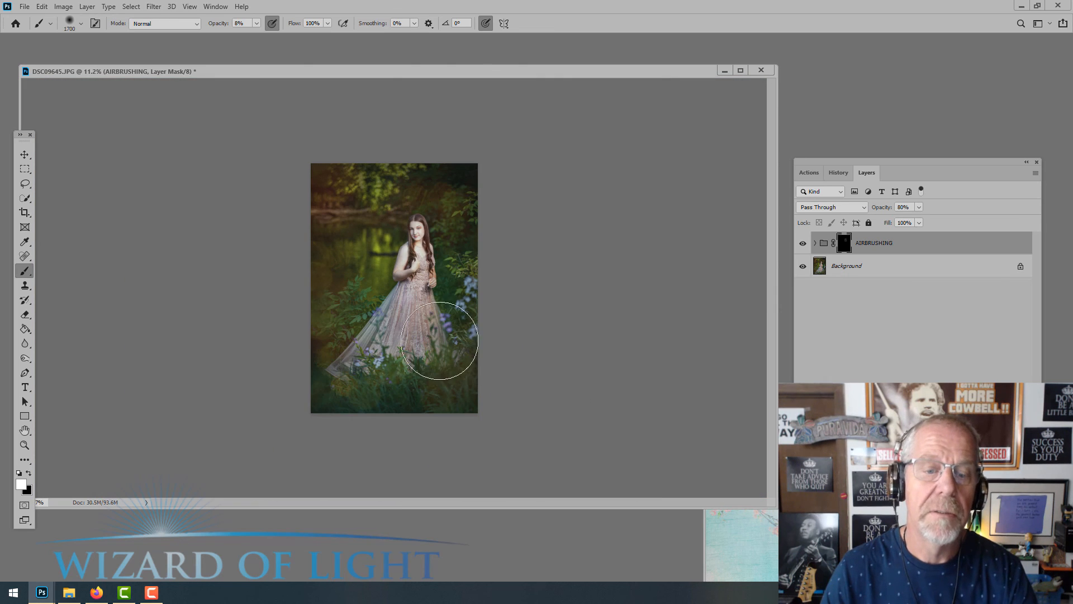
{"action": "mouse_move", "coordinate": [441, 142]}
{"action": "left_mouse_down"}
{"action": "mouse_move", "coordinate": [470, 361]}
{"action": "mouse_move", "coordinate": [447, 330]}
{"action": "left_mouse_up"}
{"action": "mouse_move", "coordinate": [431, 313]}
{"action": "left_mouse_down"}
{"action": "mouse_move", "coordinate": [347, 359]}
{"action": "mouse_move", "coordinate": [346, 443]}
{"action": "mouse_move", "coordinate": [395, 385]}
{"action": "mouse_move", "coordinate": [318, 208]}
{"action": "mouse_move", "coordinate": [351, 254]}
{"action": "mouse_move", "coordinate": [473, 350]}
{"action": "left_mouse_up"}
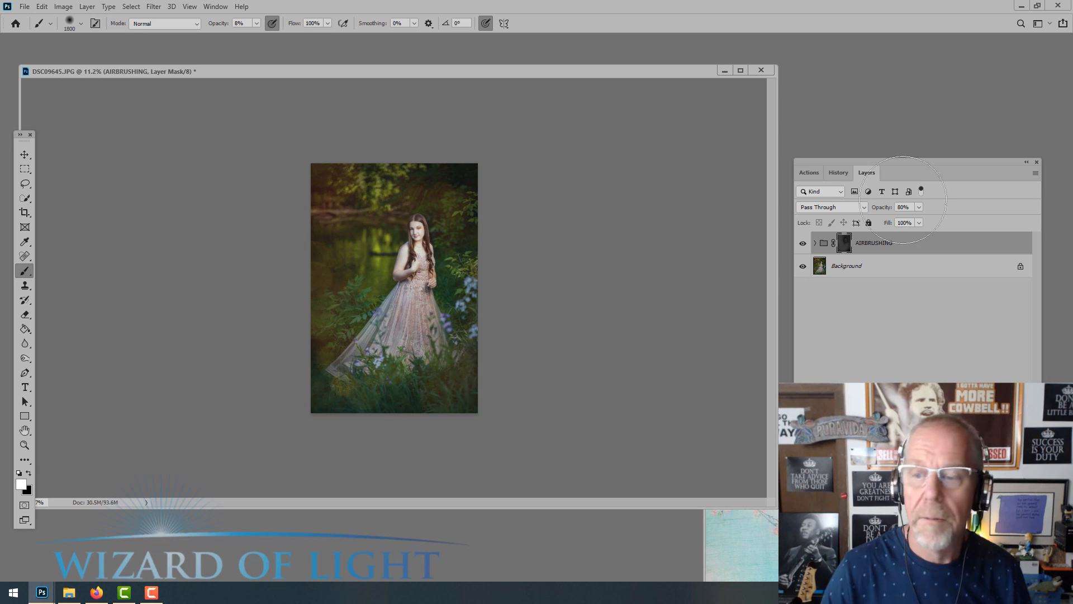
Set the brush opacity to 100% and paint the AIRBRUSHING mask over the foreground grass to soften it fully.
{"action": "left_click", "coordinate": [255, 24]}
{"action": "left_click_drag", "start_coordinate": [297, 38], "coordinate": [314, 40]}
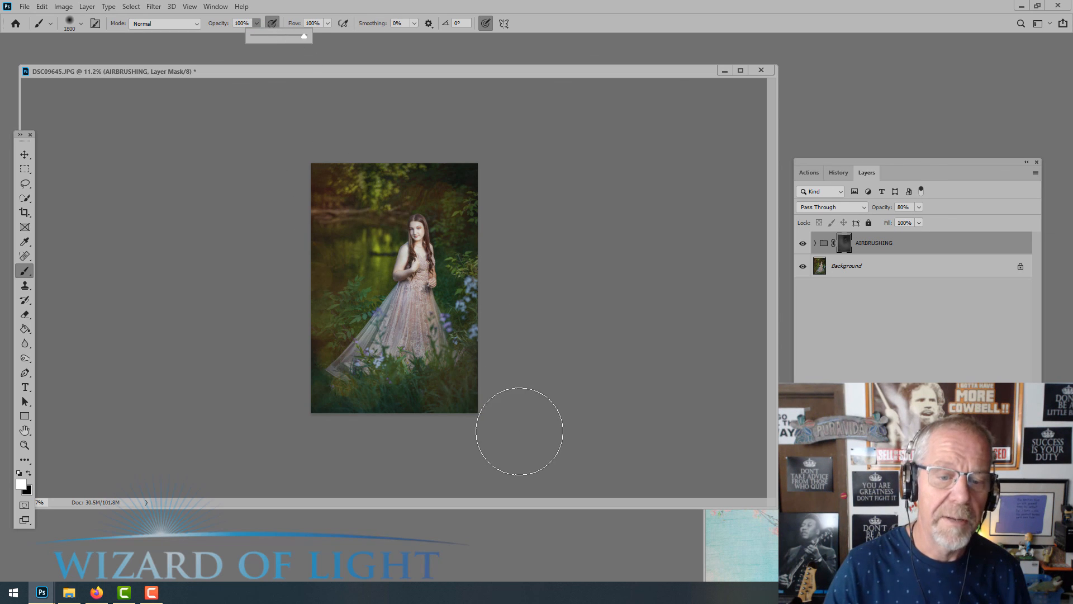
{"action": "scroll", "coordinate": [519, 432], "scroll_direction": "up", "scroll_amount": 2}
{"action": "left_click_drag", "start_coordinate": [505, 429], "coordinate": [211, 408]}
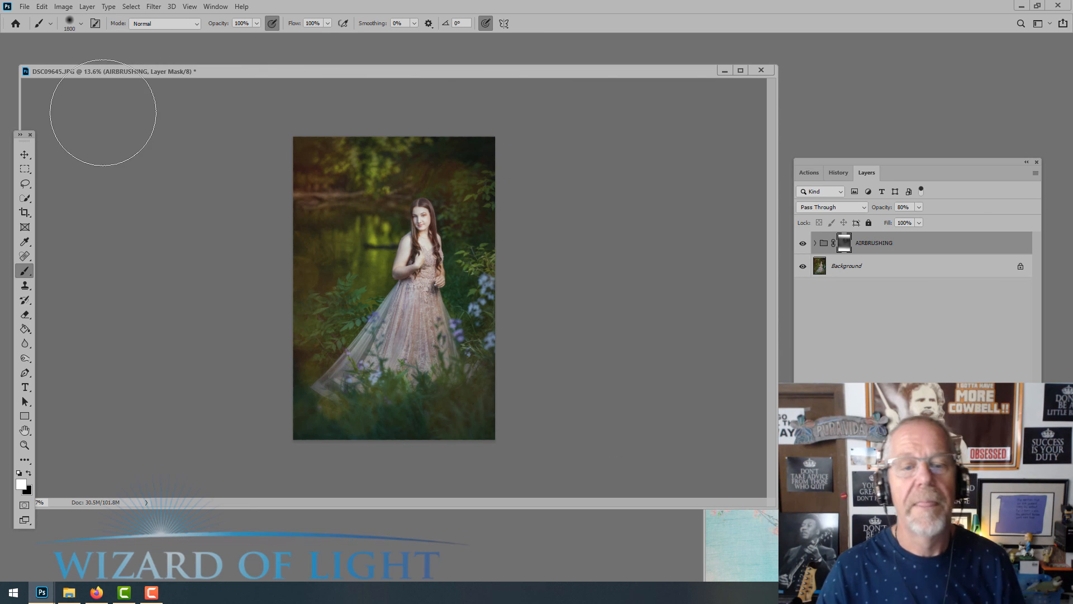
Soften the background and flowers around the subject at 19% brush opacity, and merge the AIRBRUSHING group into the background.
{"action": "left_click", "coordinate": [256, 25]}
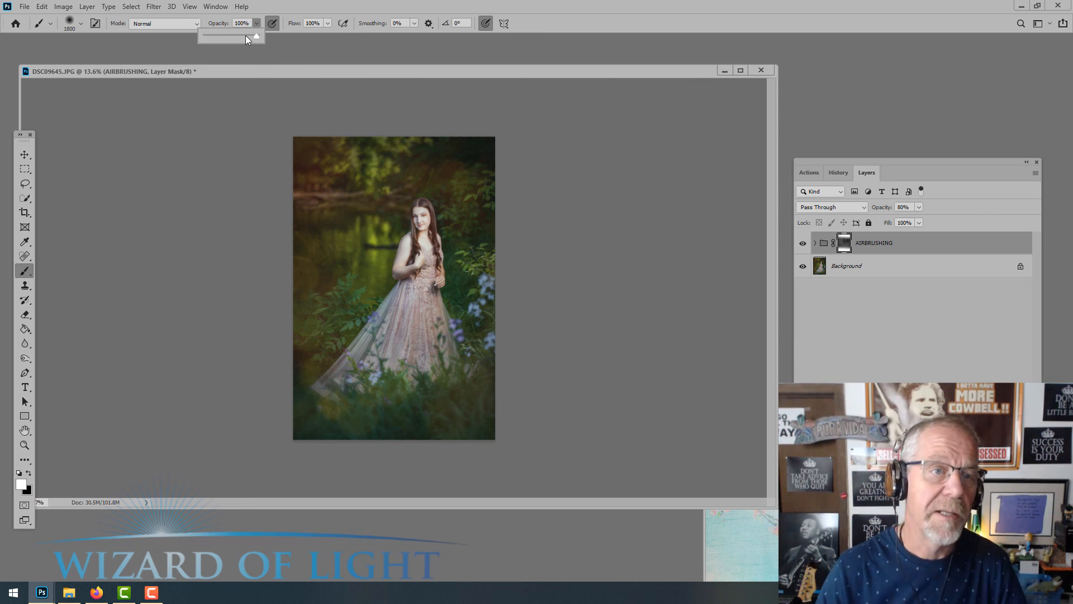
{"action": "left_click_drag", "start_coordinate": [216, 39], "coordinate": [214, 39]}
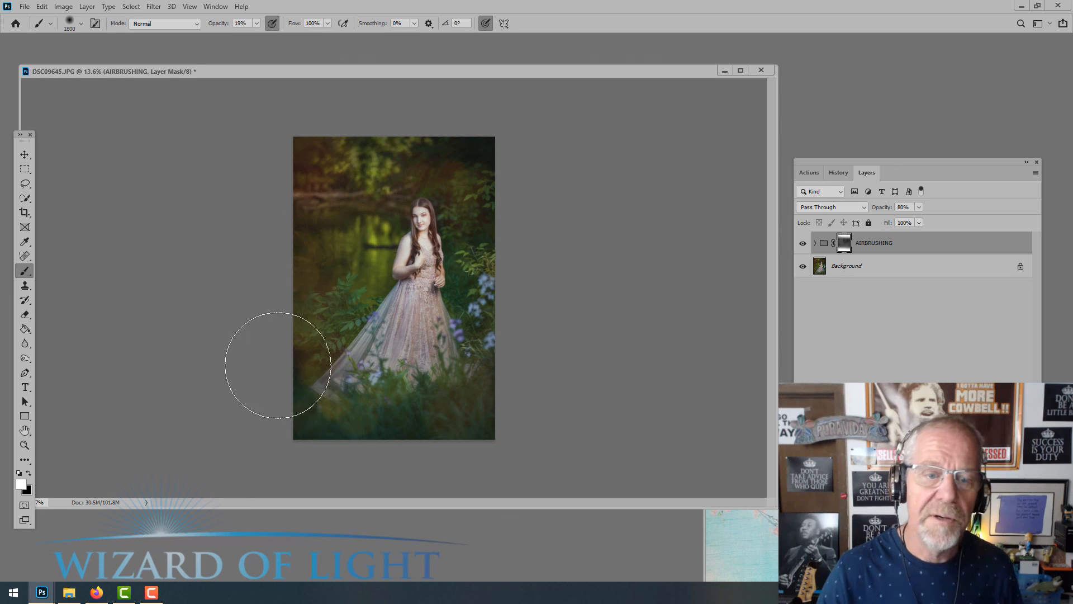
{"action": "left_click_drag", "start_coordinate": [480, 222], "coordinate": [489, 339]}
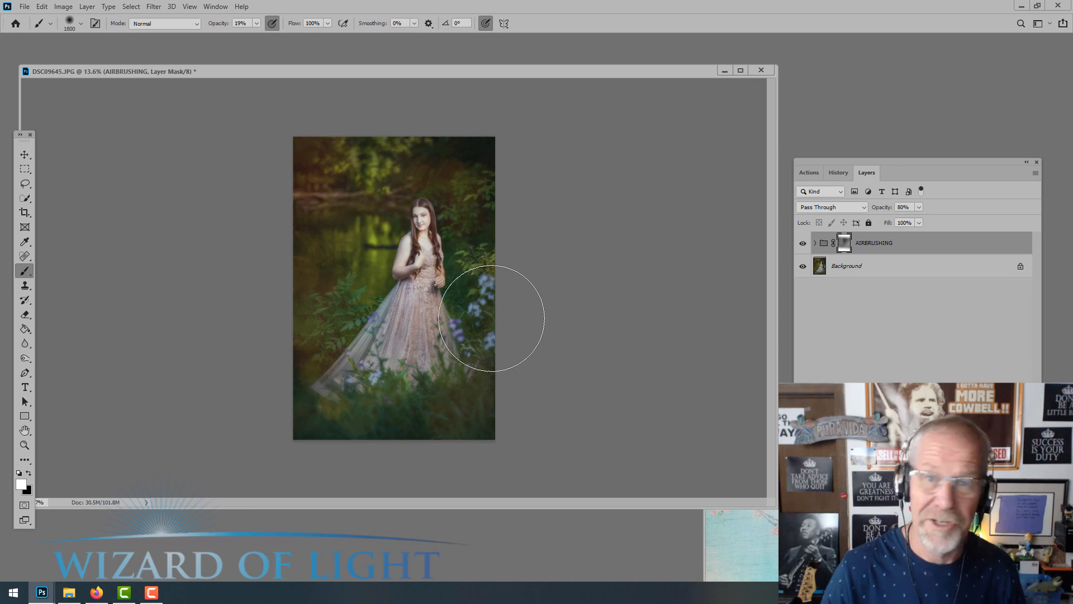
{"action": "scroll", "coordinate": [343, 291], "scroll_direction": "up", "scroll_amount": 2}
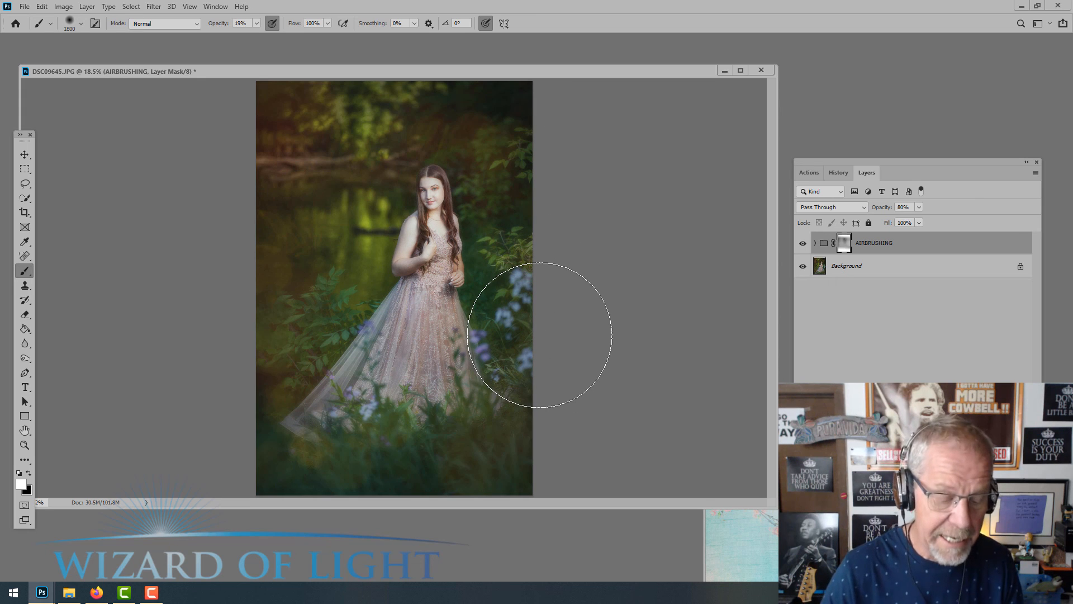
{"action": "key", "text": "Delete"}
{"action": "left_click", "coordinate": [153, 7]}
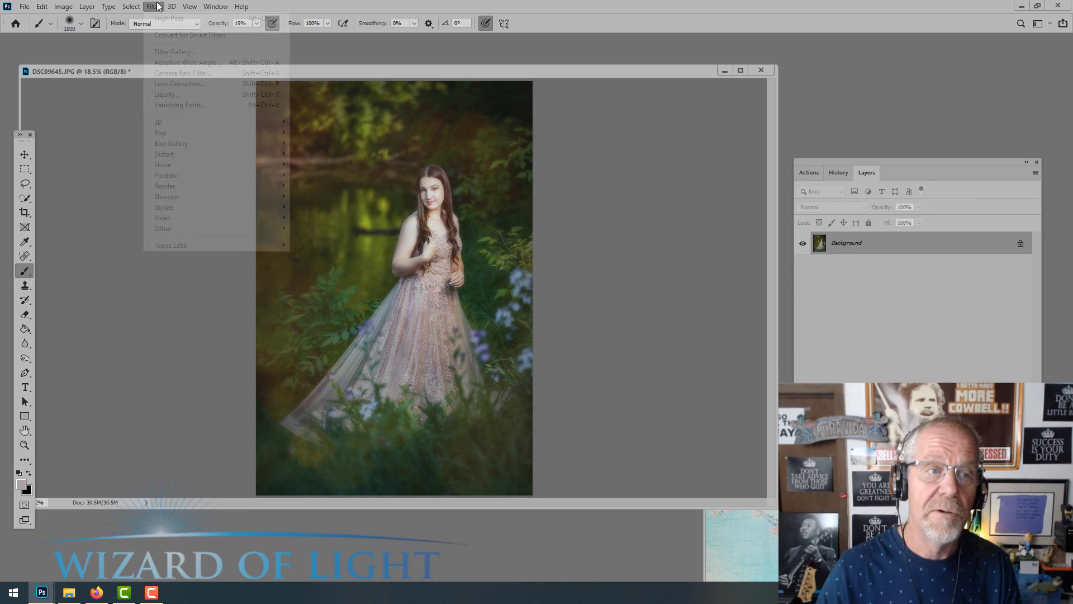
Compare the earliest recorded history state with the latest merged state of the portrait.
{"action": "left_click", "coordinate": [835, 173]}
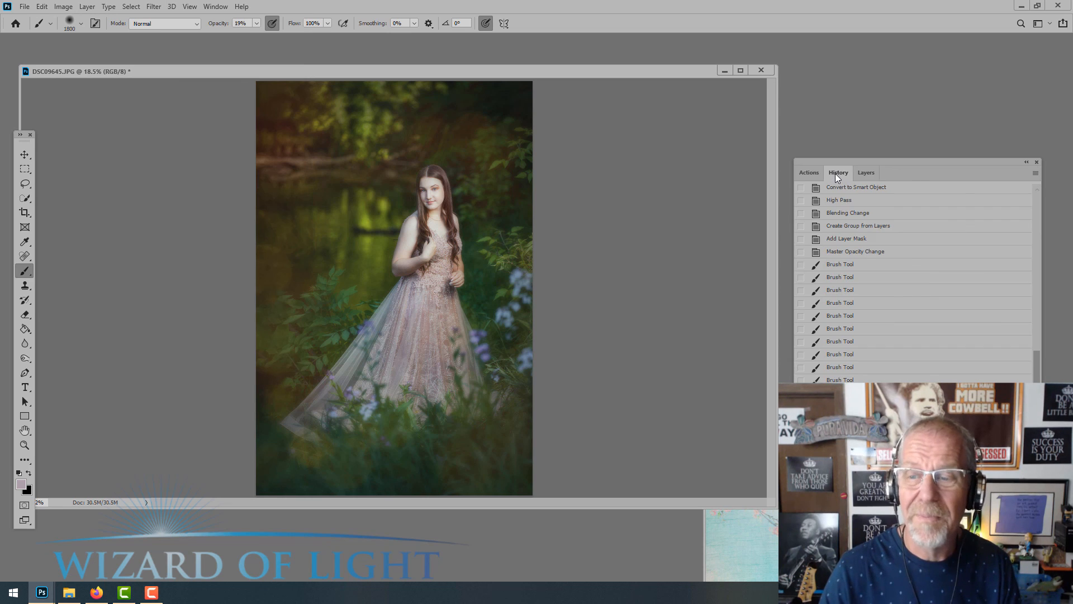
{"action": "scroll", "coordinate": [898, 278], "scroll_direction": "up", "scroll_amount": 10}
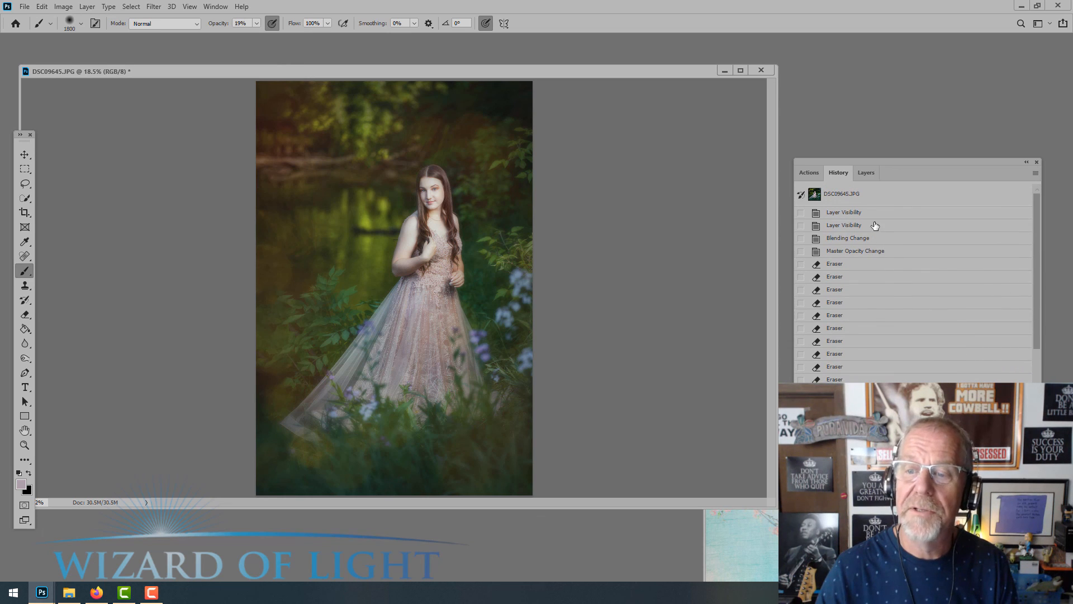
{"action": "left_click", "coordinate": [860, 214]}
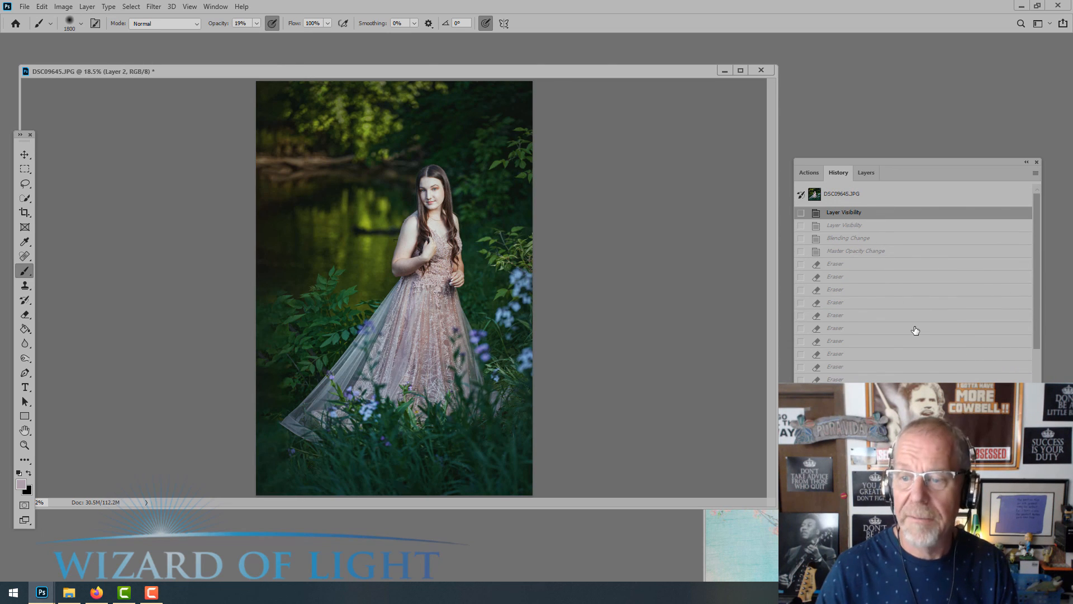
{"action": "scroll", "coordinate": [916, 331], "scroll_direction": "down", "scroll_amount": 15}
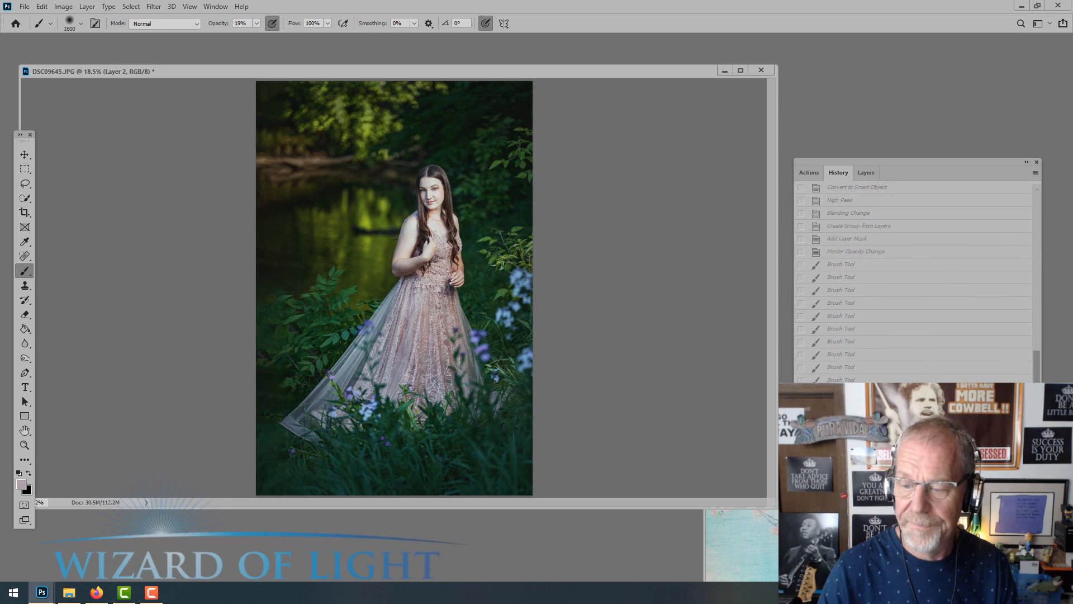
{"action": "left_click", "coordinate": [861, 509]}
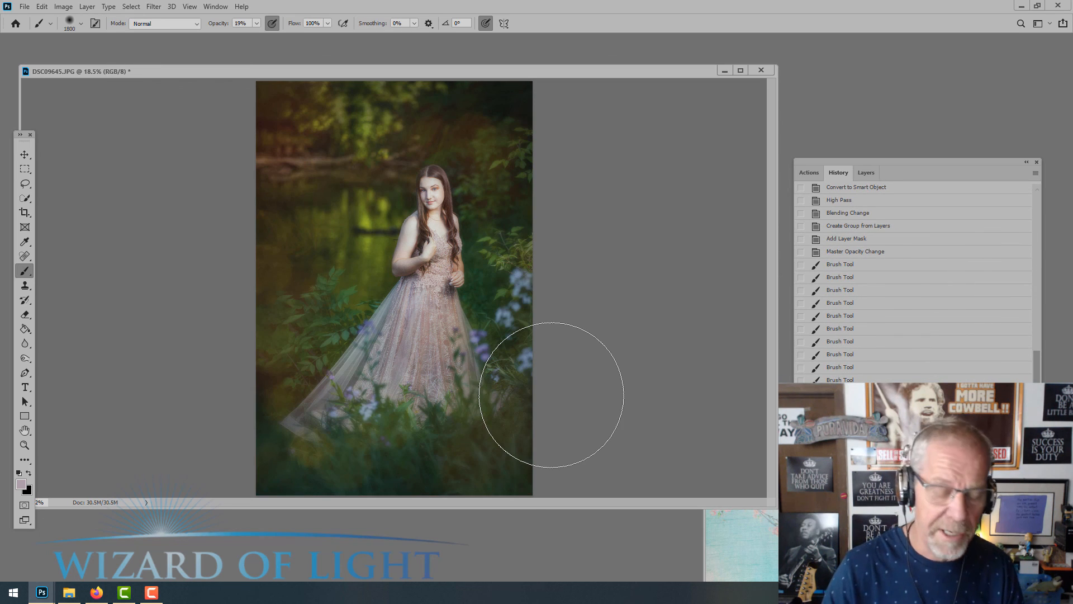
Add monochromatic Gaussian noise of 7.73% to the merged image, checking it on the subject's face in the preview.
{"action": "left_click", "coordinate": [154, 6]}
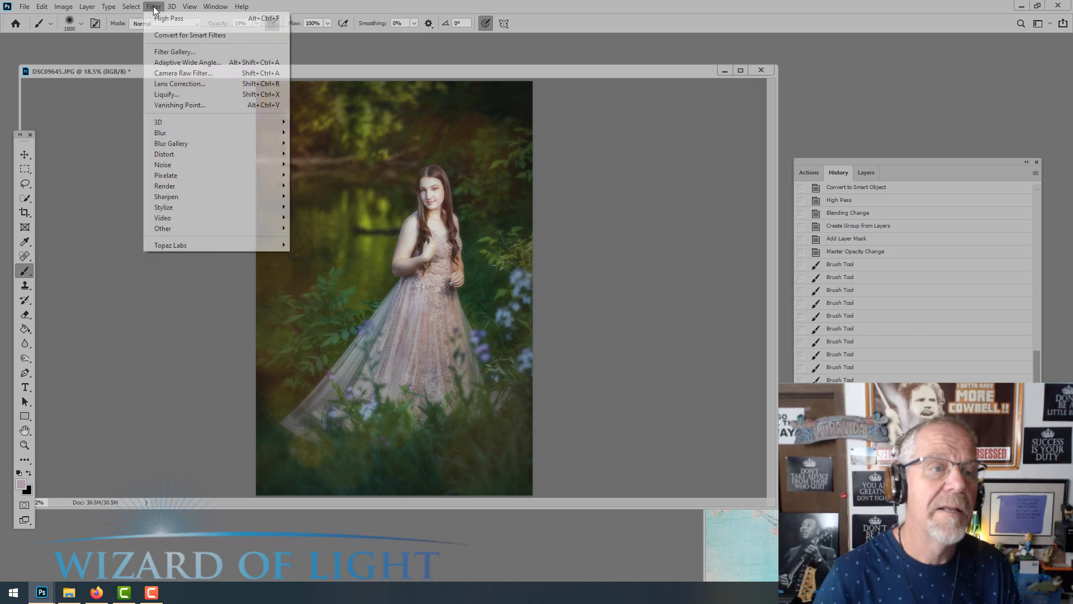
{"action": "mouse_move", "coordinate": [202, 166]}
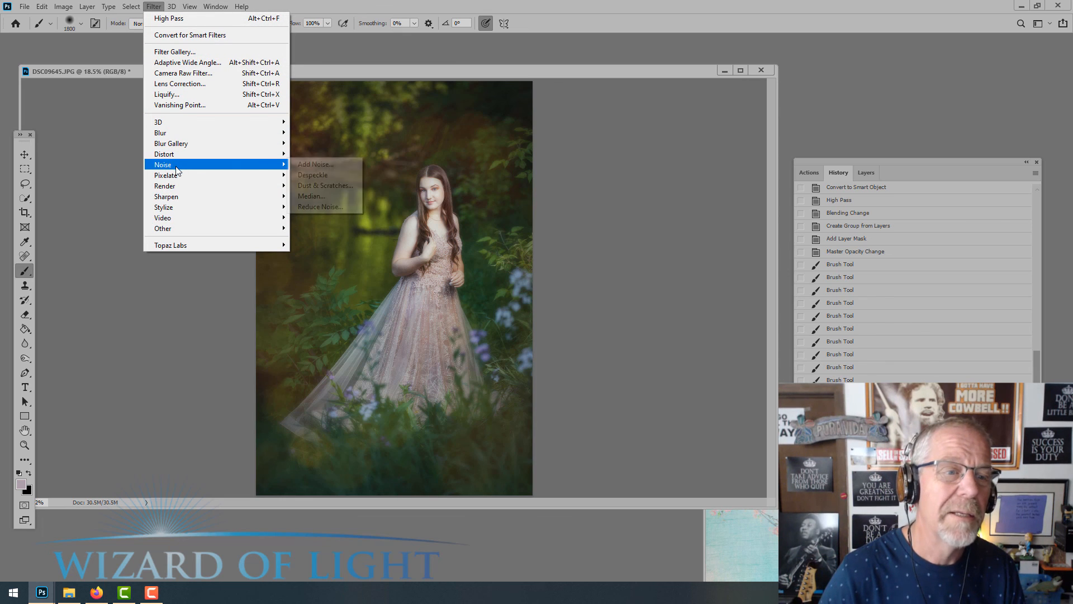
{"action": "left_click", "coordinate": [301, 164]}
{"action": "left_click_drag", "start_coordinate": [519, 182], "coordinate": [481, 220]}
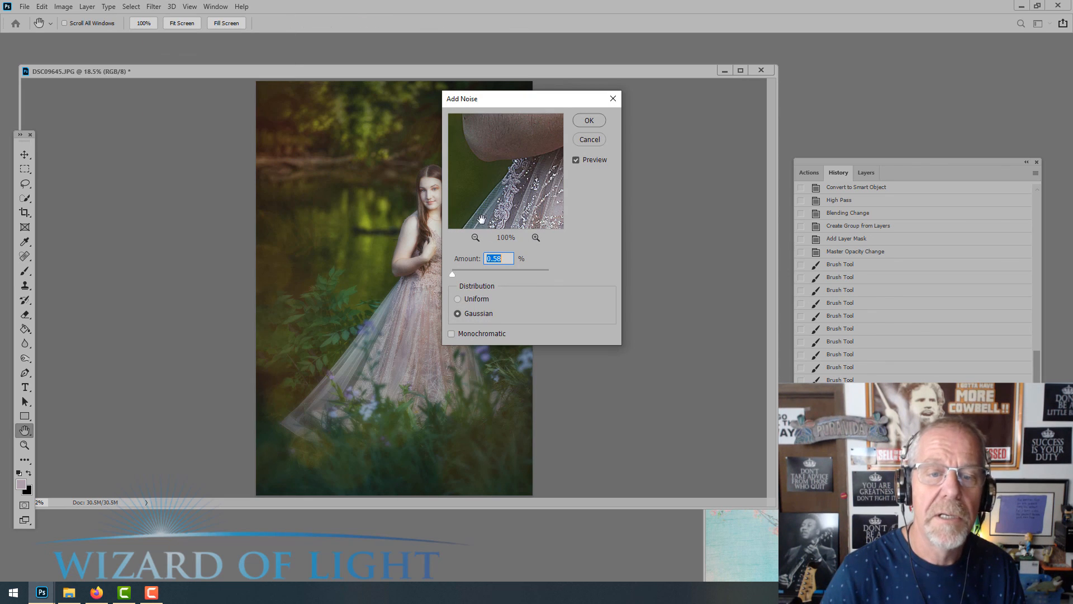
{"action": "left_click", "coordinate": [435, 201]}
{"action": "left_click_drag", "start_coordinate": [498, 164], "coordinate": [532, 198]}
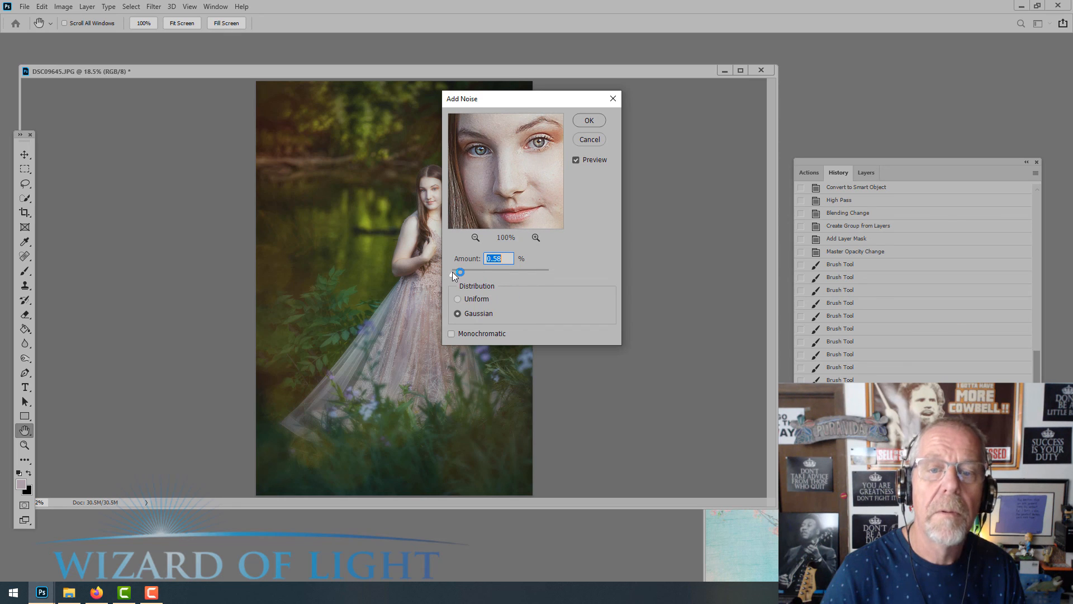
{"action": "left_click", "coordinate": [467, 334]}
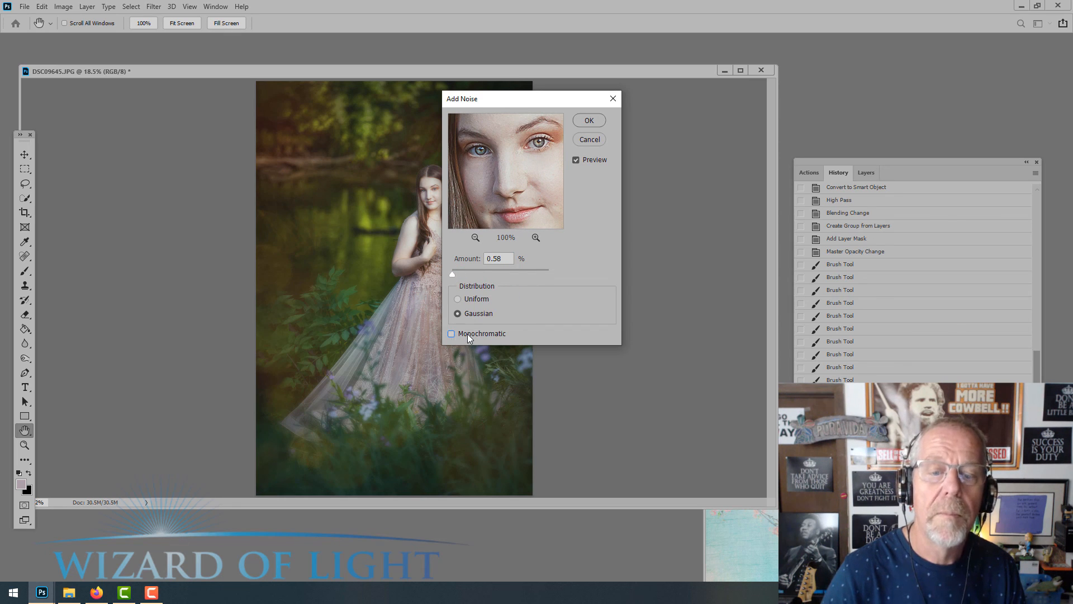
{"action": "left_click_drag", "start_coordinate": [455, 275], "coordinate": [461, 273]}
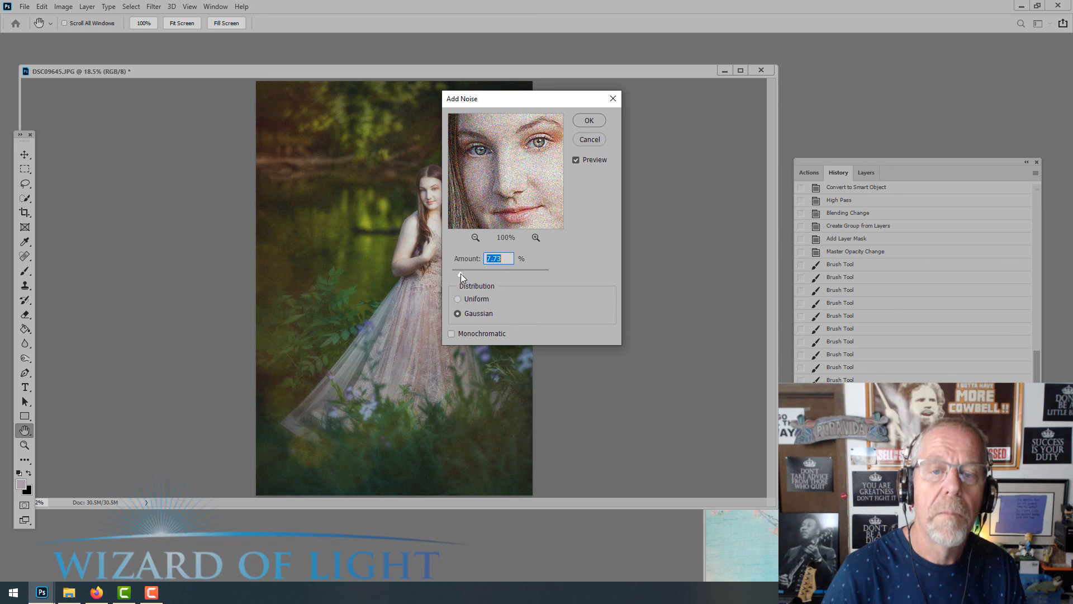
{"action": "left_click", "coordinate": [453, 334]}
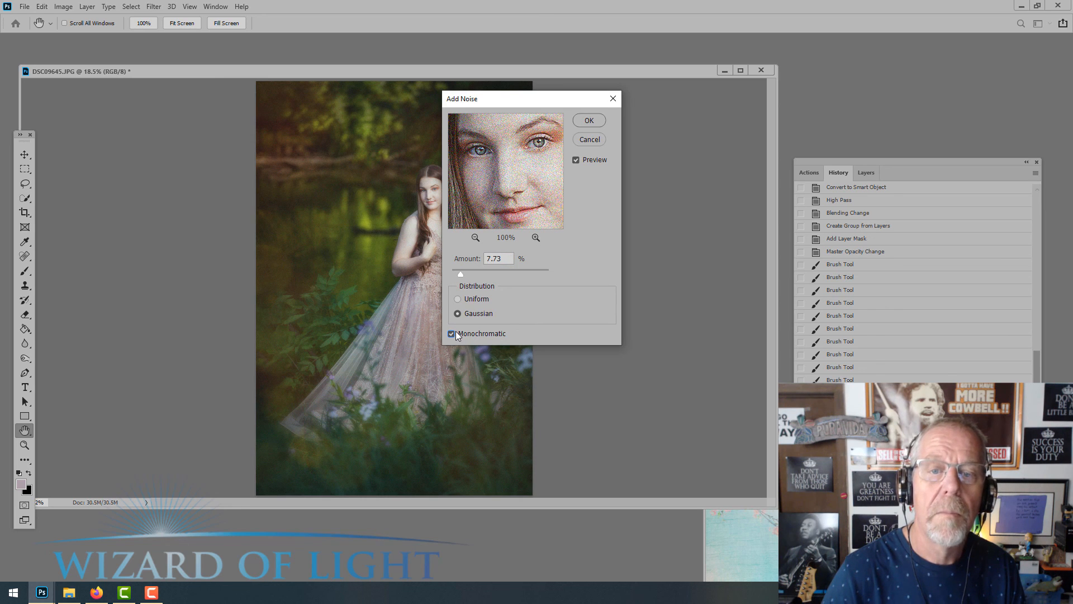
{"action": "left_click", "coordinate": [586, 120]}
{"action": "key", "text": "b"}
{"action": "scroll", "coordinate": [480, 201], "scroll_direction": "up", "scroll_amount": 5}
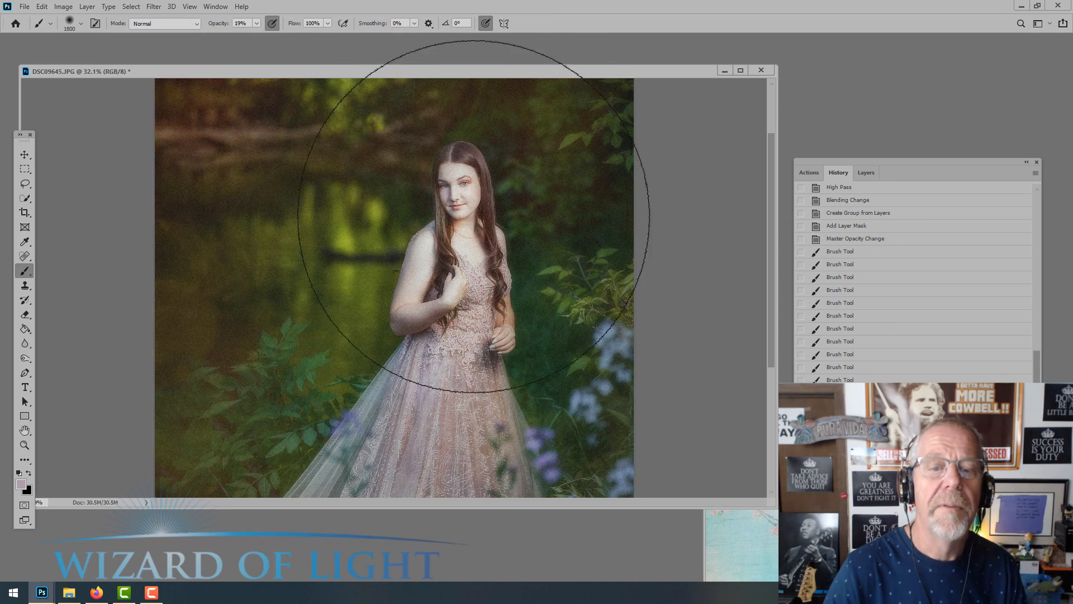
{"action": "scroll", "coordinate": [492, 240], "scroll_direction": "down", "scroll_amount": 5}
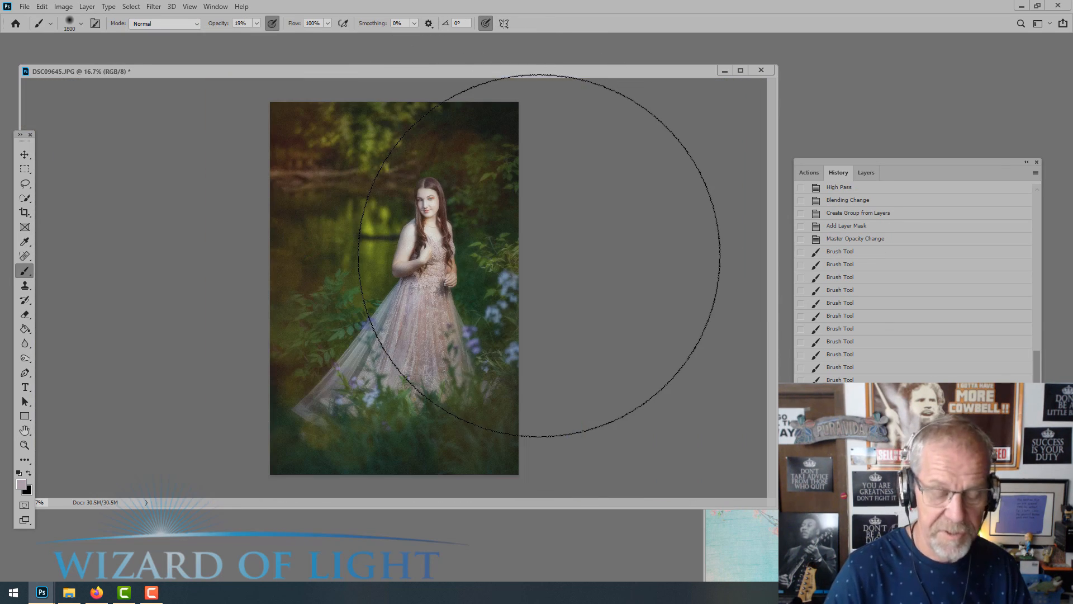
{"action": "key", "text": "h"}
{"action": "key", "text": "ctrl+shift+f"}
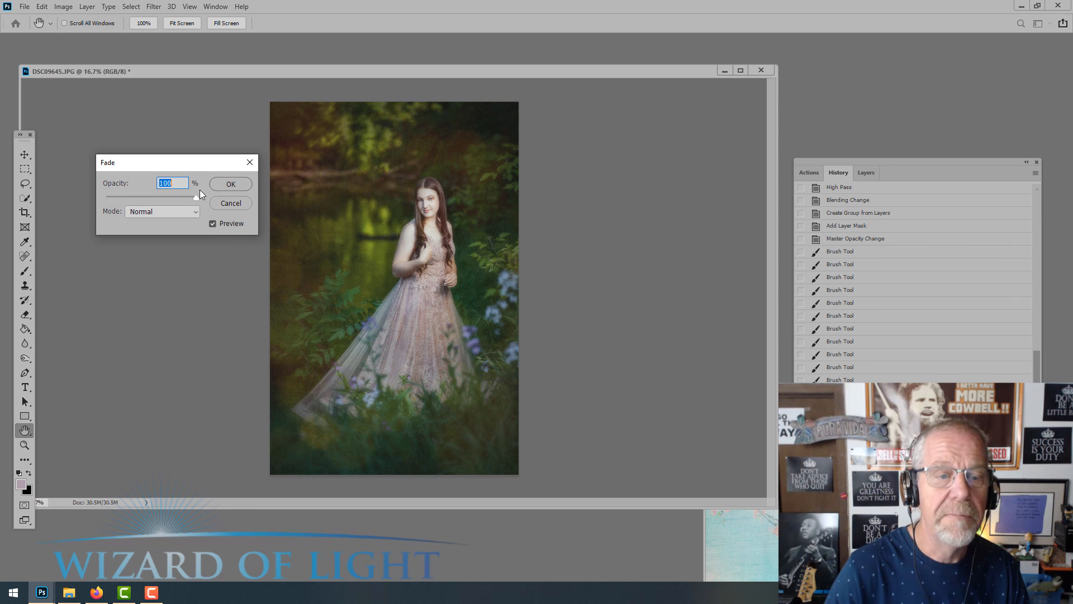
{"action": "left_click", "coordinate": [232, 201]}
{"action": "scroll", "coordinate": [447, 185], "scroll_direction": "up", "scroll_amount": 3}
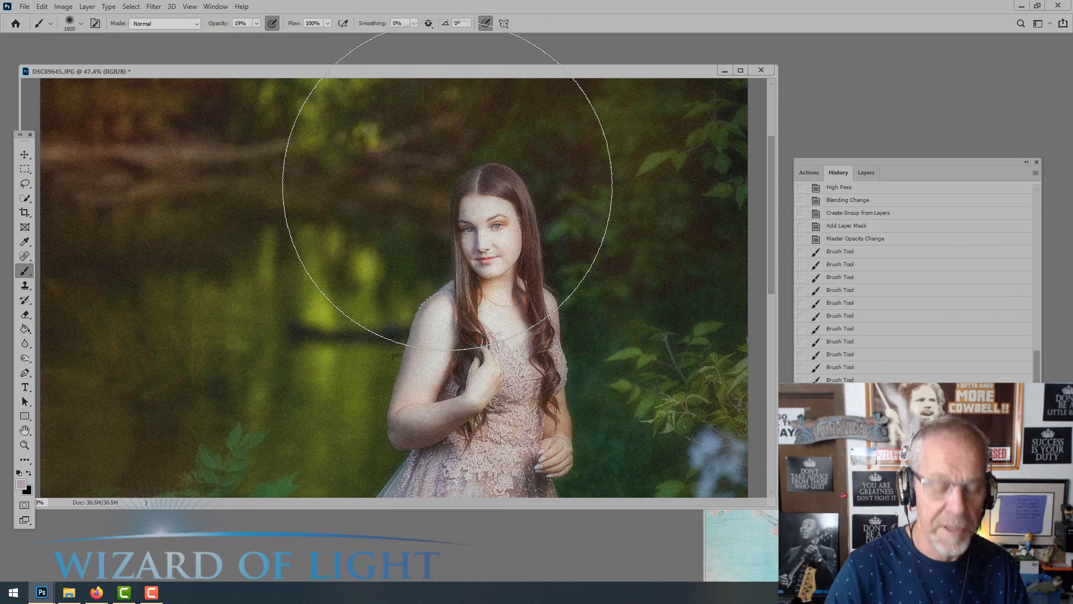
Fade the added noise to 59% opacity in Normal mode, and check the grain on the portrait.
{"action": "key", "text": "ctrl+shift+f"}
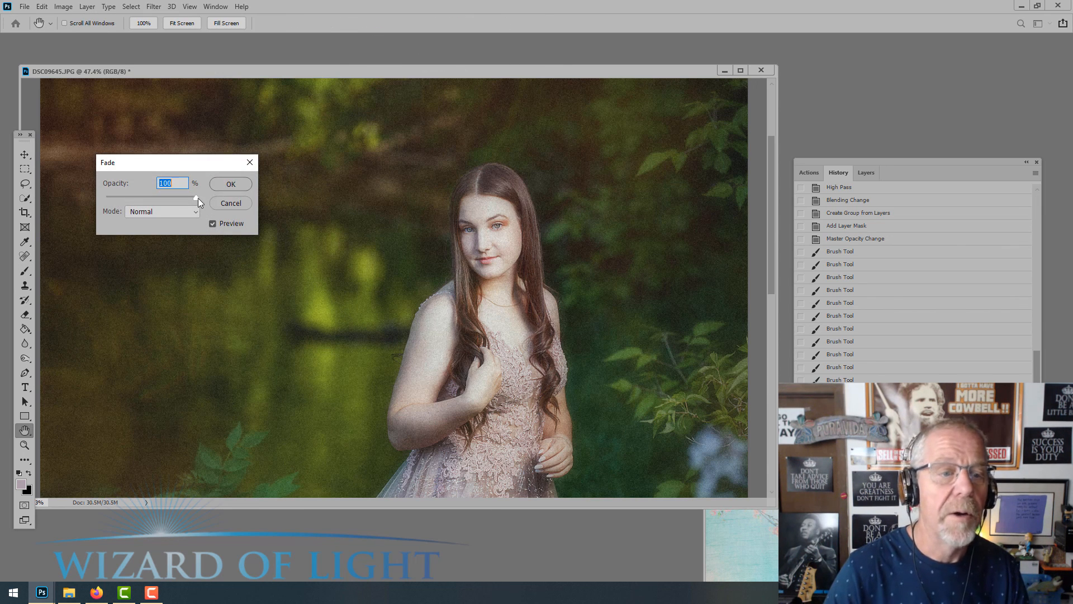
{"action": "mouse_move", "coordinate": [135, 202]}
{"action": "left_mouse_down"}
{"action": "mouse_move", "coordinate": [113, 193]}
{"action": "mouse_move", "coordinate": [124, 199]}
{"action": "left_mouse_up"}
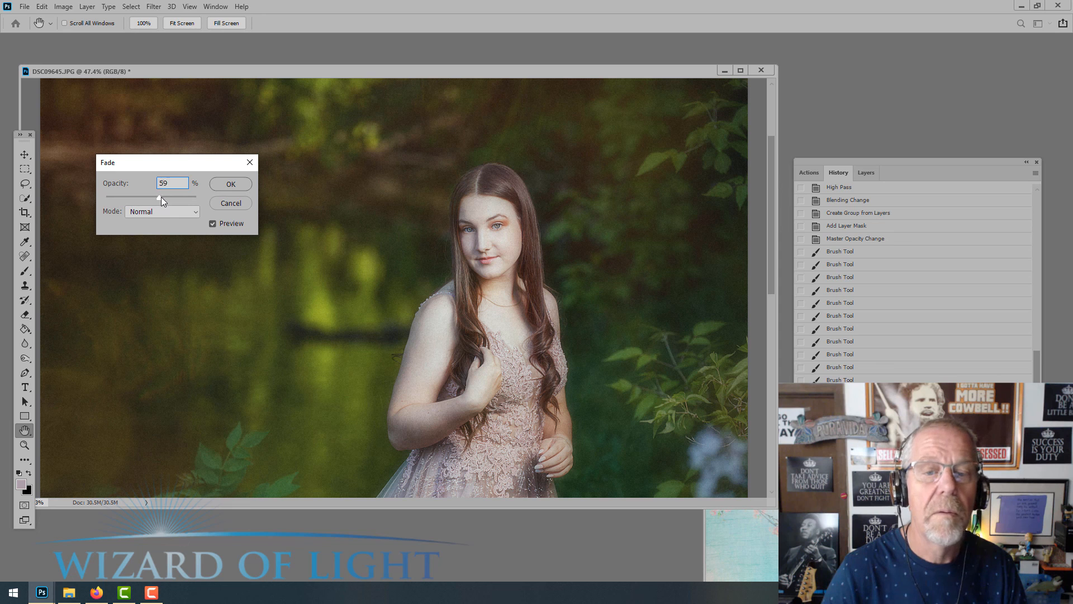
{"action": "left_click", "coordinate": [230, 184]}
{"action": "key", "text": "b"}
{"action": "scroll", "coordinate": [447, 358], "scroll_direction": "down", "scroll_amount": 3}
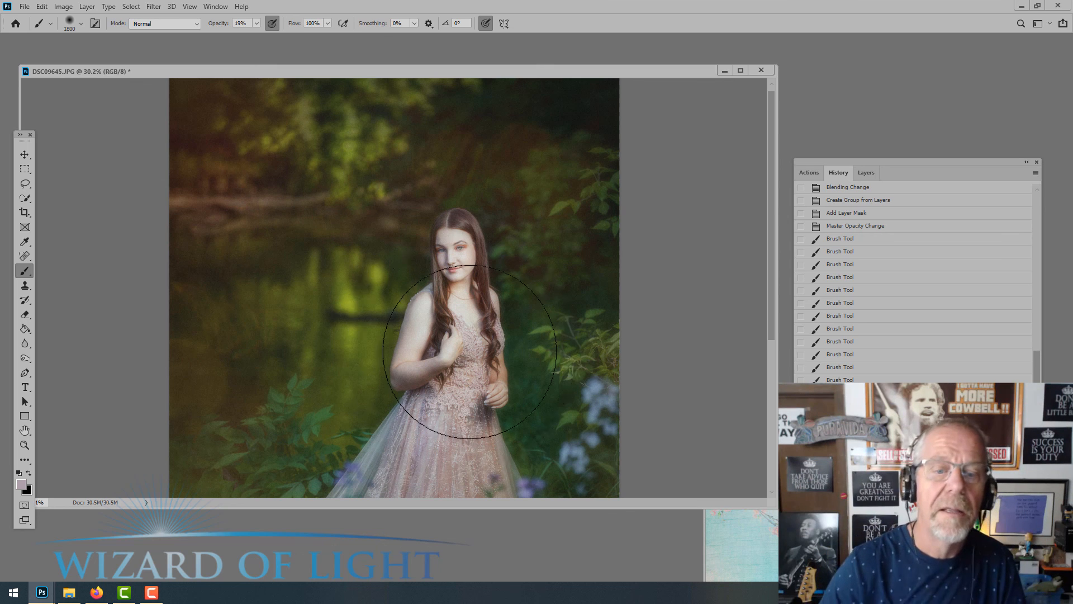
Create a new document from the original DSC09645.JPG snapshot in the history and separate it into its own floating window.
{"action": "scroll", "coordinate": [502, 391], "scroll_direction": "down", "scroll_amount": 3}
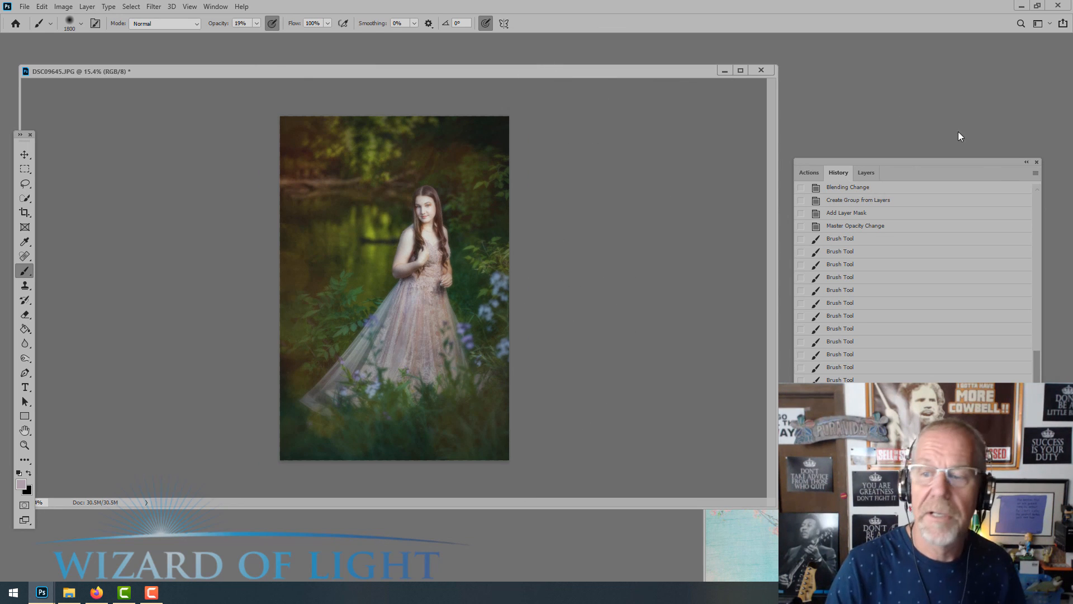
{"action": "scroll", "coordinate": [867, 307], "scroll_direction": "up", "scroll_amount": 15}
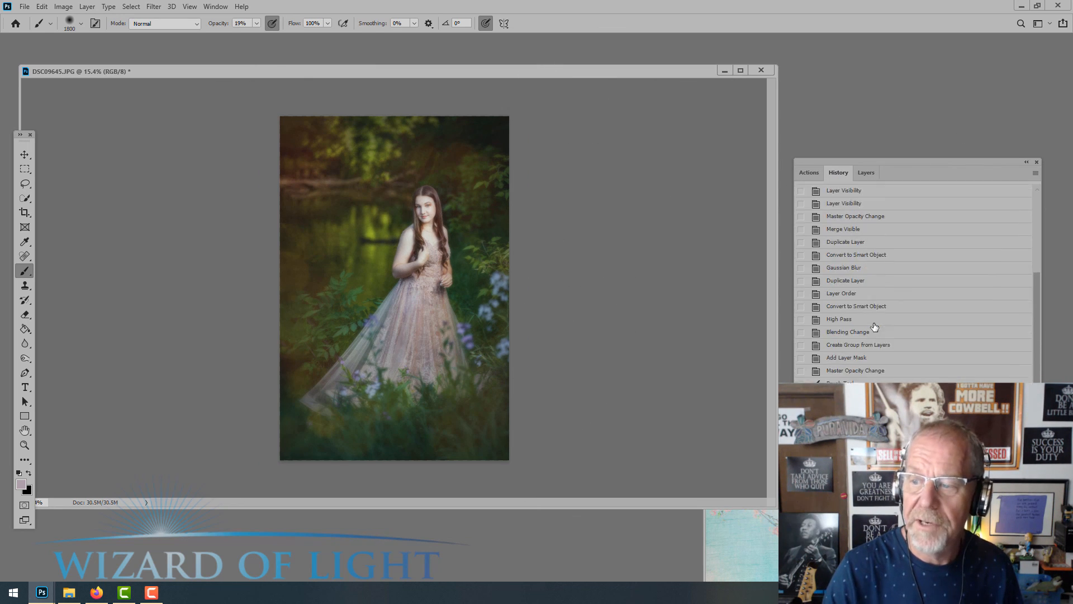
{"action": "right_click", "coordinate": [852, 199]}
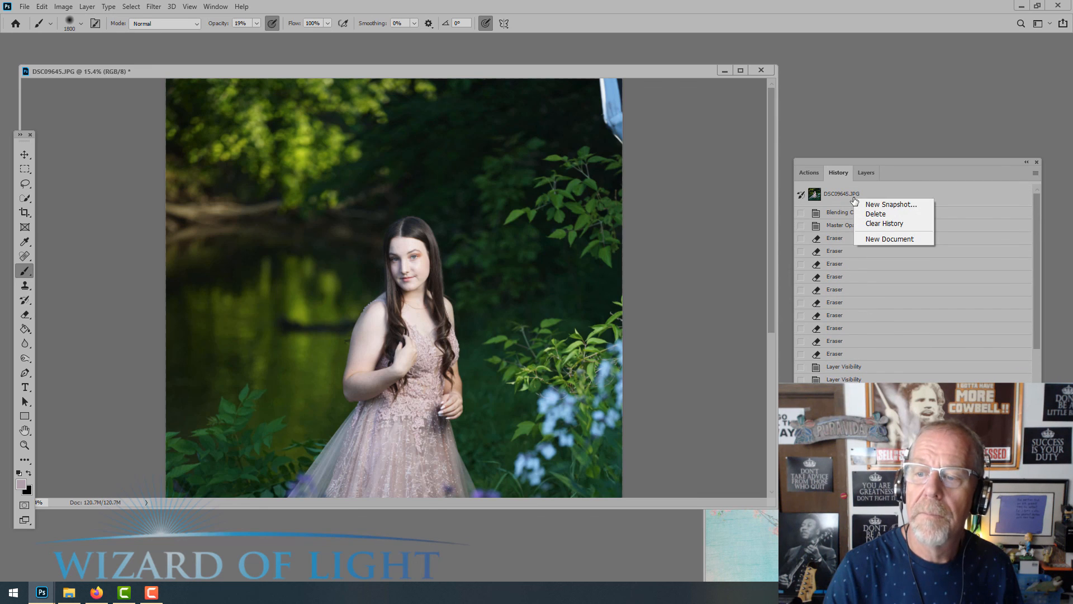
{"action": "left_click", "coordinate": [888, 239]}
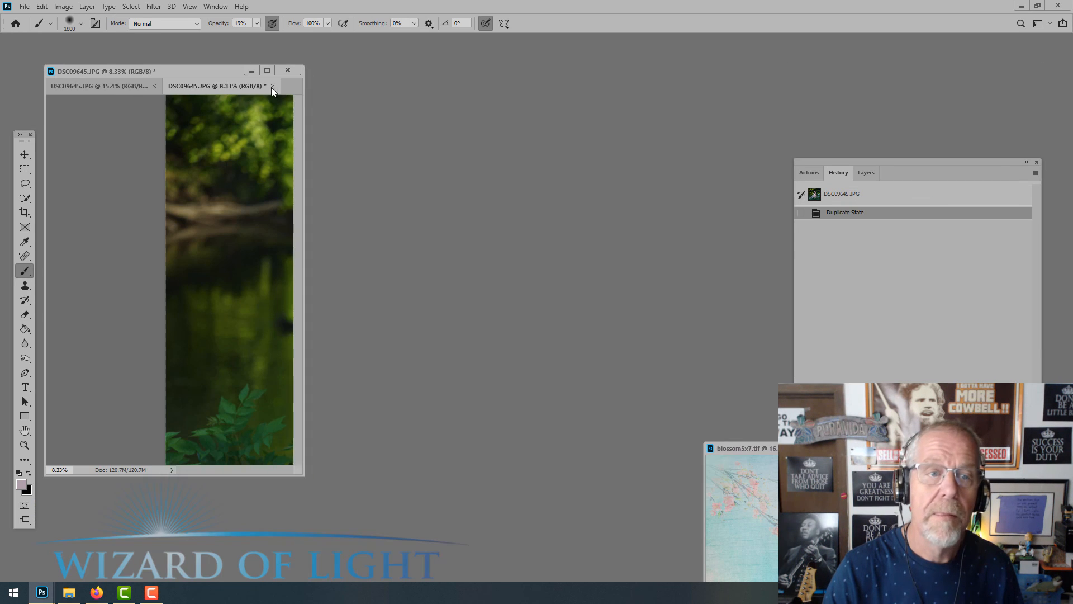
{"action": "left_click_drag", "start_coordinate": [239, 86], "coordinate": [438, 141]}
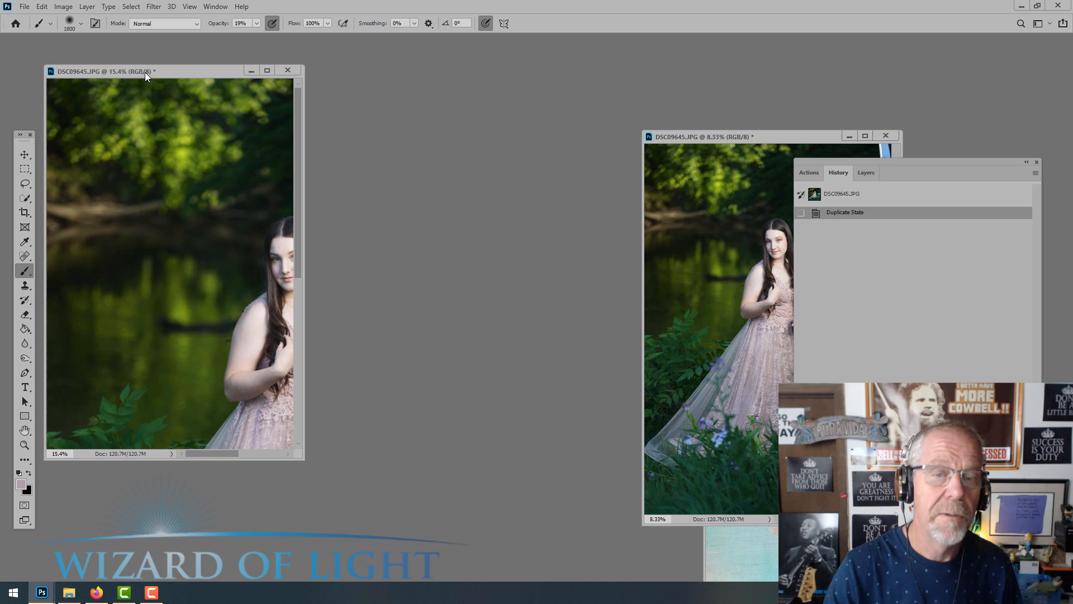
Restore the edited portrait to its latest history state and move the original's window closer beside it.
{"action": "left_click", "coordinate": [146, 72]}
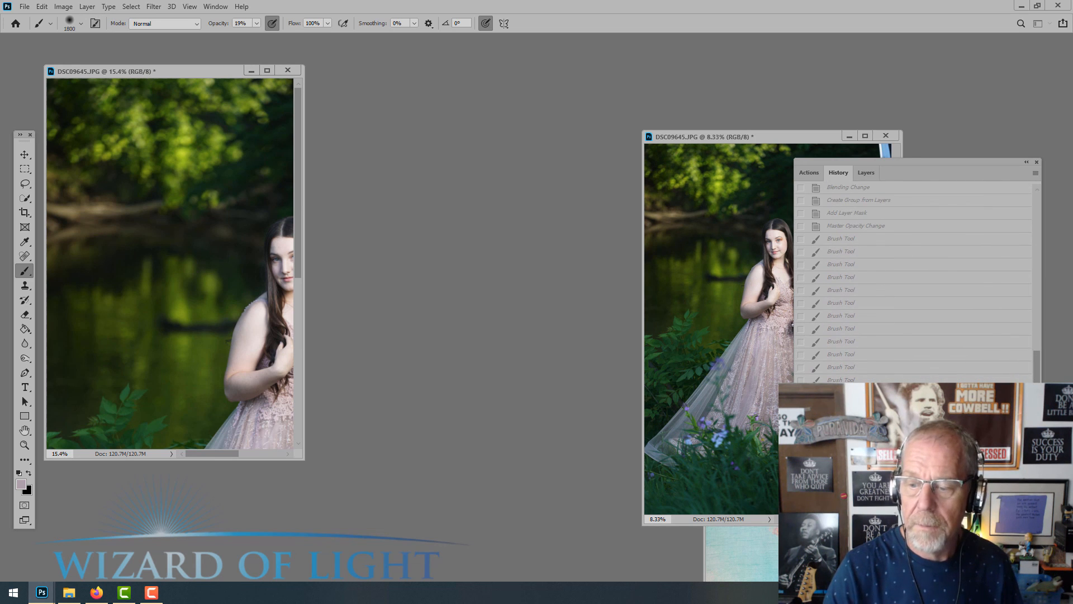
{"action": "left_click", "coordinate": [677, 136]}
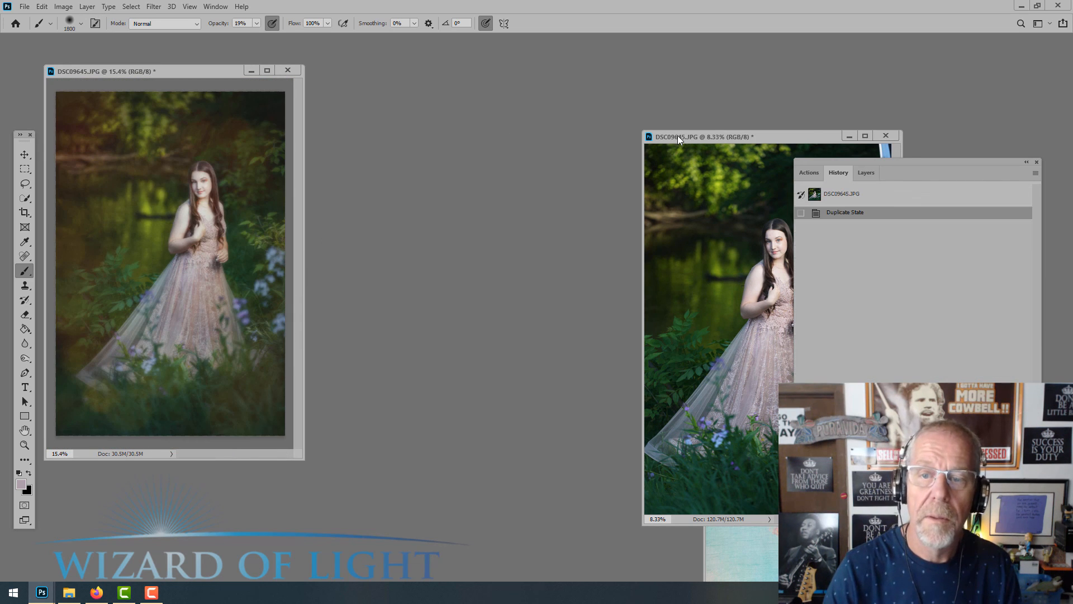
{"action": "left_click_drag", "start_coordinate": [677, 135], "coordinate": [447, 84]}
Try placing the edited portrait as a layer in the original's document with the Move tool, and undo it.
{"action": "left_click", "coordinate": [24, 155]}
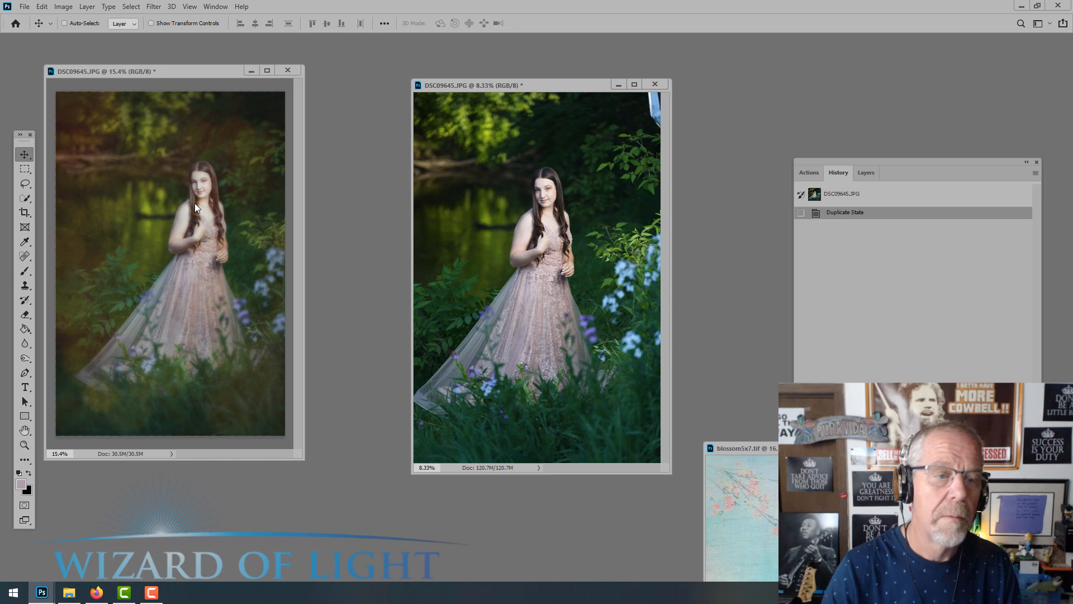
{"action": "left_click_drag", "start_coordinate": [194, 202], "coordinate": [555, 259]}
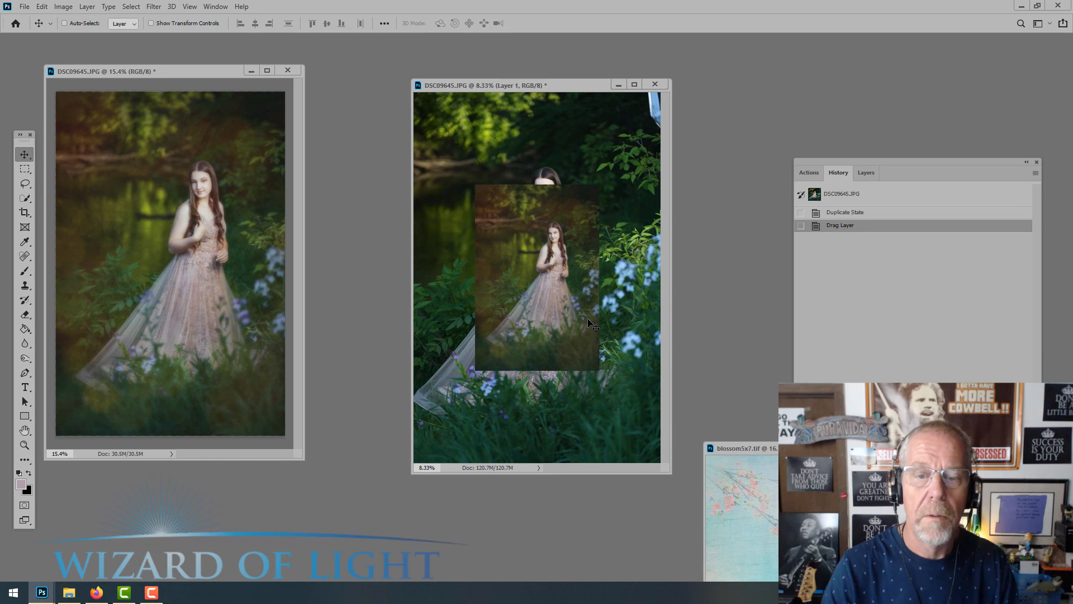
{"action": "key", "text": "ctrl+z"}
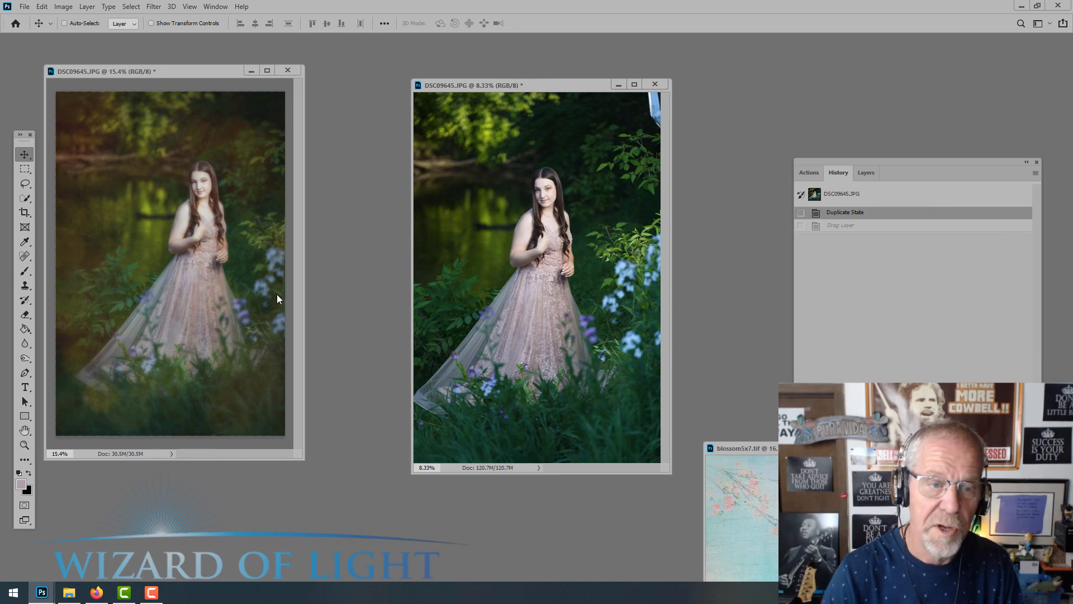
Close the blossom5x7.tif texture document and the History panel to clear the workspace around both portraits.
{"action": "left_click", "coordinate": [745, 447]}
{"action": "key", "text": "ctrl+w"}
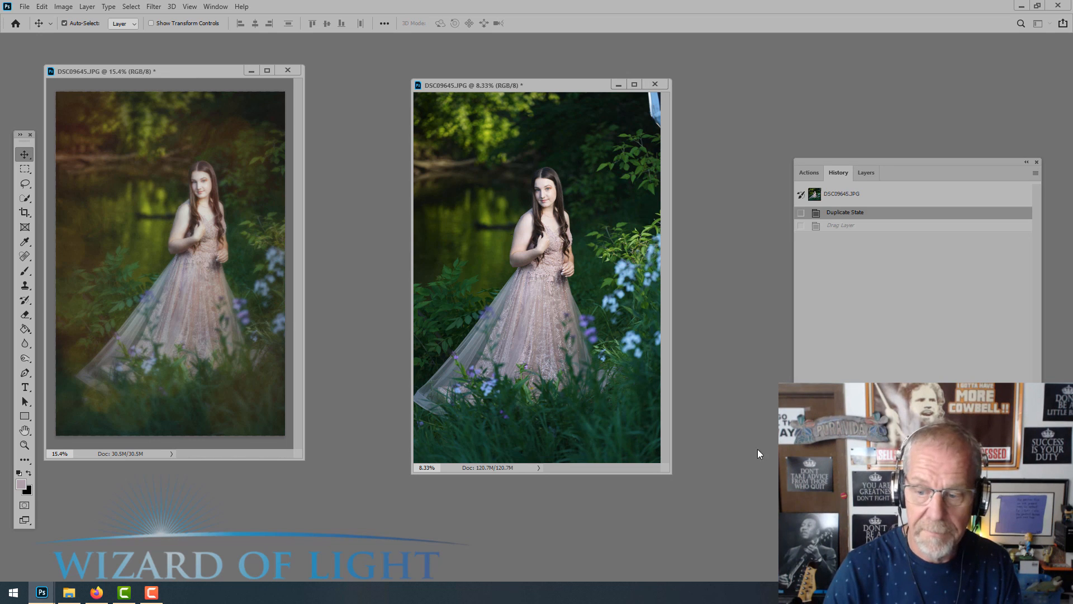
{"action": "left_click", "coordinate": [736, 418]}
{"action": "key", "text": "ctrl+w"}
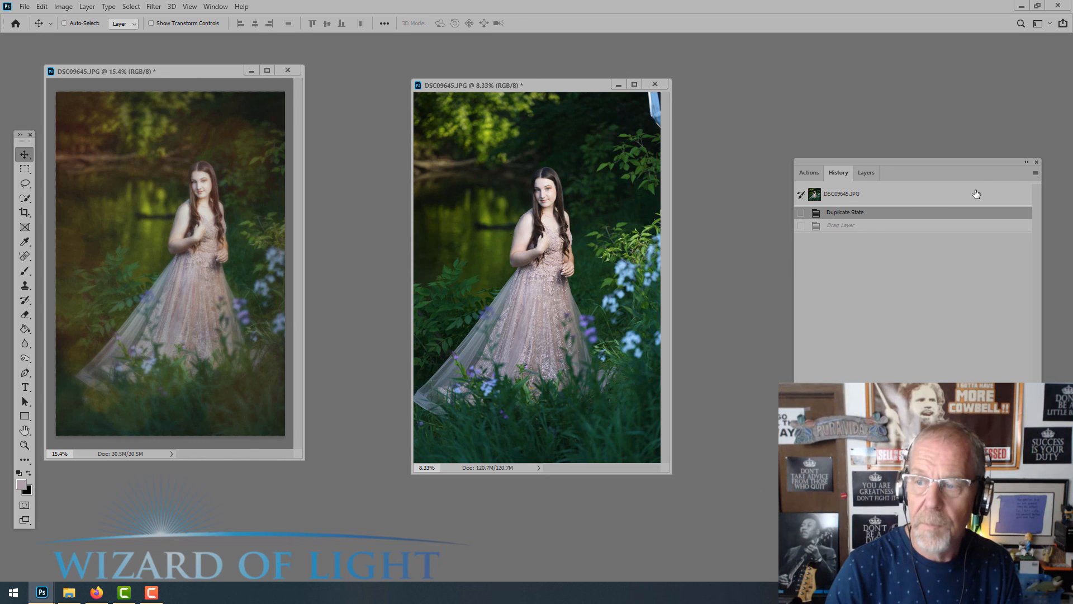
{"action": "left_click", "coordinate": [1036, 162]}
Move the two portrait windows apart, enlarge the edited portrait's window, and fit its image to the window.
{"action": "left_click_drag", "start_coordinate": [568, 88], "coordinate": [813, 126]}
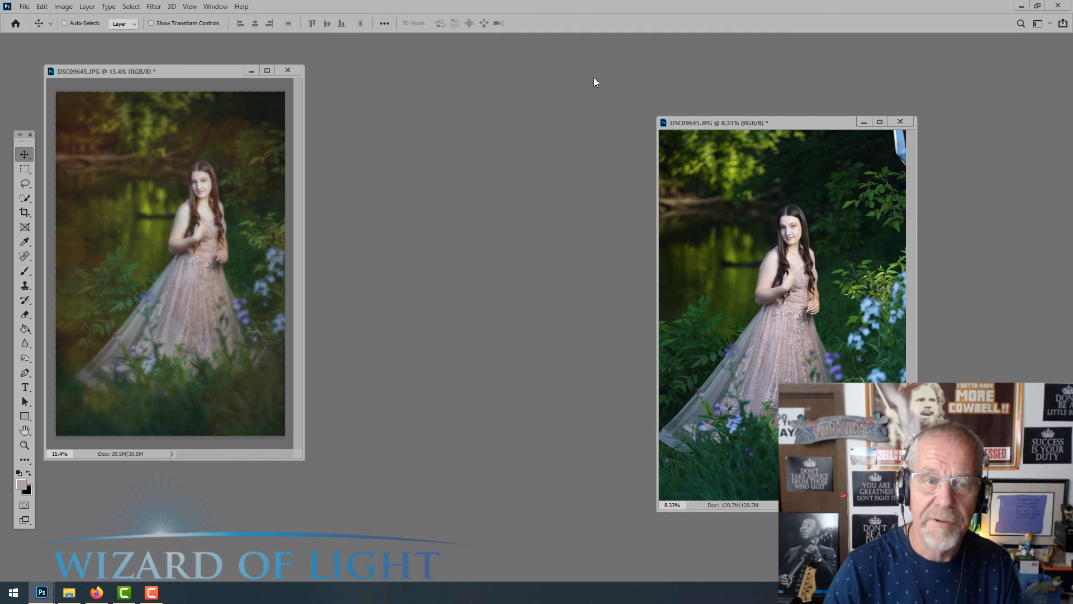
{"action": "left_click_drag", "start_coordinate": [196, 81], "coordinate": [250, 92]}
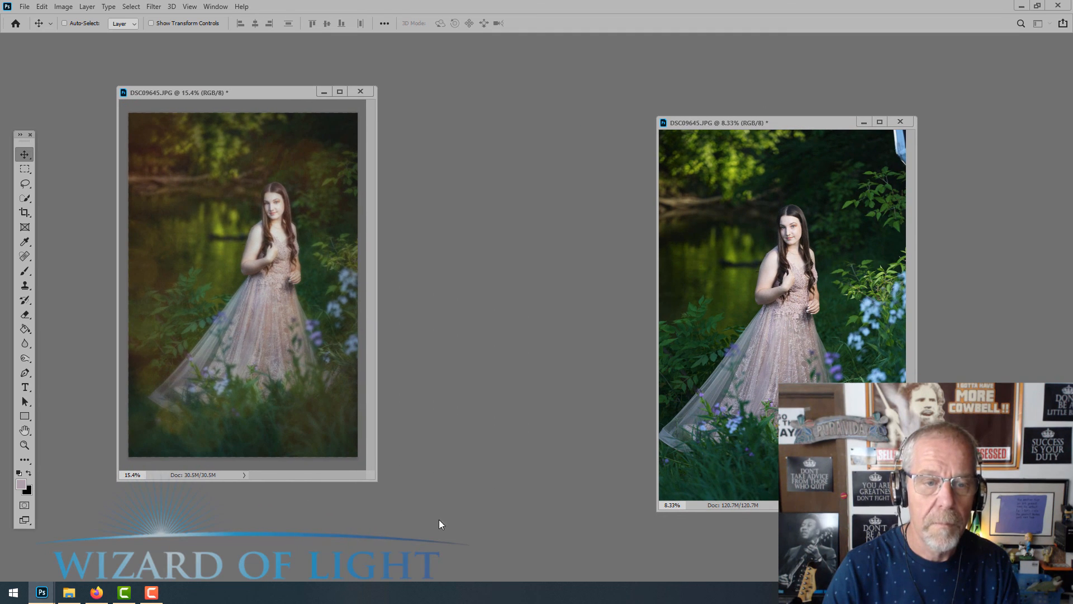
{"action": "left_click_drag", "start_coordinate": [376, 478], "coordinate": [540, 564]}
{"action": "scroll", "coordinate": [445, 386], "scroll_direction": "up", "scroll_amount": 2}
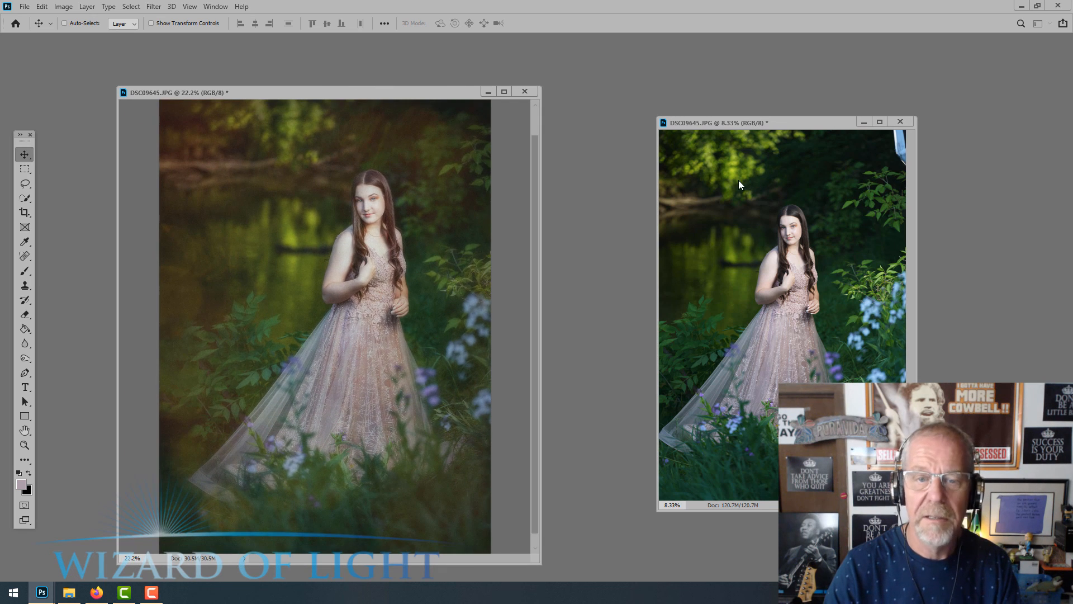
{"action": "key", "text": "ctrl+0"}
Place the original portrait's window next to the edited one, enlarge it, and fit its image to the window.
{"action": "left_click_drag", "start_coordinate": [740, 114], "coordinate": [655, 120]}
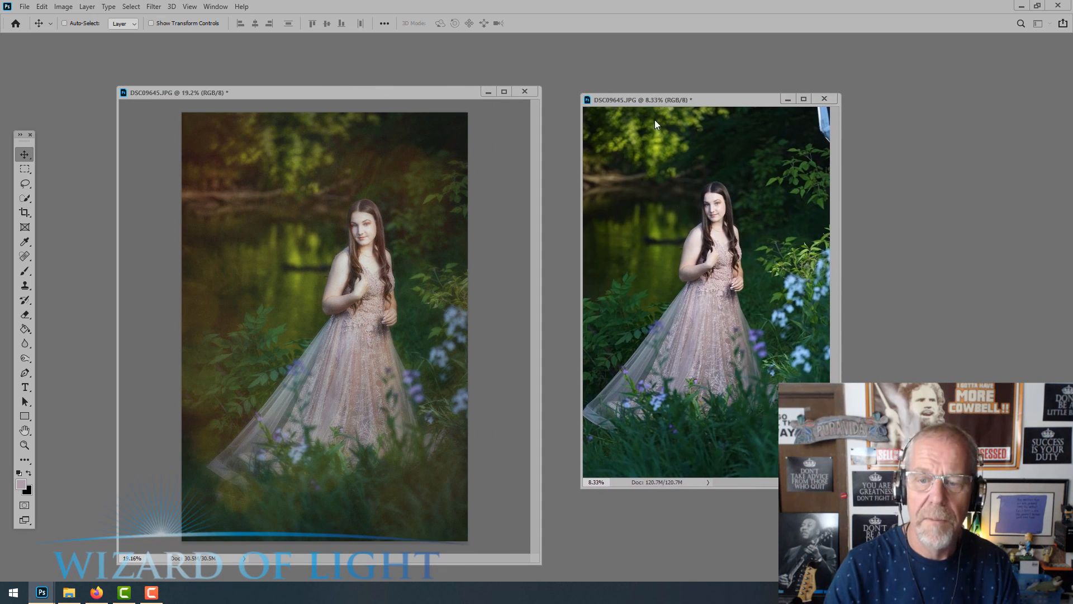
{"action": "left_click_drag", "start_coordinate": [840, 488], "coordinate": [942, 579]}
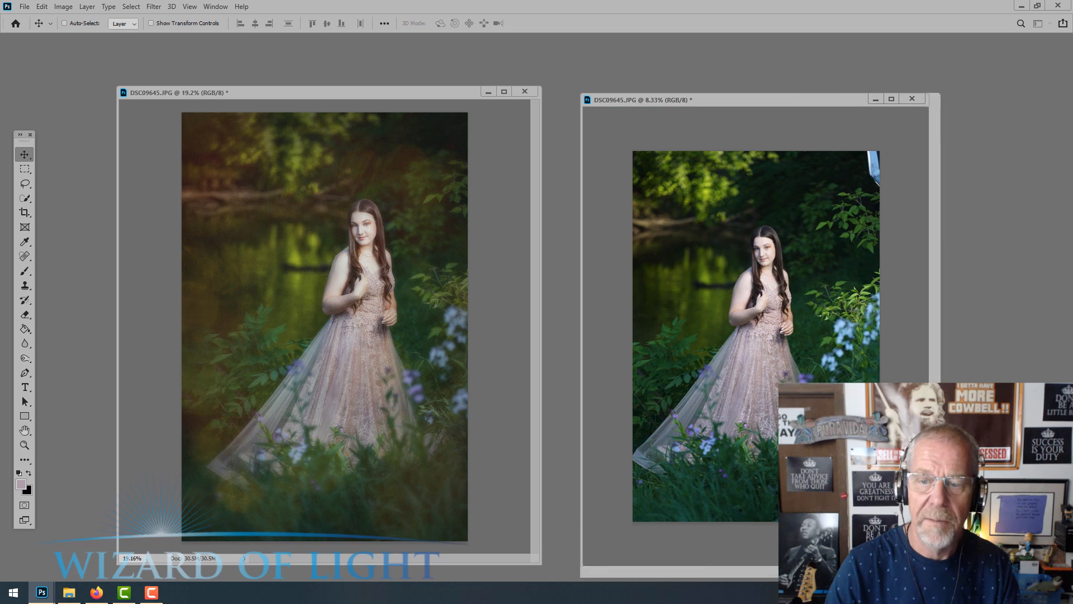
{"action": "key", "text": "ctrl+0"}
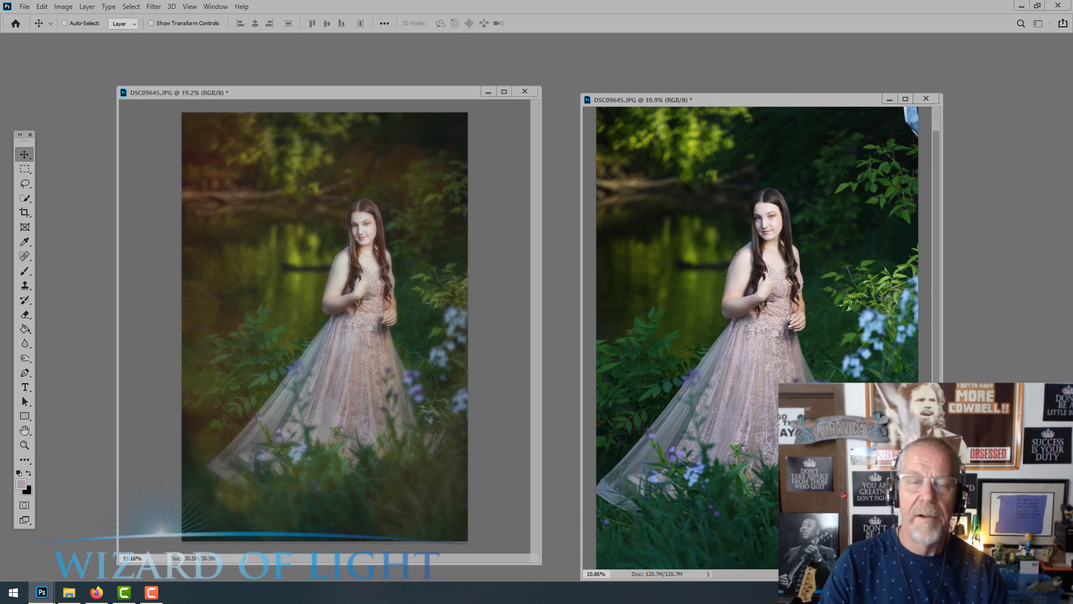